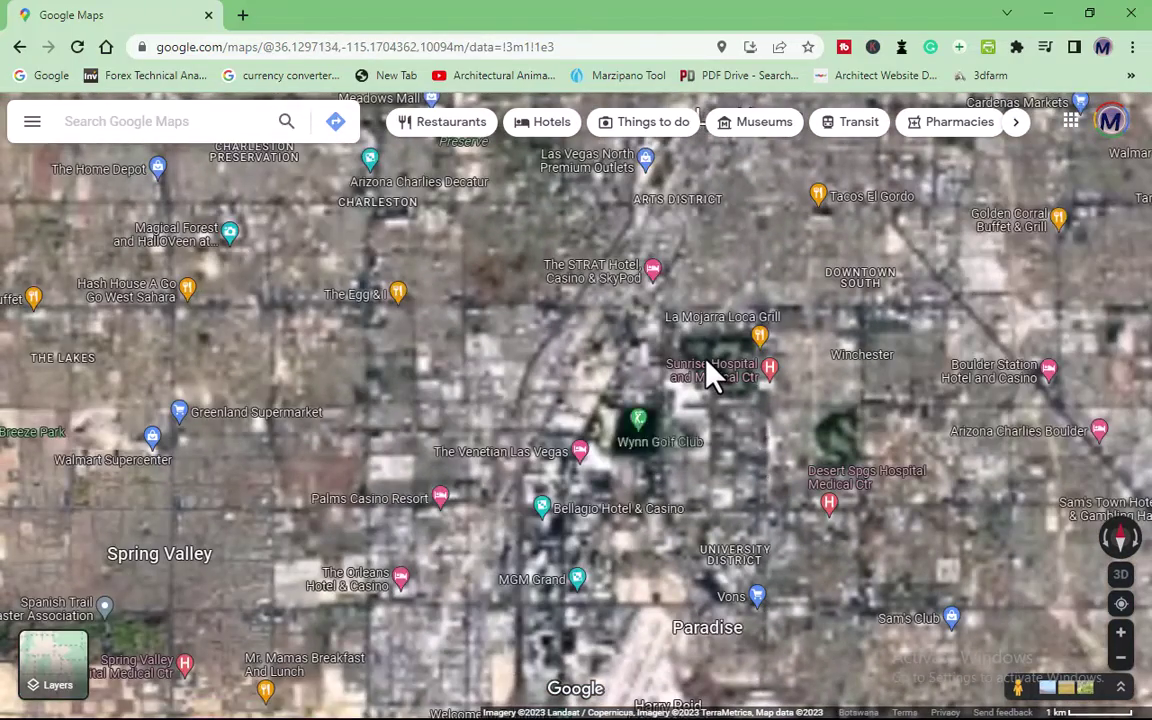
Step: Bring the Las Vegas satellite map in close around Palace Station and Circus Circus, and switch it to the tilted 3D view
scroll(806, 408, up, 2)
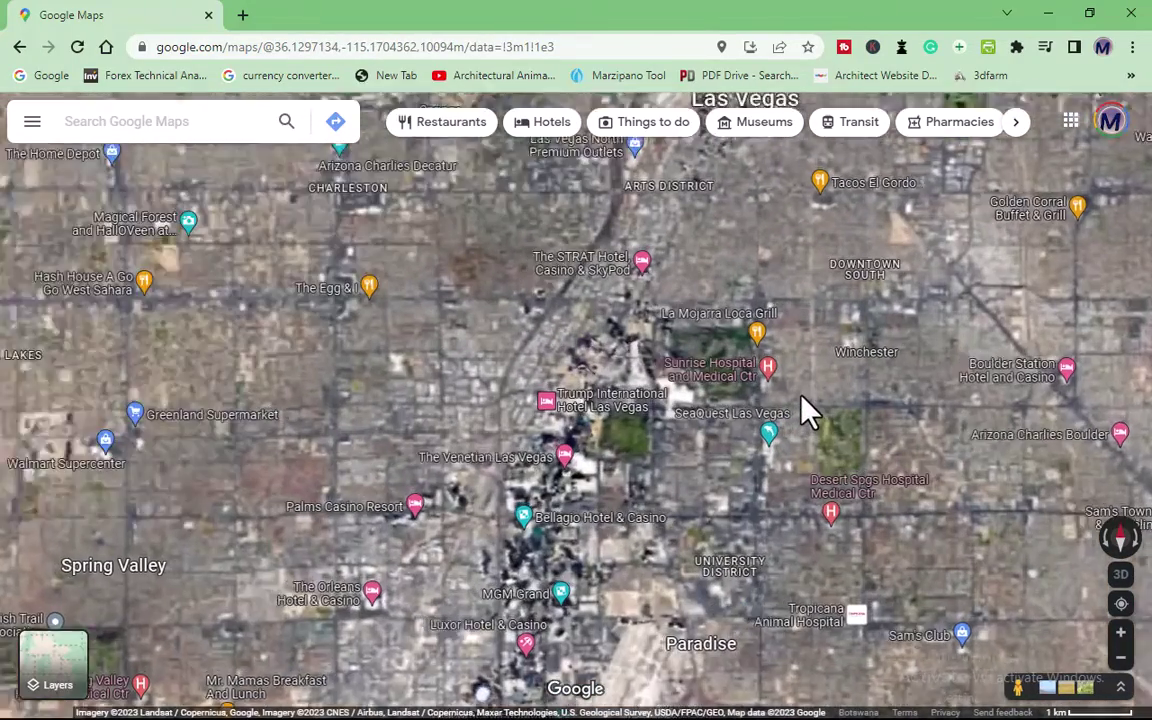
scroll(660, 437, up, 1)
scroll(660, 437, up, 2)
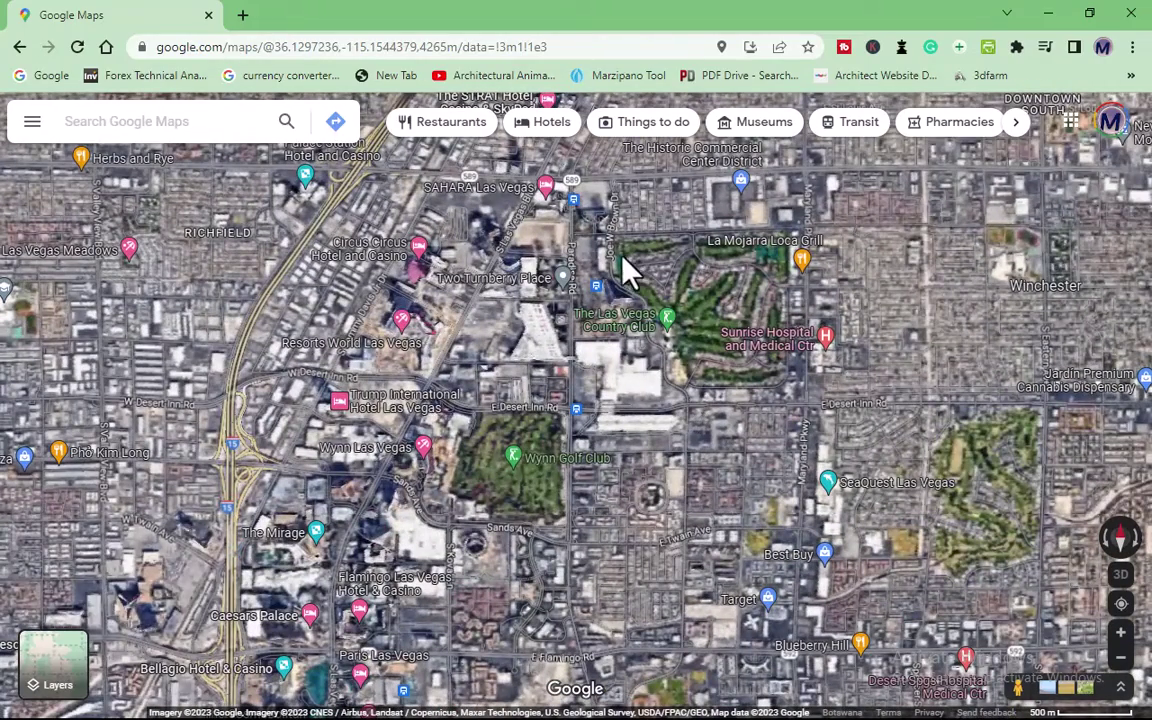
mouse_move(581, 252)
mouse_down()
mouse_move(601, 332)
mouse_move(674, 363)
mouse_up()
scroll(530, 313, up, 3)
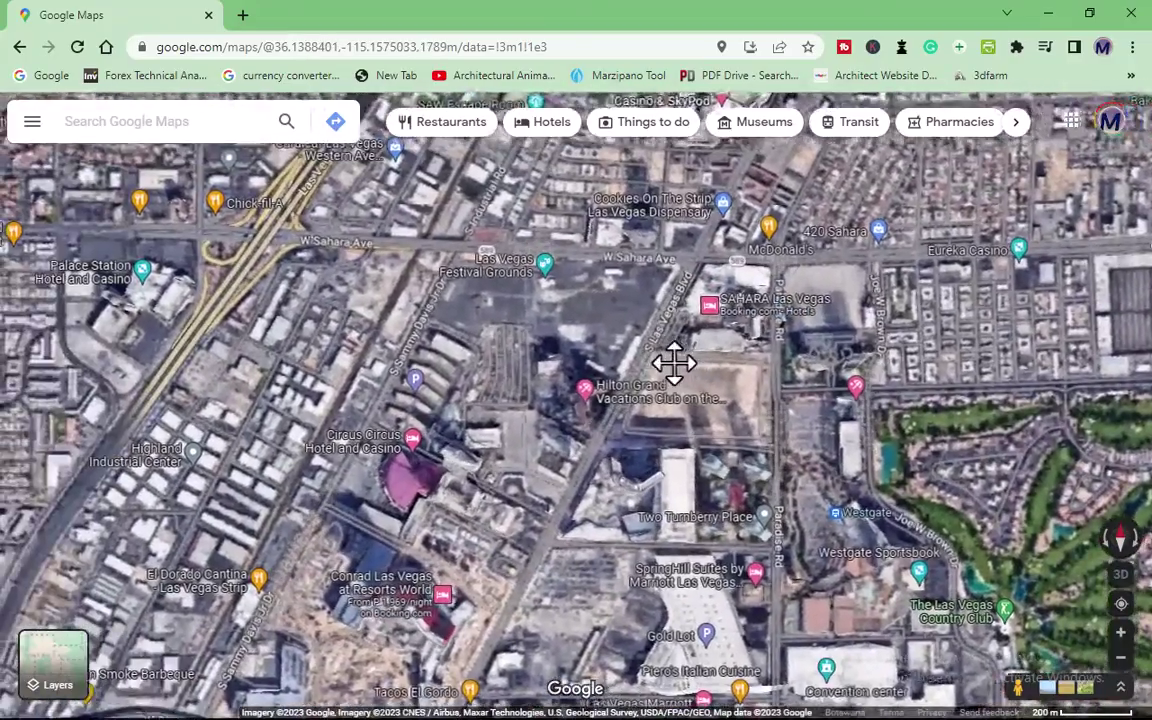
drag(419, 337, 570, 293)
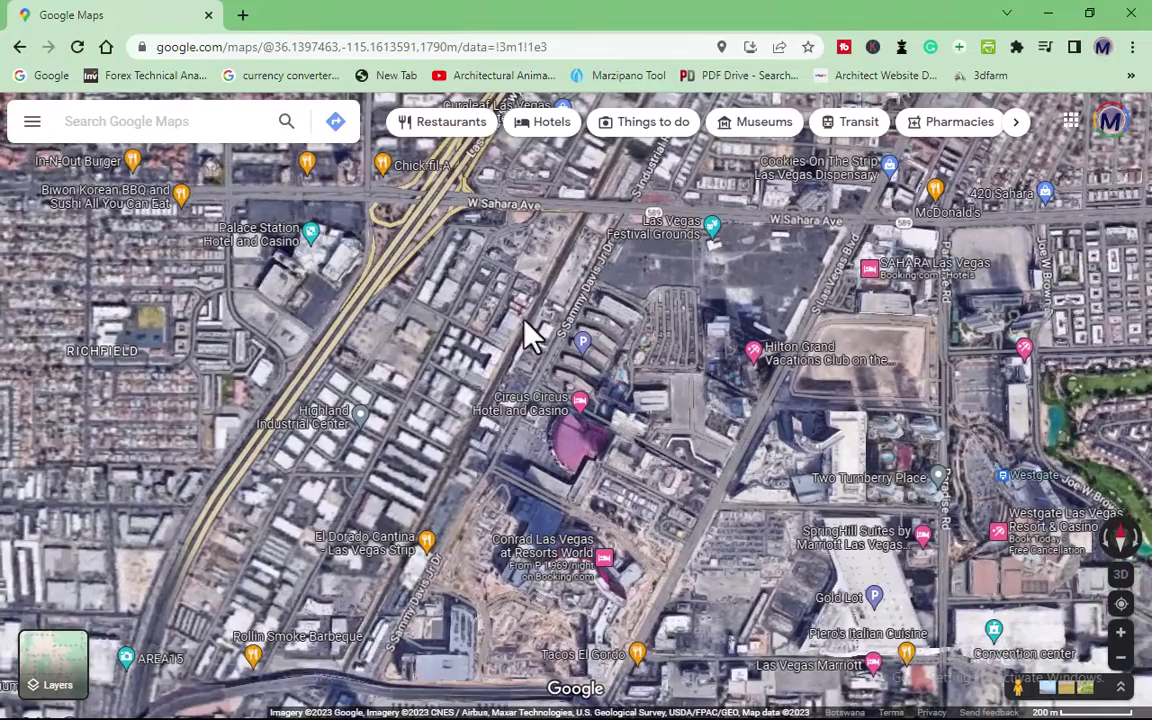
scroll(404, 329, up, 1)
drag(437, 319, 630, 372)
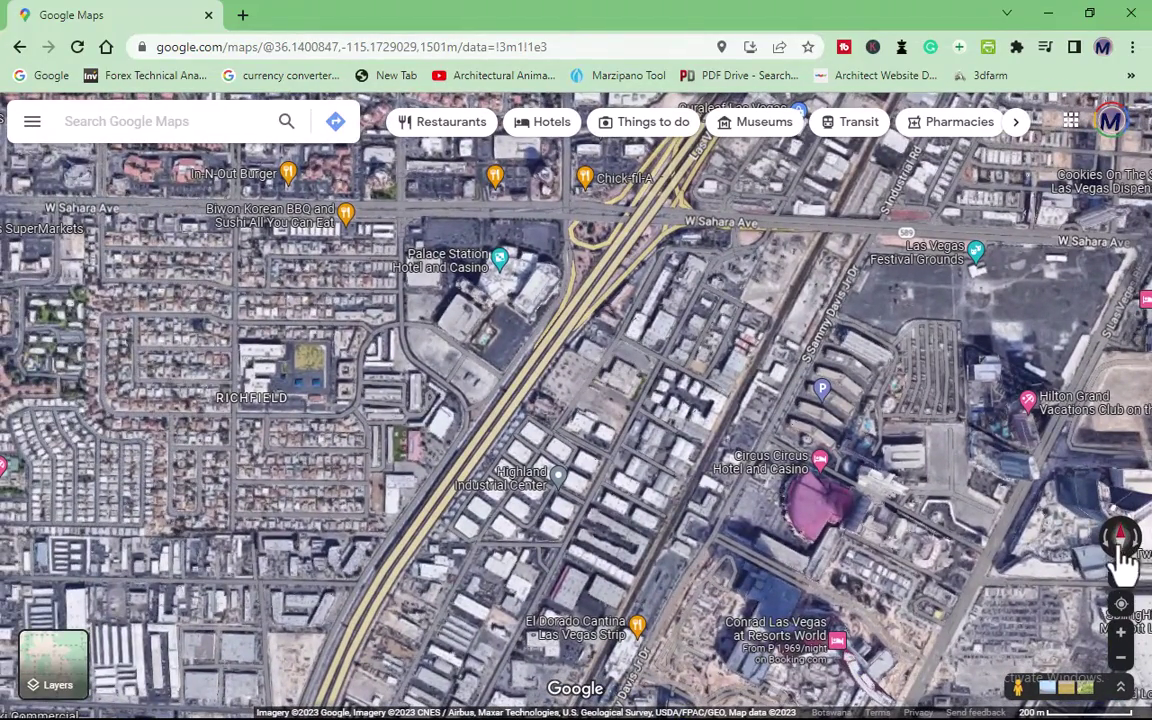
click(1122, 580)
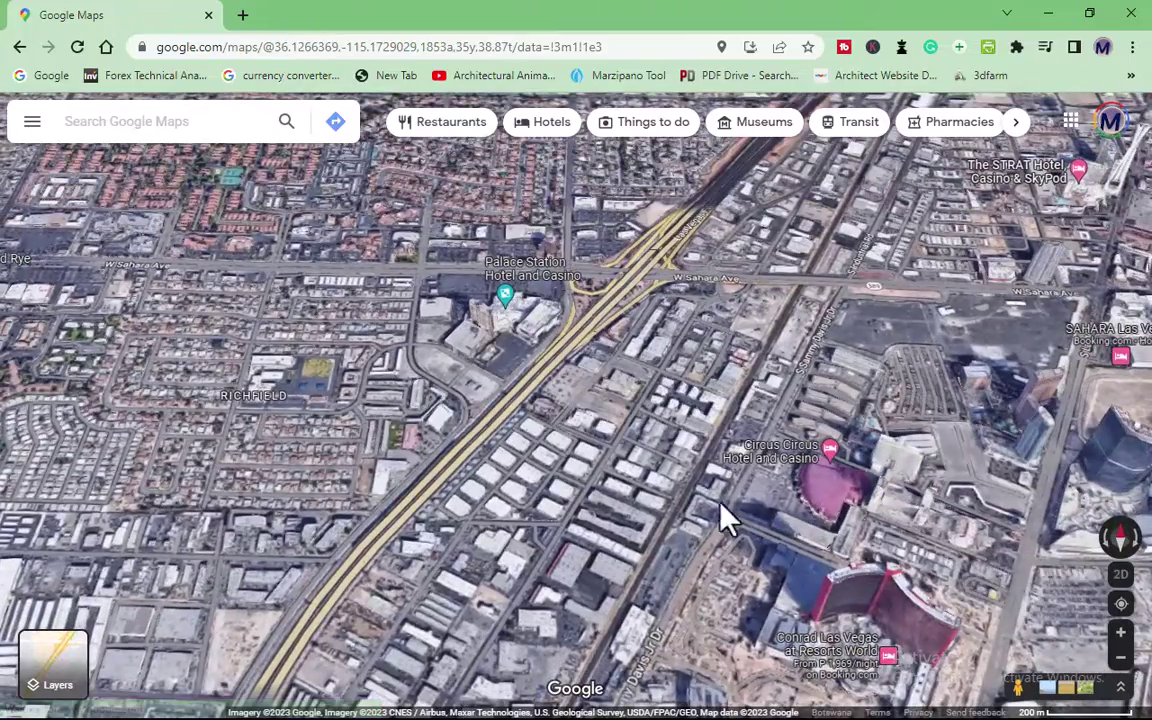
Step: Examine the 3D buildings around Resorts World, Wynn Golf Club and Circus Circus, and the district around Chinatown Plaza
drag(640, 490, 563, 282)
scroll(720, 428, up, 2)
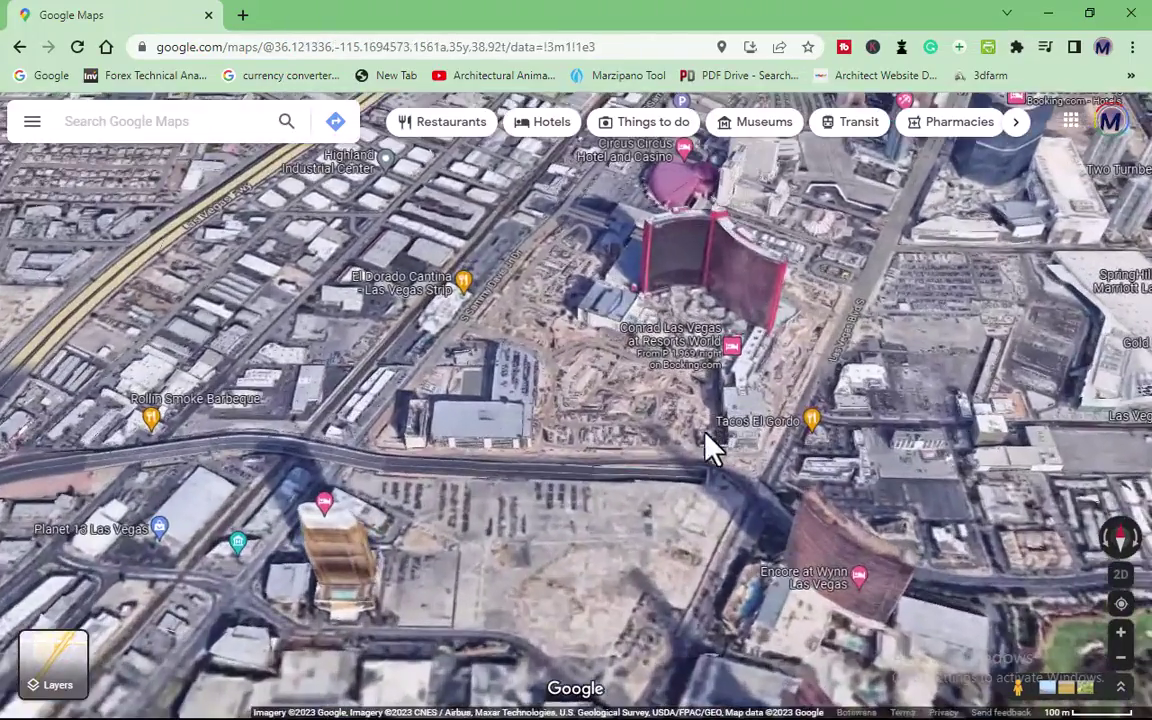
drag(707, 442, 512, 375)
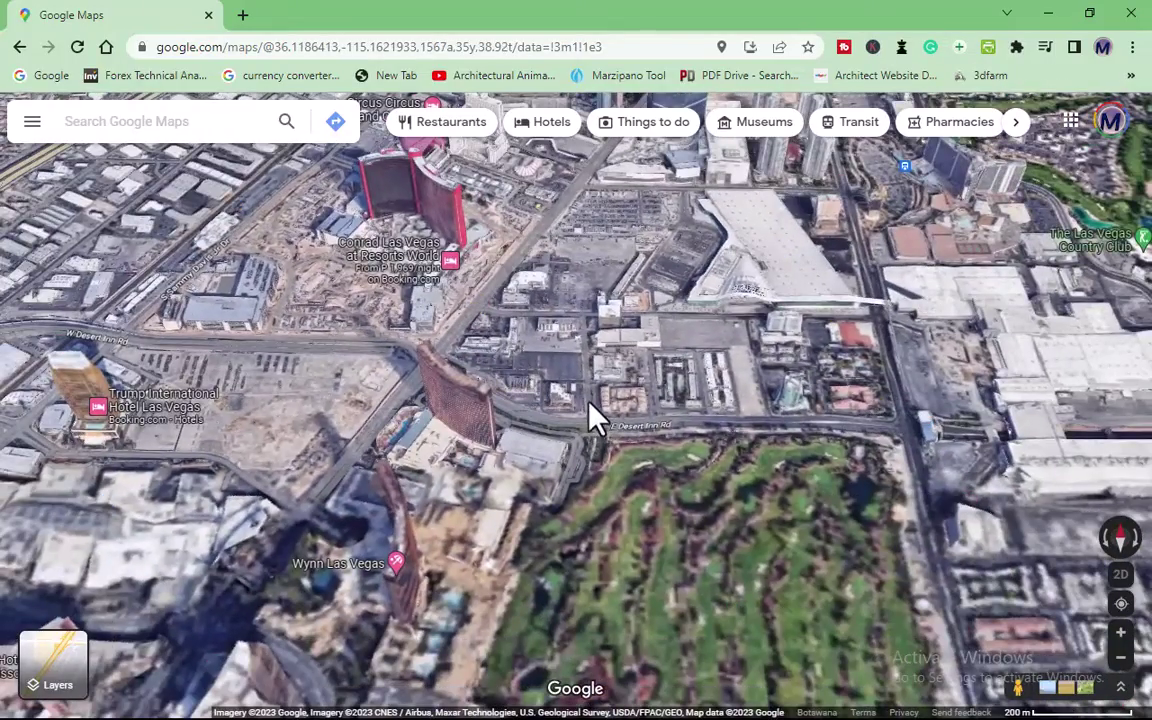
scroll(632, 412, down, 2)
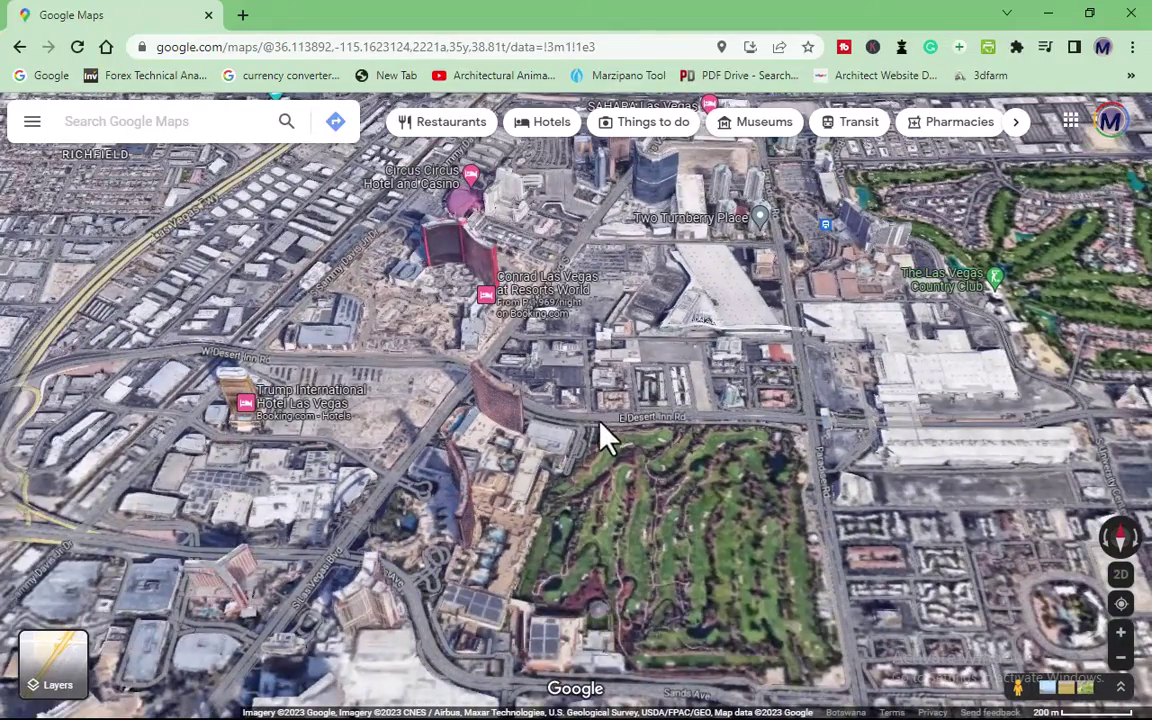
drag(643, 345, 607, 512)
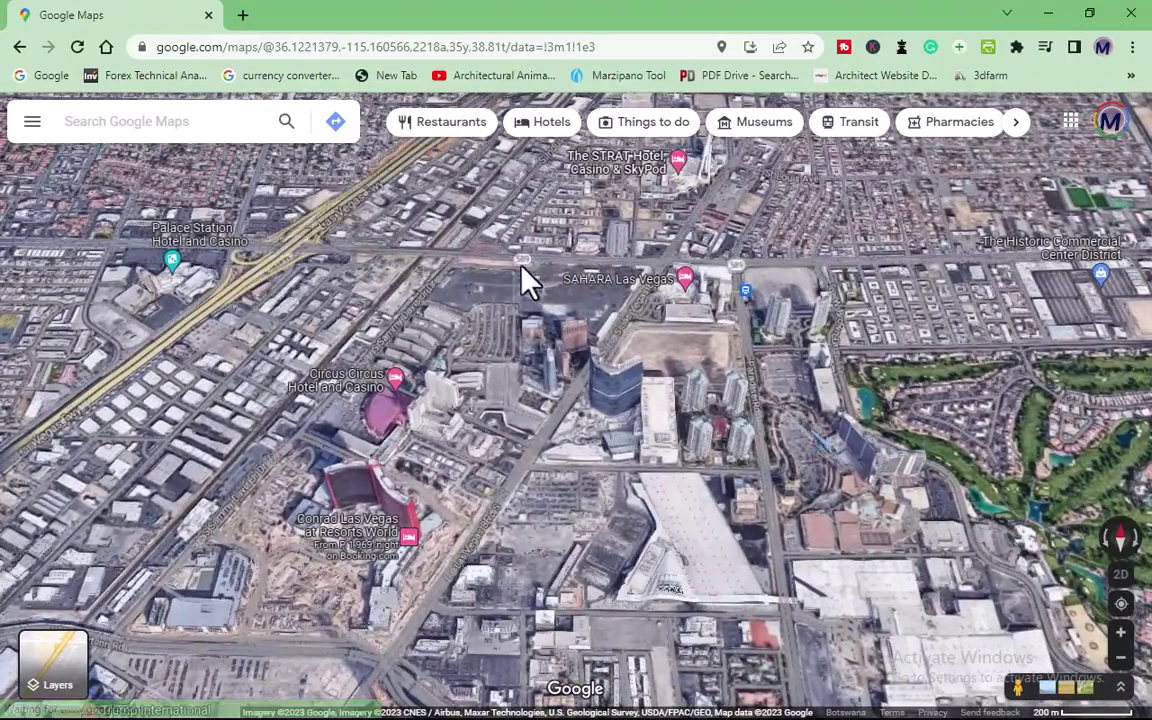
scroll(395, 465, up, 3)
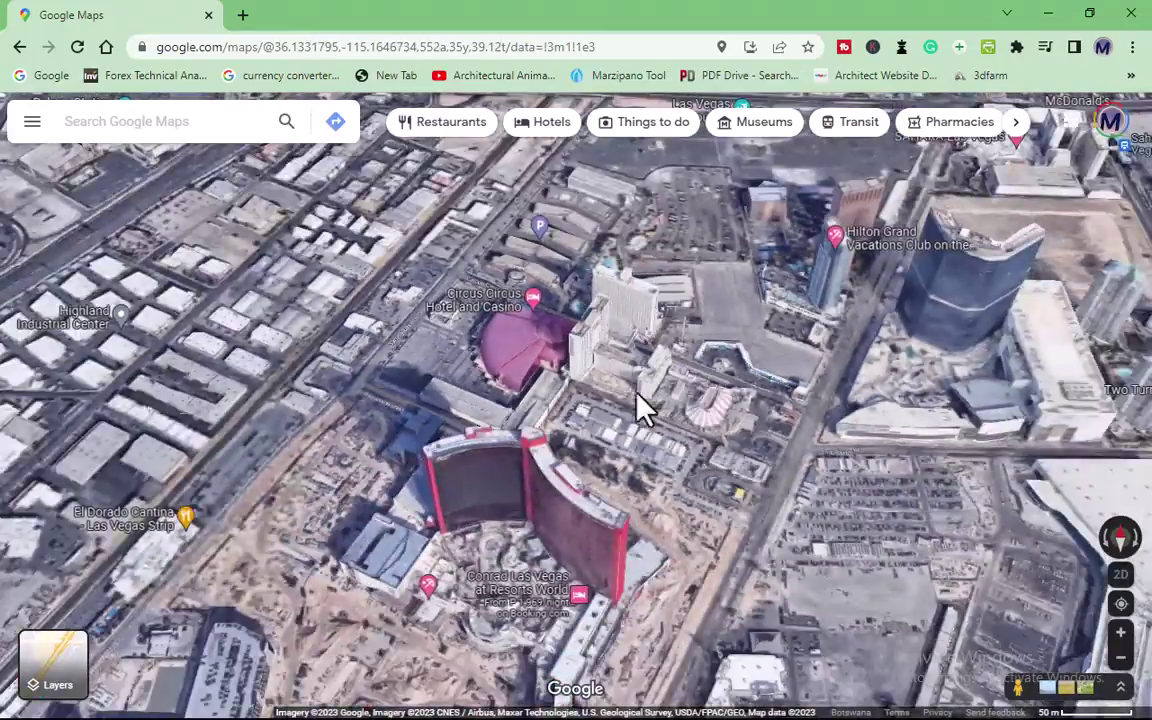
scroll(645, 408, down, 4)
drag(450, 393, 890, 285)
scroll(890, 285, down, 3)
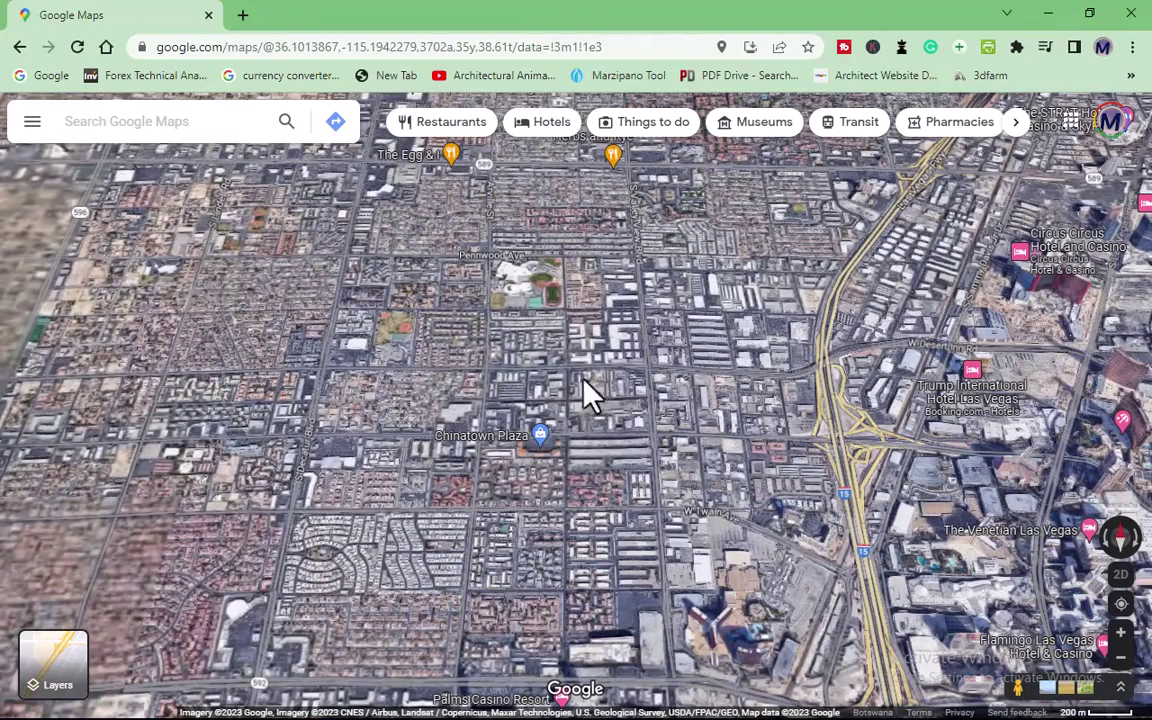
scroll(675, 345, up, 2)
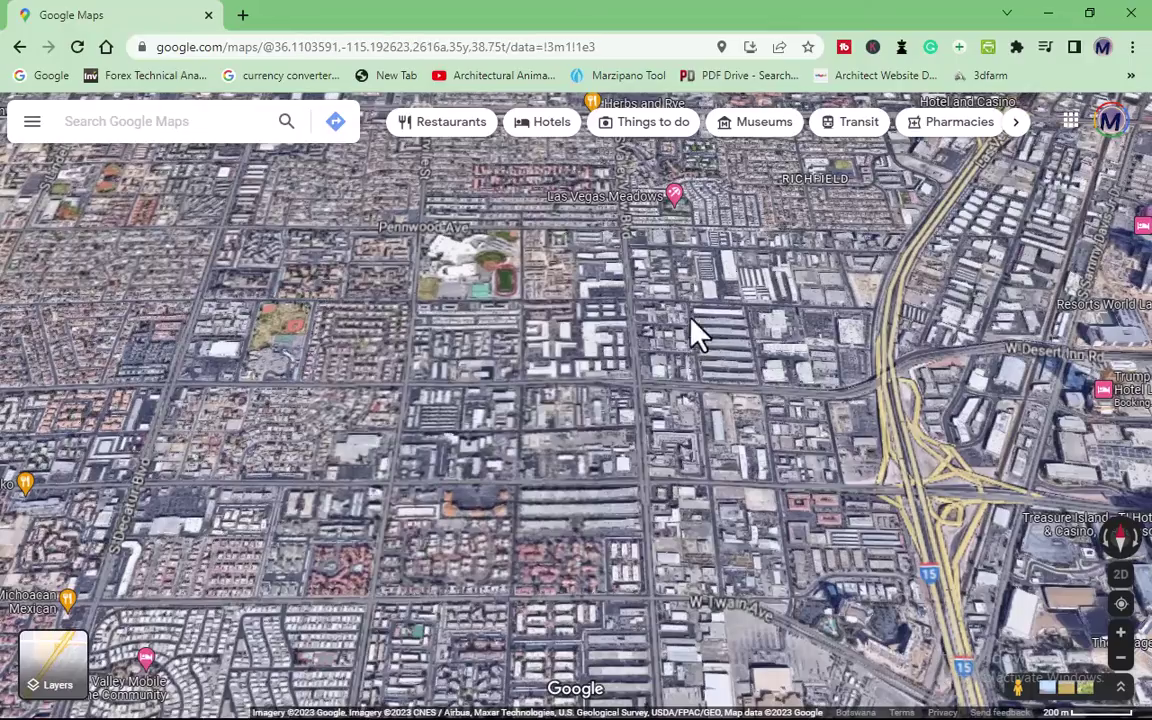
drag(662, 338, 643, 301)
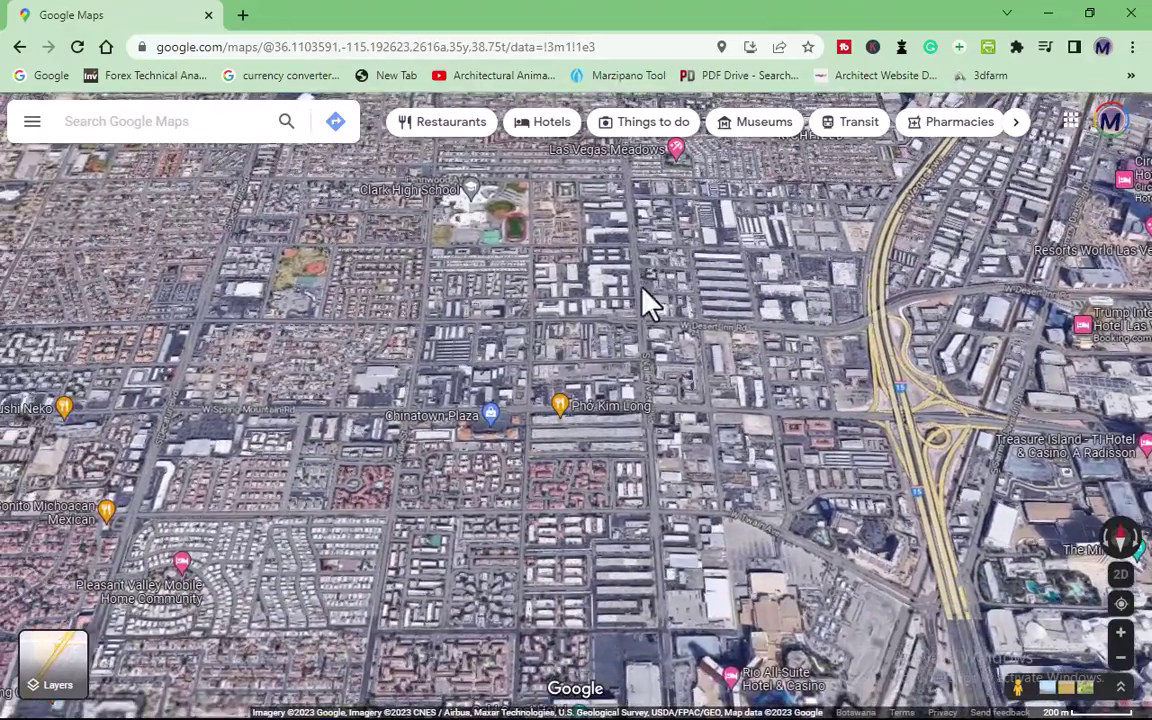
scroll(588, 485, up, 3)
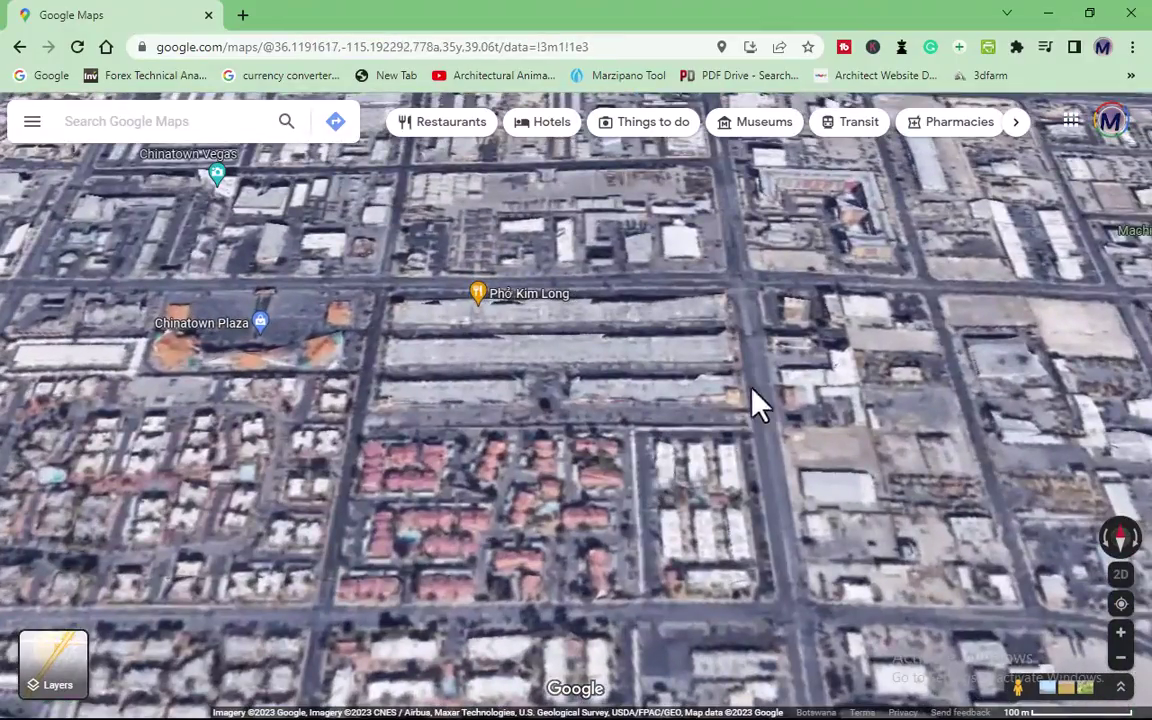
Step: Follow the 3D map from Chinatown Plaza back to the Strip and frame the Resorts World Las Vegas towers close up
drag(815, 297, 633, 391)
drag(741, 352, 548, 432)
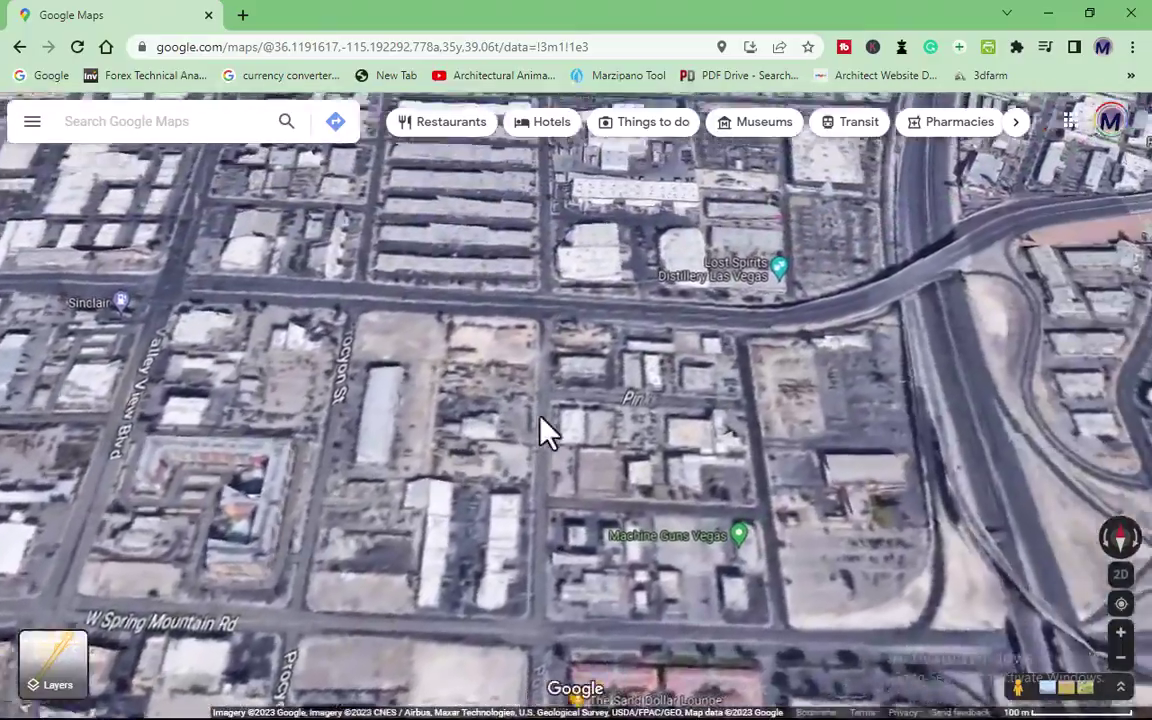
drag(752, 338, 617, 360)
drag(759, 352, 540, 419)
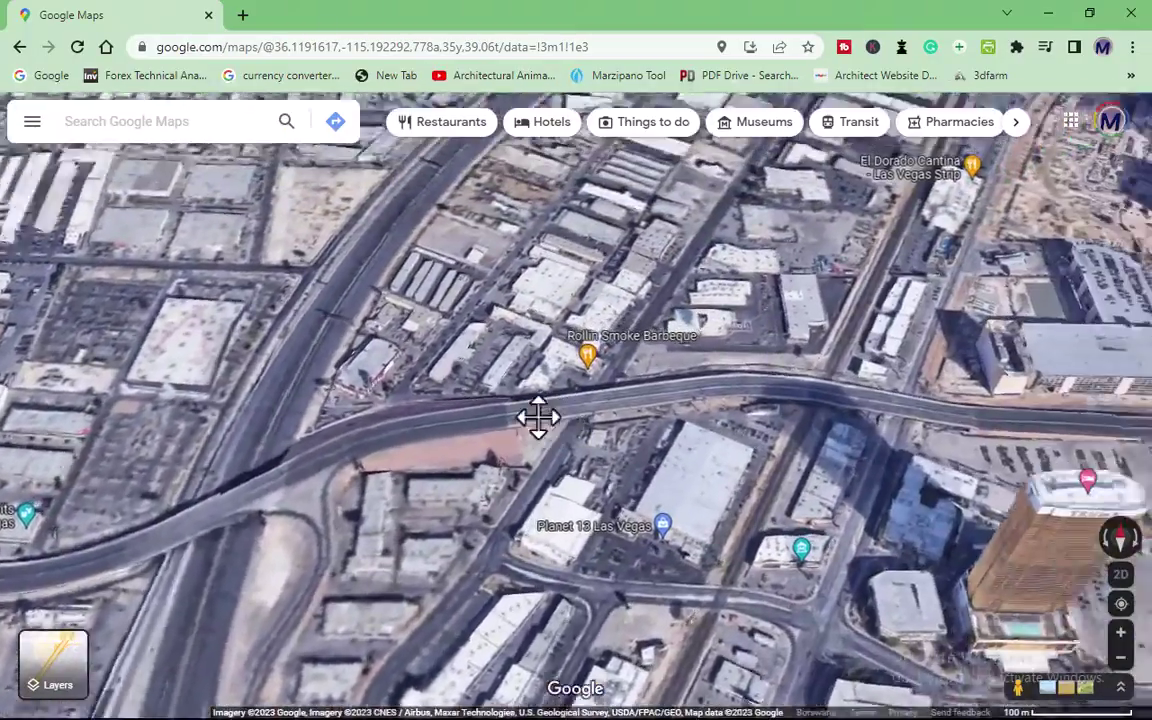
drag(745, 360, 450, 580)
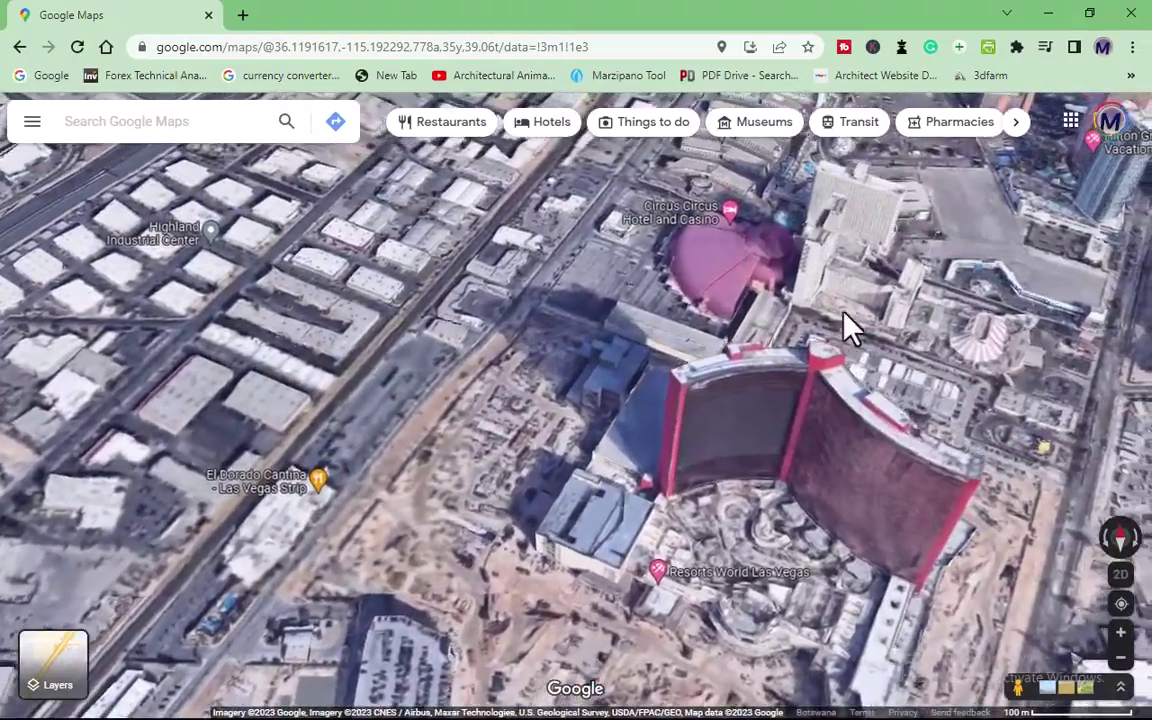
drag(849, 327, 697, 302)
drag(702, 406, 607, 368)
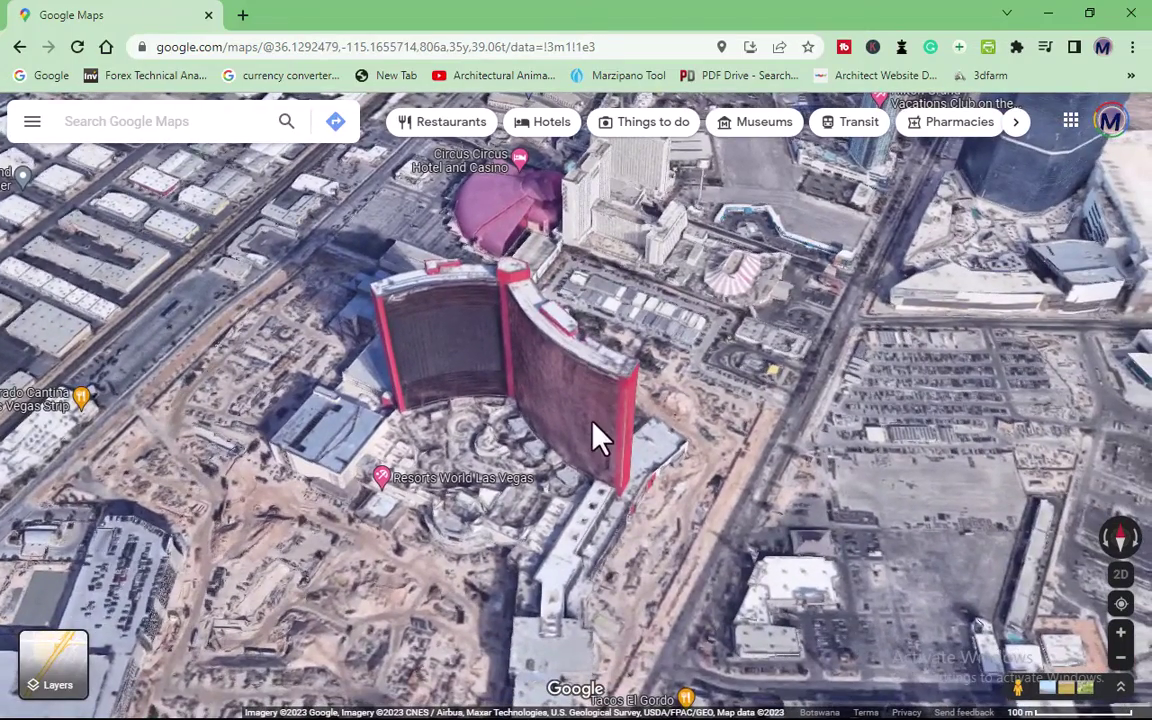
scroll(594, 432, up, 2)
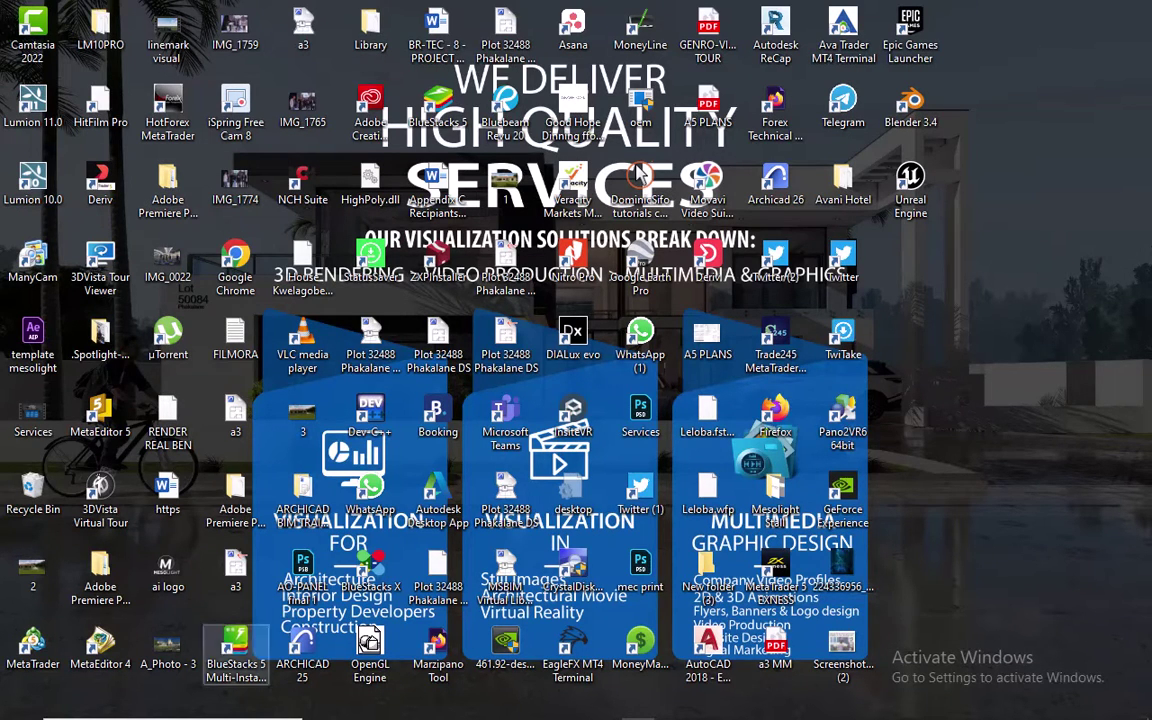
Step: Find RenderDoc through the Windows search, launch it, and place its window so that part of the desktop stays free
click(168, 700)
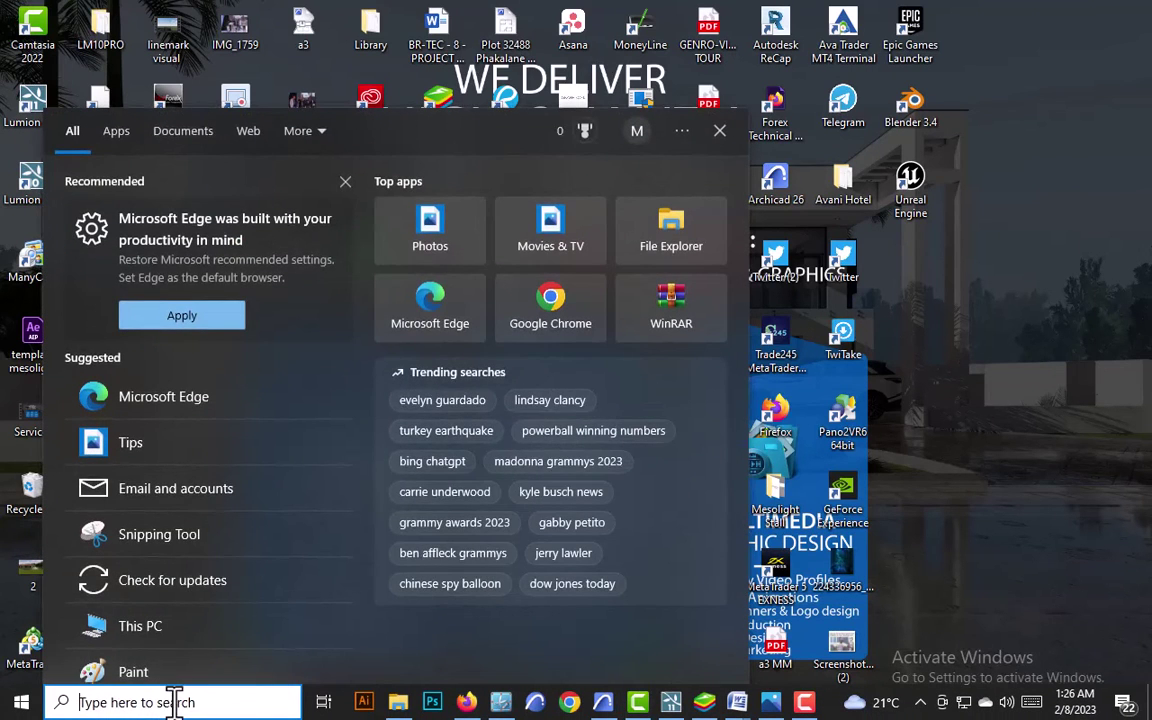
text(RE)
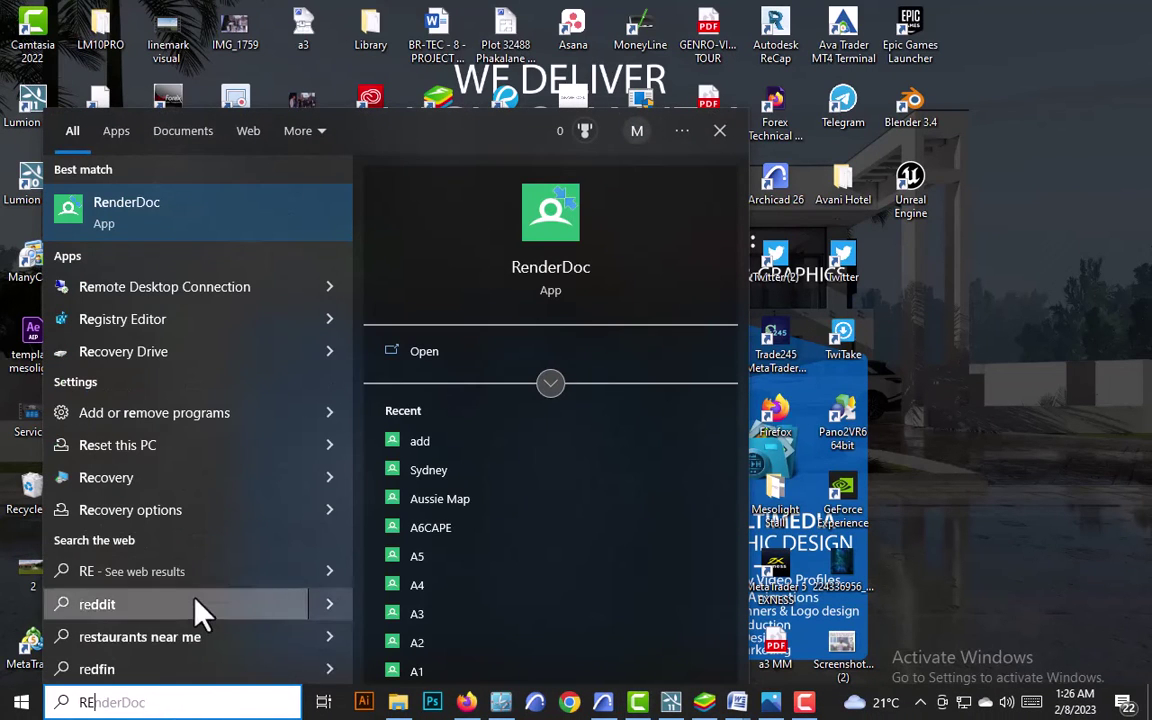
click(145, 225)
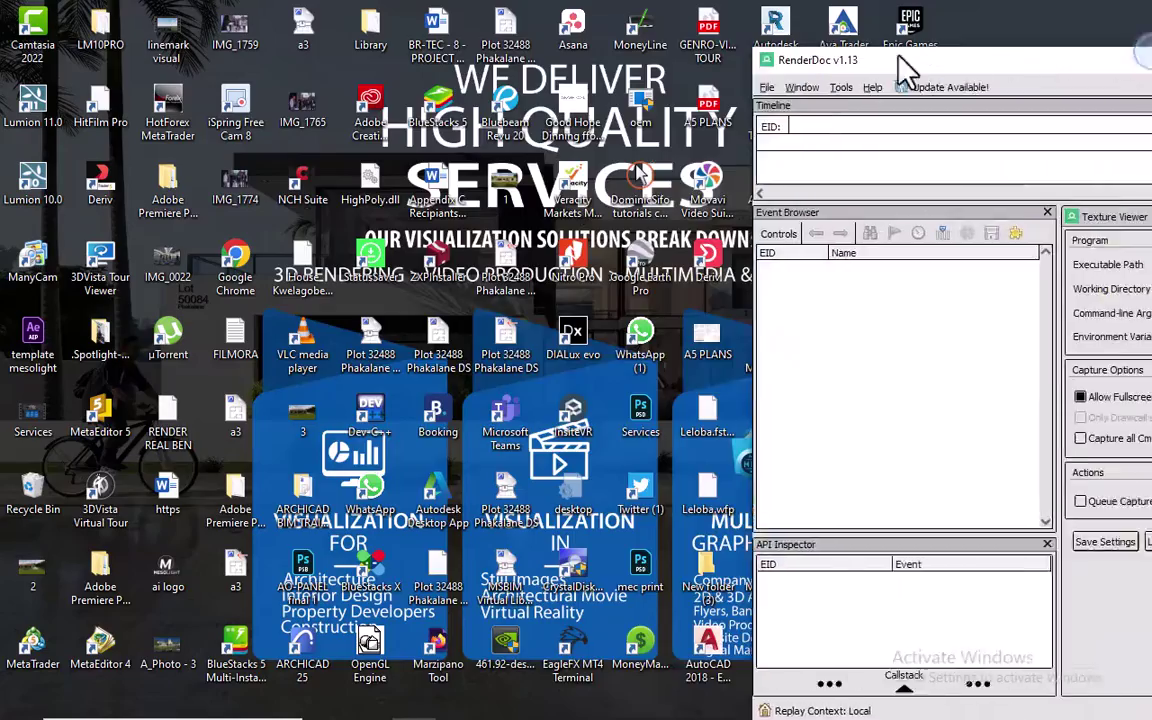
drag(898, 58, 211, 41)
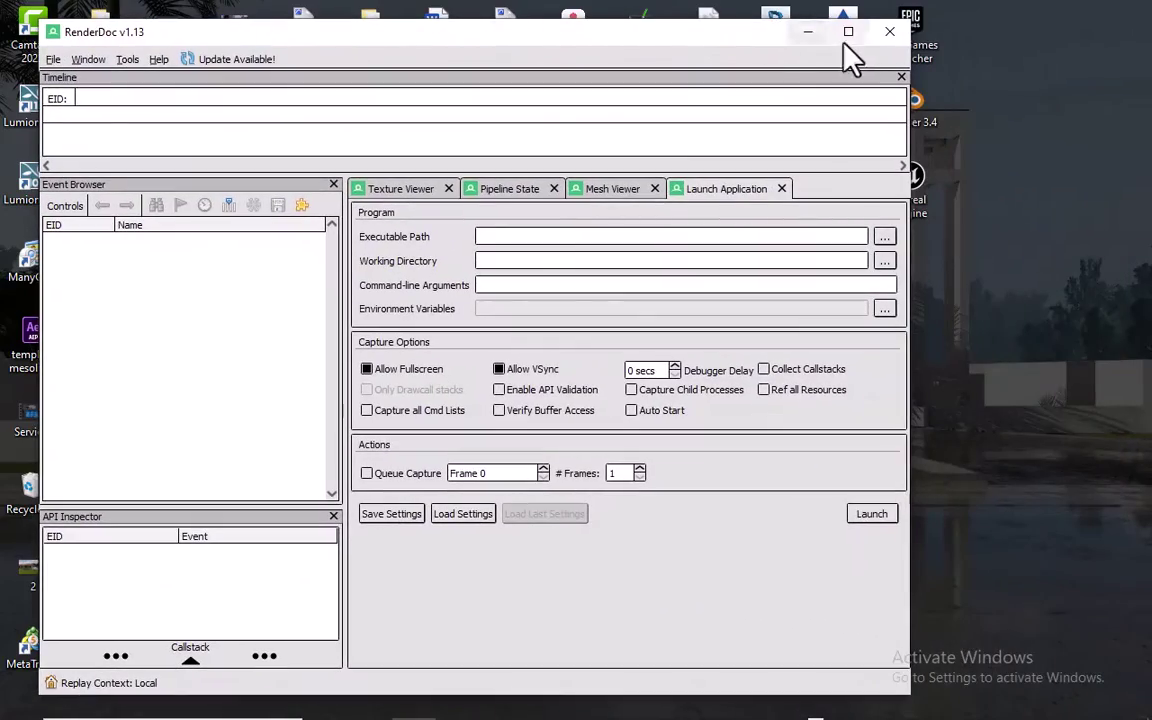
drag(571, 33, 654, 40)
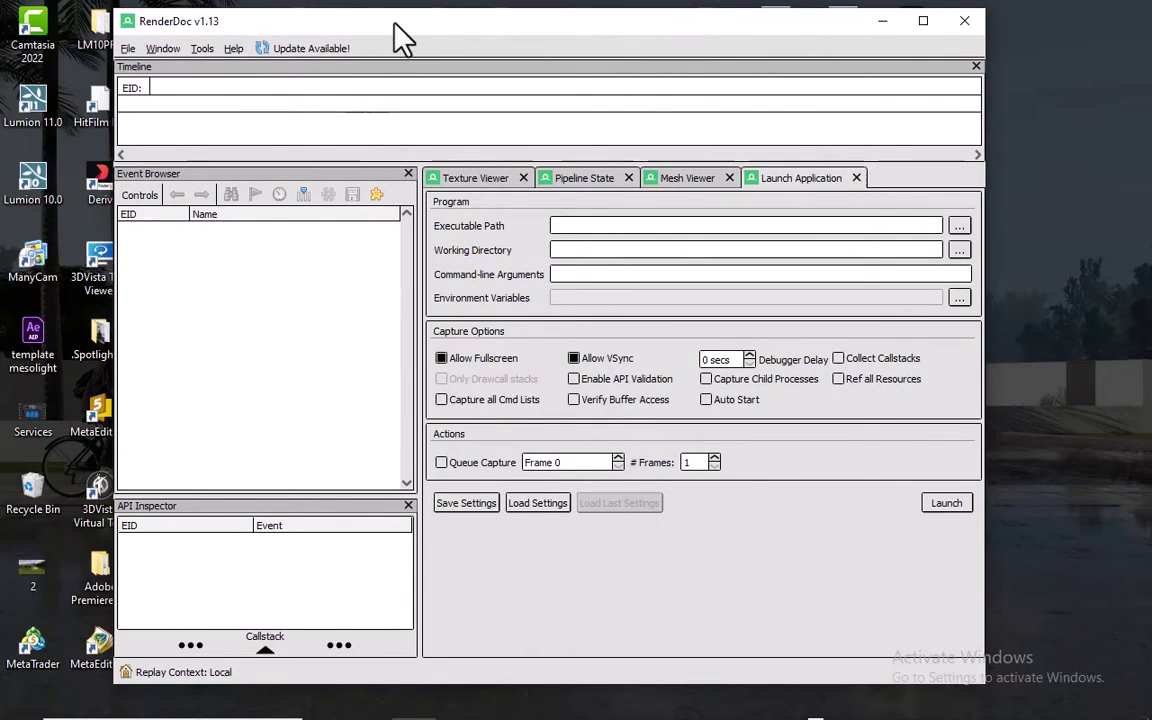
drag(394, 24, 321, 26)
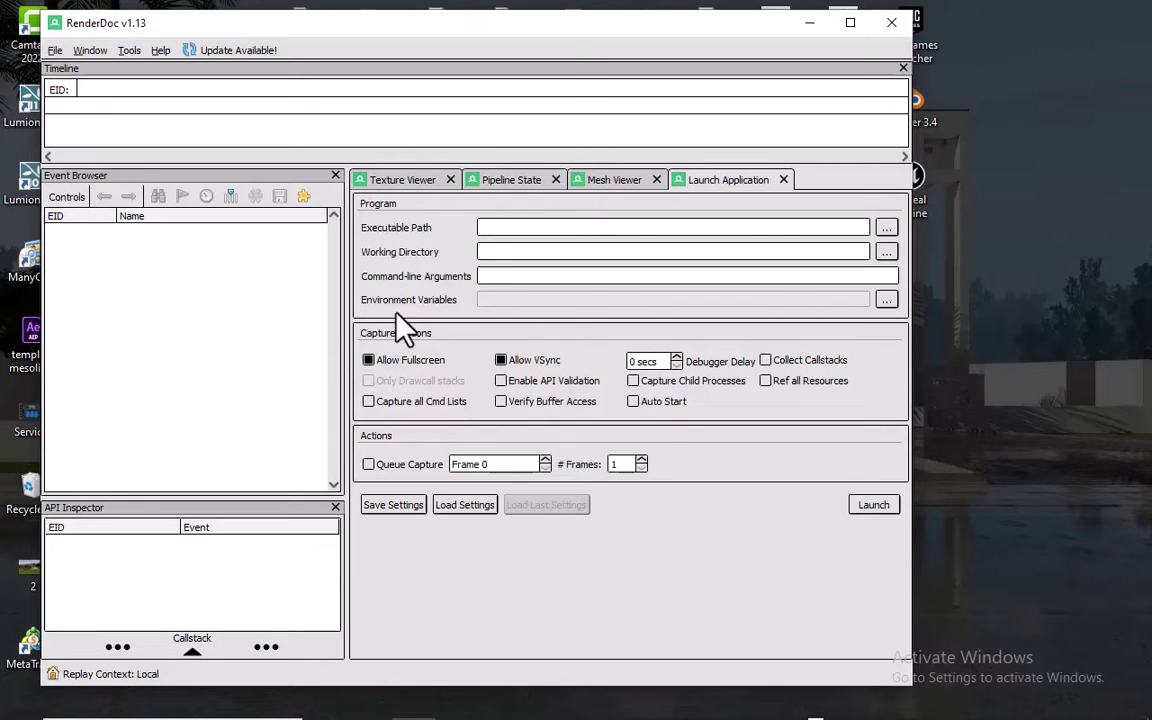
drag(722, 26, 675, 17)
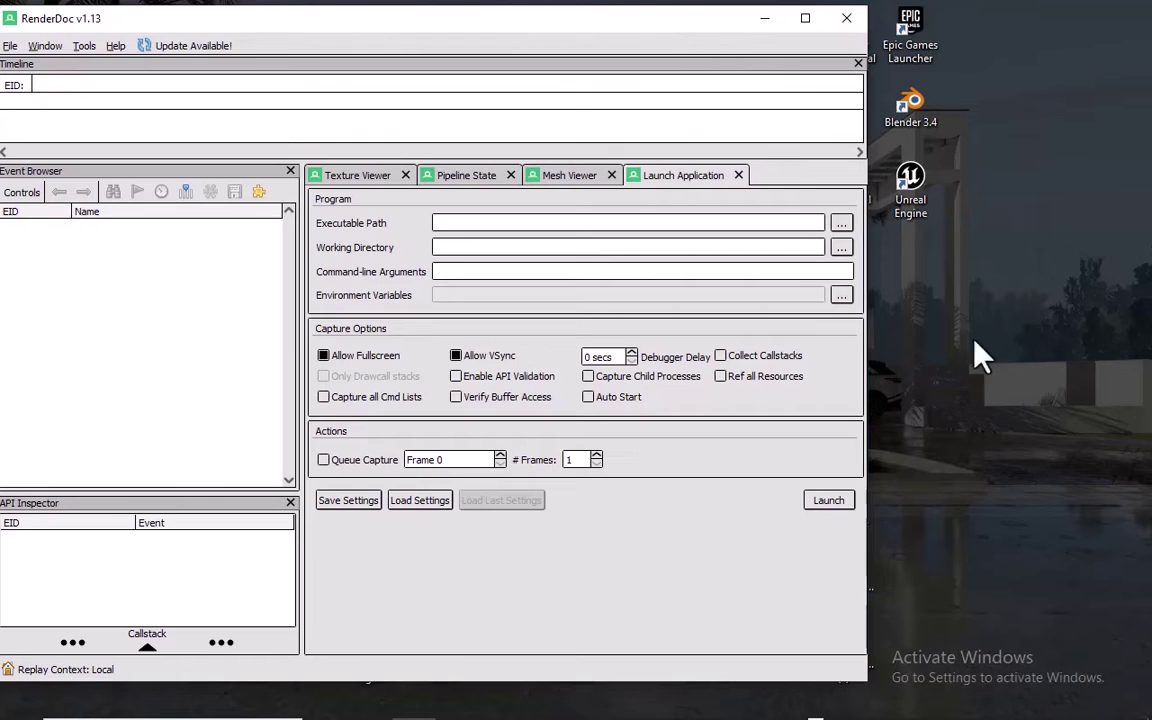
Step: Open Task Manager, place its window over RenderDoc, and locate the Firefox entries among the background processes
mouse_move(813, 700)
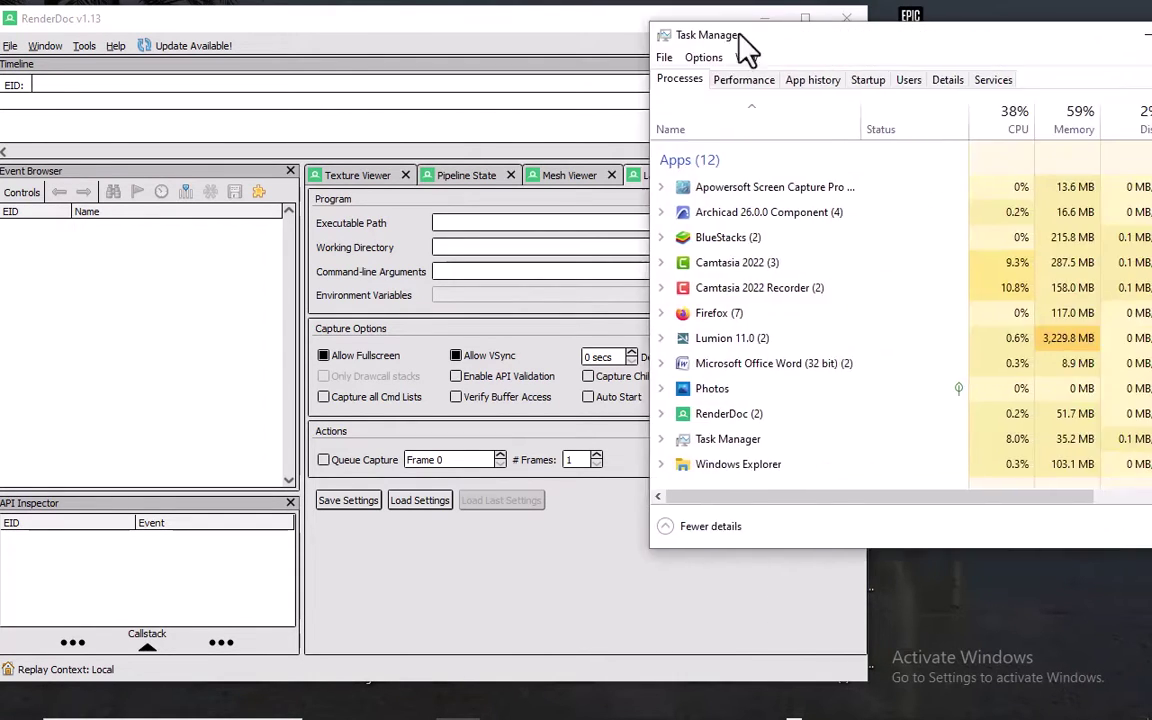
drag(738, 30, 431, 128)
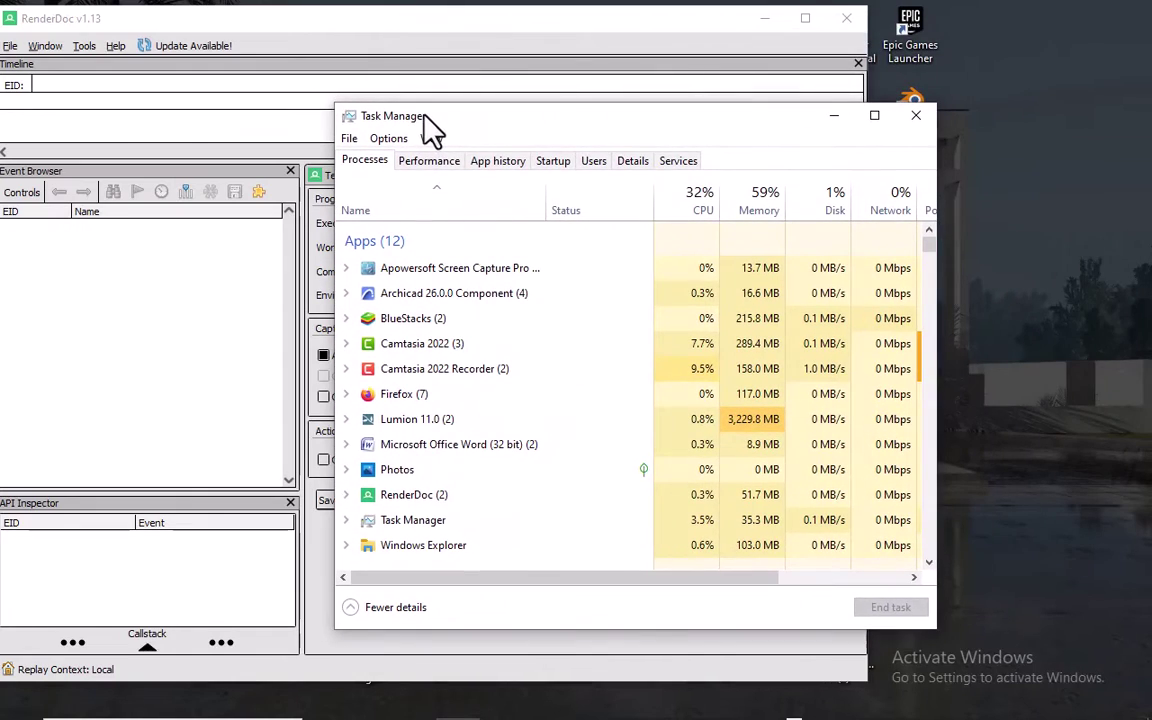
scroll(403, 406, down, 6)
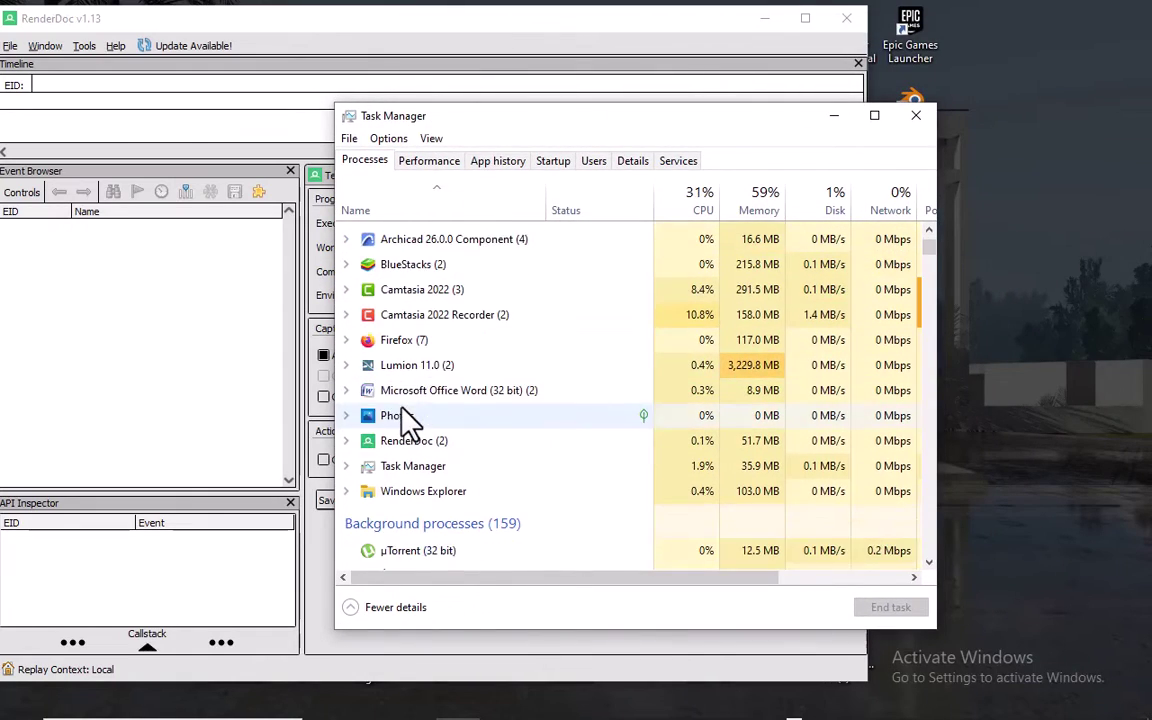
scroll(400, 390, down, 2)
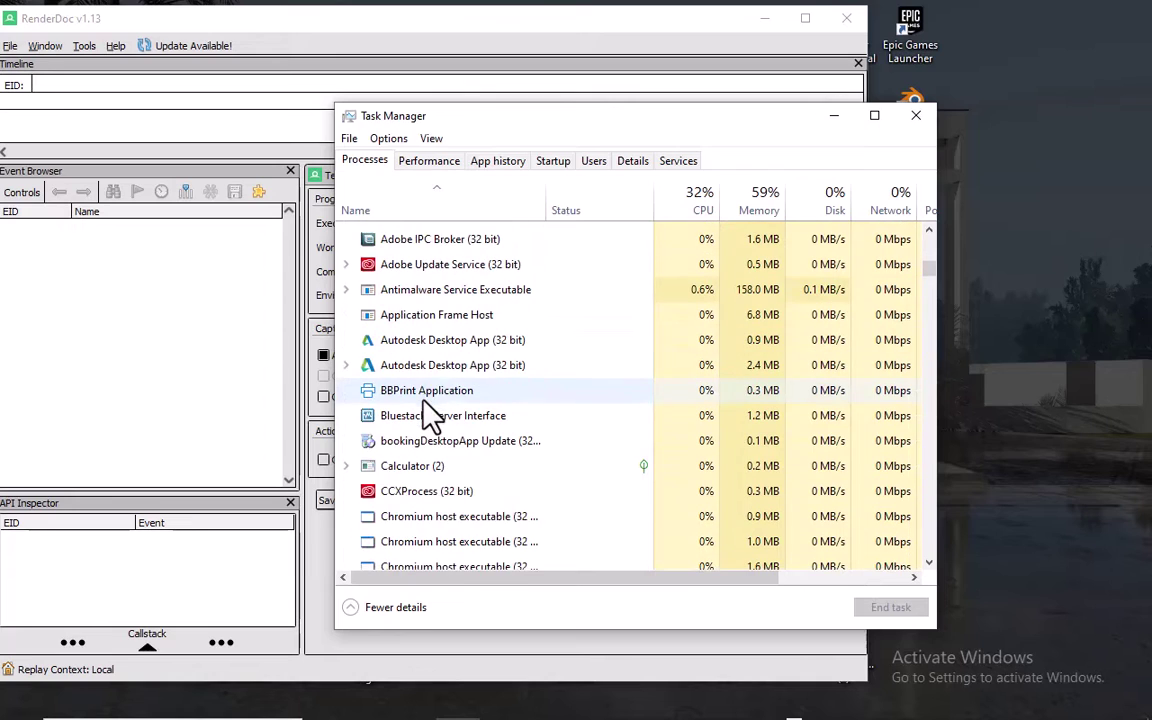
drag(638, 120, 861, 65)
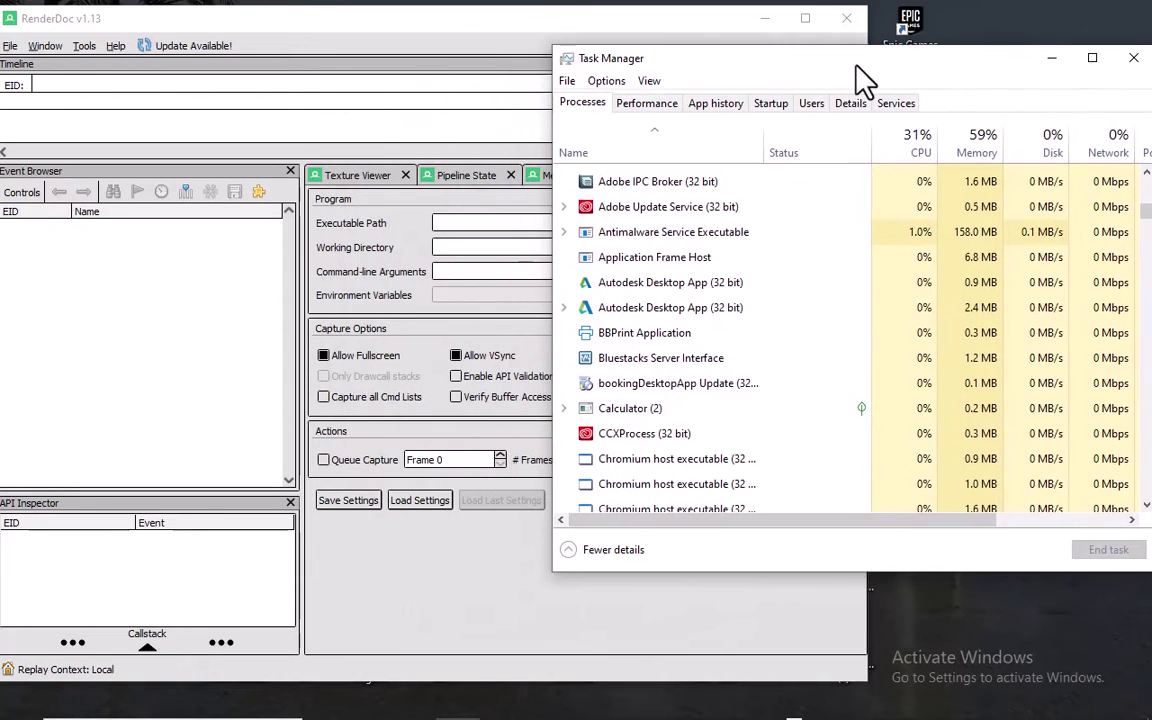
scroll(676, 335, down, 2)
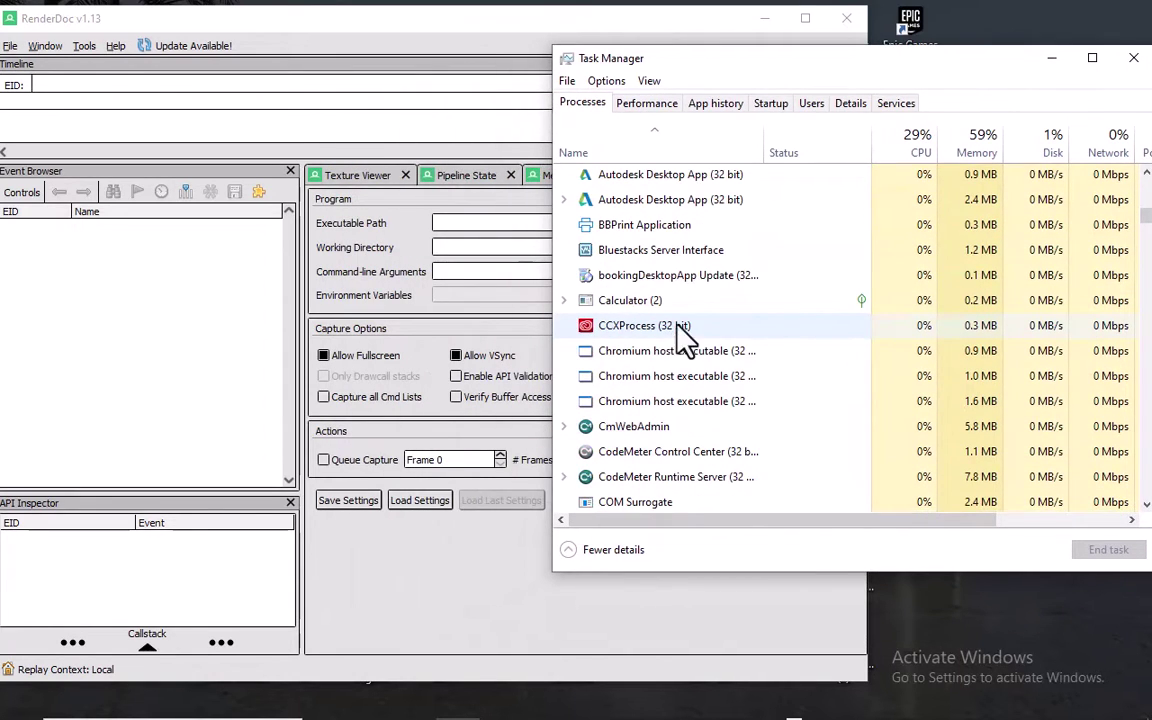
scroll(676, 340, down, 5)
scroll(660, 355, down, 7)
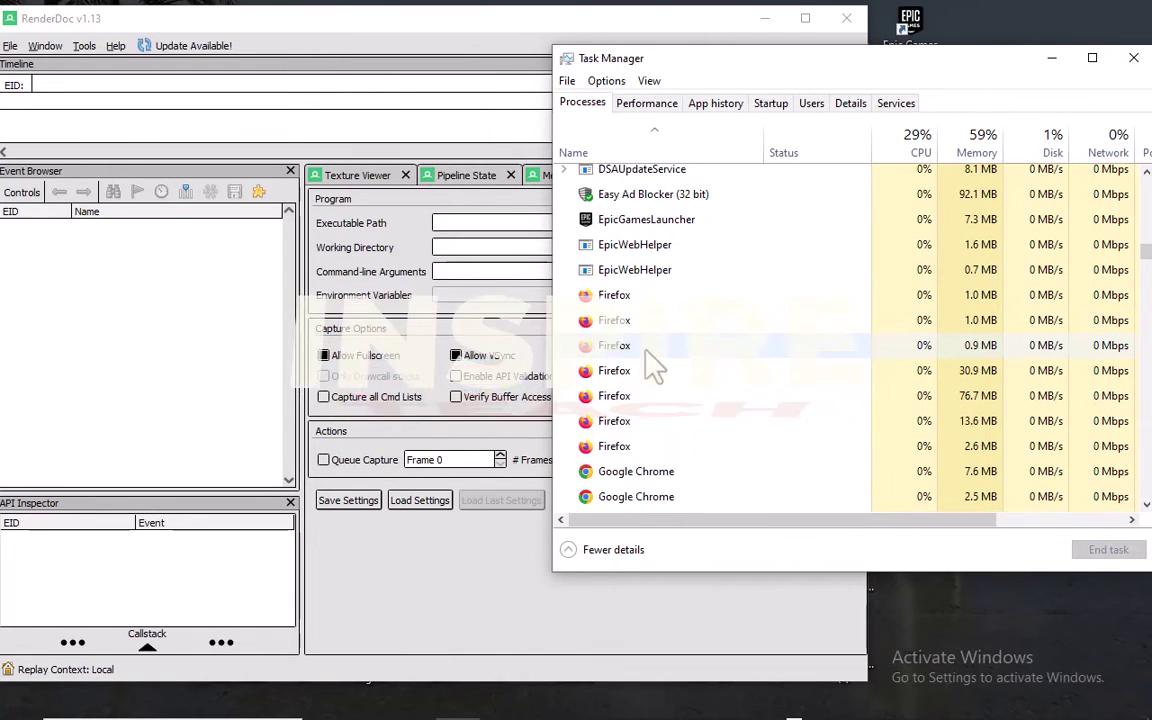
Step: End two of the uppermost Firefox background processes, keeping the whole Task Manager window within view
click(618, 296)
drag(735, 83, 627, 55)
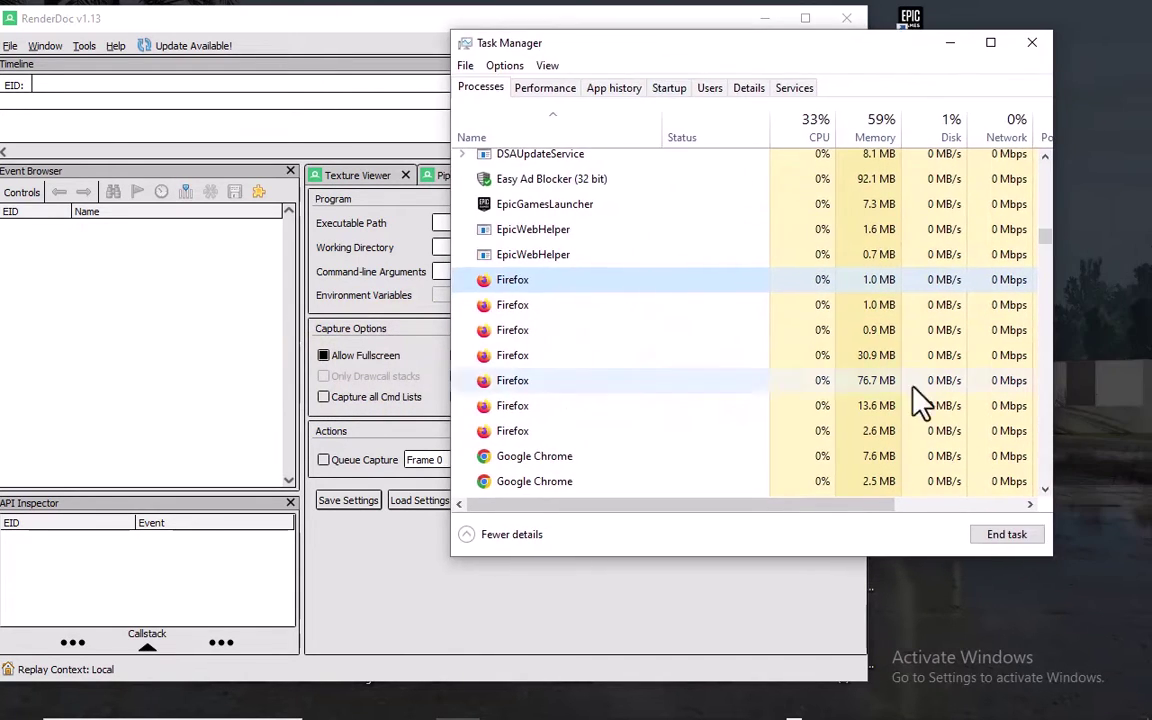
click(1008, 536)
click(512, 304)
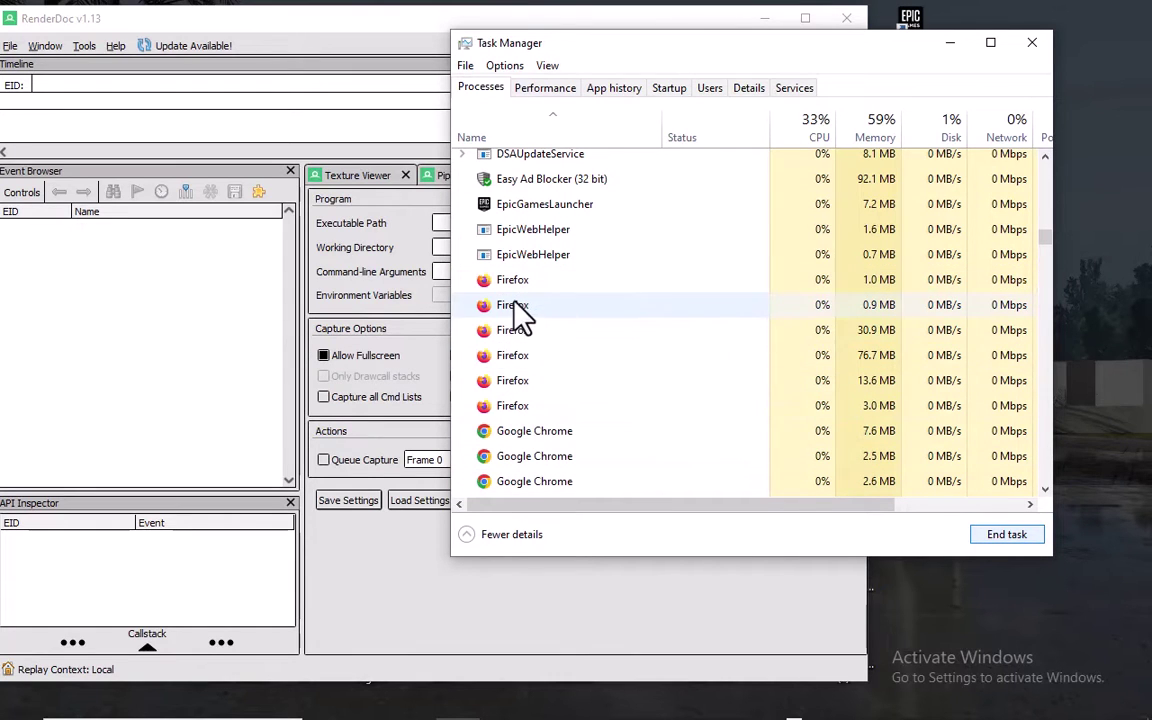
click(986, 537)
Step: End several Google Chrome background processes one after another, starting just below the Firefox entries
click(532, 433)
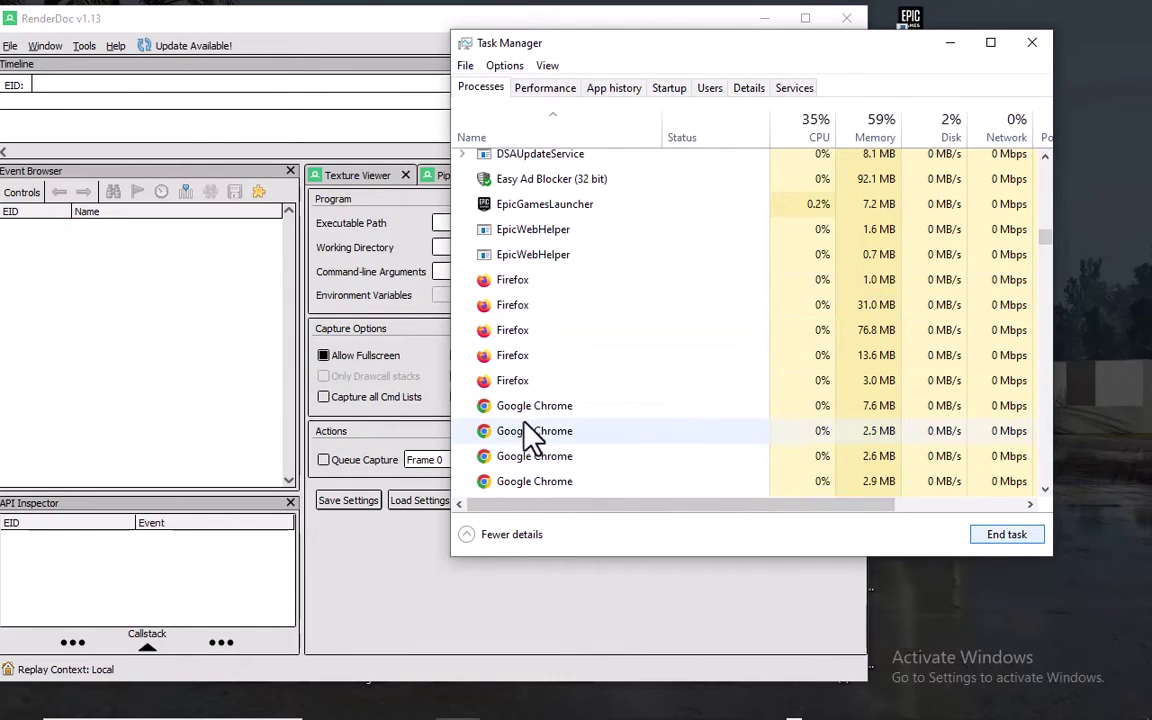
click(1004, 534)
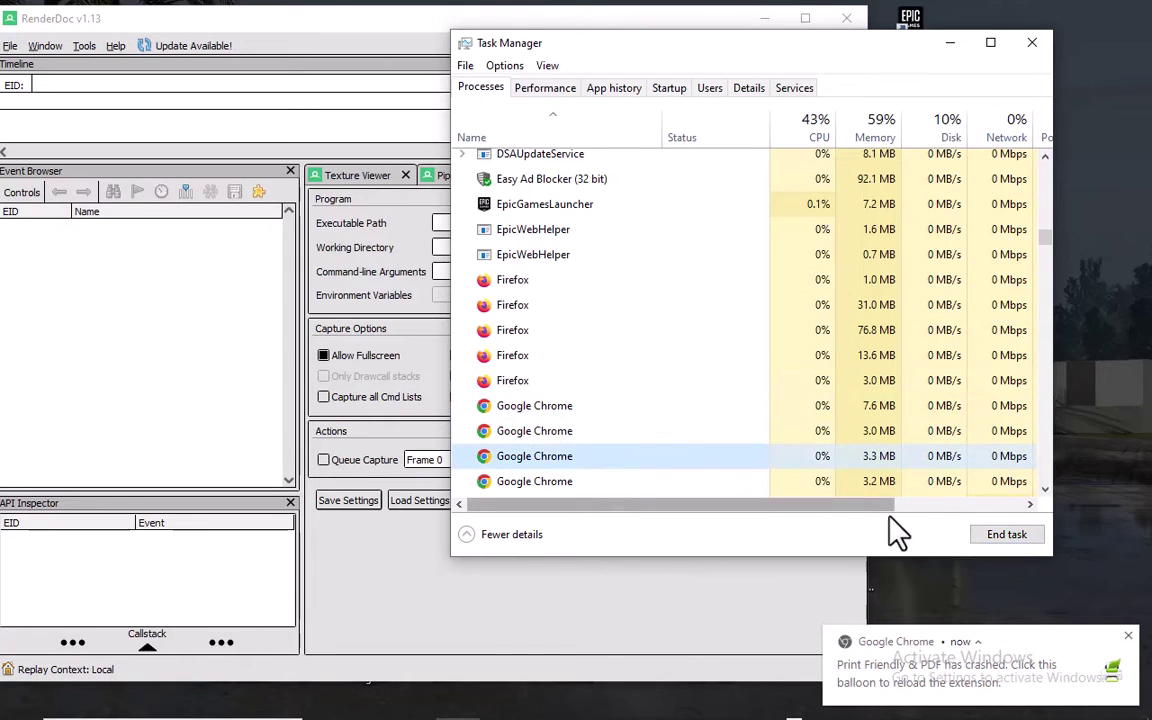
click(1002, 536)
click(553, 410)
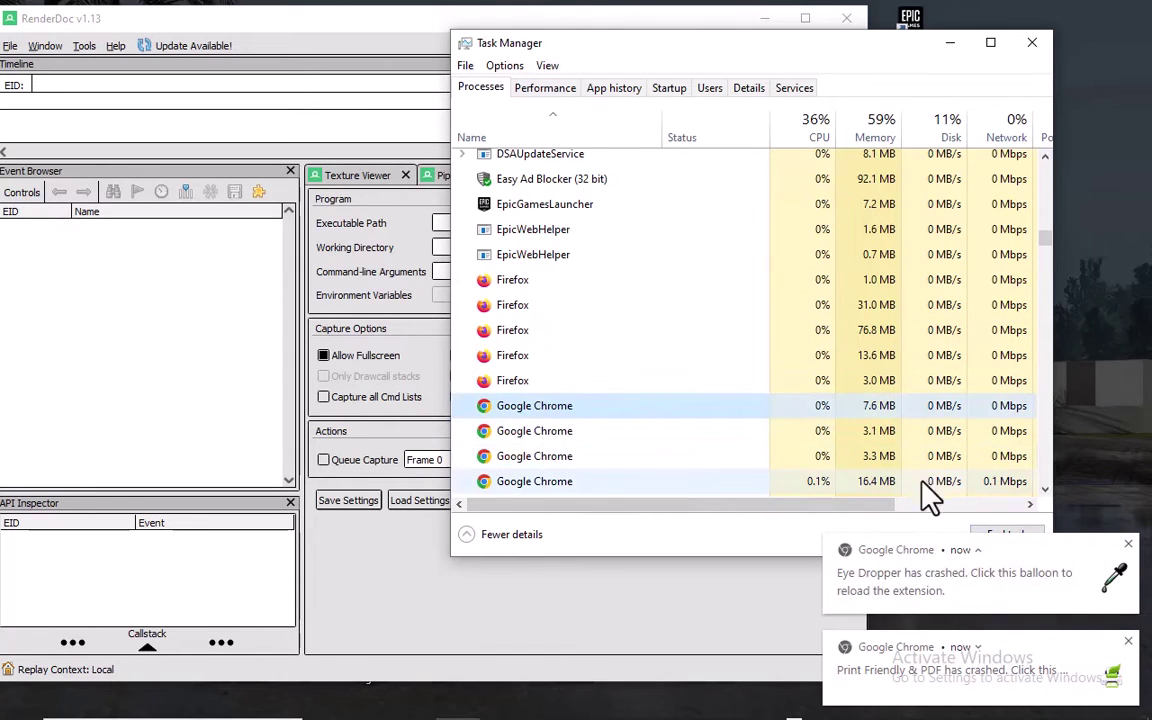
click(1006, 538)
click(530, 462)
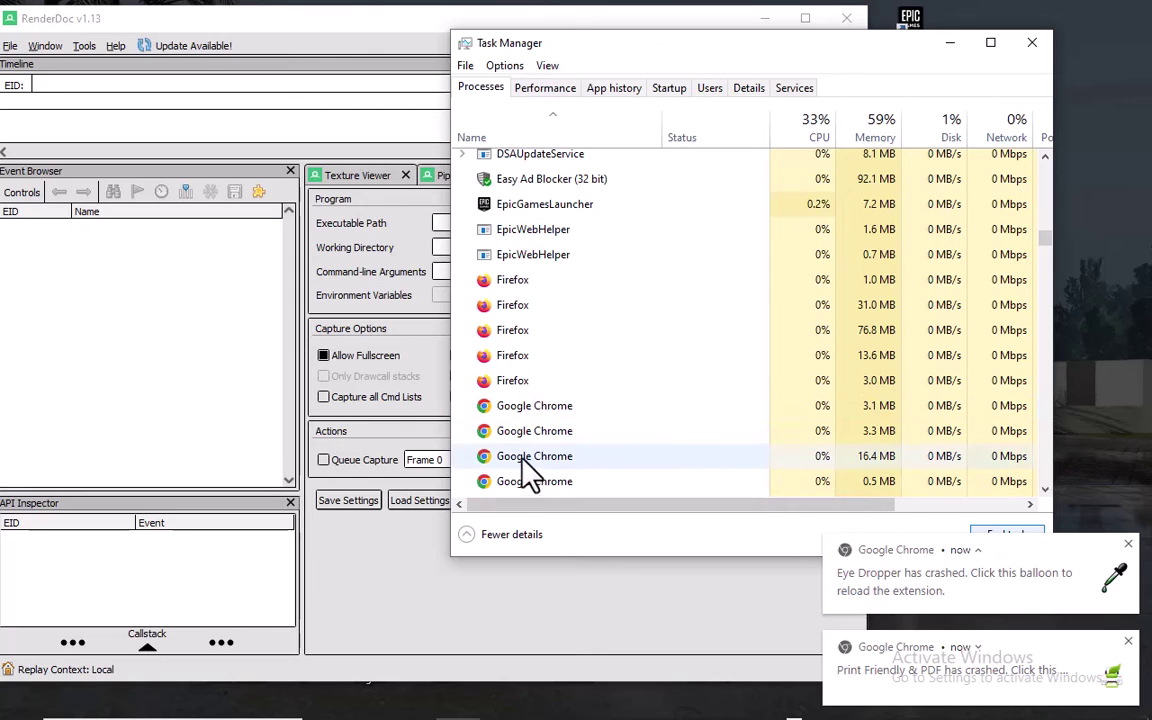
click(1008, 536)
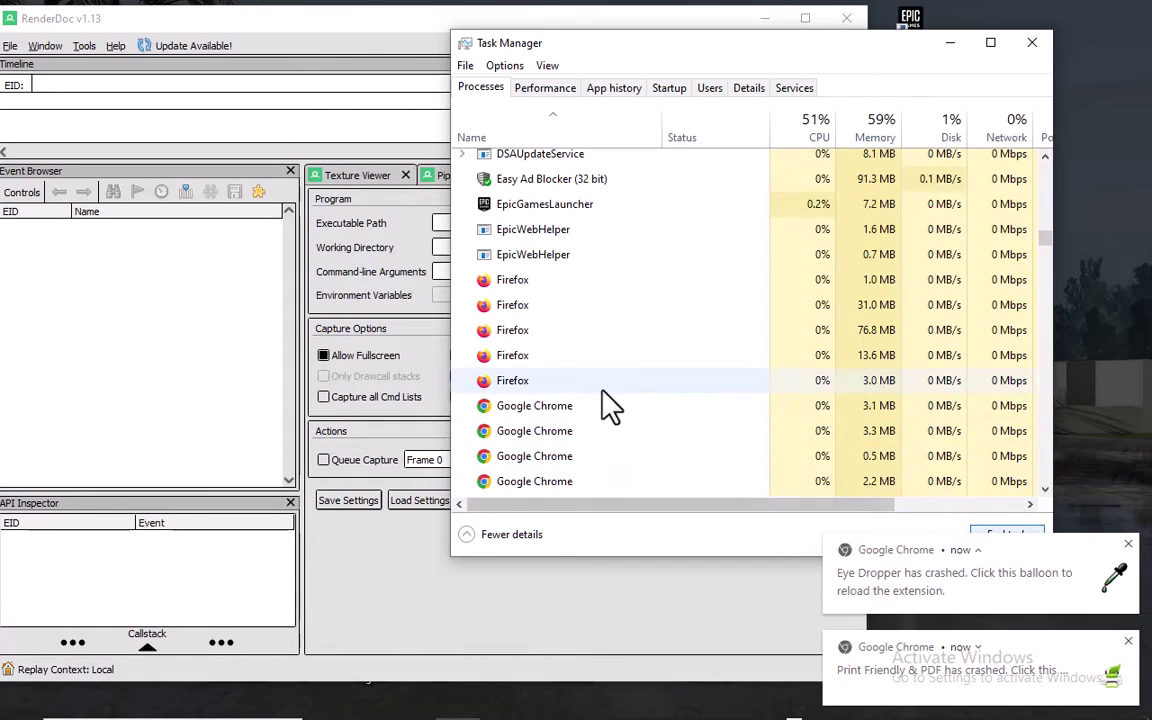
click(535, 482)
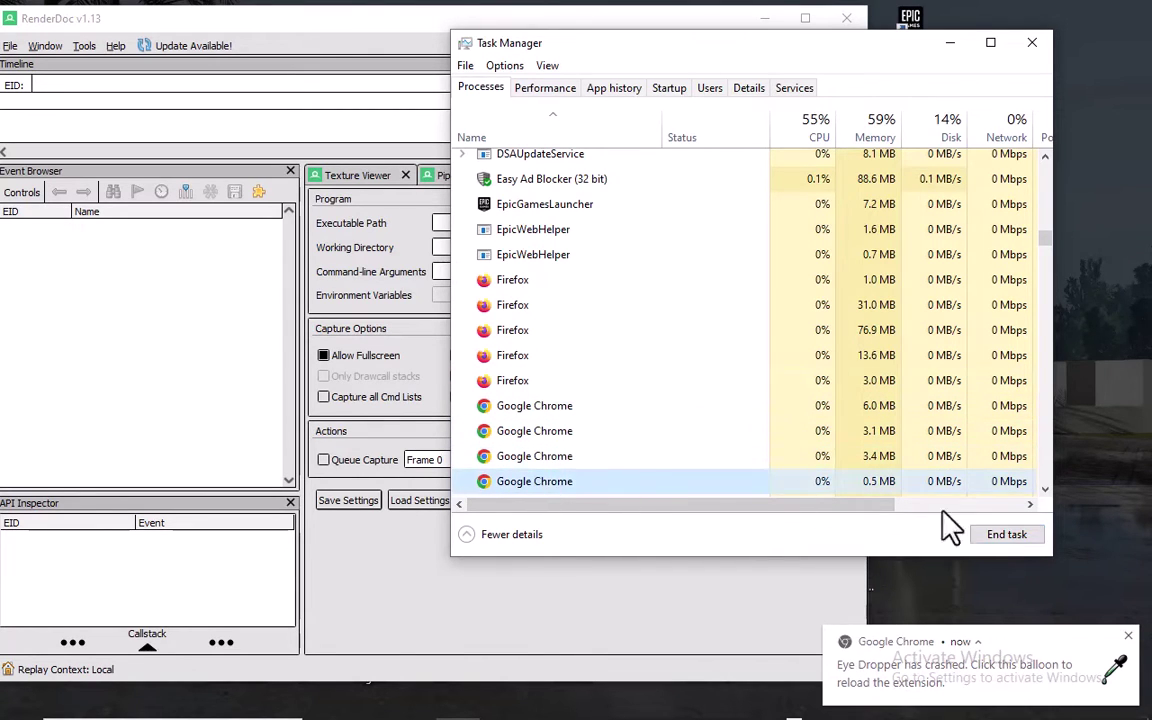
click(1008, 536)
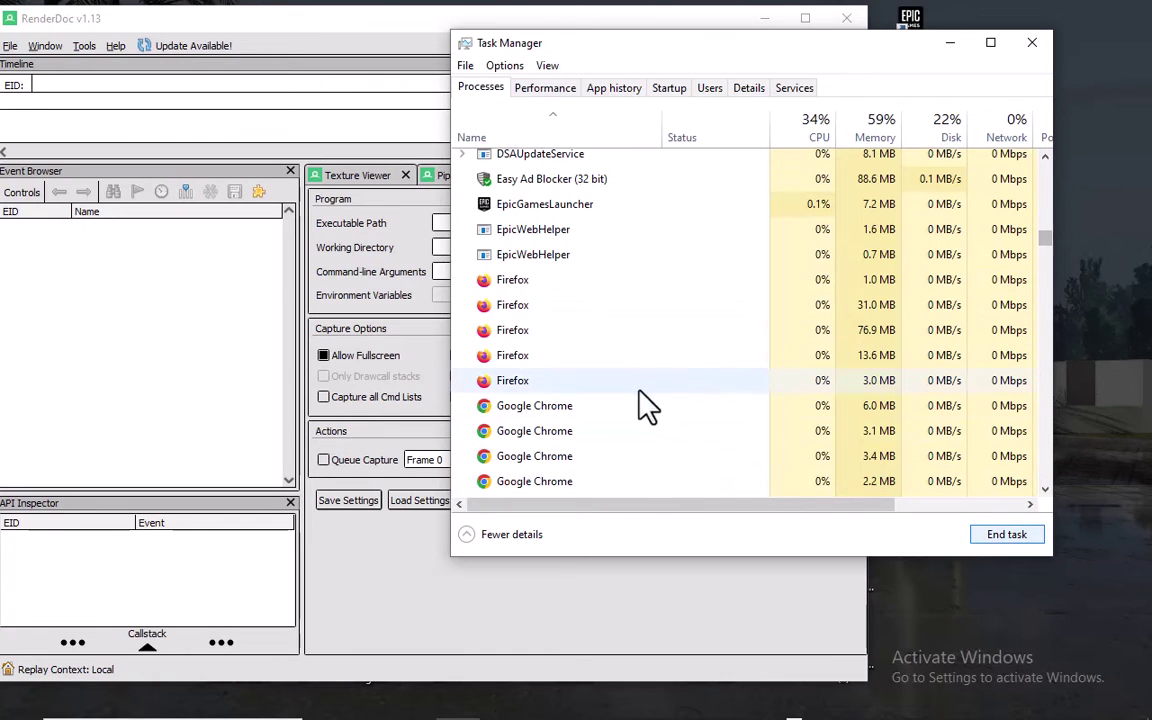
click(545, 406)
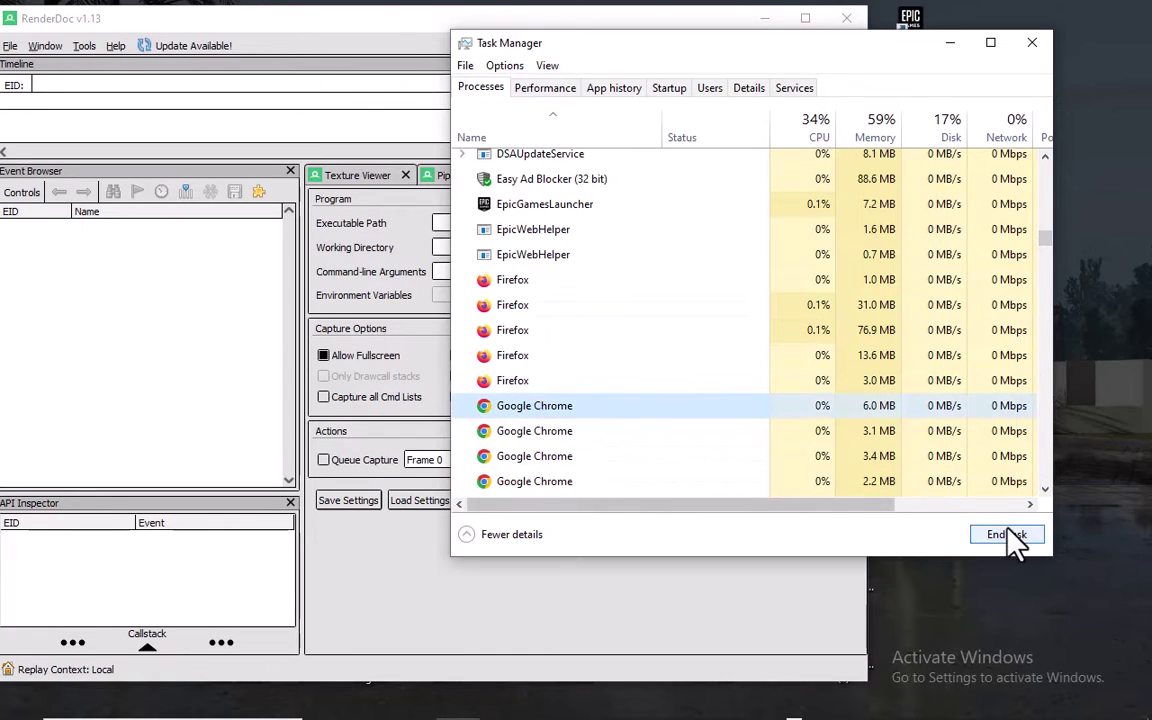
Step: End two more Firefox processes, including the one using the most memory
click(492, 352)
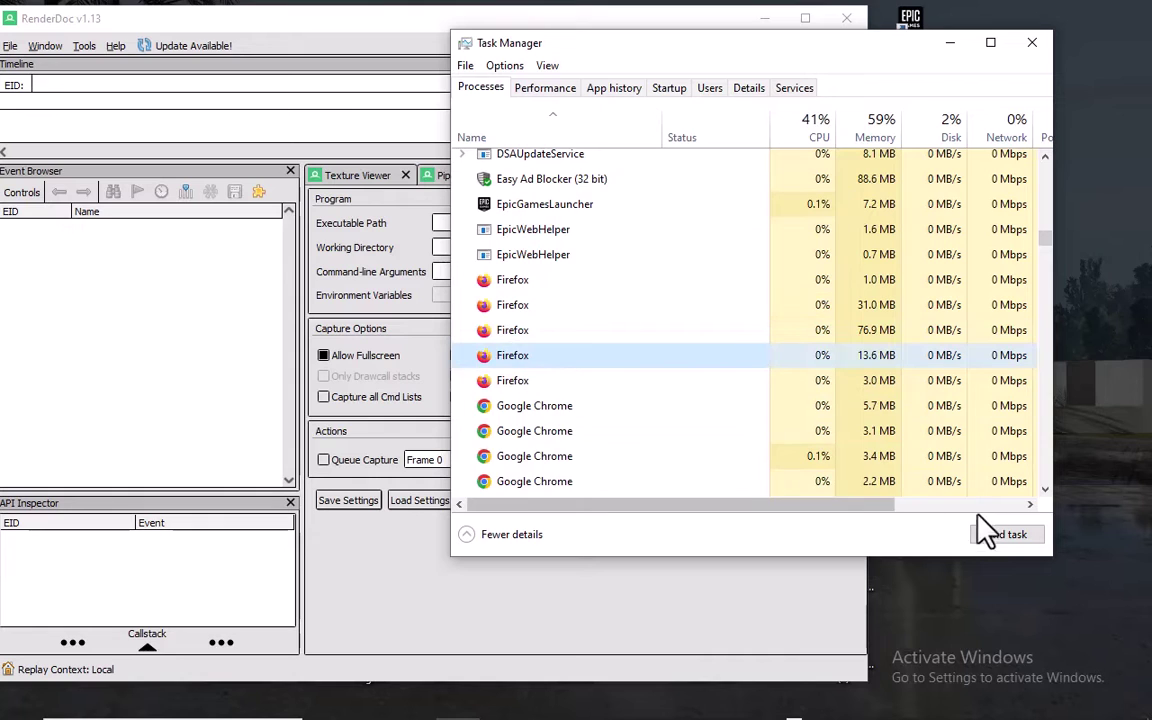
click(1003, 536)
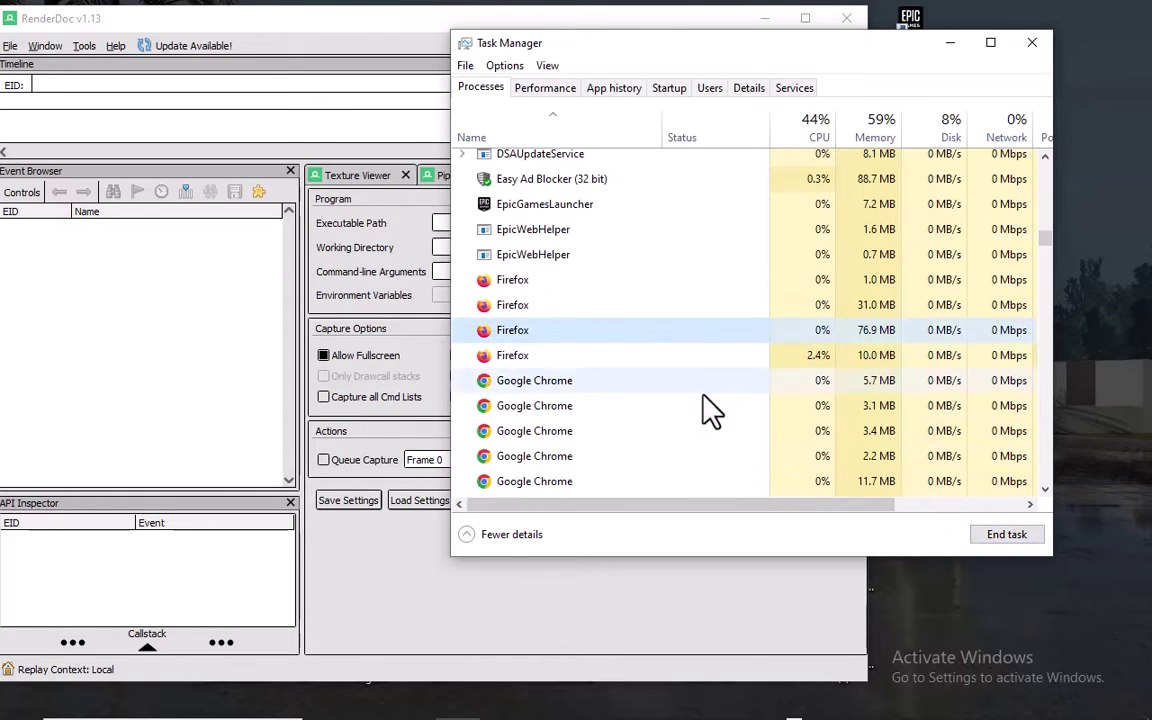
click(1010, 543)
Step: End further Google Chrome processes from the list and dismiss the extension crash notification covering the window
click(543, 428)
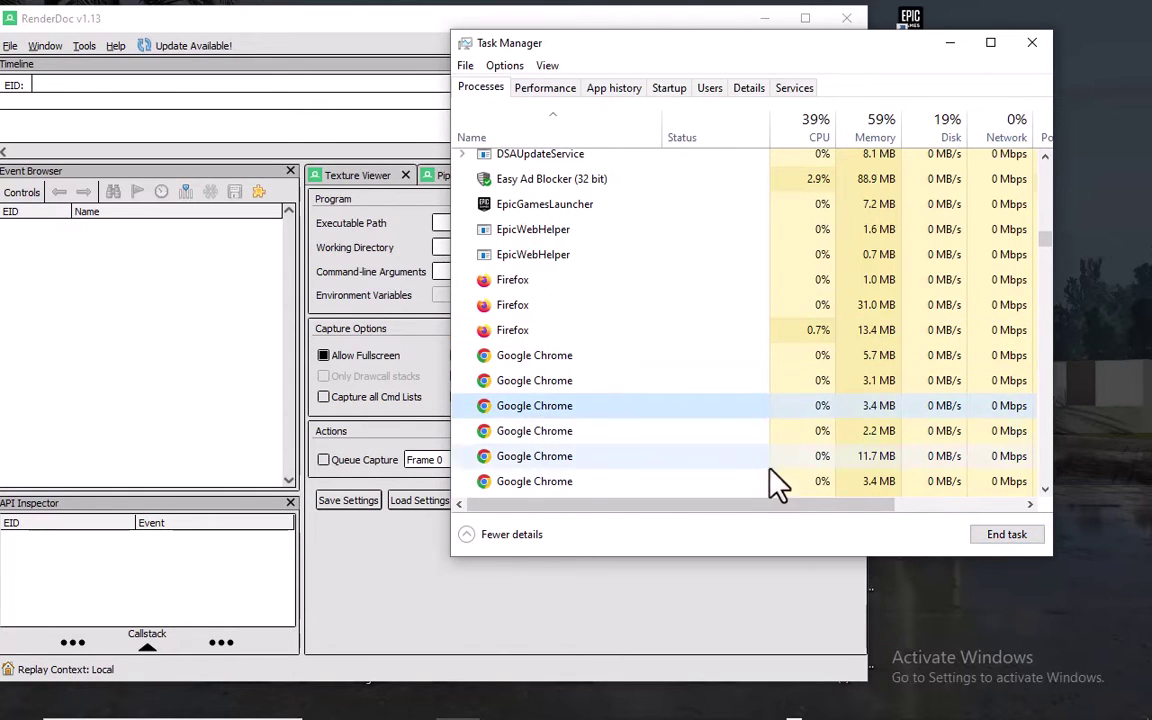
click(1003, 536)
click(548, 460)
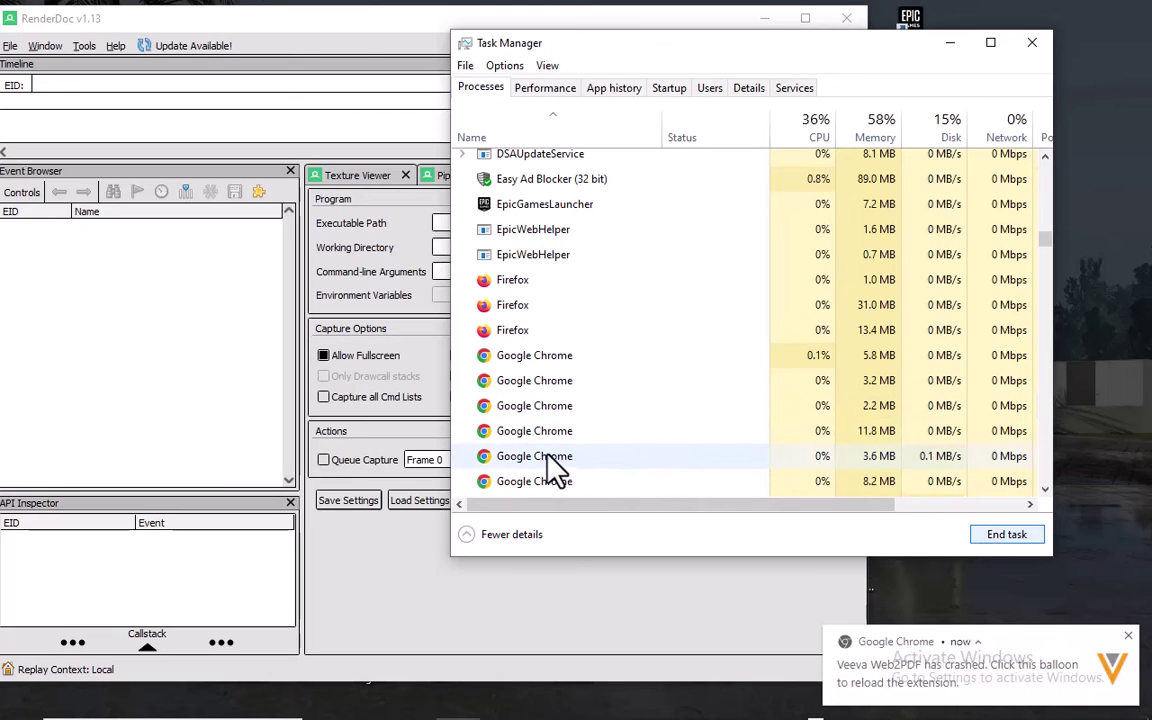
click(1006, 537)
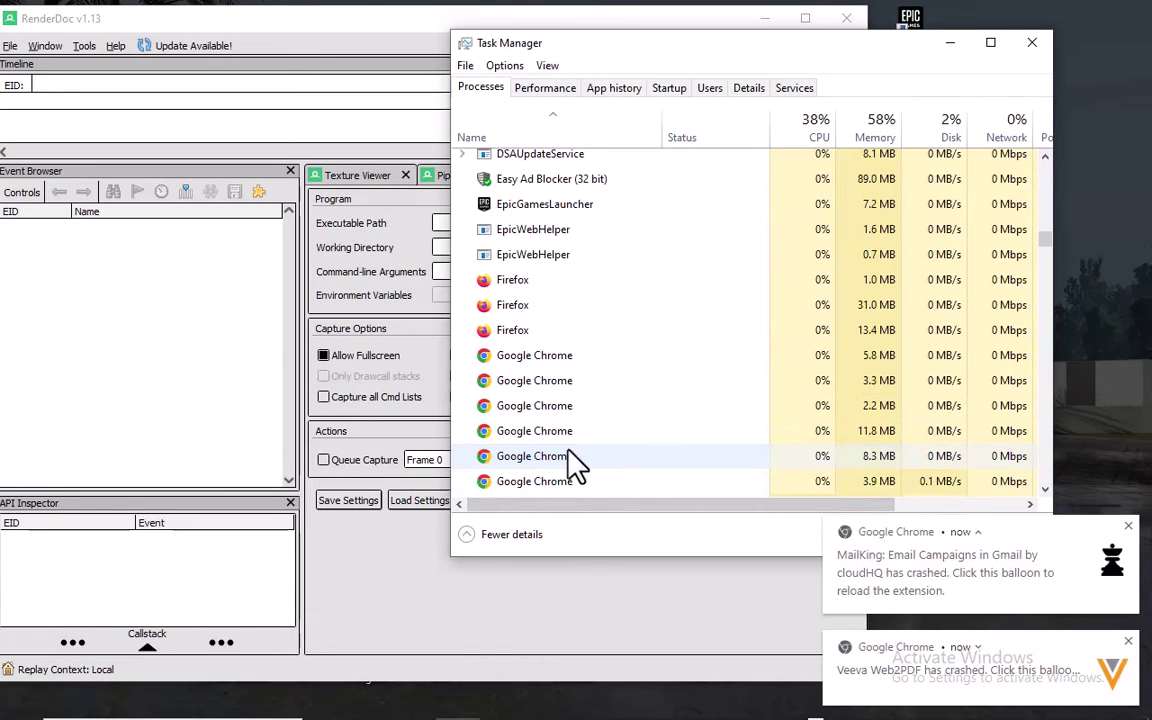
click(519, 484)
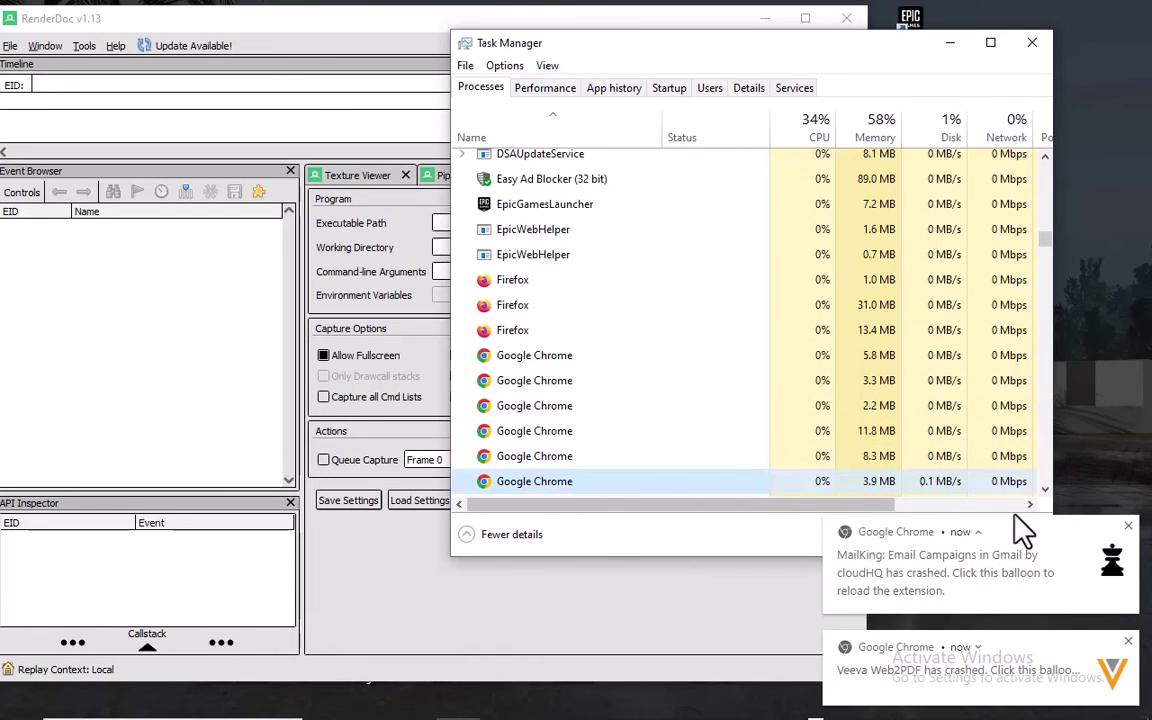
click(1128, 526)
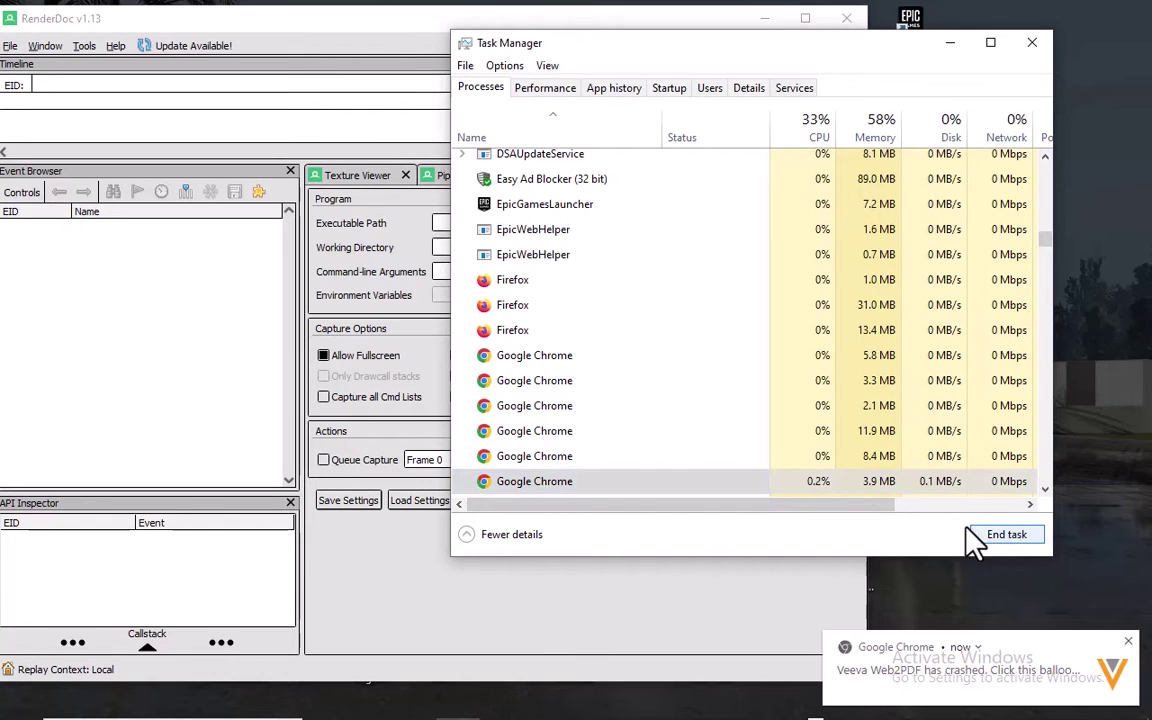
click(1030, 537)
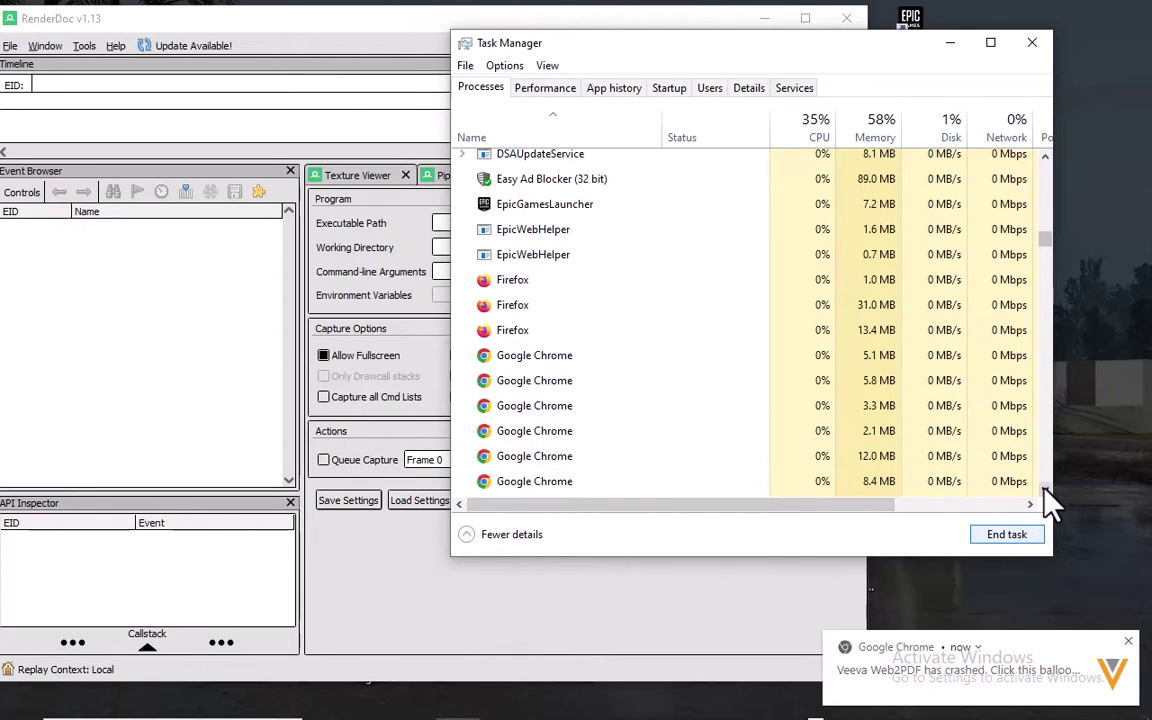
Step: End the last and most memory-hungry Google Chrome process, just above Google Crash Handler, to shut down Chrome
click(1045, 492)
click(1045, 492)
click(1045, 492)
click(1045, 492)
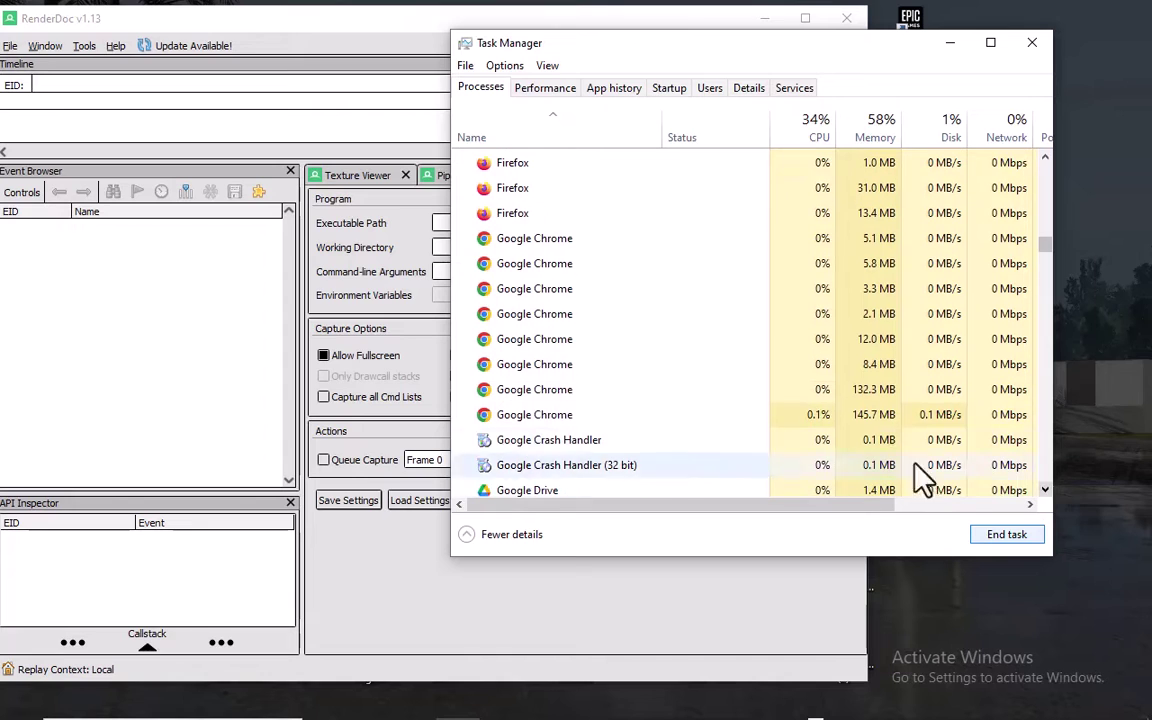
click(555, 416)
click(1005, 535)
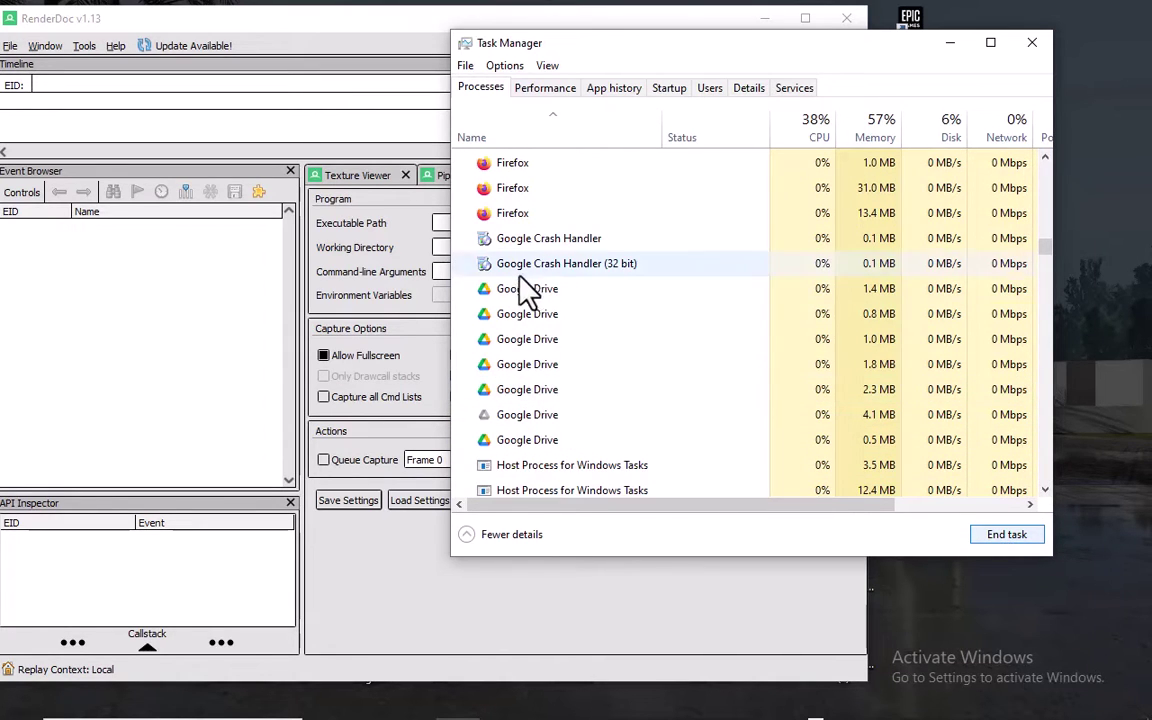
Step: End the Firefox process just above Google Crash Handler and close Firefox itself
click(512, 216)
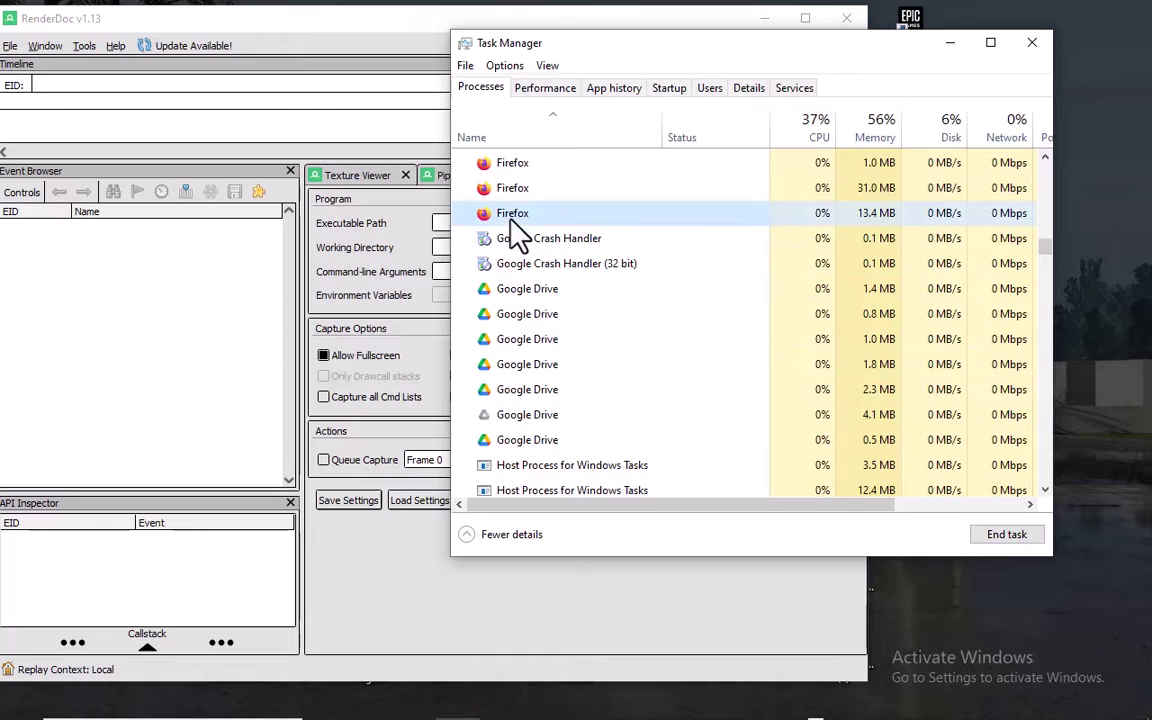
click(1007, 535)
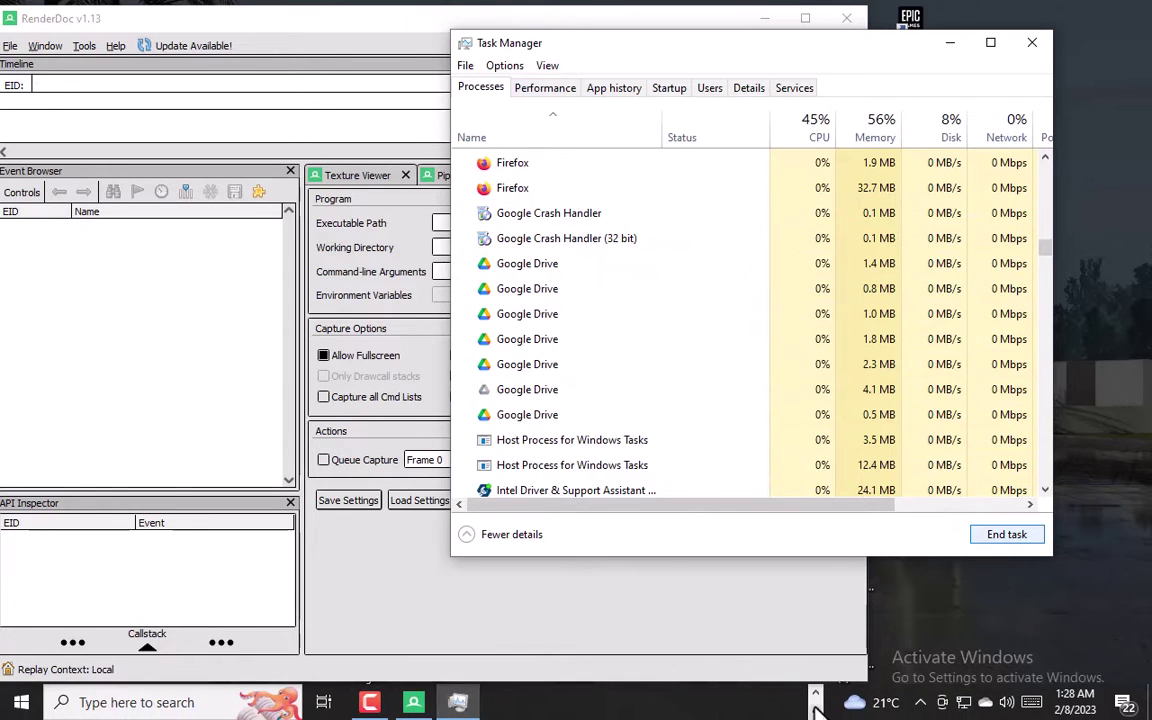
click(815, 692)
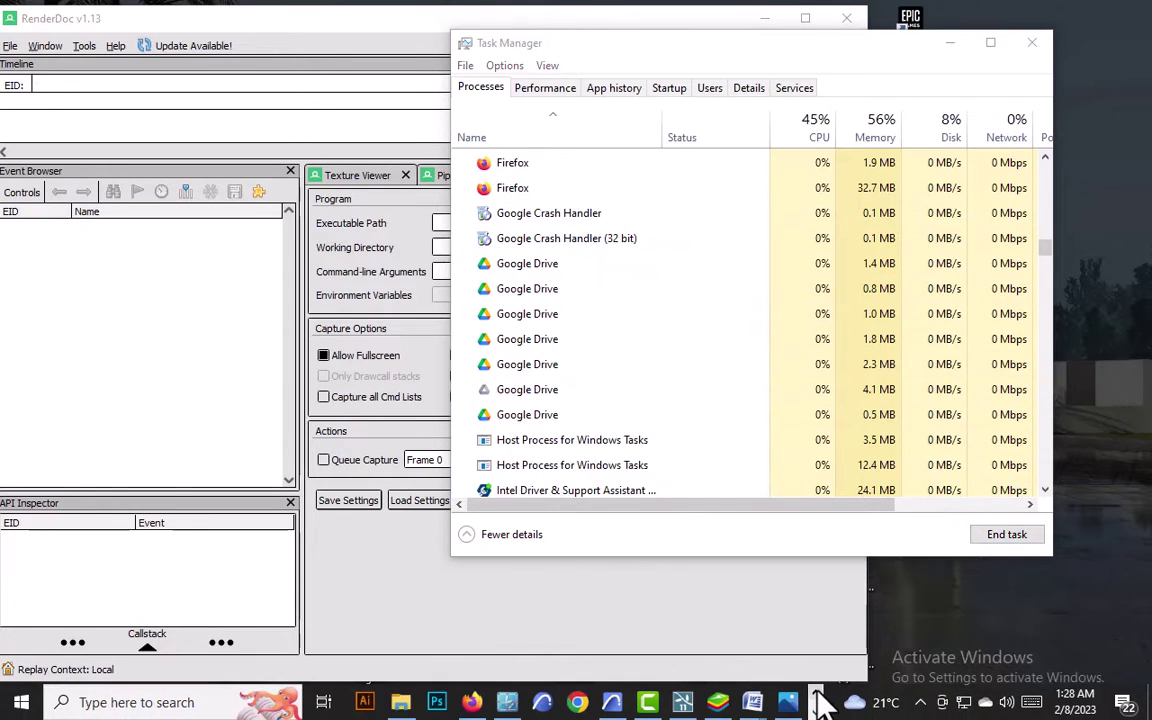
right_click(471, 702)
click(445, 663)
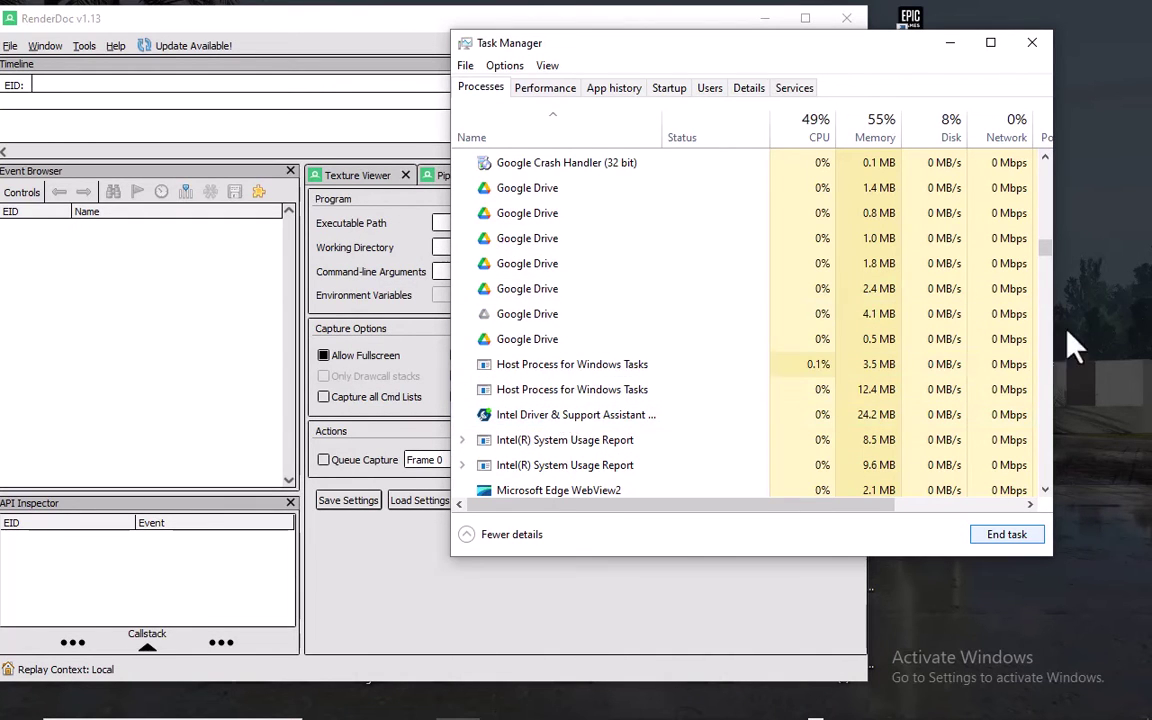
Step: Check the background processes for leftover Firefox or Chrome entries and close Task Manager
click(1045, 157)
click(1045, 157)
click(1045, 157)
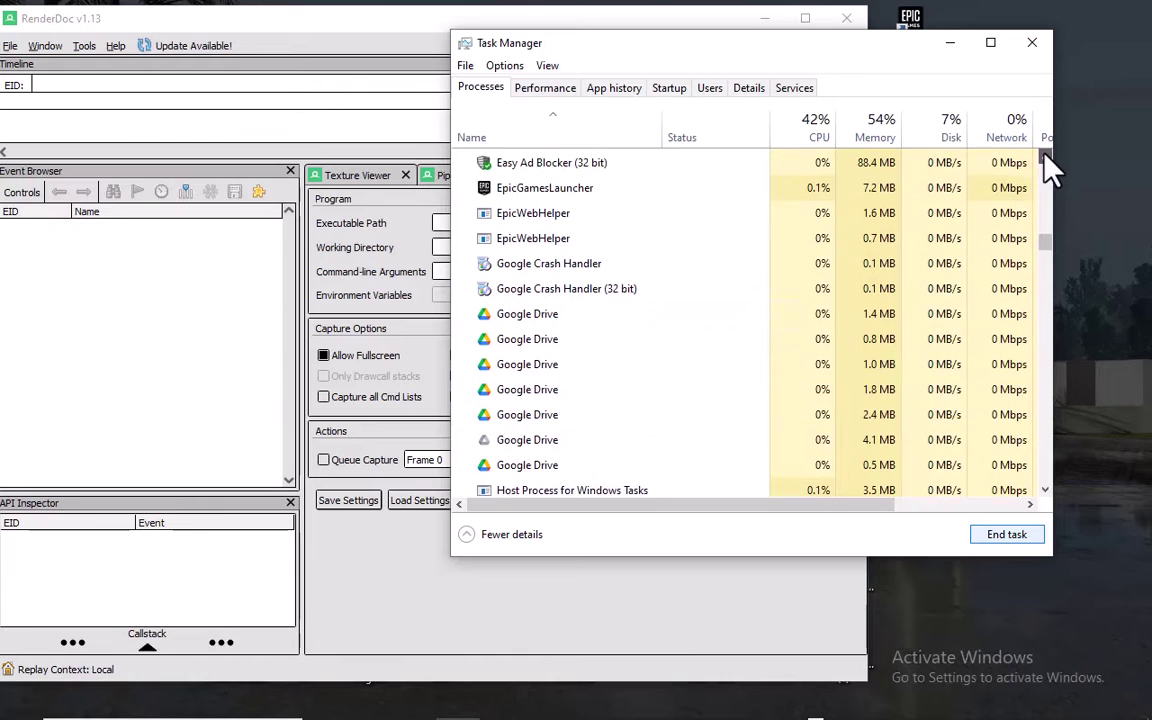
click(1045, 157)
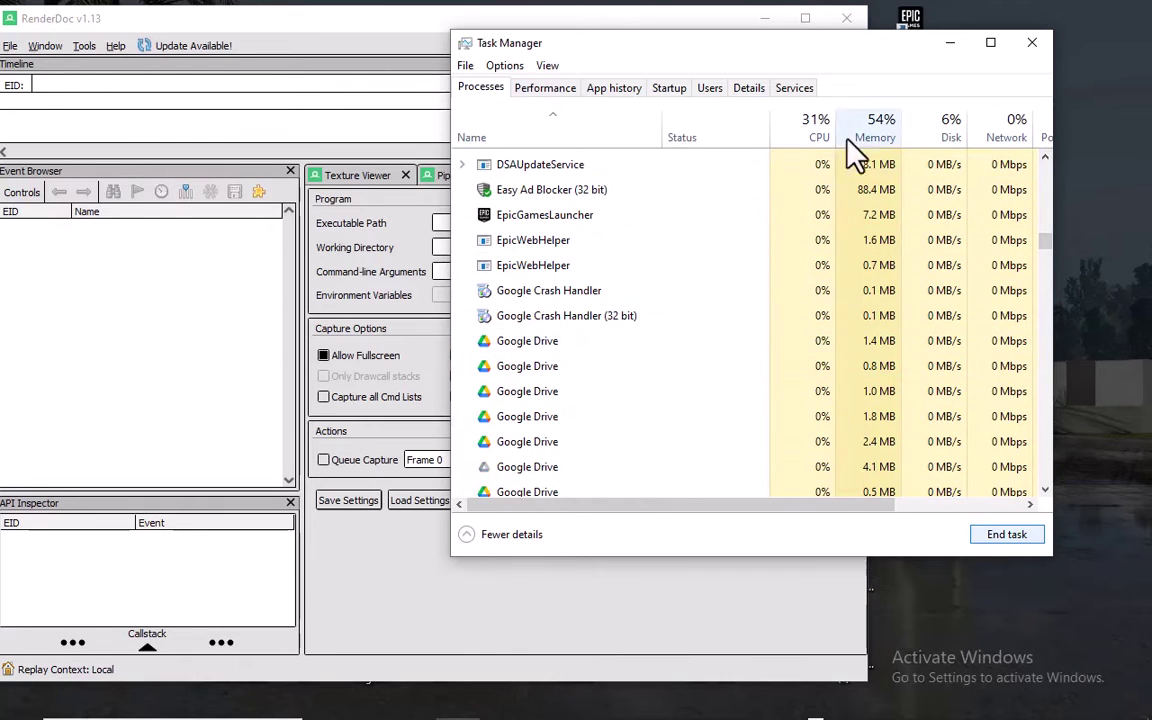
click(1032, 43)
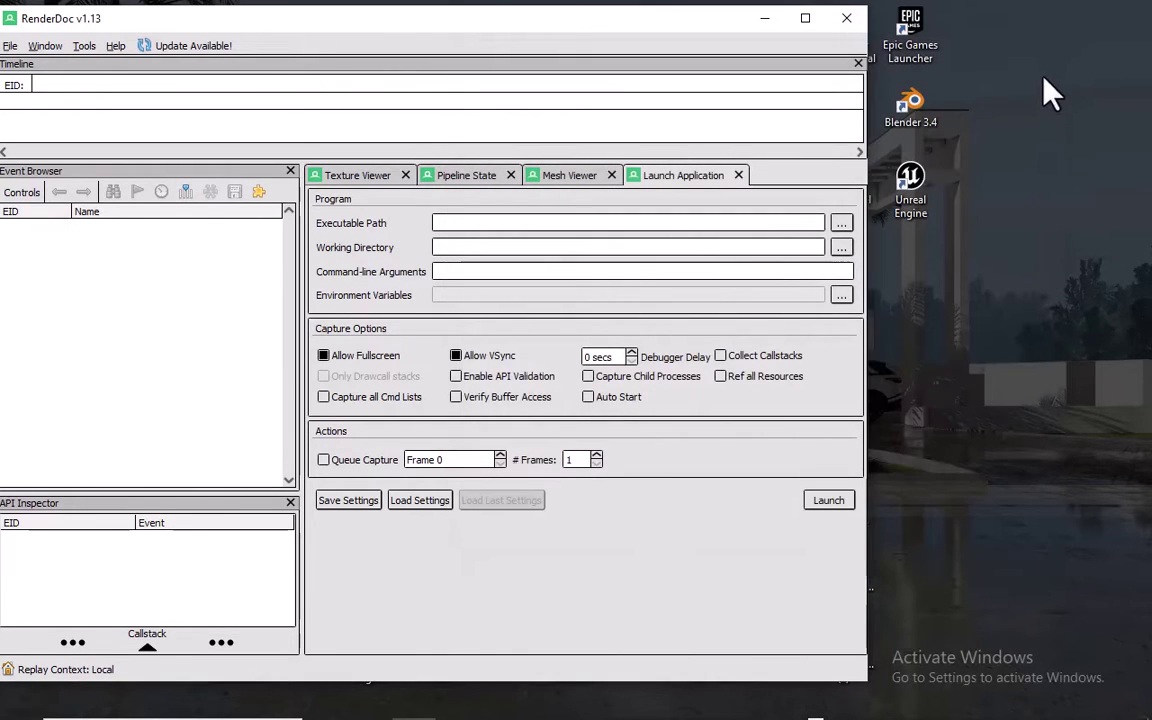
Step: Open File Explorer and browse to the Program Files (x86) folder on Local Disk (C:)
click(147, 702)
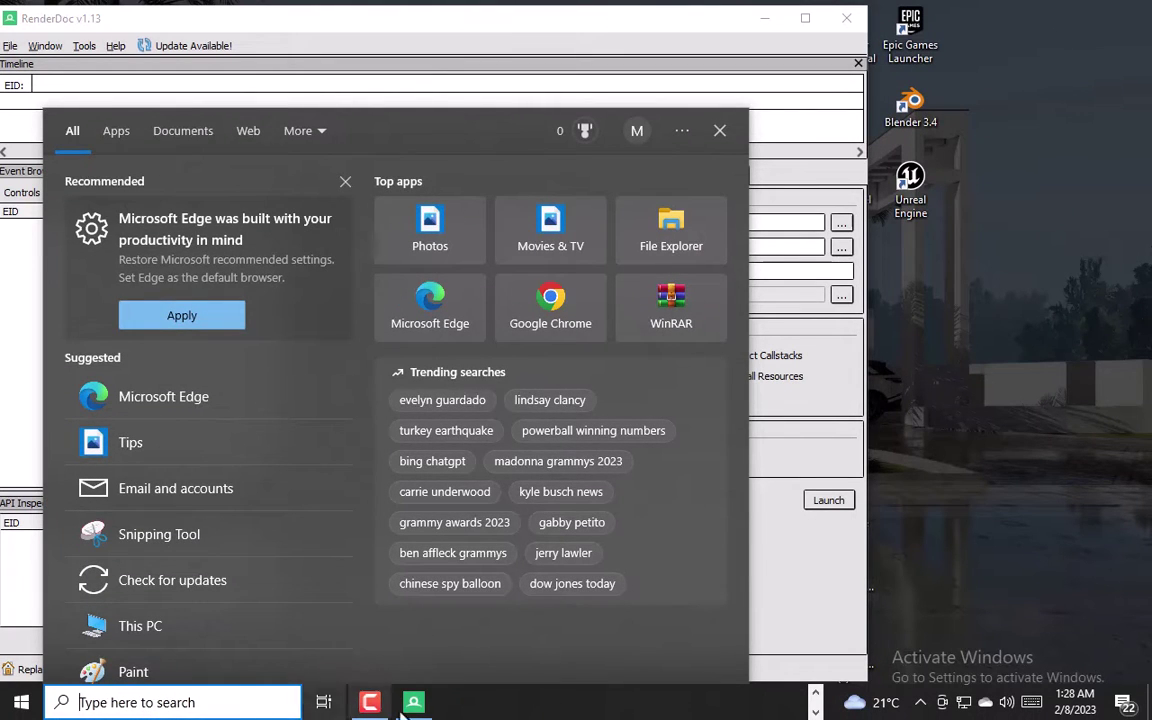
click(790, 690)
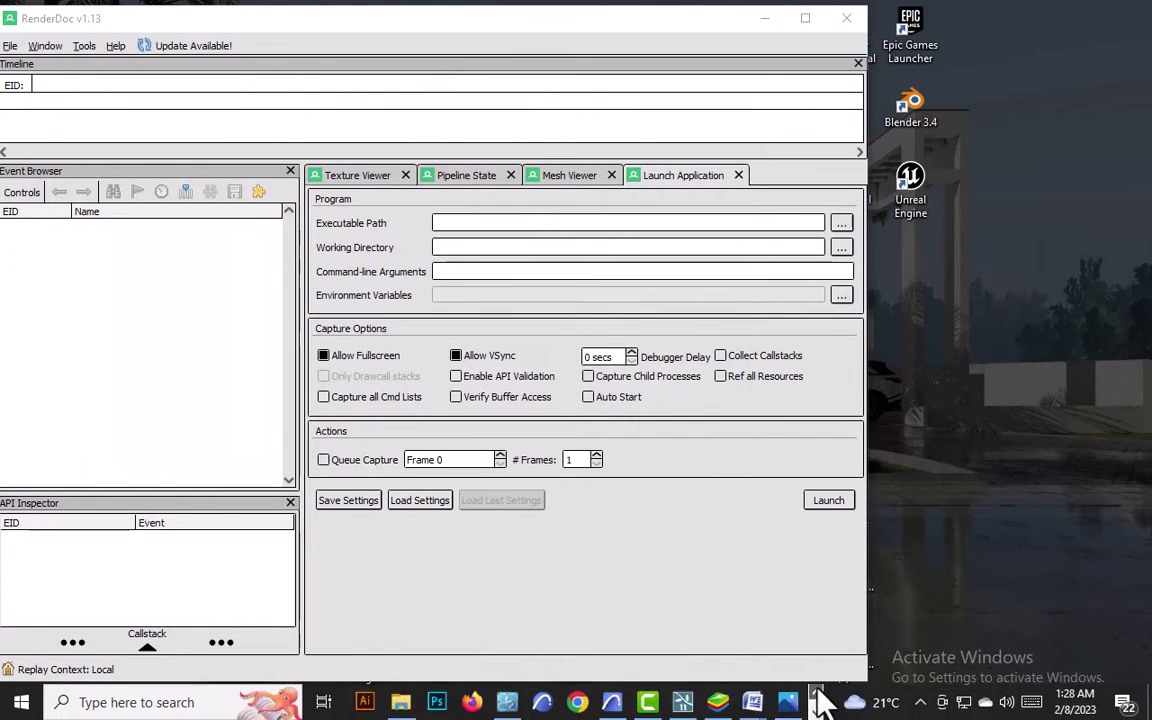
click(400, 703)
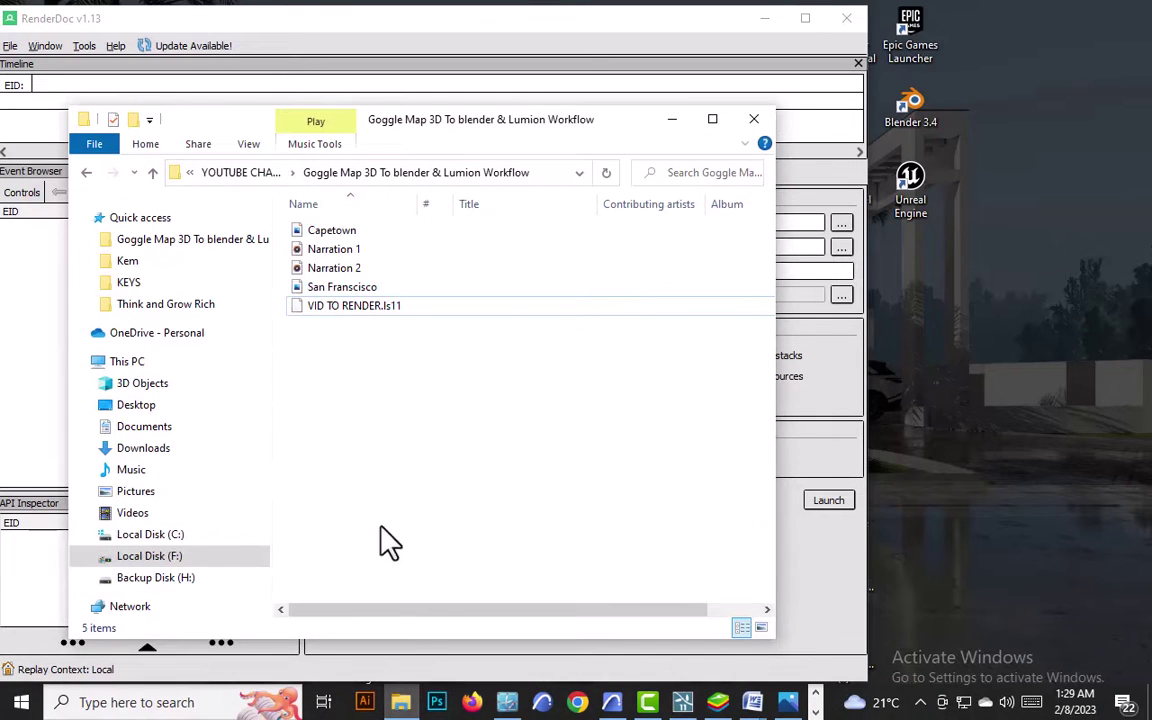
click(130, 362)
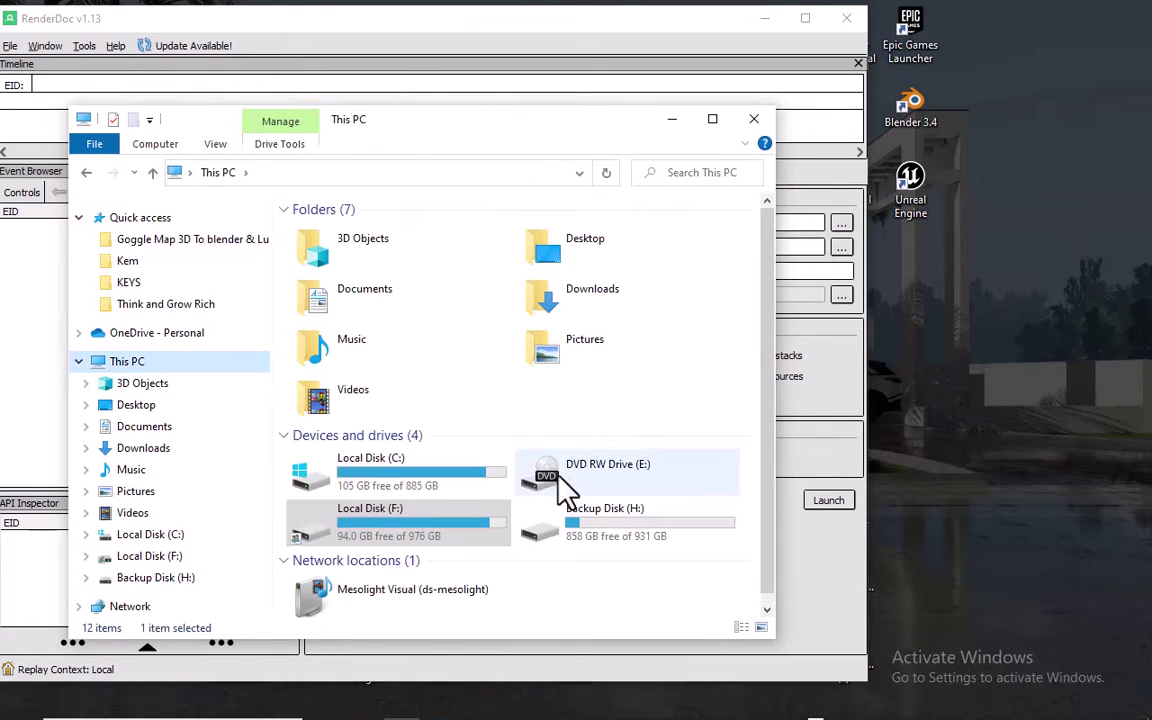
double_click(410, 482)
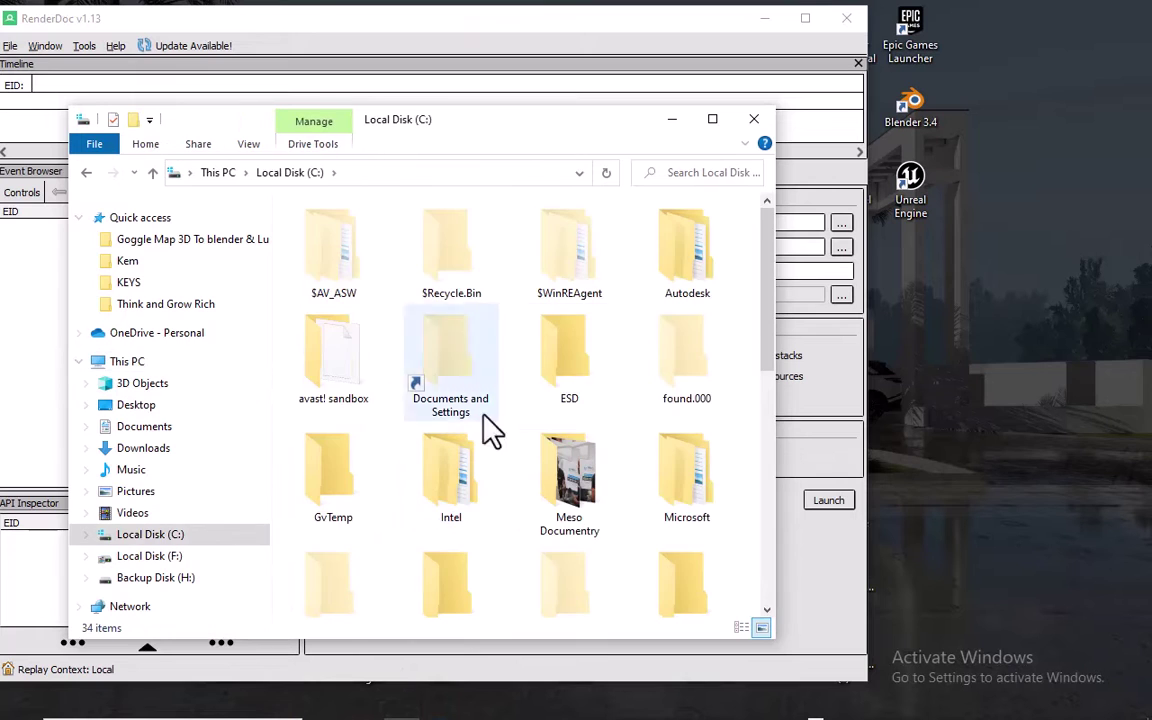
click(712, 119)
double_click(1108, 290)
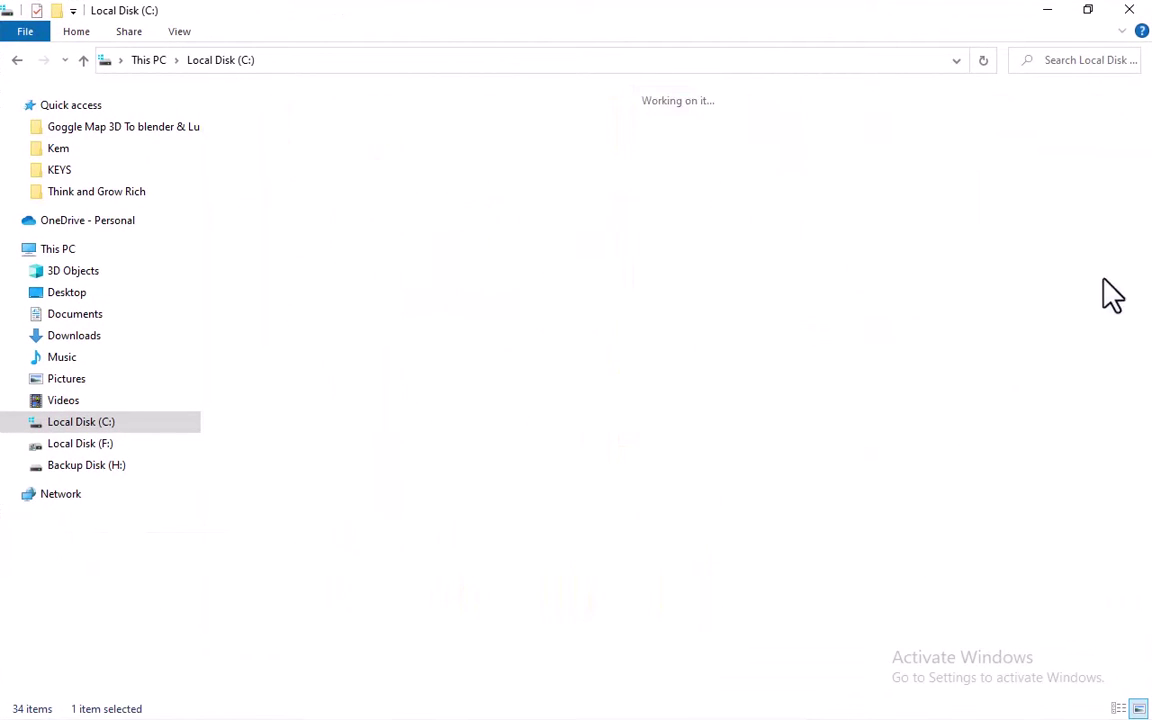
double_click(733, 14)
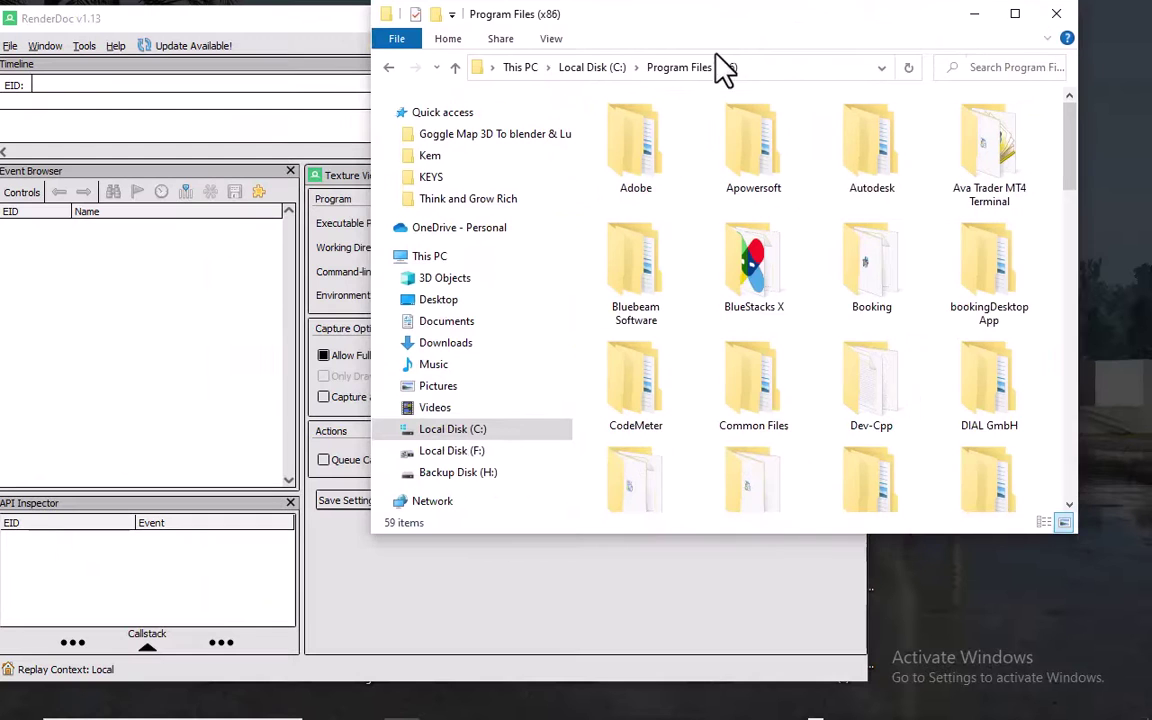
click(1010, 26)
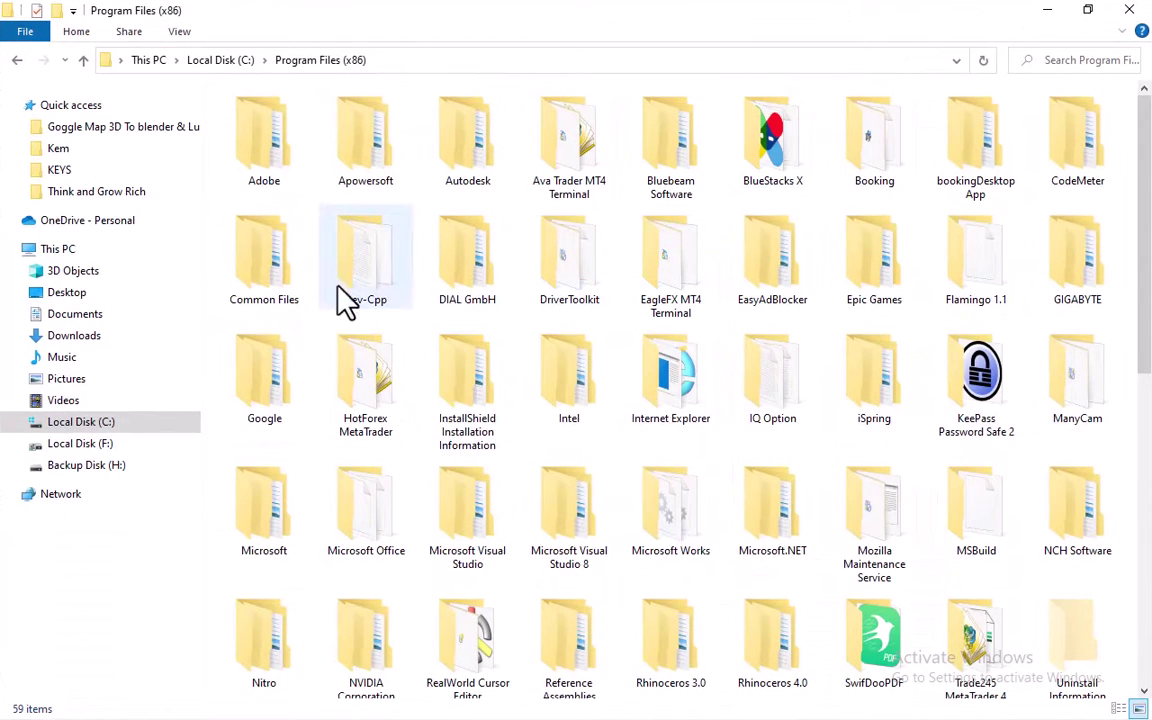
Step: Go to the Google\Chrome\Application folder inside Program Files (x86)
double_click(265, 368)
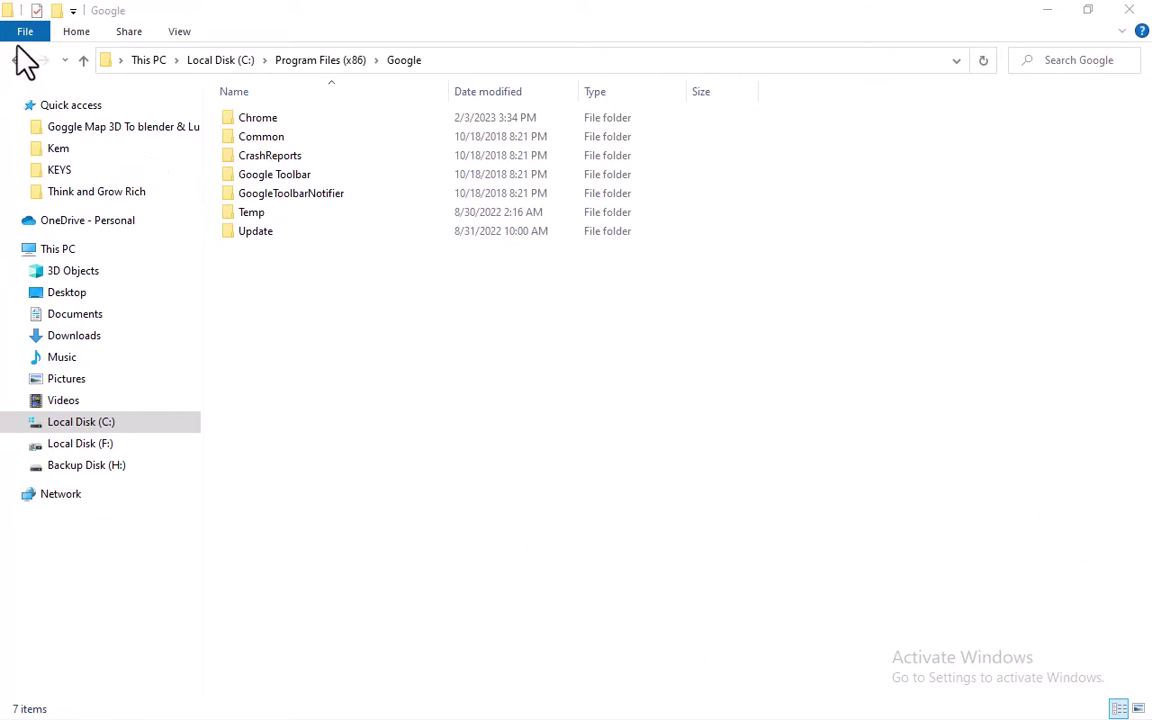
double_click(252, 120)
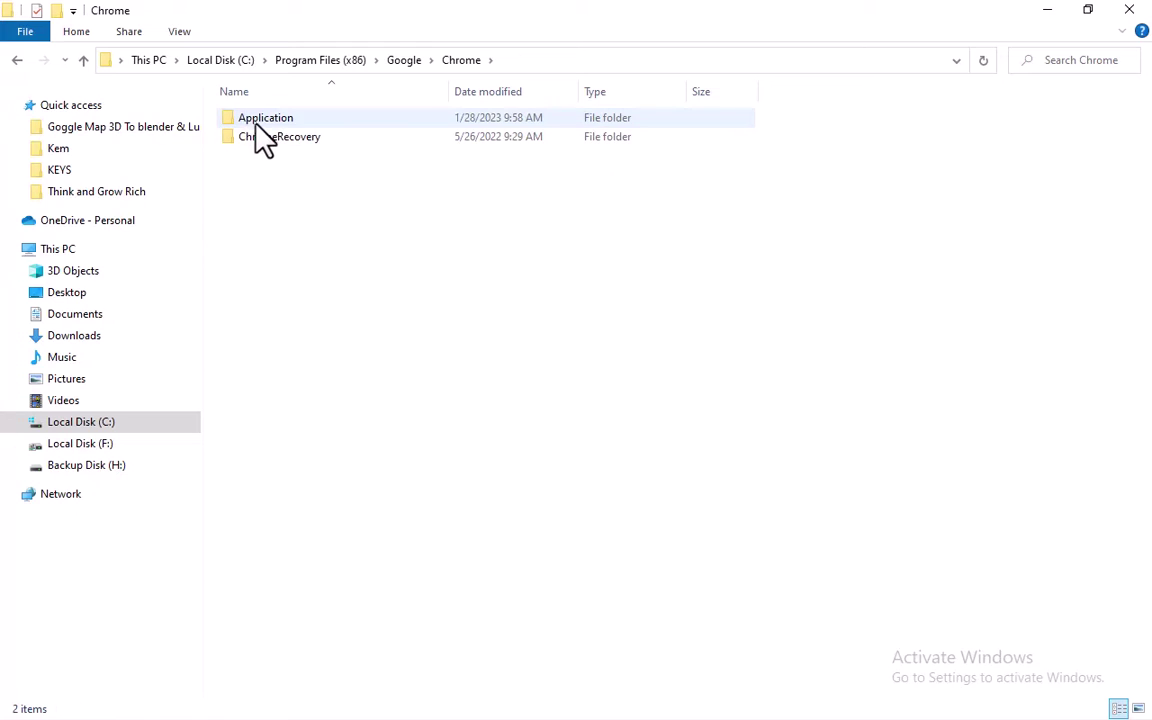
double_click(272, 120)
Step: Create a desktop shortcut for the chrome application and close File Explorer
click(266, 177)
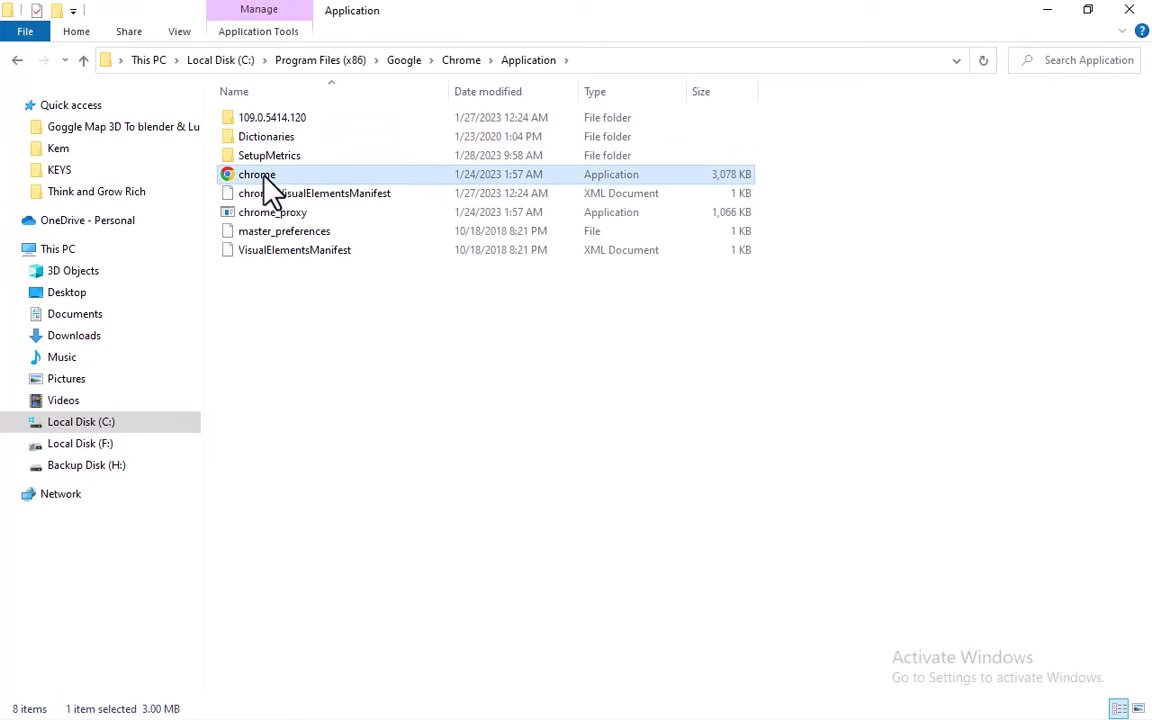
right_click(266, 180)
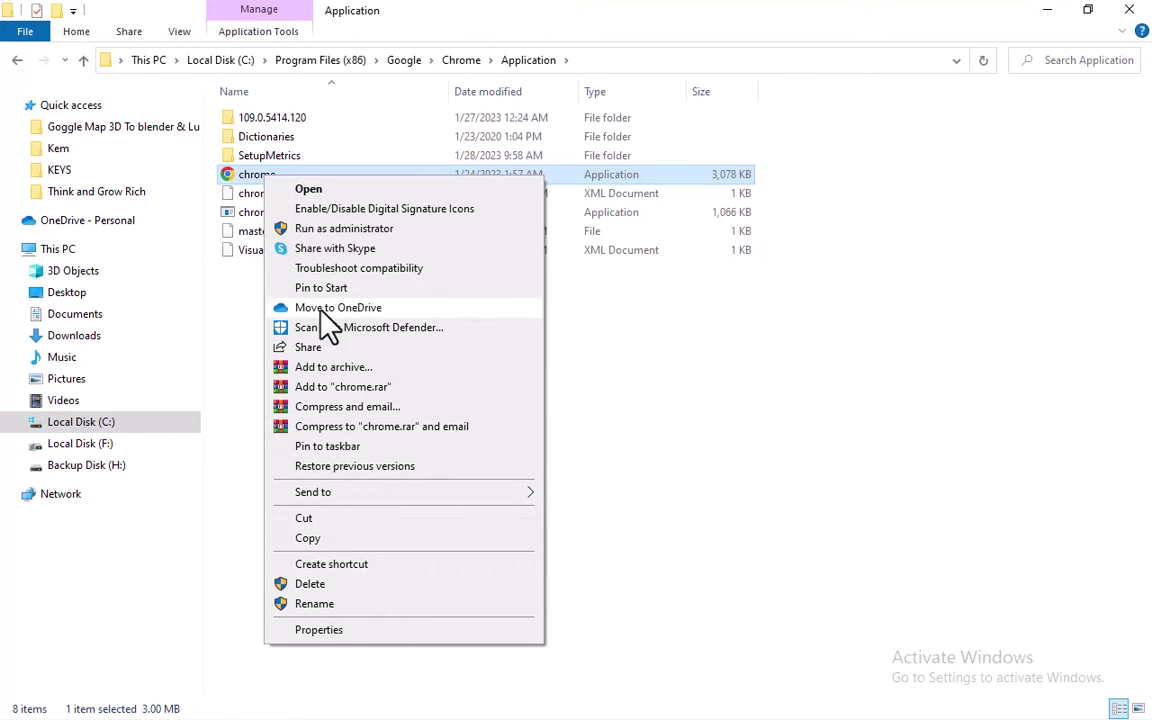
click(323, 566)
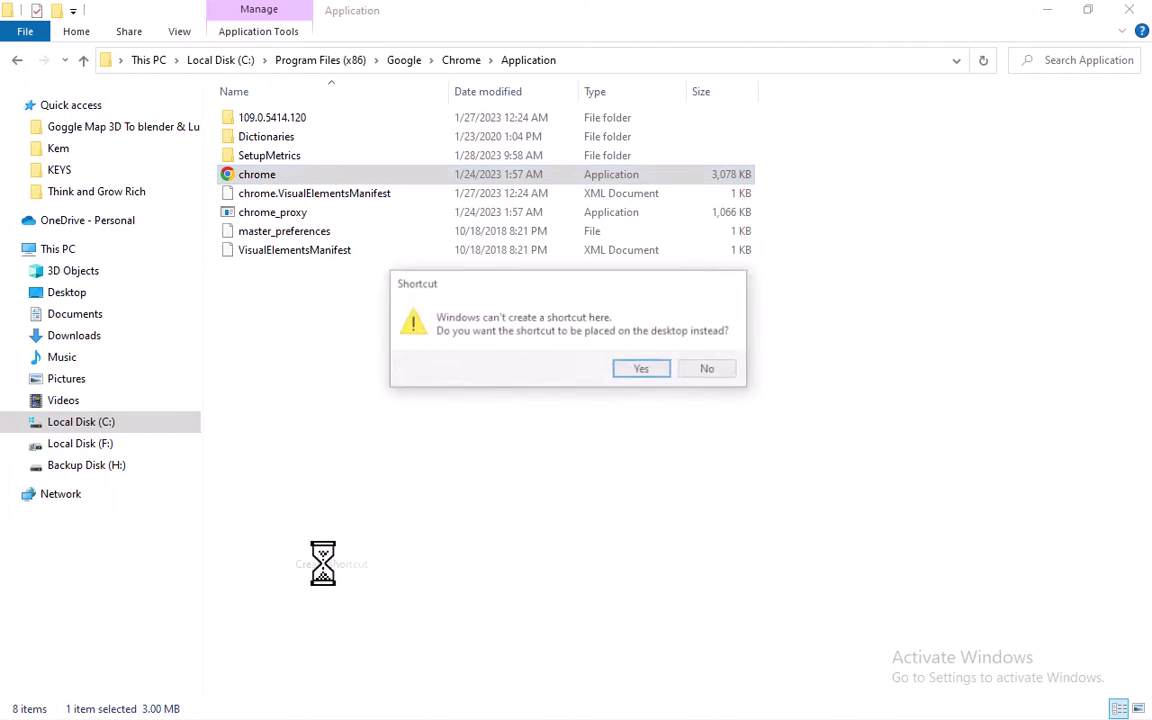
click(641, 370)
click(1130, 18)
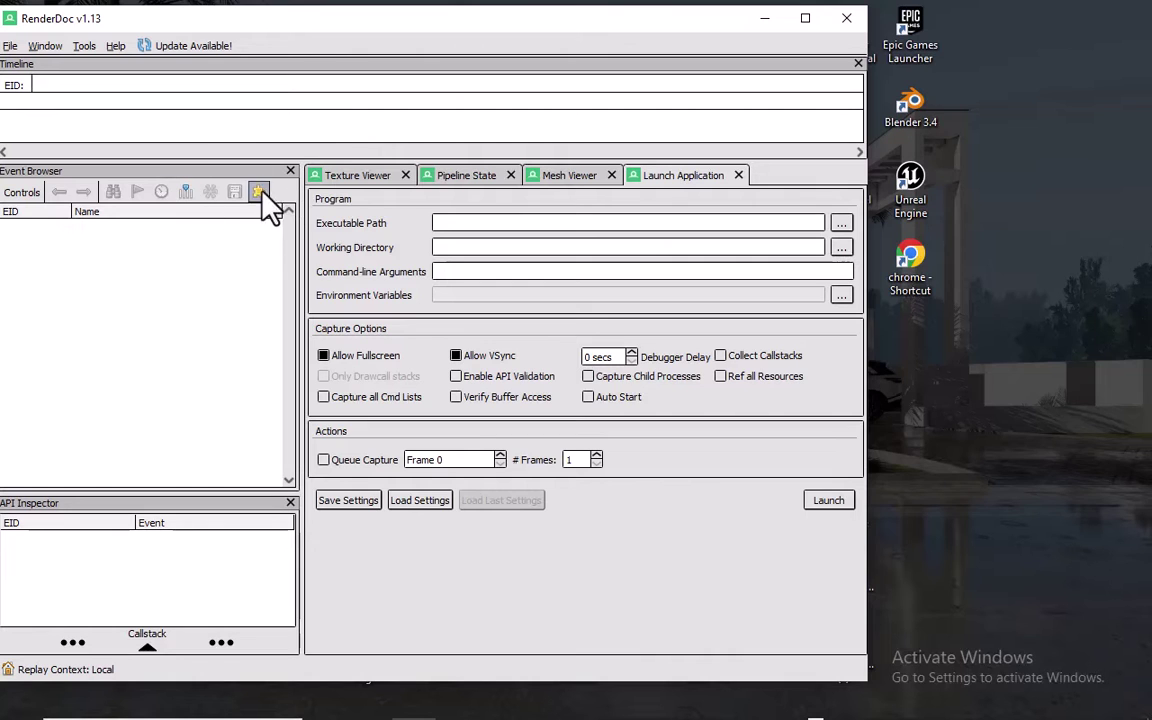
Step: Place the chrome shortcut directly below Epic Games Launcher on the desktop and open its properties beside the RenderDoc window
drag(541, 28, 562, 20)
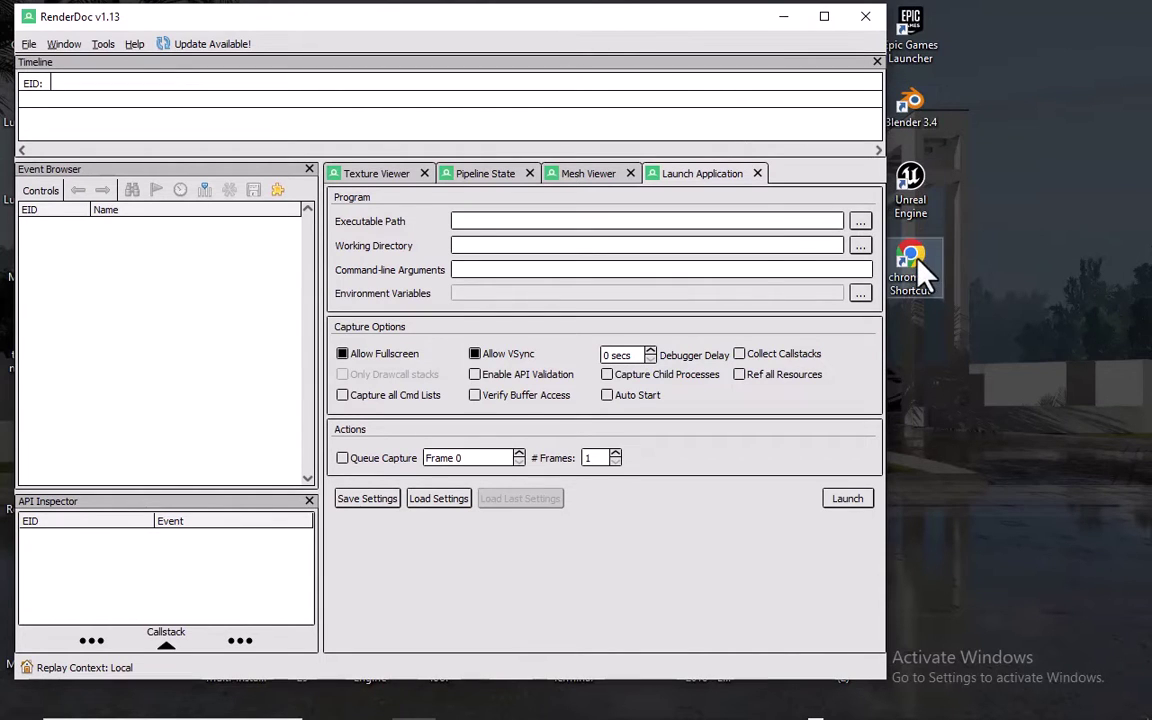
drag(920, 267, 954, 100)
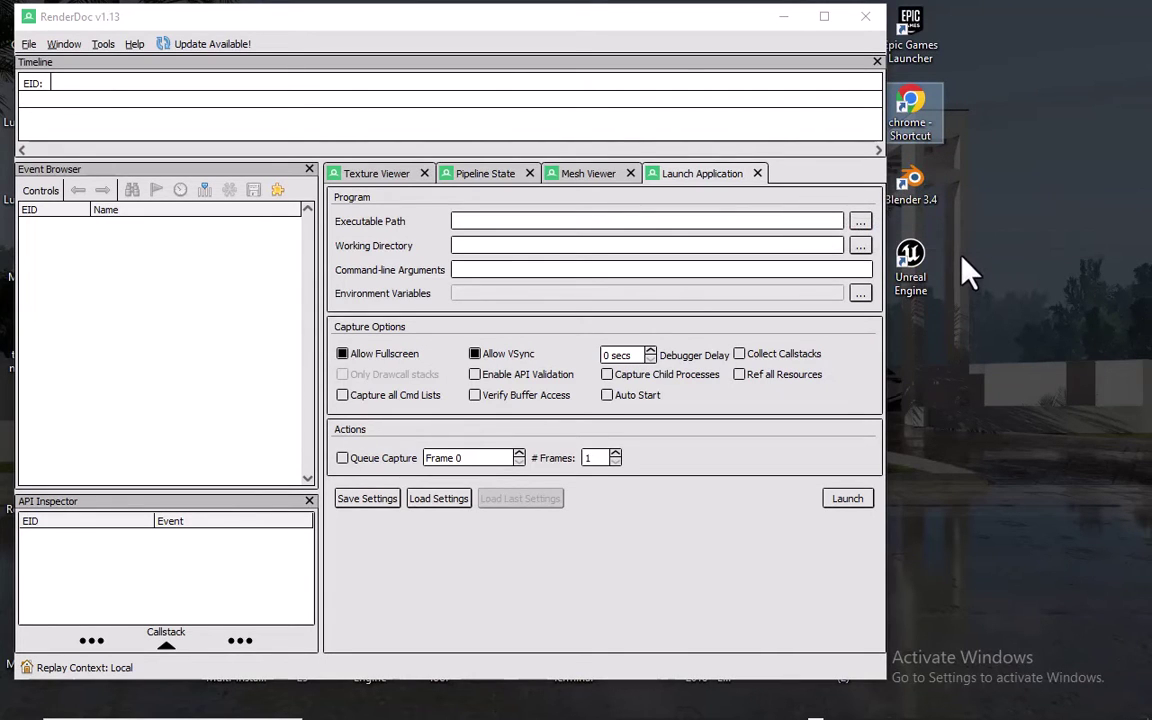
right_click(914, 102)
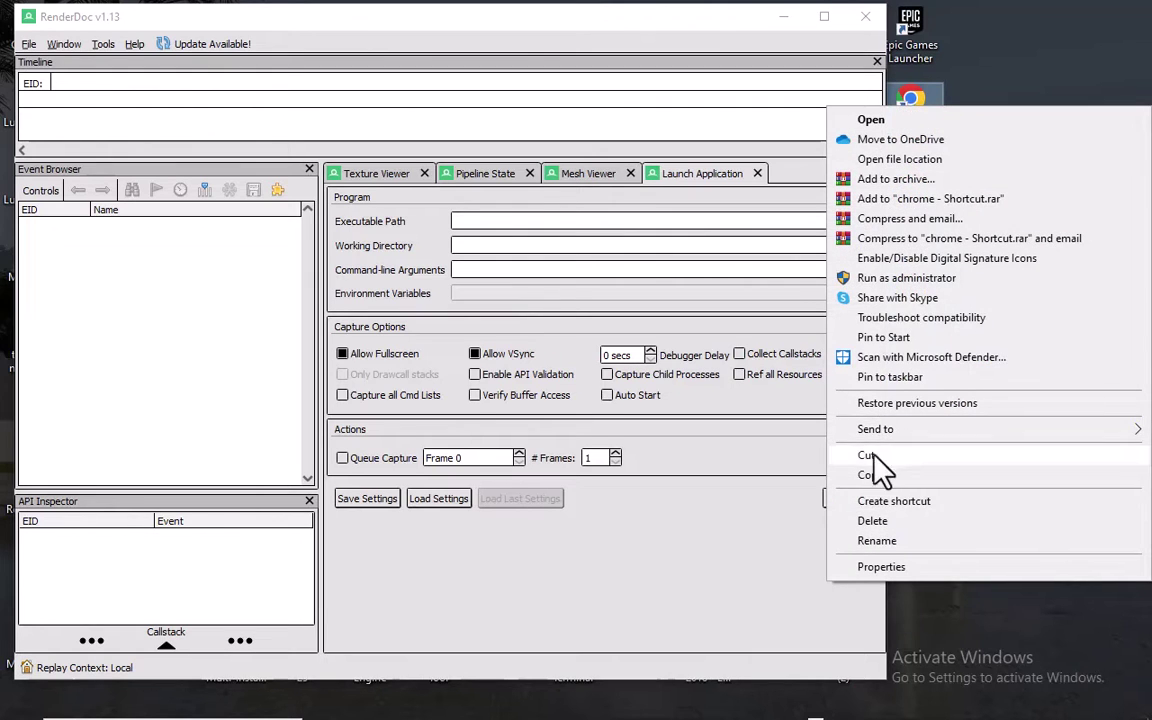
click(888, 566)
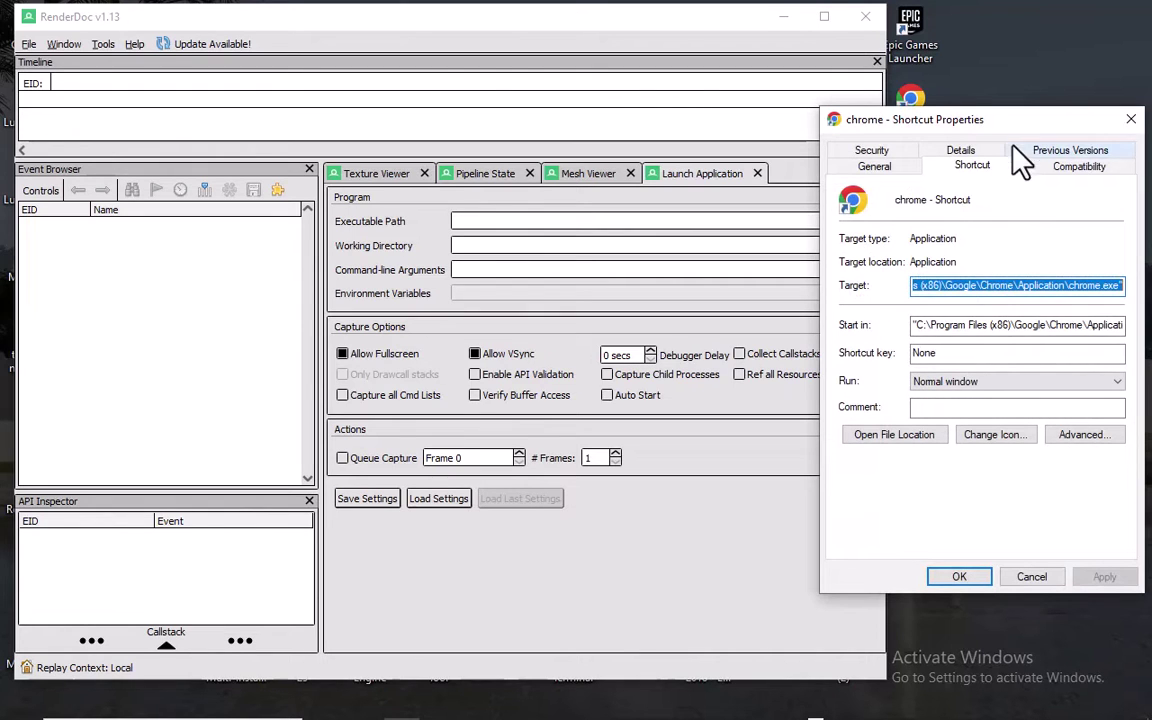
drag(1008, 122, 970, 123)
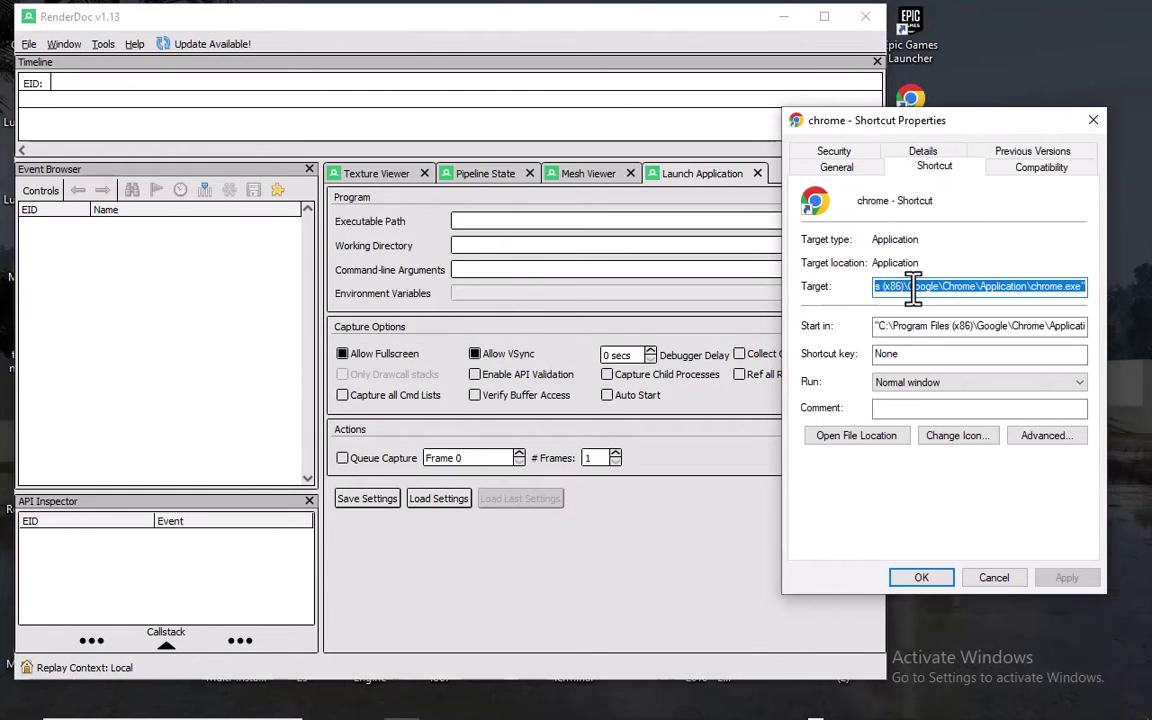
Step: Switch to the Microsoft Word document "Google Map 3D to Unreal Engine 5" and move its window out of the way
mouse_move(770, 705)
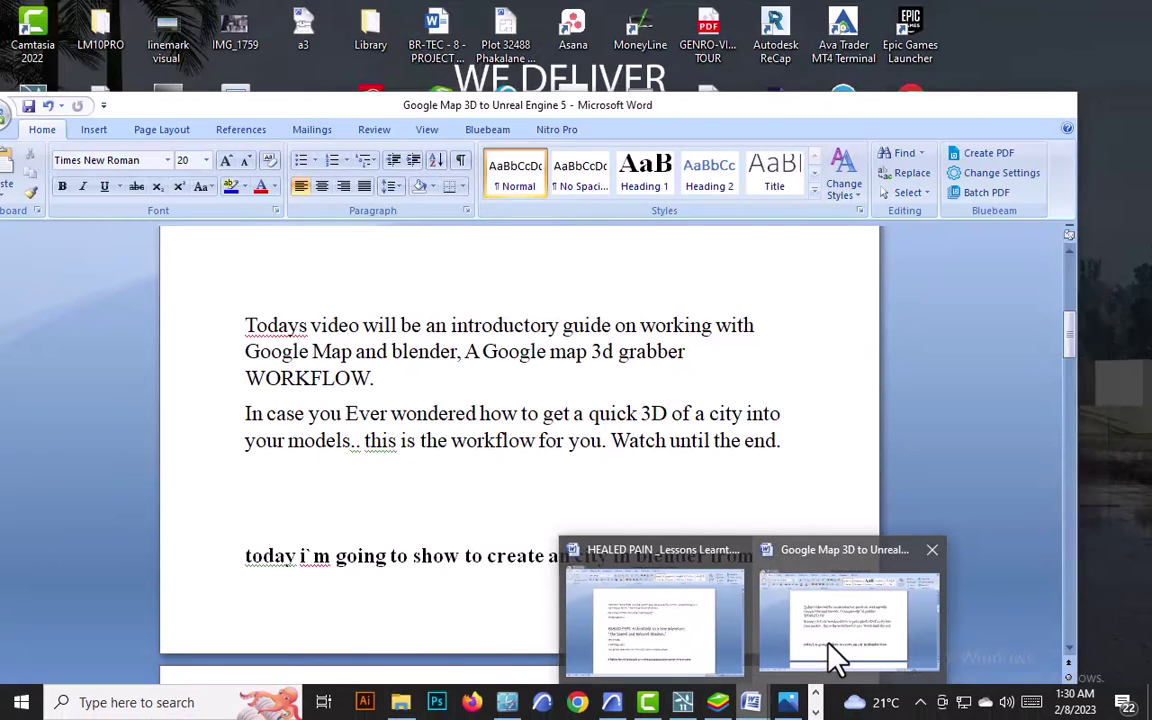
click(835, 657)
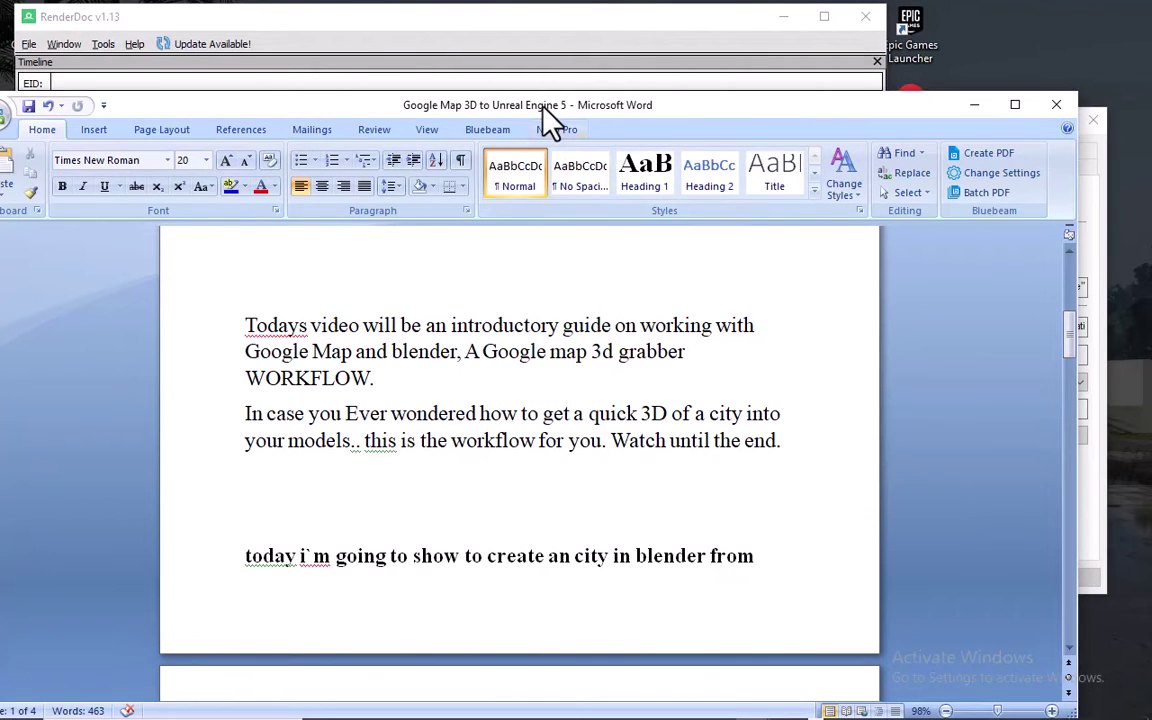
drag(544, 104, 1151, 100)
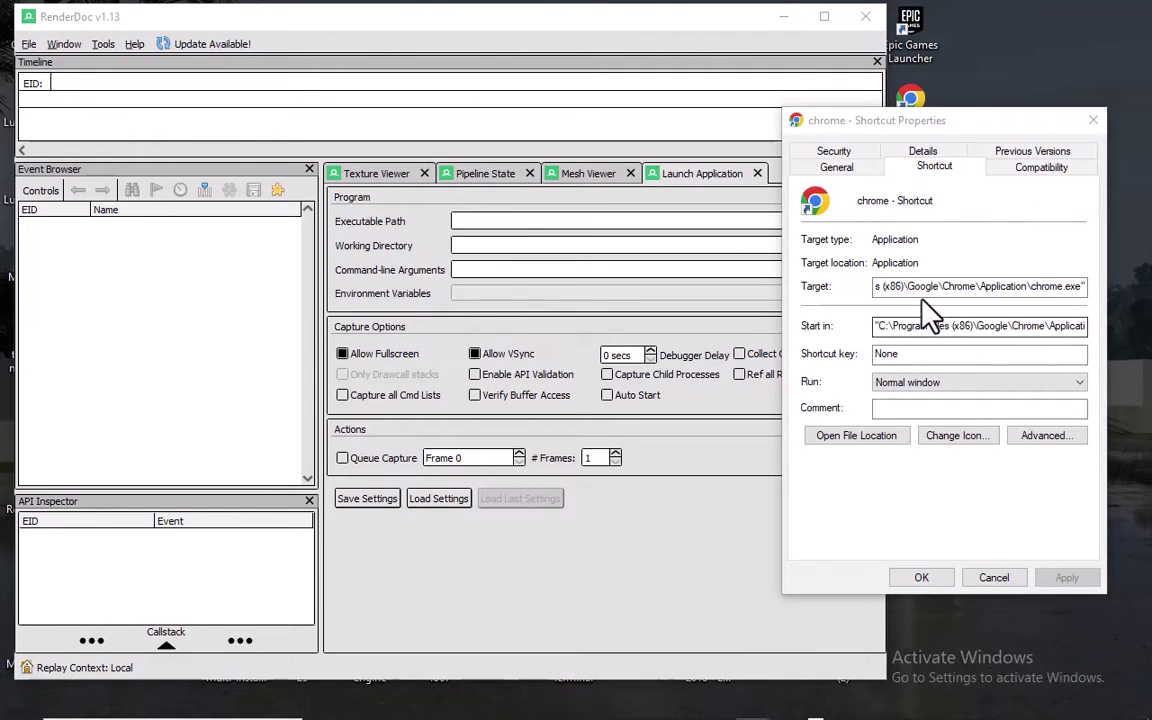
Step: Reopen the chrome shortcut's properties and set its target to the launch command ending in chrome.exe^" --disable-gpu-sandbox --gpu-startup-dialog
click(845, 288)
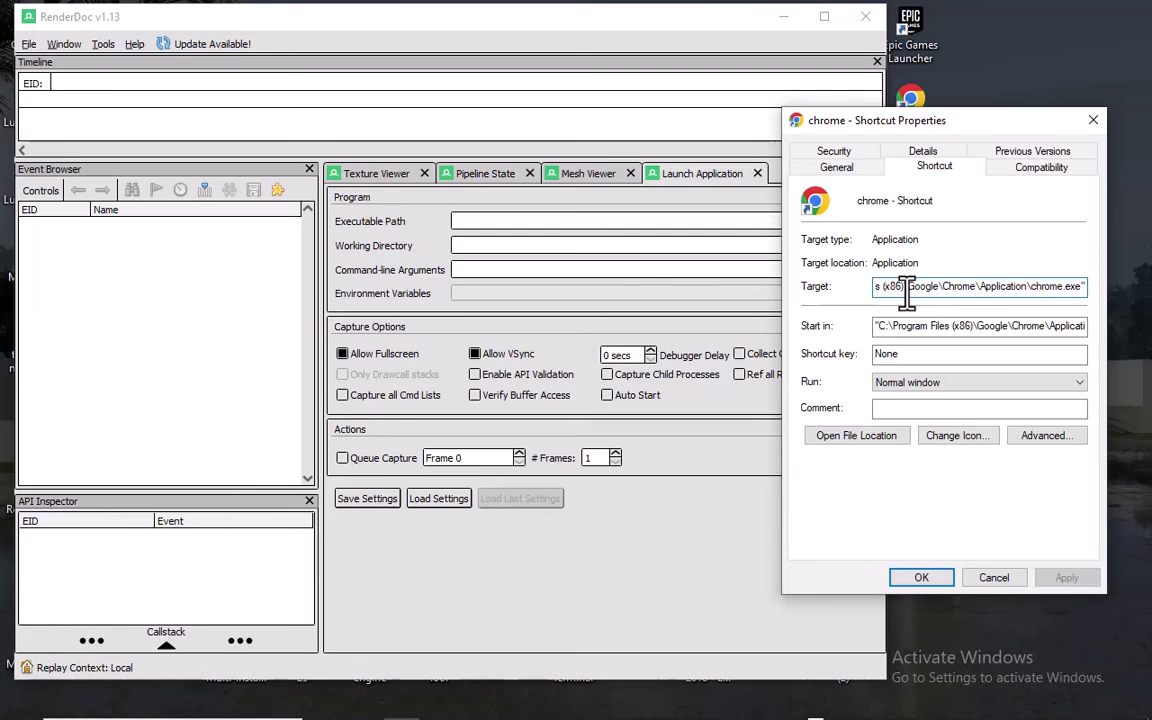
click(1093, 120)
right_click(919, 126)
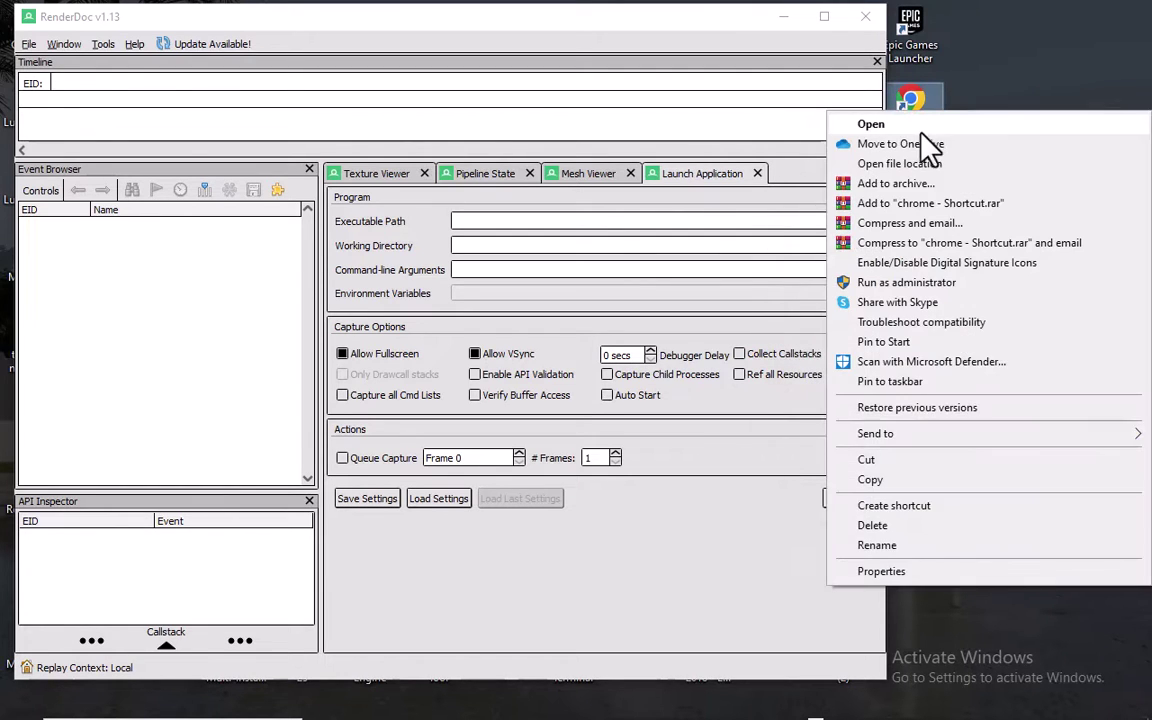
click(893, 580)
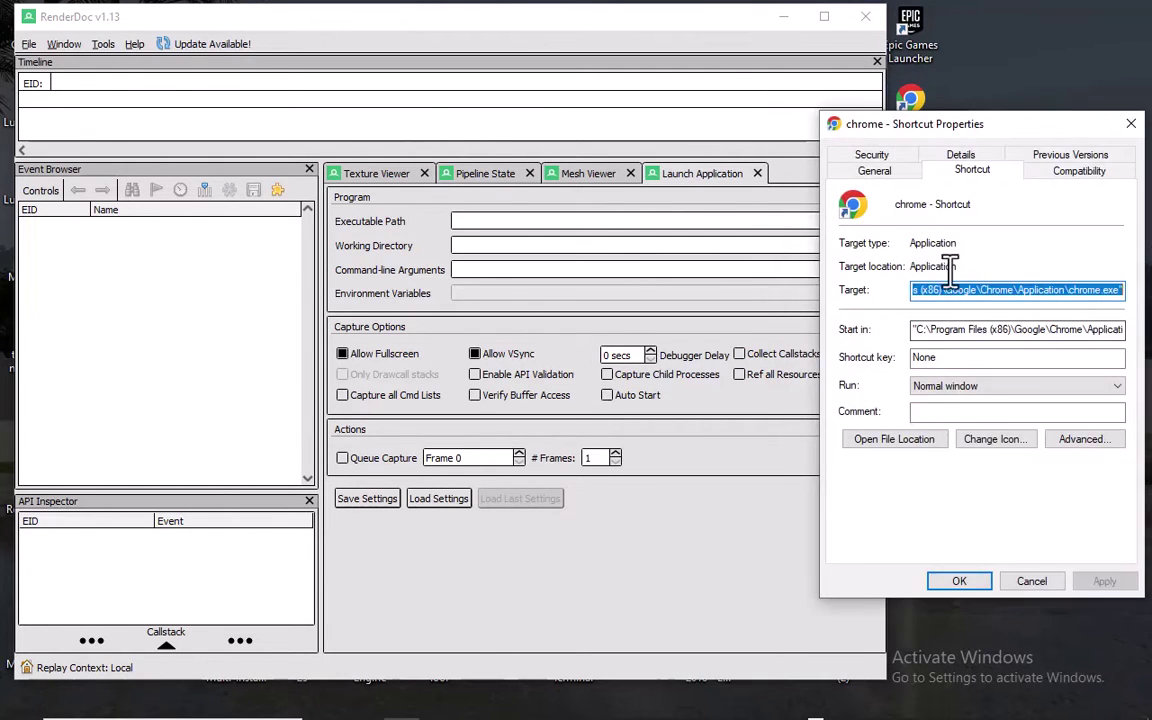
key(End)
text(--disable-gpu-sandbox --gpu-startup-dialog)
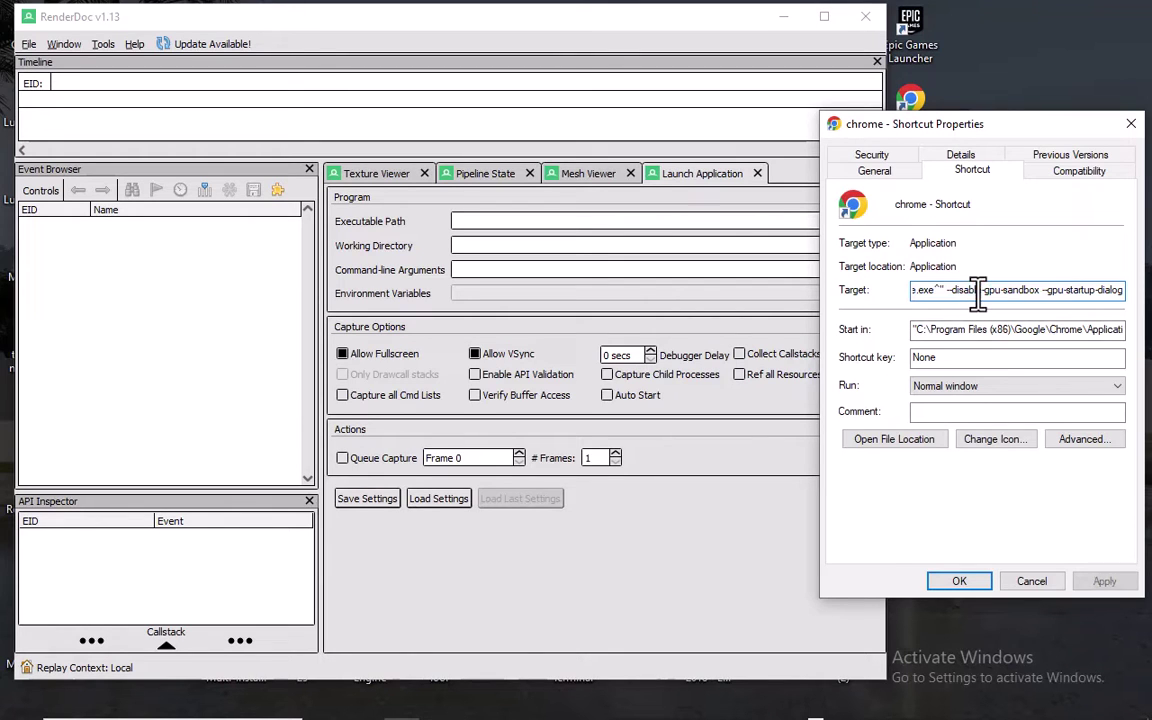
click(968, 584)
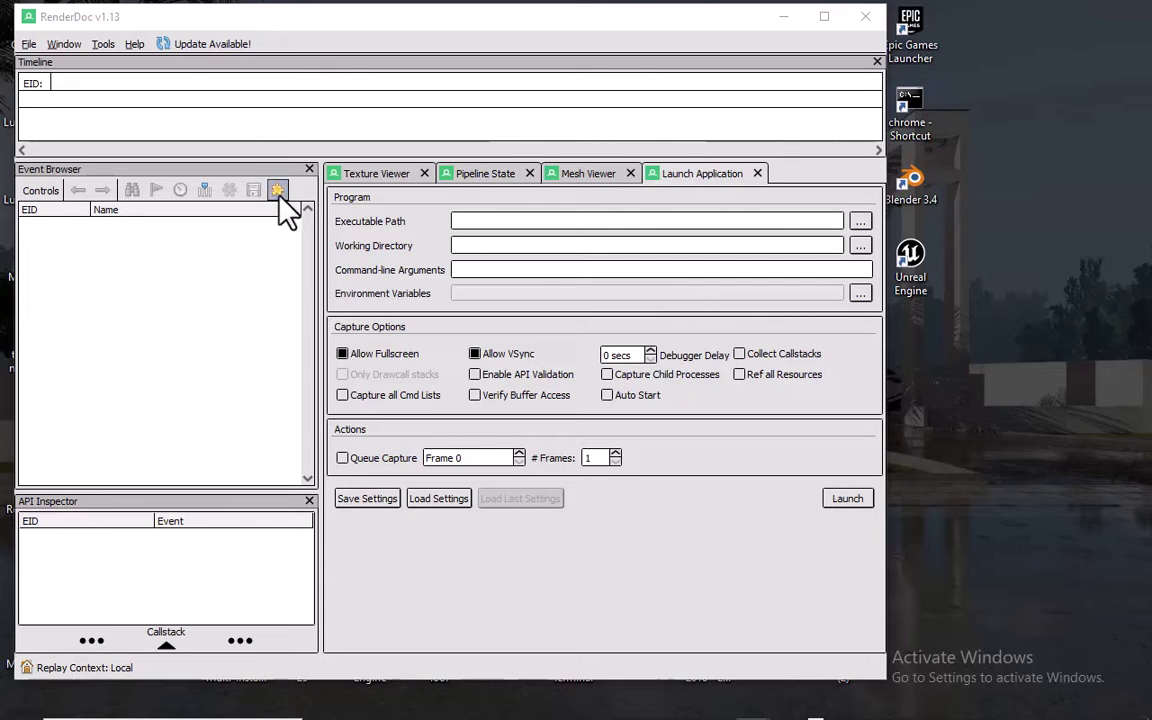
Step: Move the RenderDoc window down and open its Inject into Process view
drag(622, 33, 614, 80)
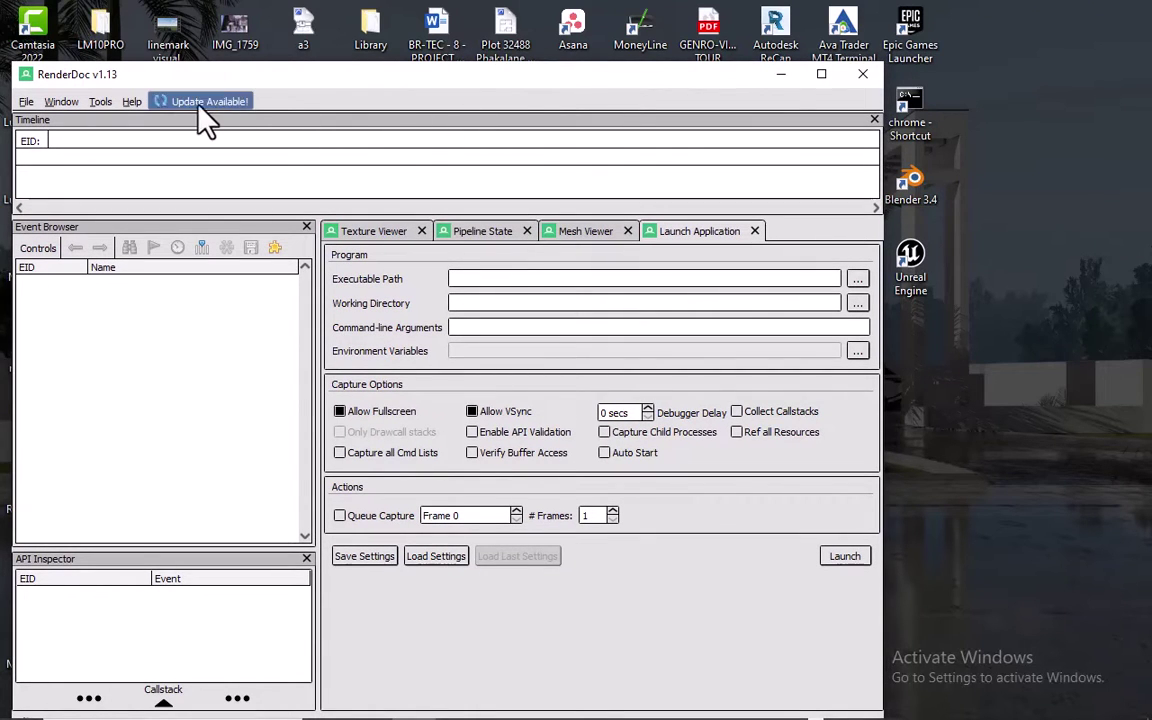
click(26, 102)
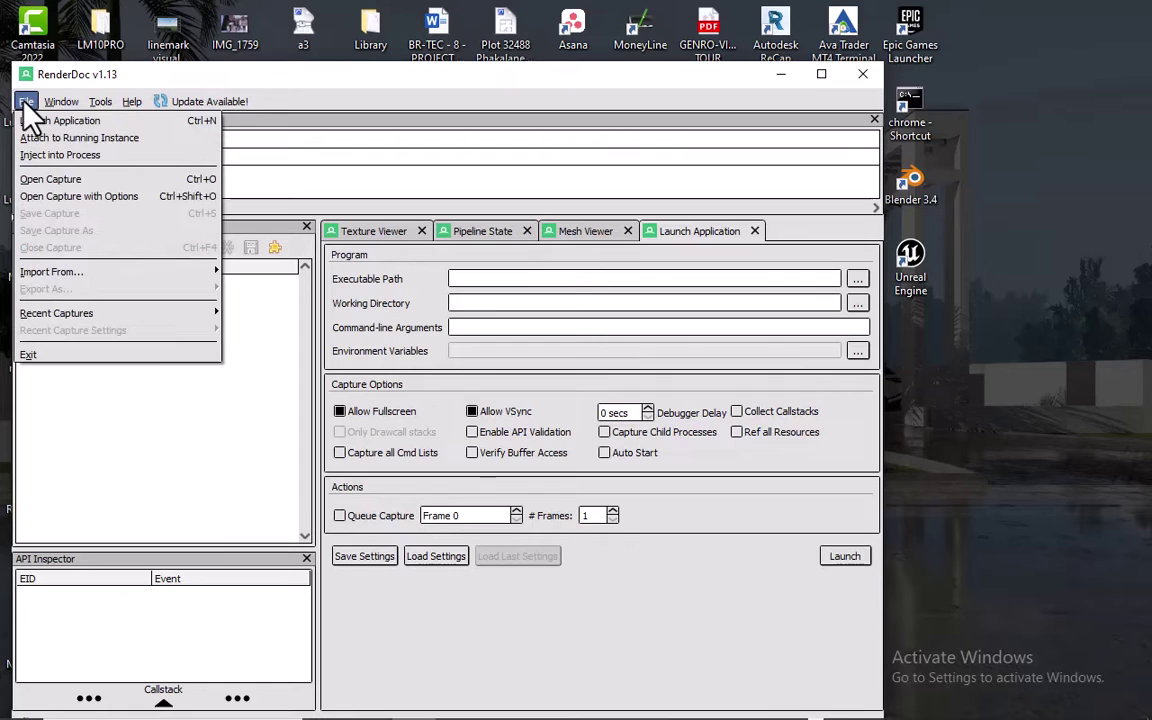
click(33, 157)
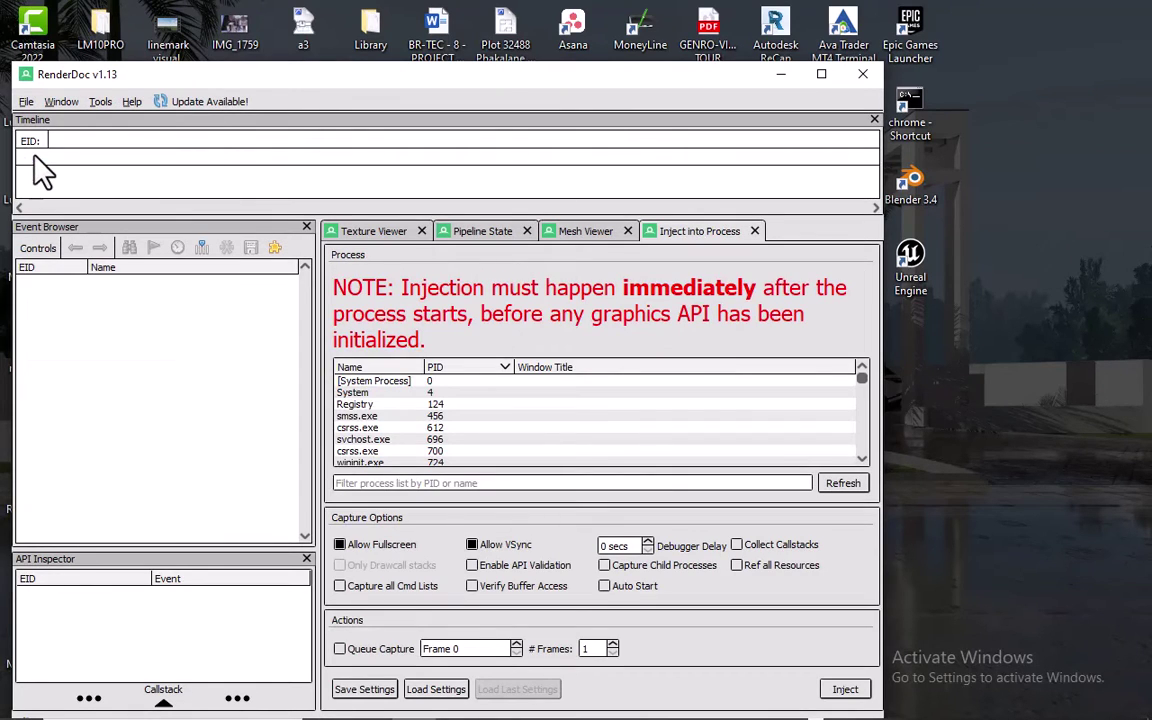
click(26, 101)
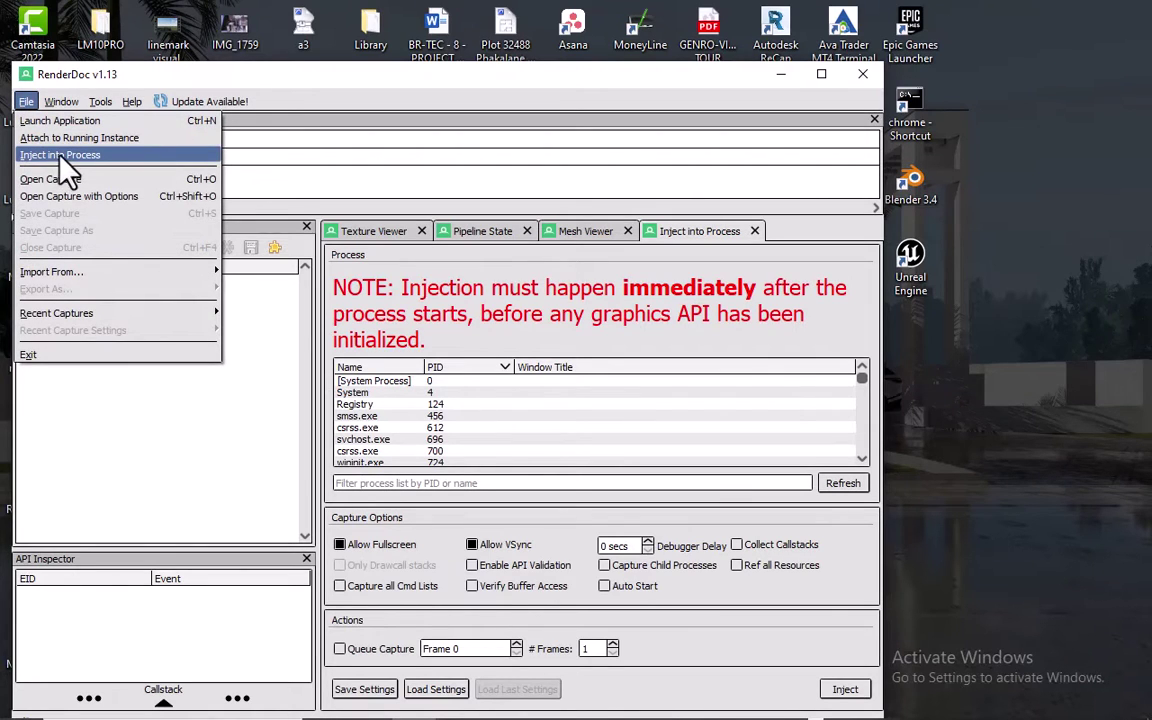
click(532, 103)
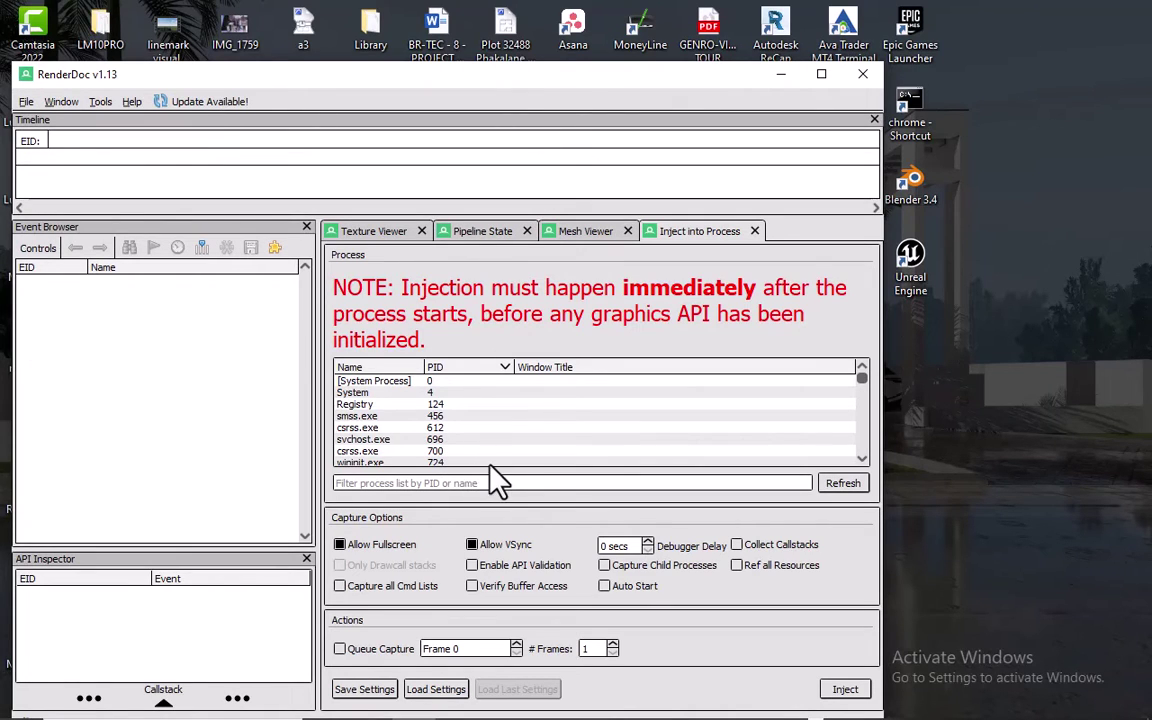
Step: Launch Chrome from the modified desktop shortcut while RenderDoc's process injection list is open
click(26, 101)
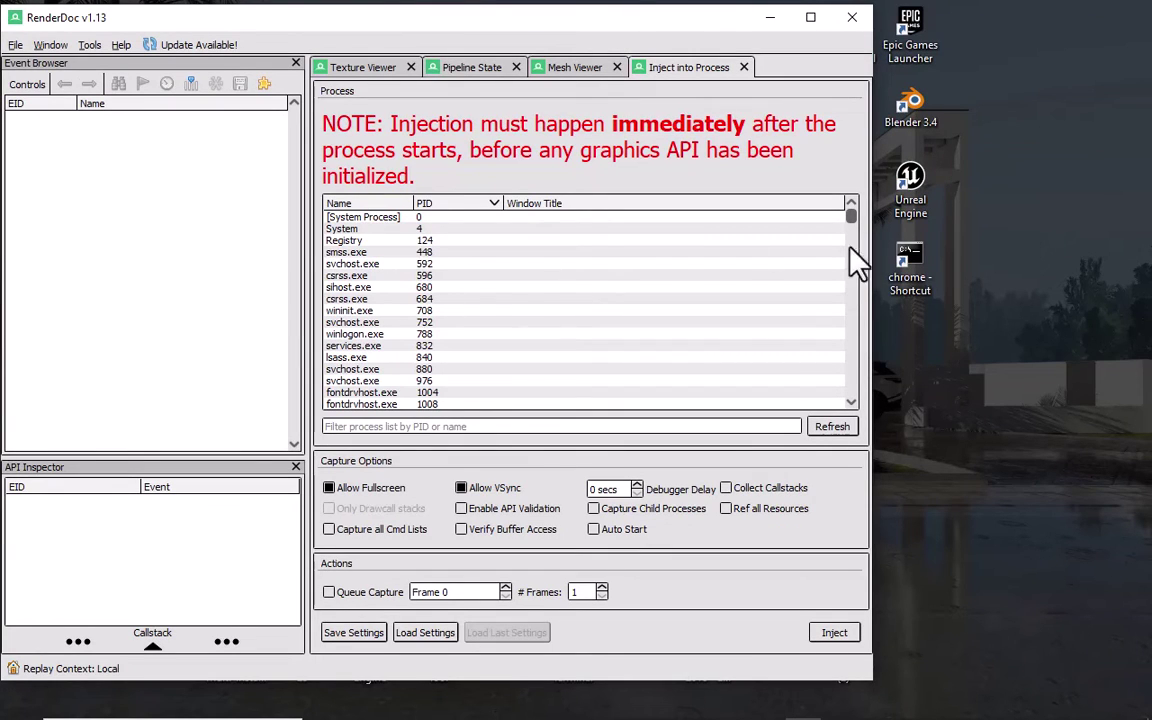
double_click(931, 262)
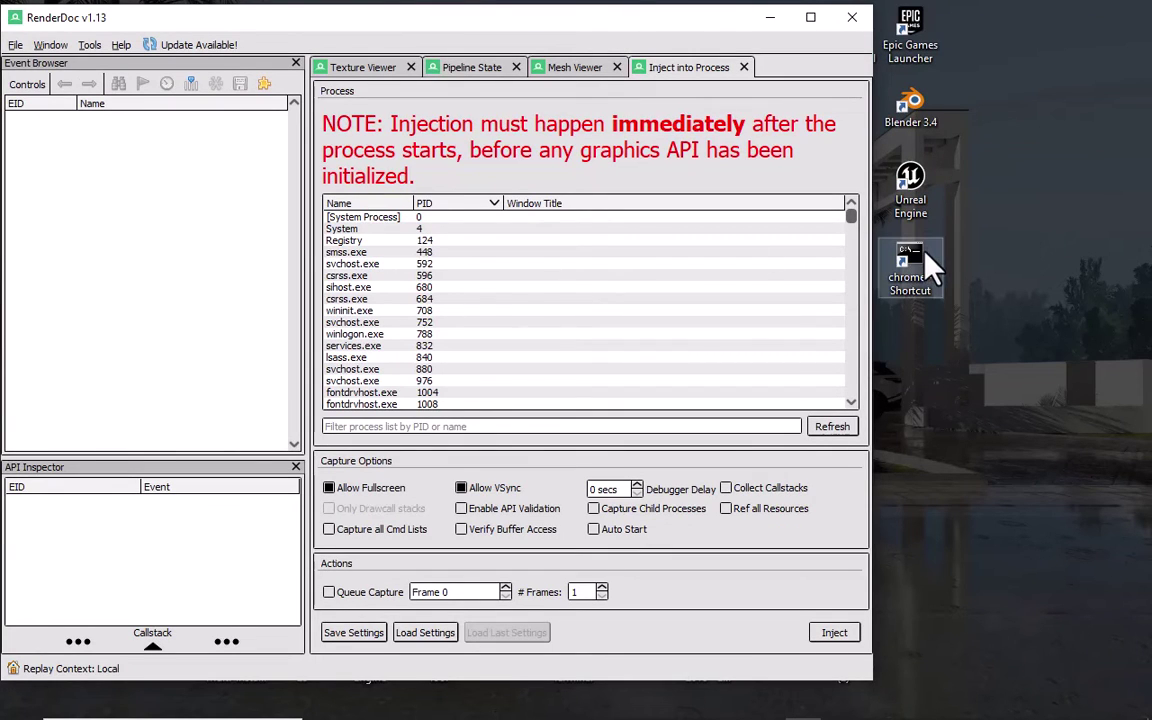
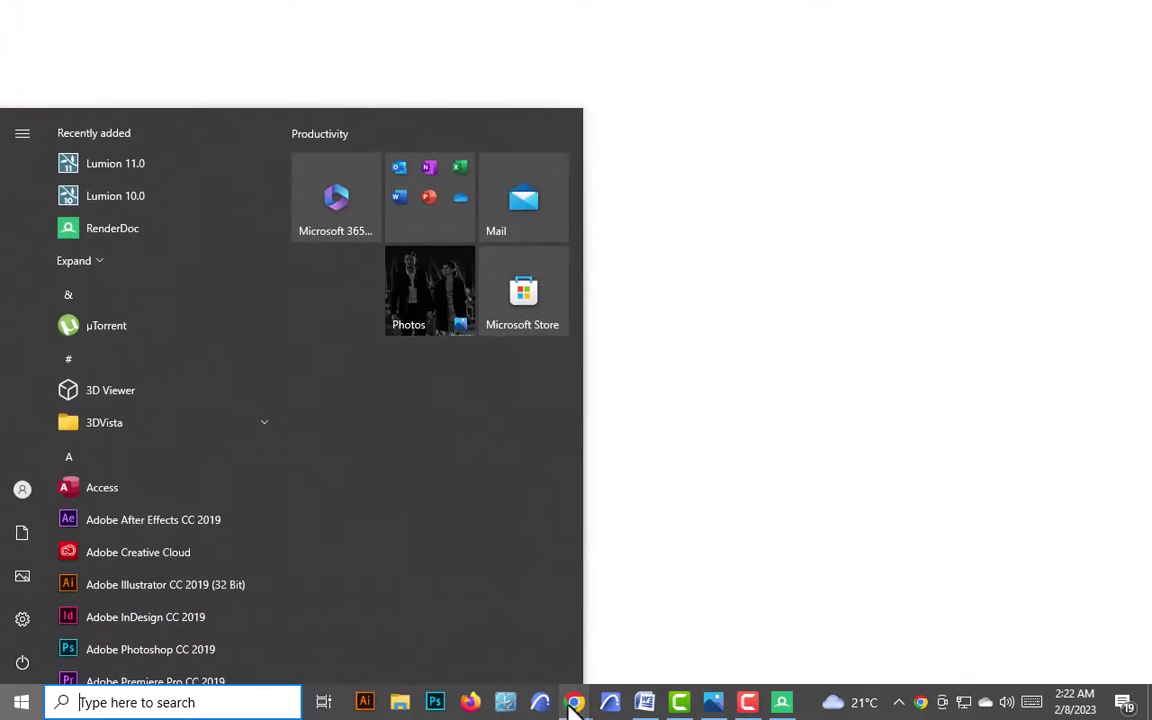
Step: Bring the Google Chrome Gpu dialog to the front to read its process ID, and switch back to RenderDoc
mouse_move(540, 702)
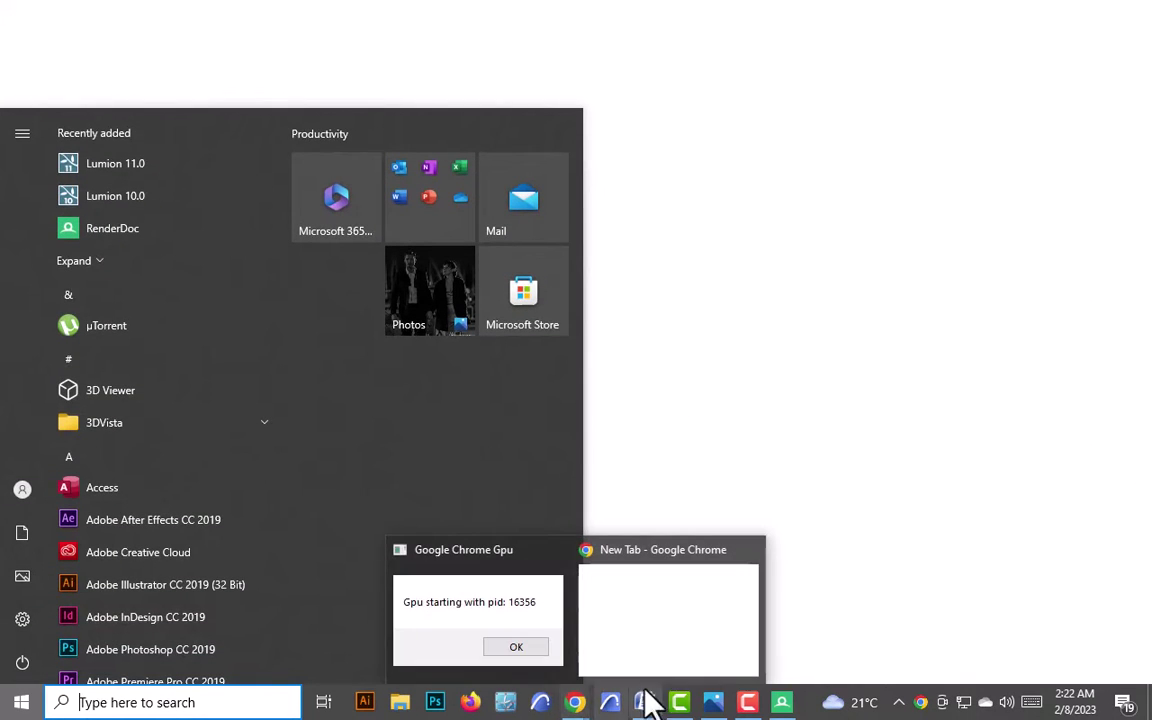
click(527, 630)
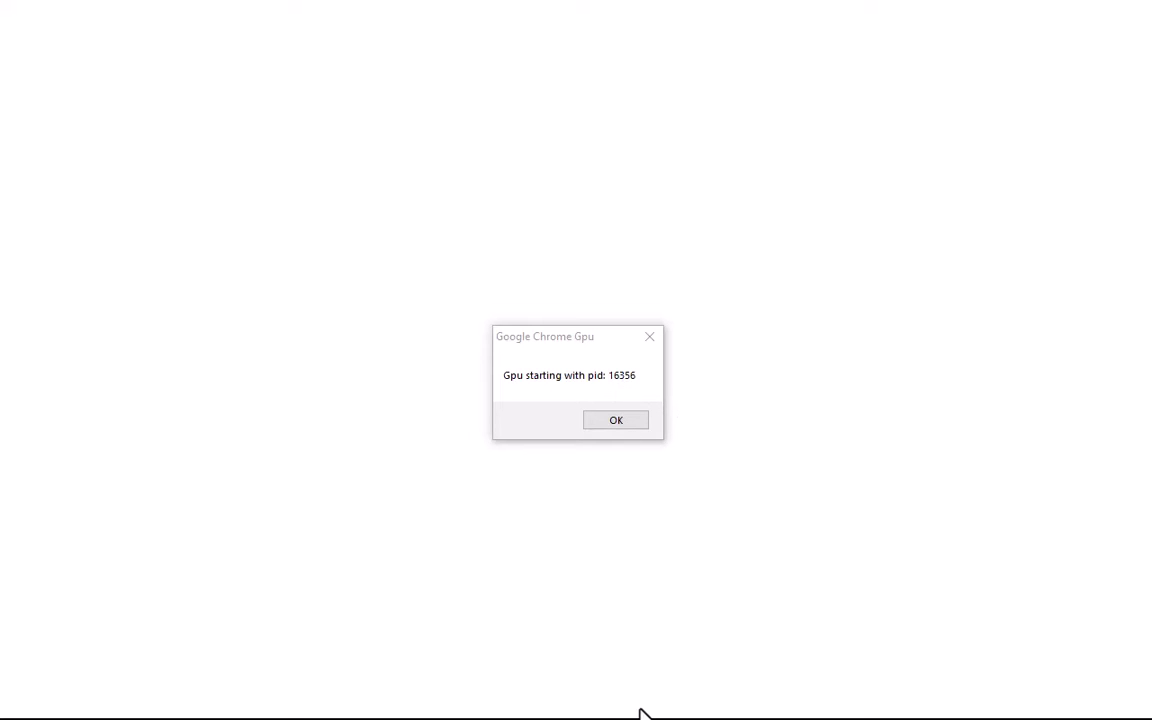
key(super)
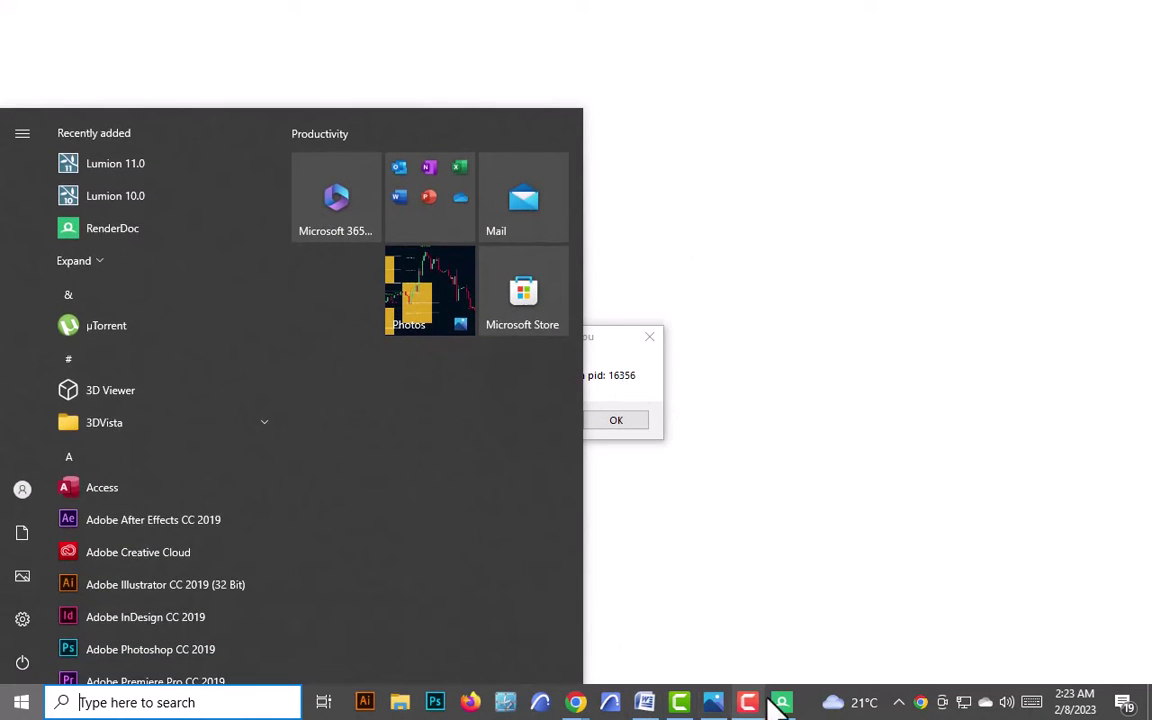
click(782, 703)
Step: Filter the refreshed process list by PID 16356 and inject RenderDoc into the matching chrome.exe process
click(441, 426)
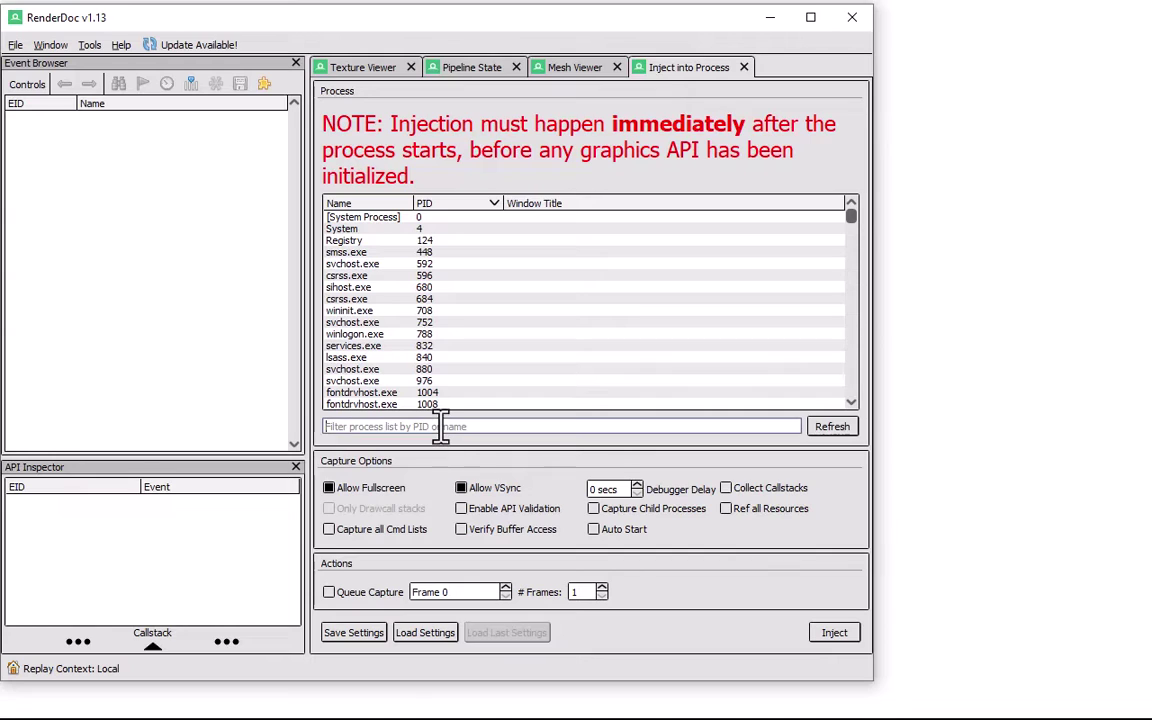
text(1)
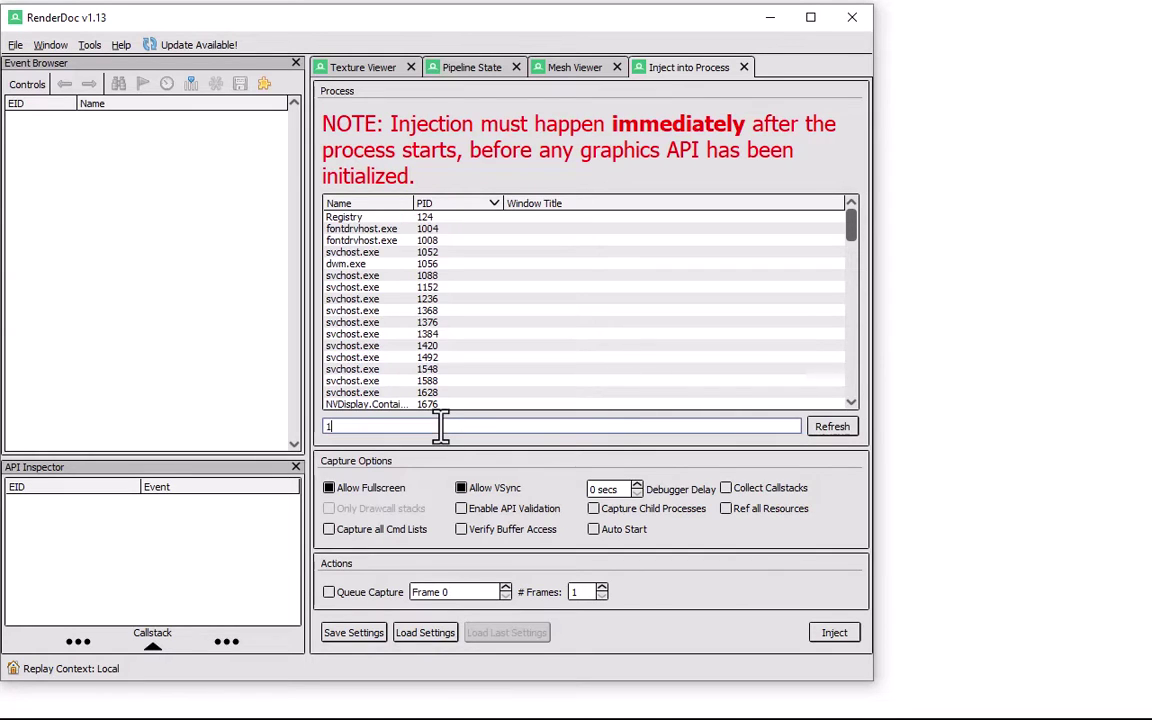
text(6)
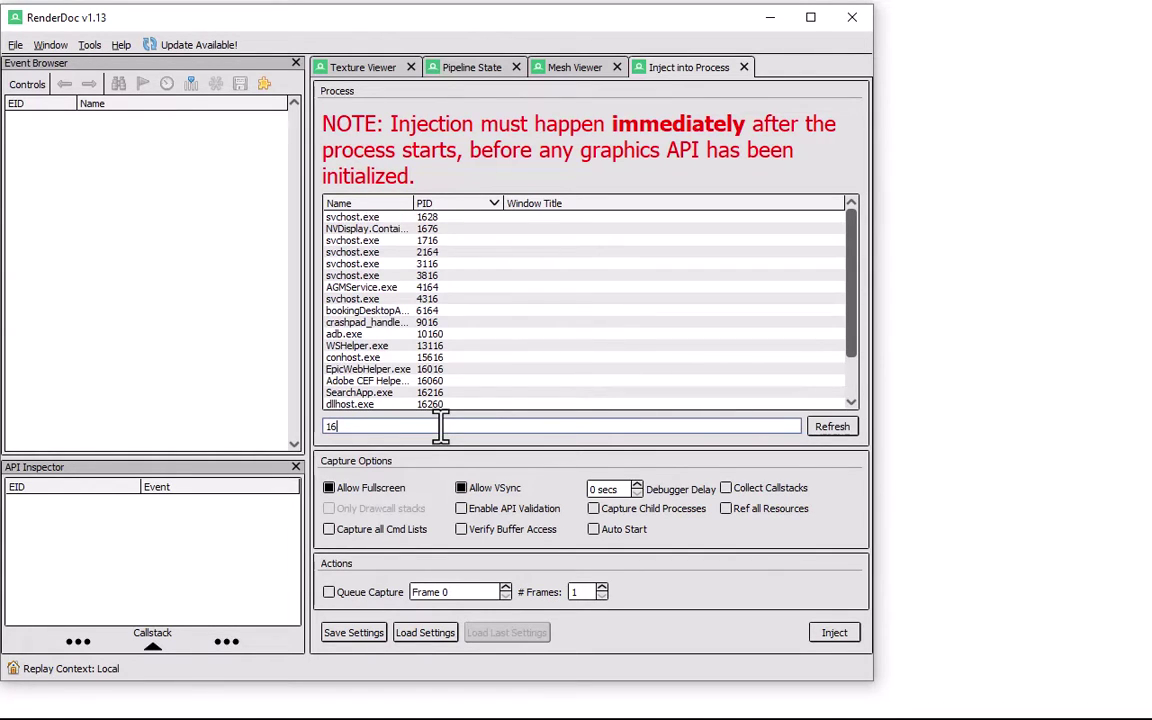
text(356)
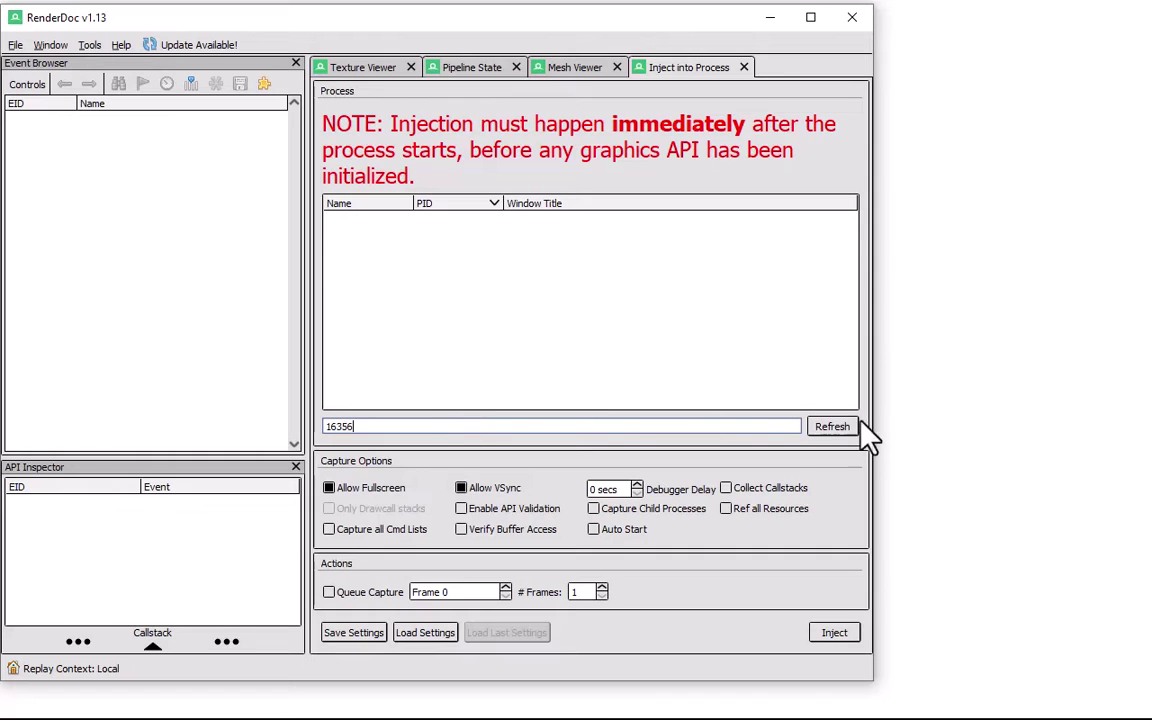
click(834, 430)
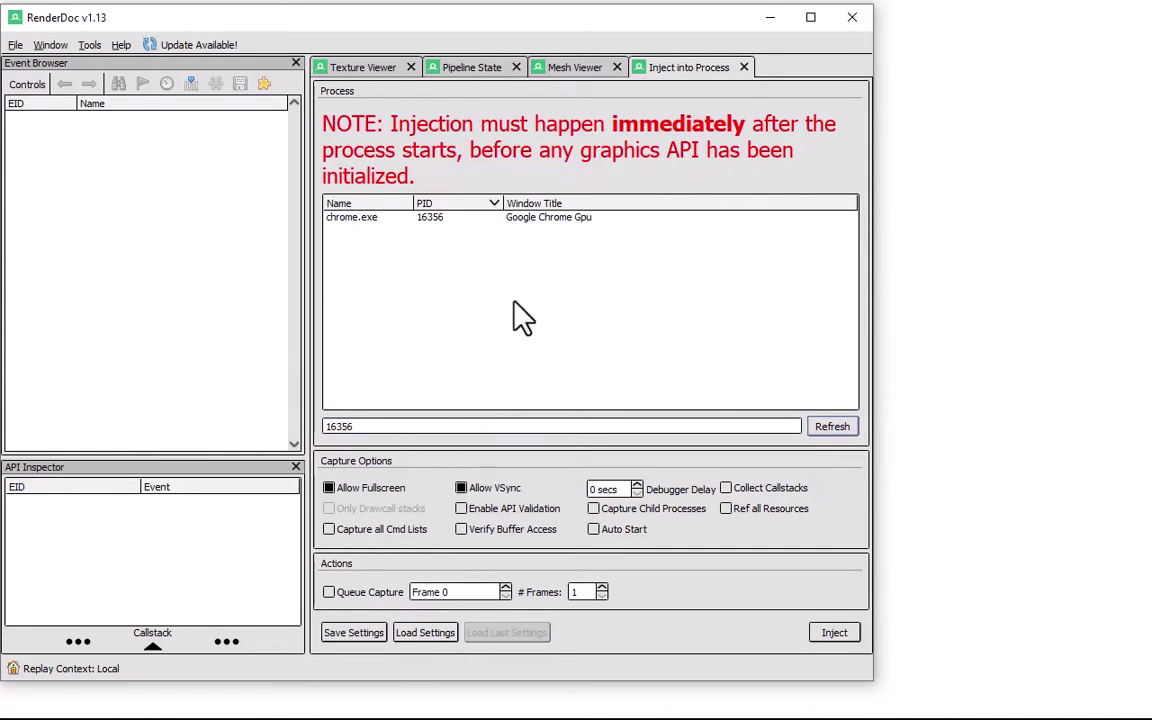
click(446, 218)
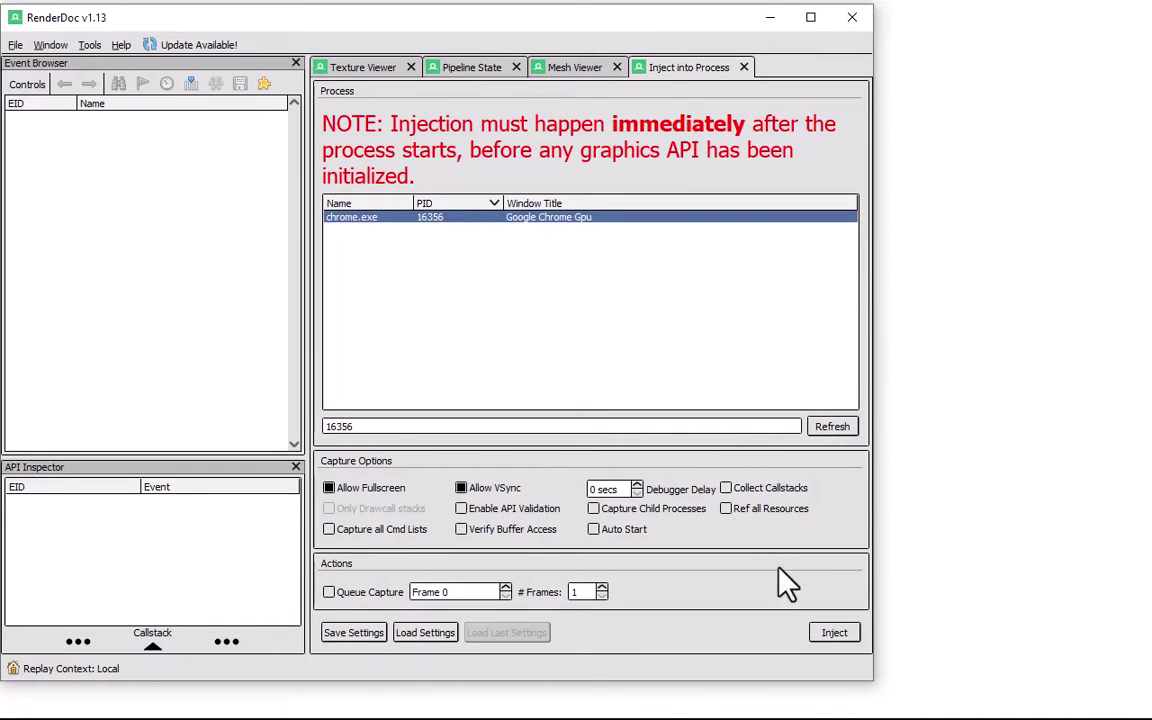
click(823, 632)
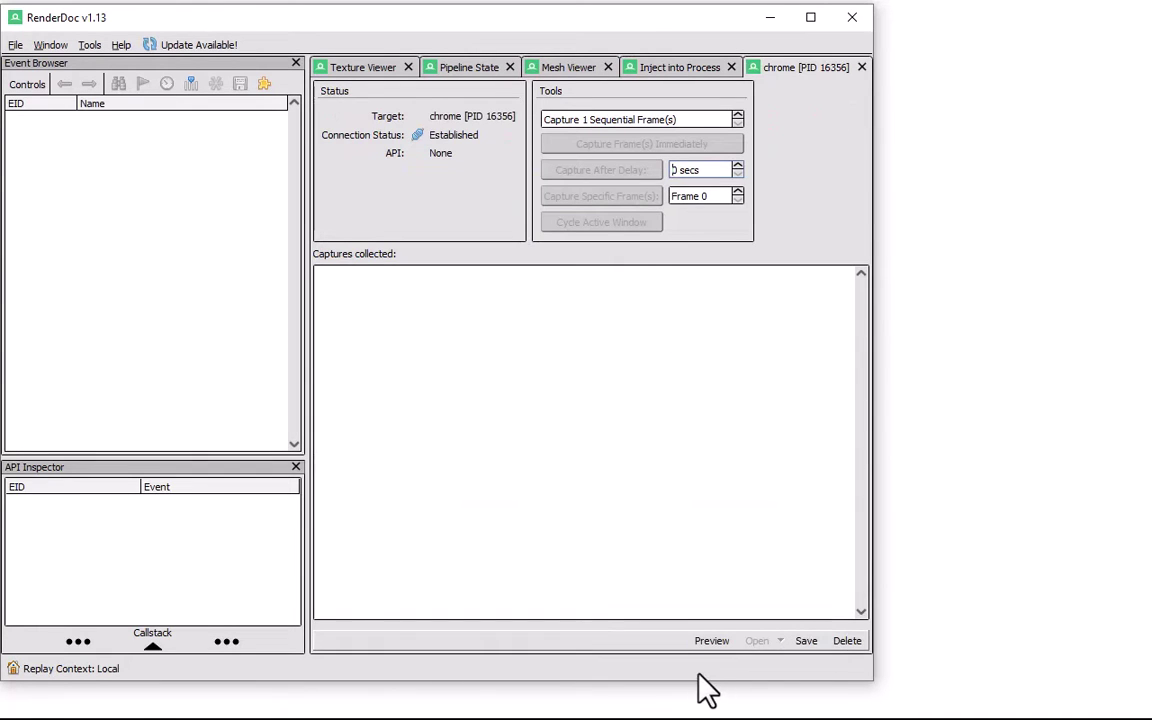
Step: Return to the Google Chrome Gpu dialog, confirm it, and dismiss the restore-pages notice in the Chrome window
key(super)
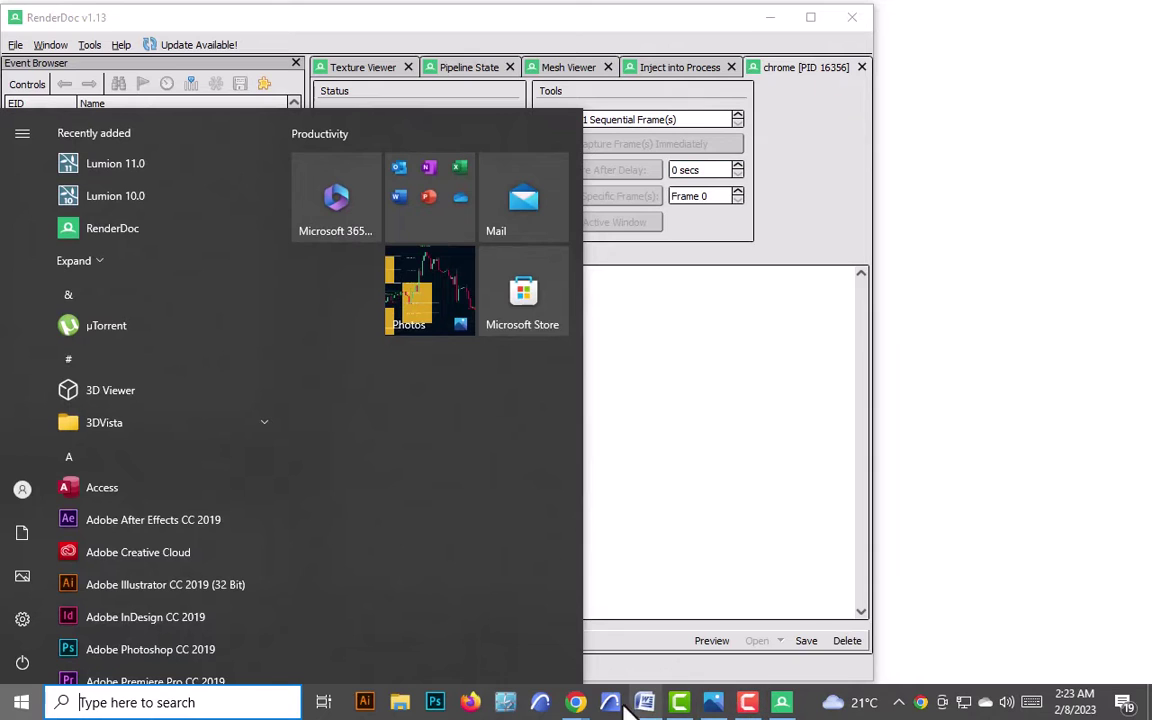
mouse_move(586, 697)
click(540, 630)
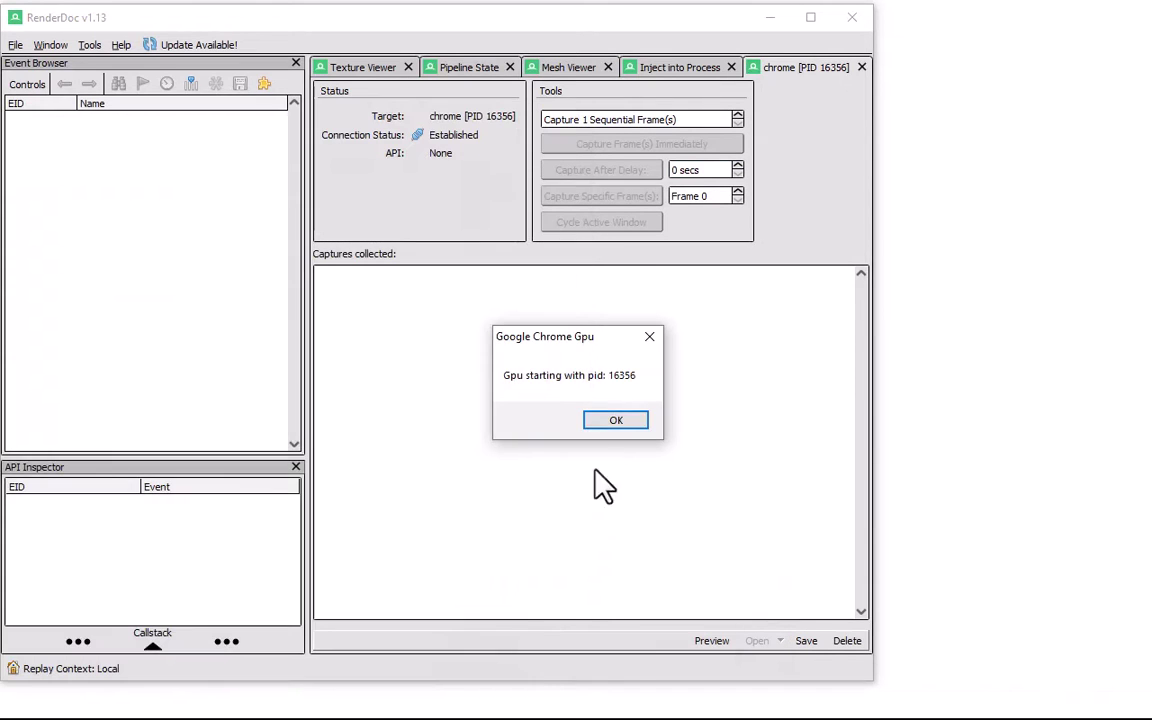
click(612, 422)
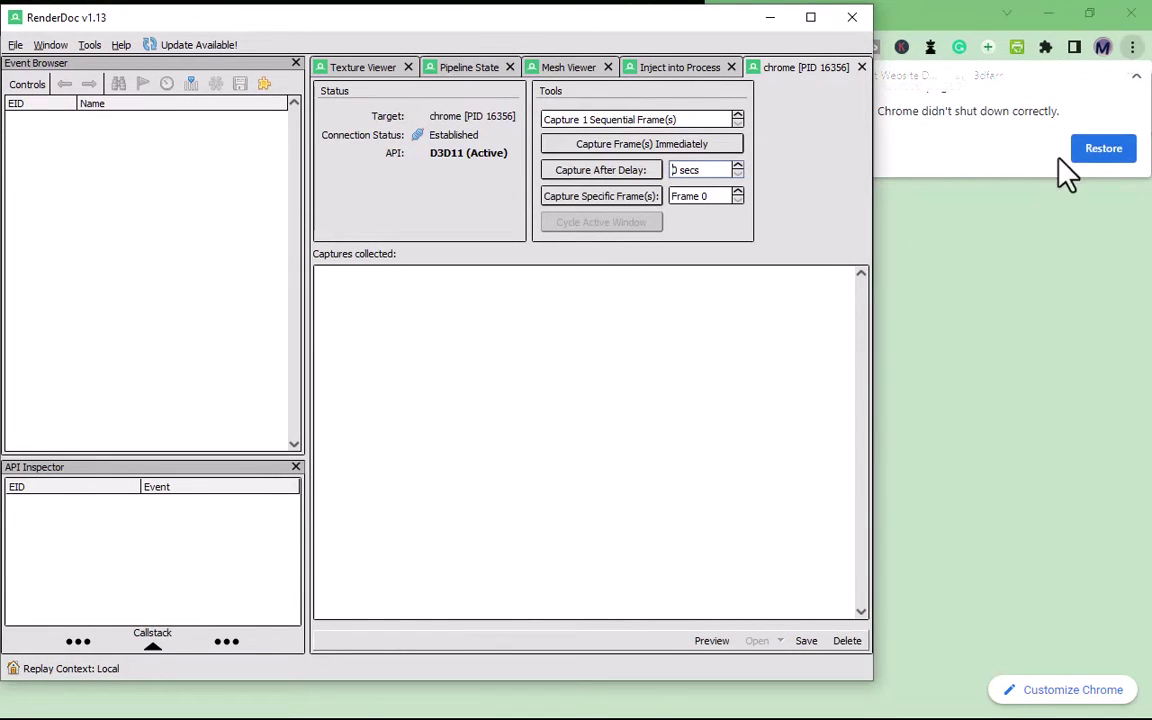
click(1134, 100)
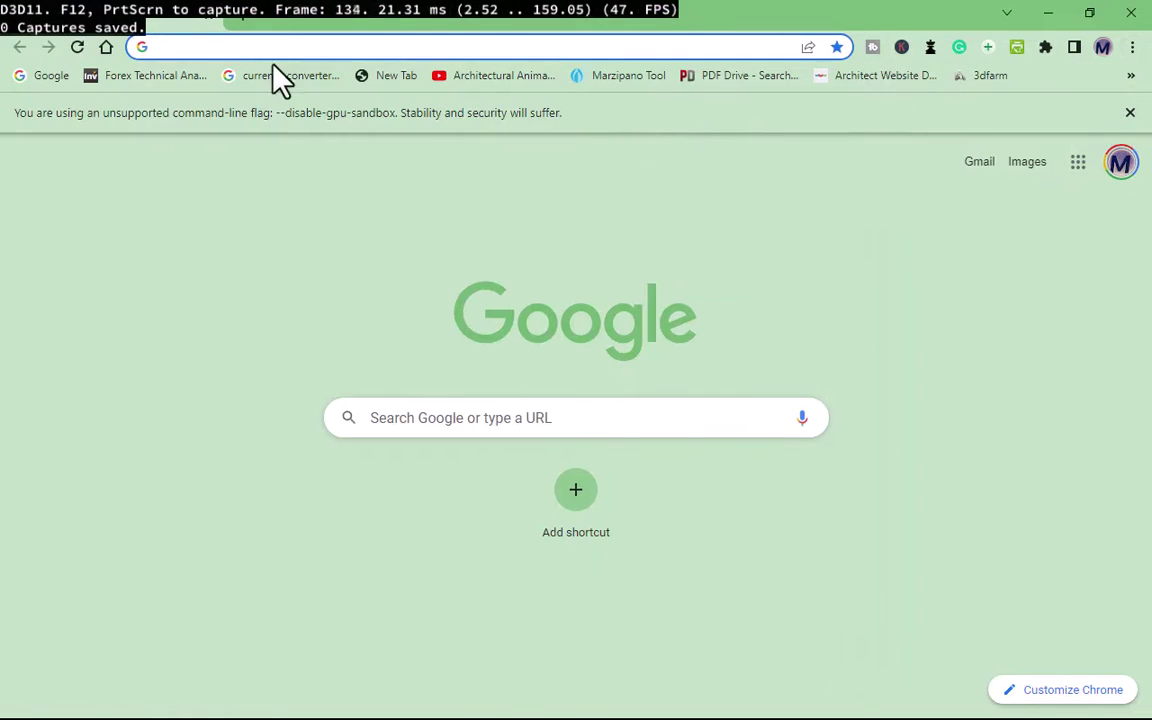
Step: Open maps.google.com in the RenderDoc-injected browser window
text(m)
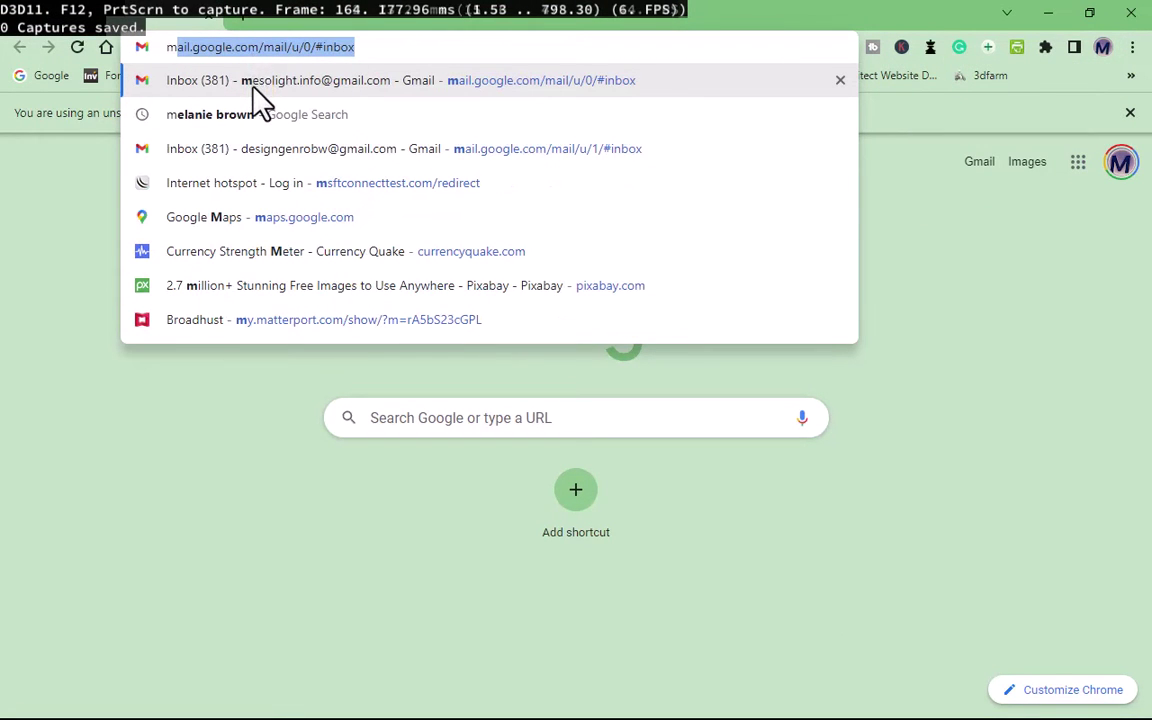
text(aps)
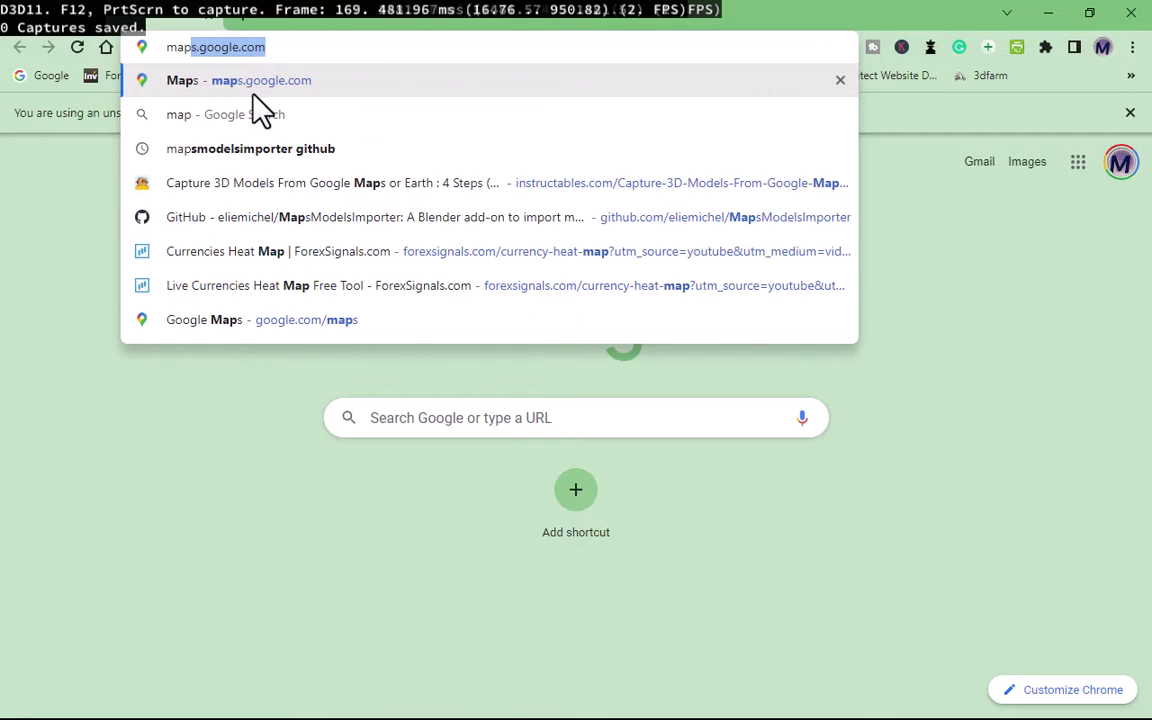
key(Return)
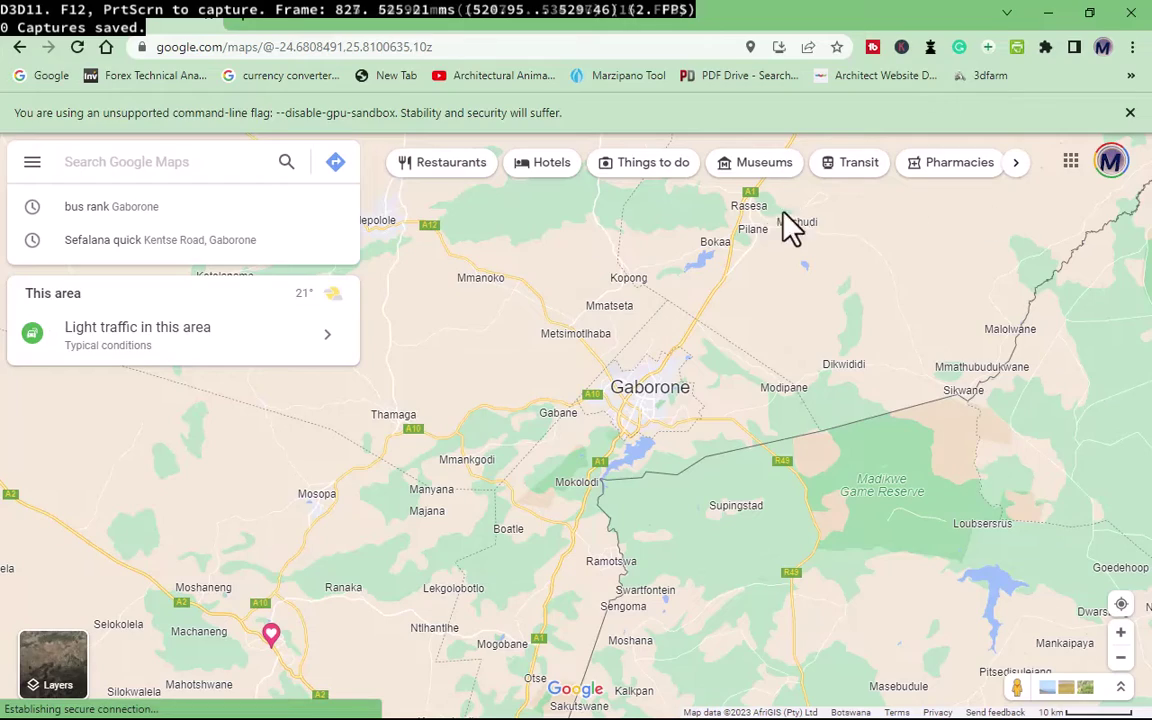
Step: Switch the base map to satellite imagery
scroll(874, 314, down, 5)
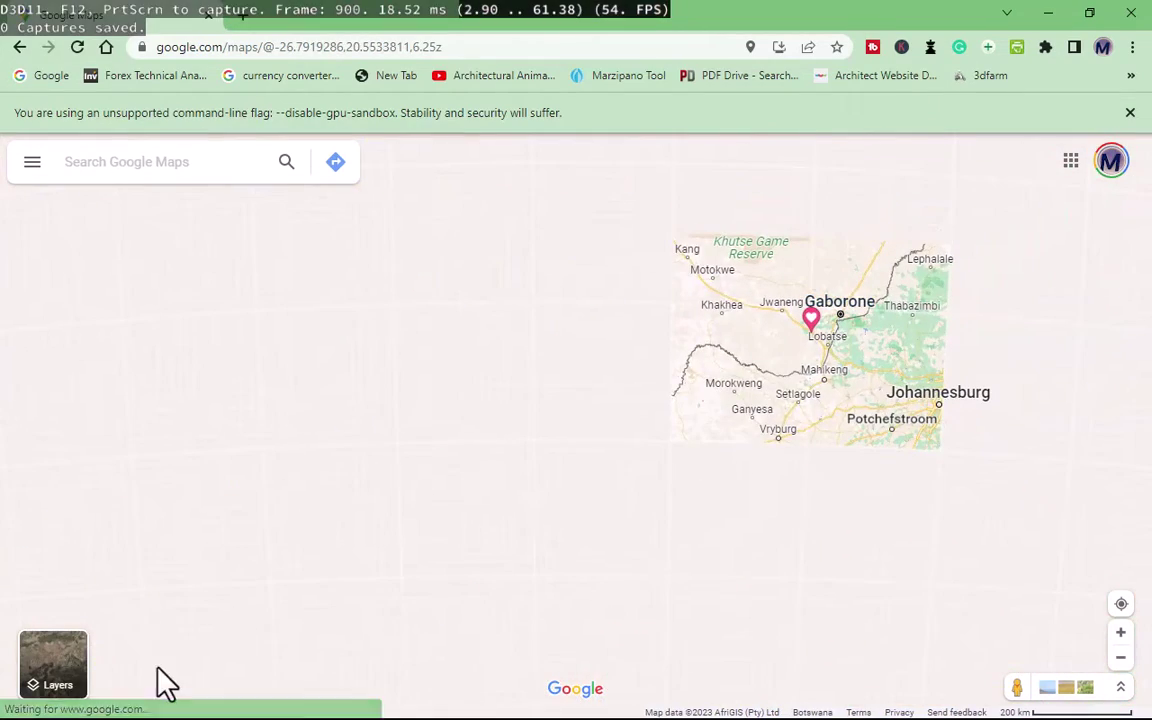
key(ctrl+a)
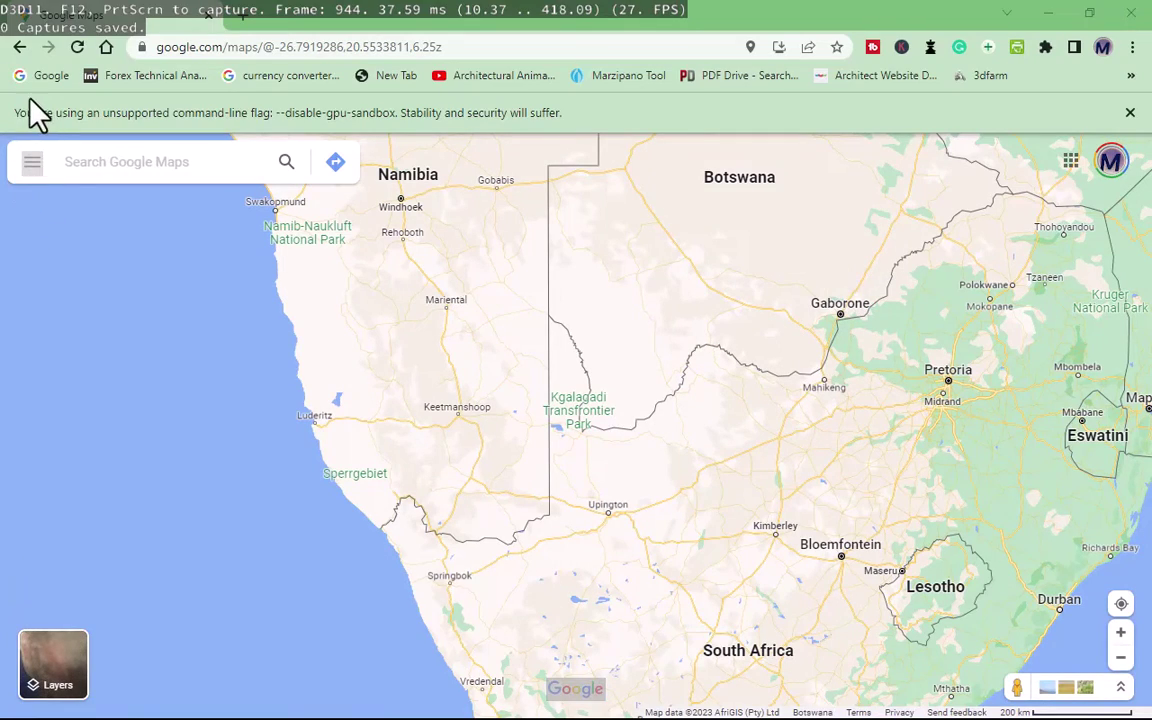
click(55, 658)
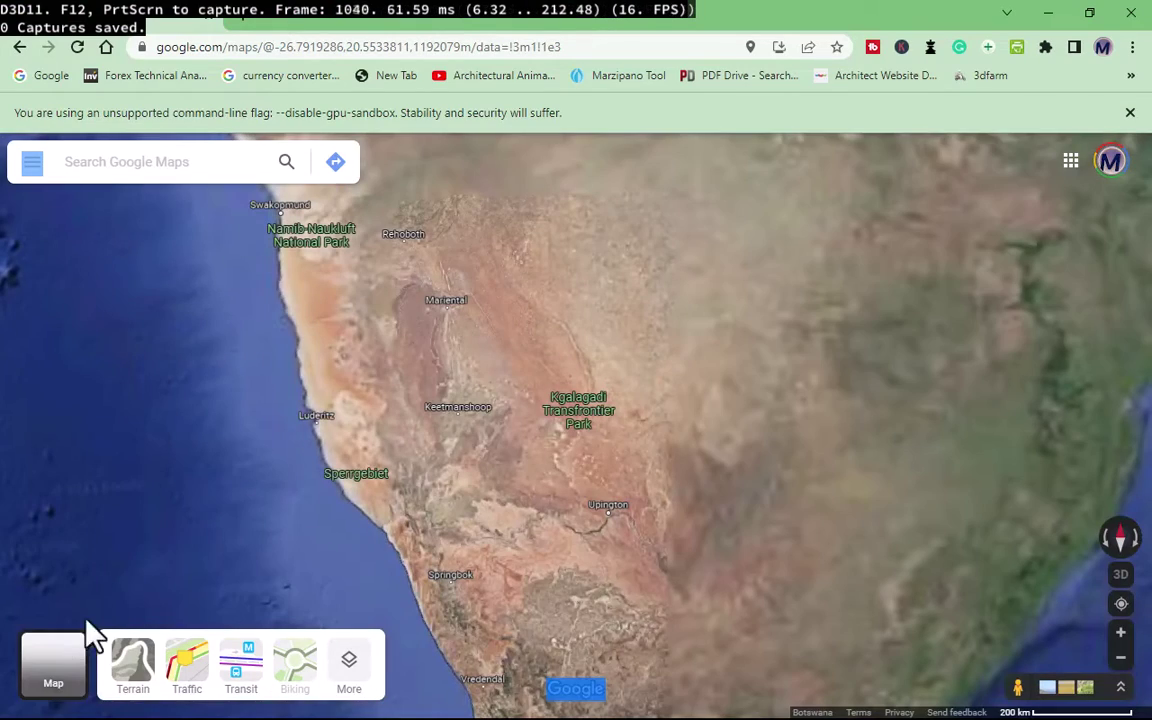
Step: Zoom out to the whole globe and rotate it until Africa faces the viewer
scroll(670, 470, down, 6)
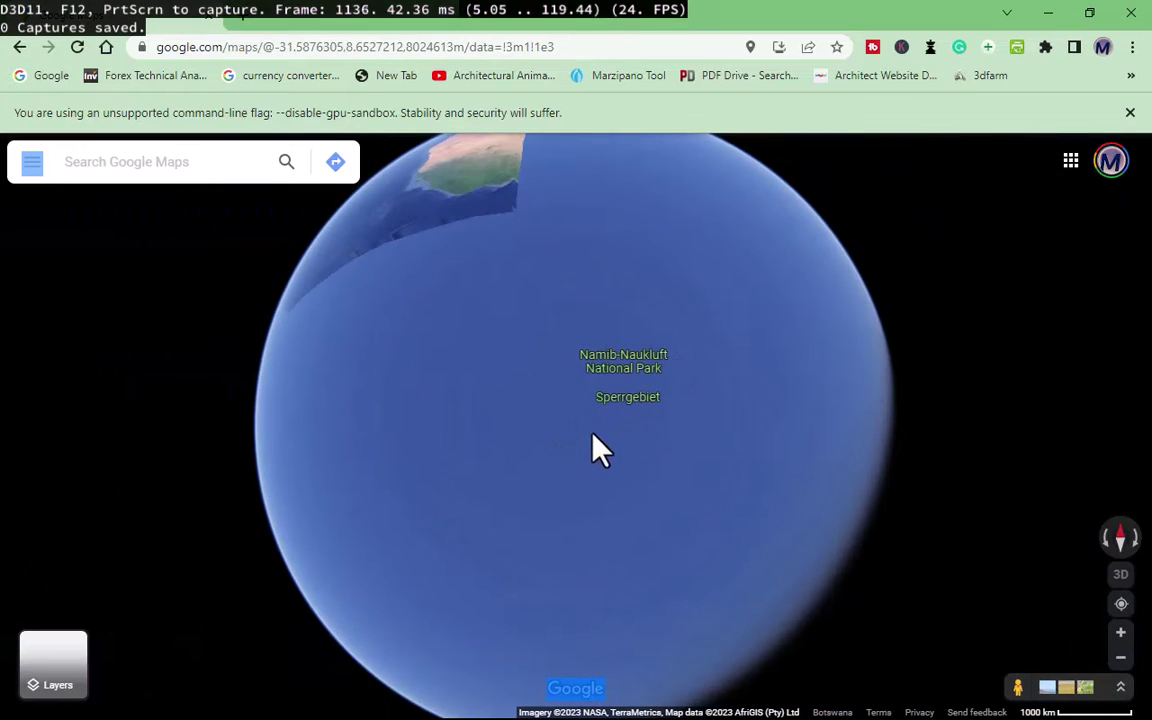
drag(604, 371, 784, 514)
drag(722, 361, 735, 329)
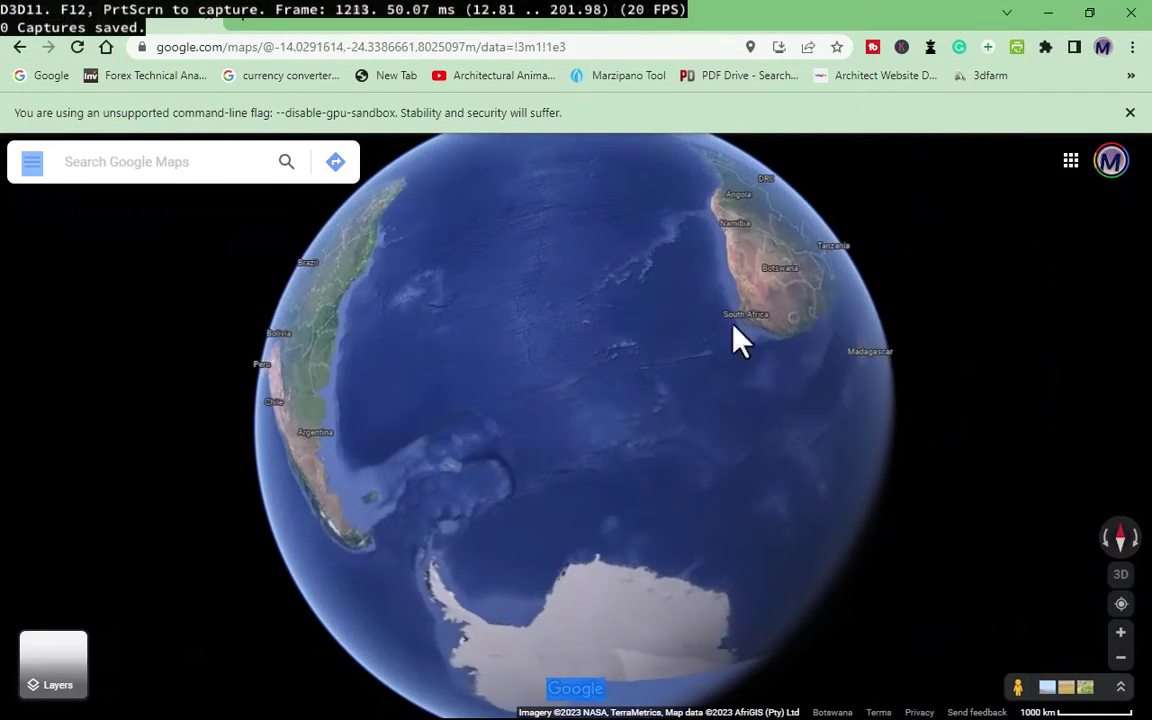
click(365, 9)
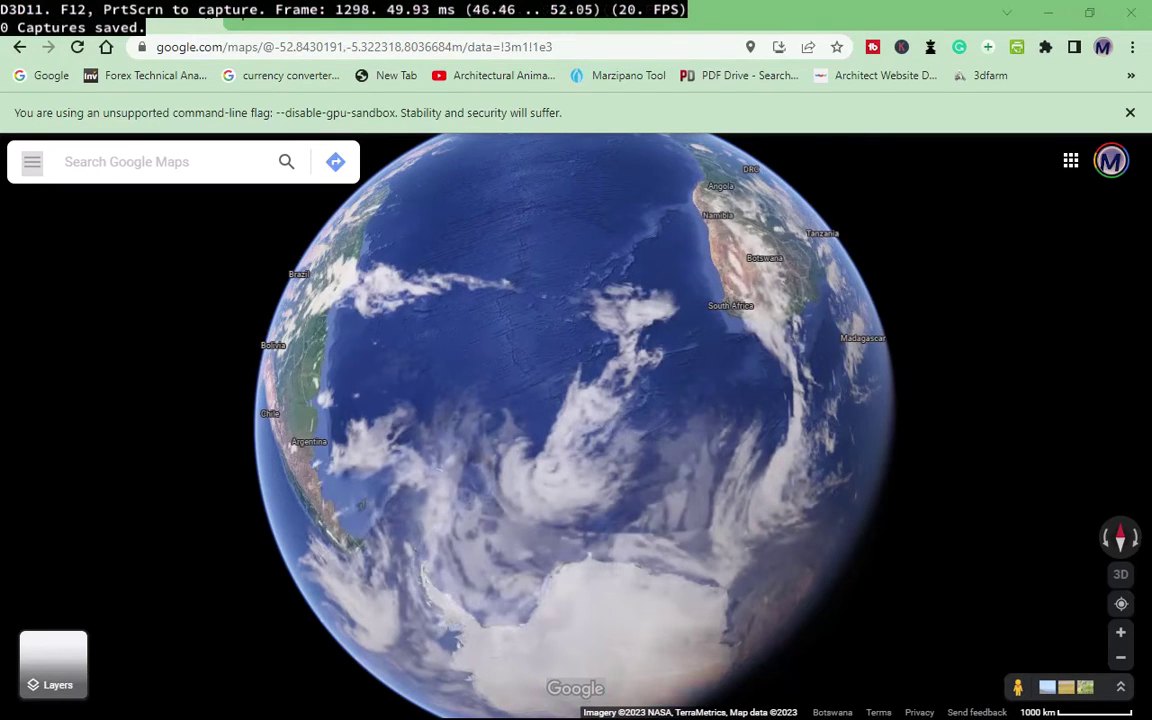
drag(978, 468, 738, 442)
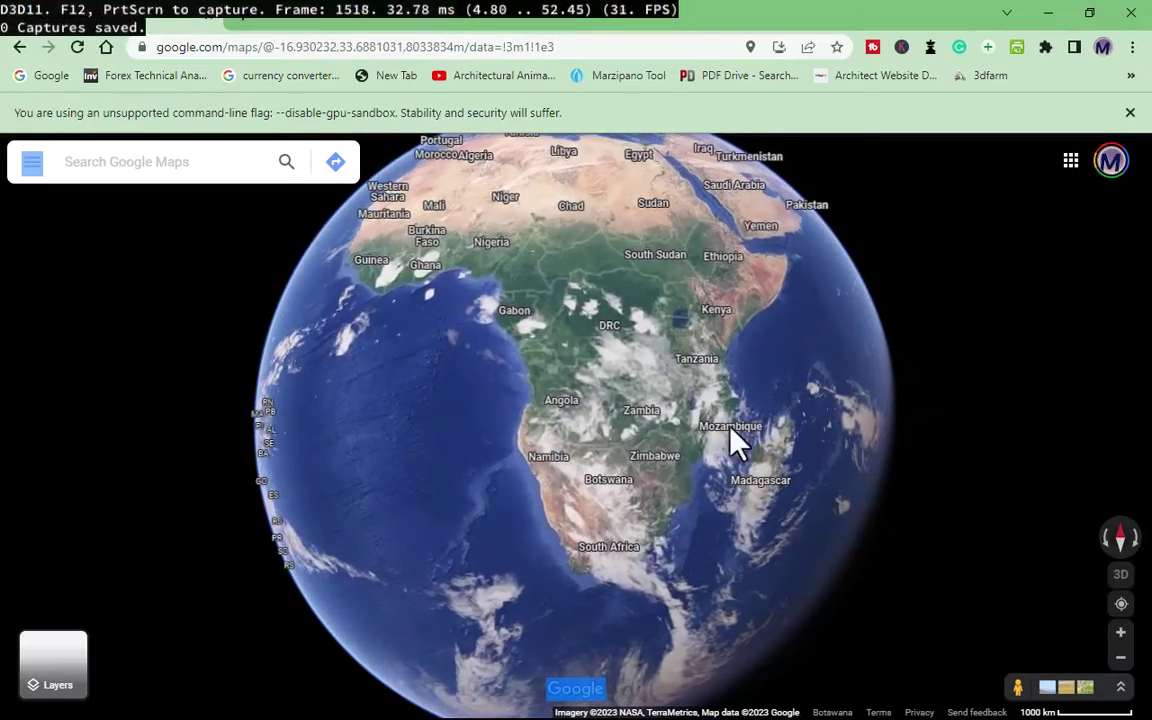
Step: Zoom in on the southern tip of Africa down to Cape Town's Signal Hill area
scroll(609, 576, up, 2)
scroll(590, 550, up, 2)
drag(586, 576, 594, 432)
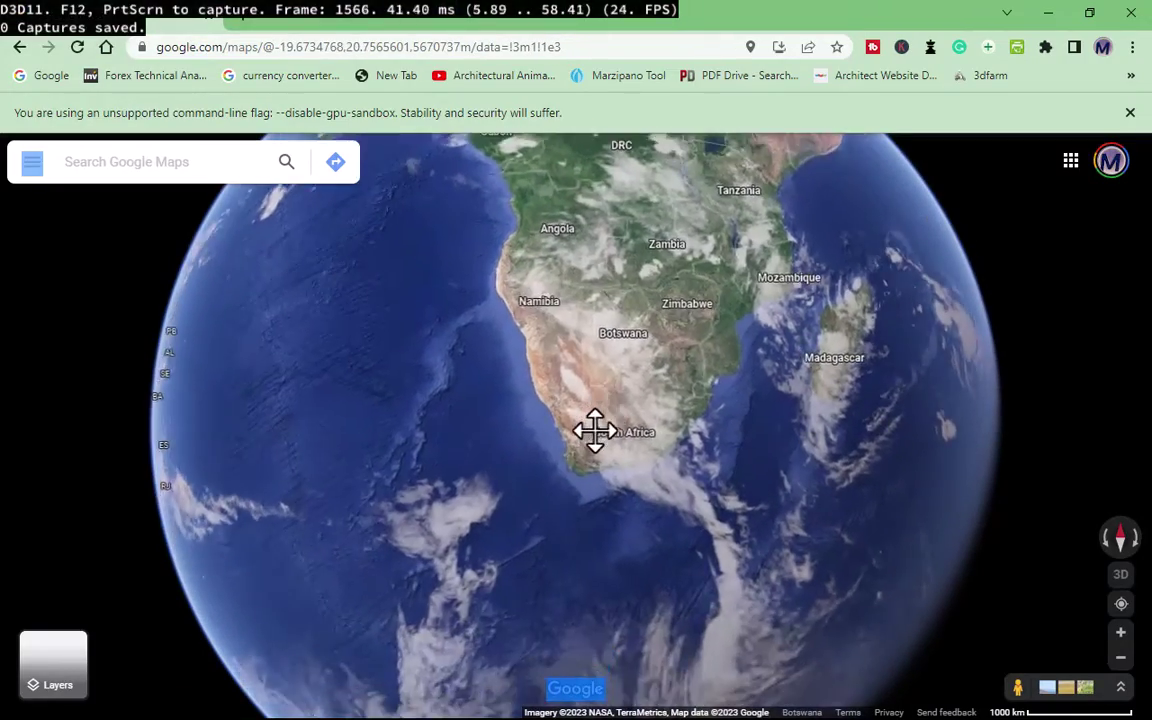
scroll(571, 501, up, 2)
scroll(617, 348, up, 2)
scroll(595, 450, up, 3)
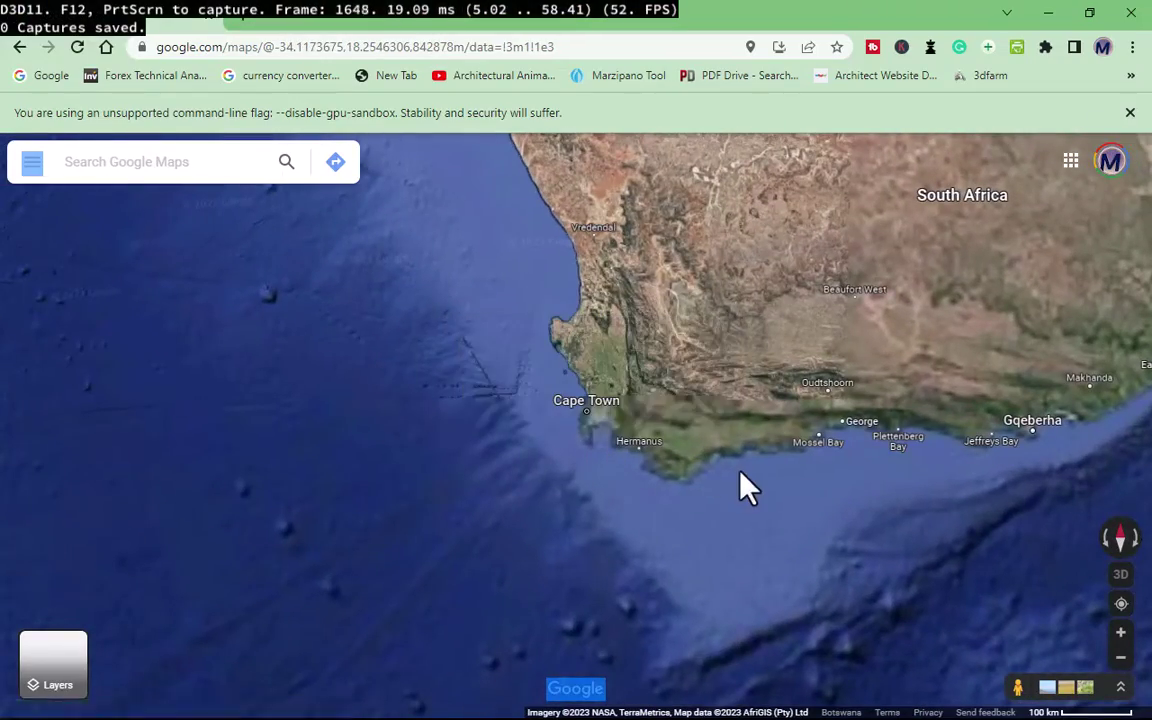
scroll(591, 420, up, 3)
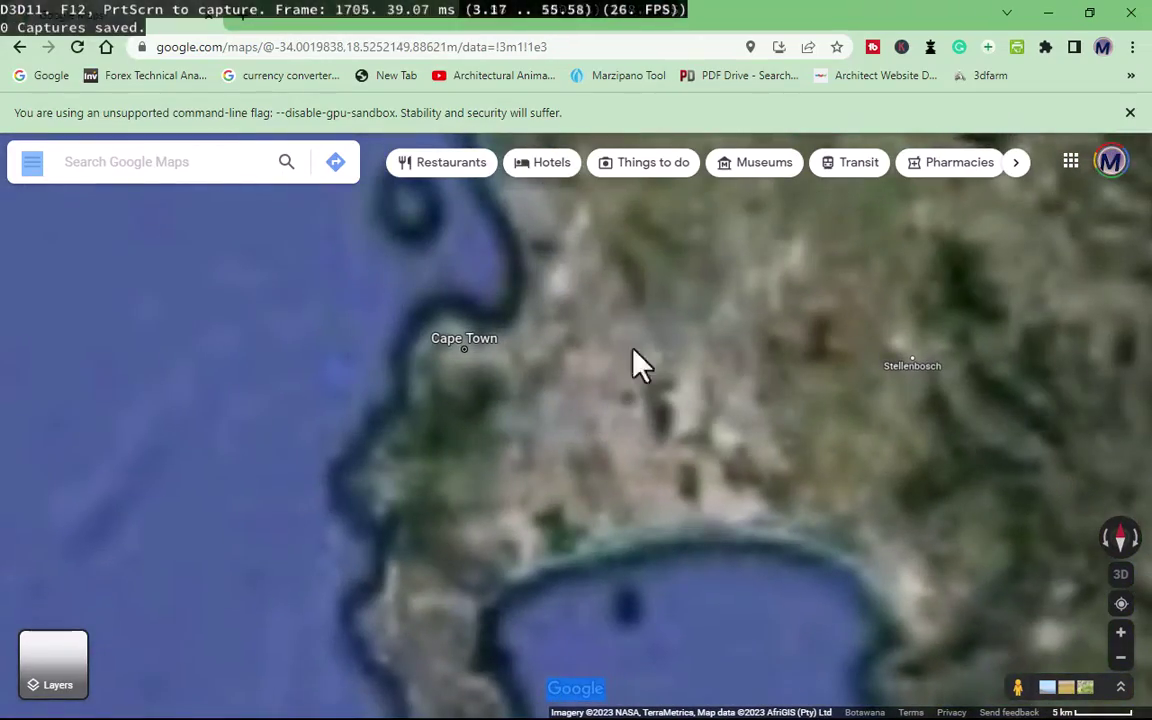
scroll(505, 410, up, 3)
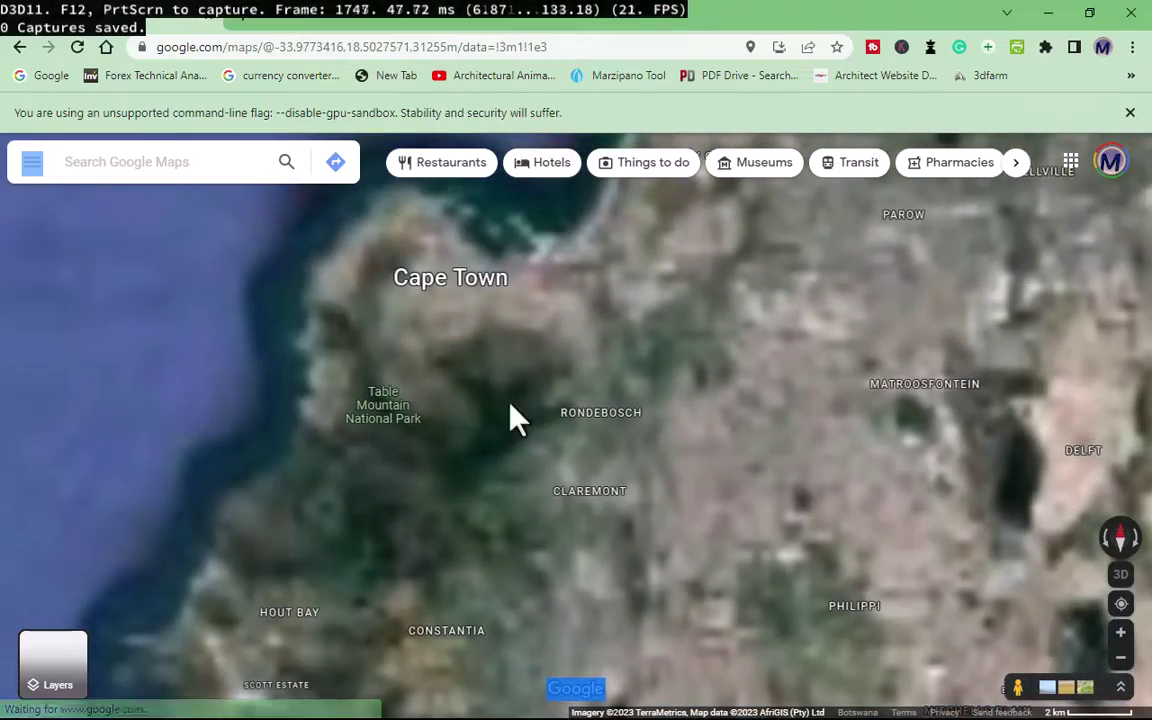
scroll(508, 365, up, 2)
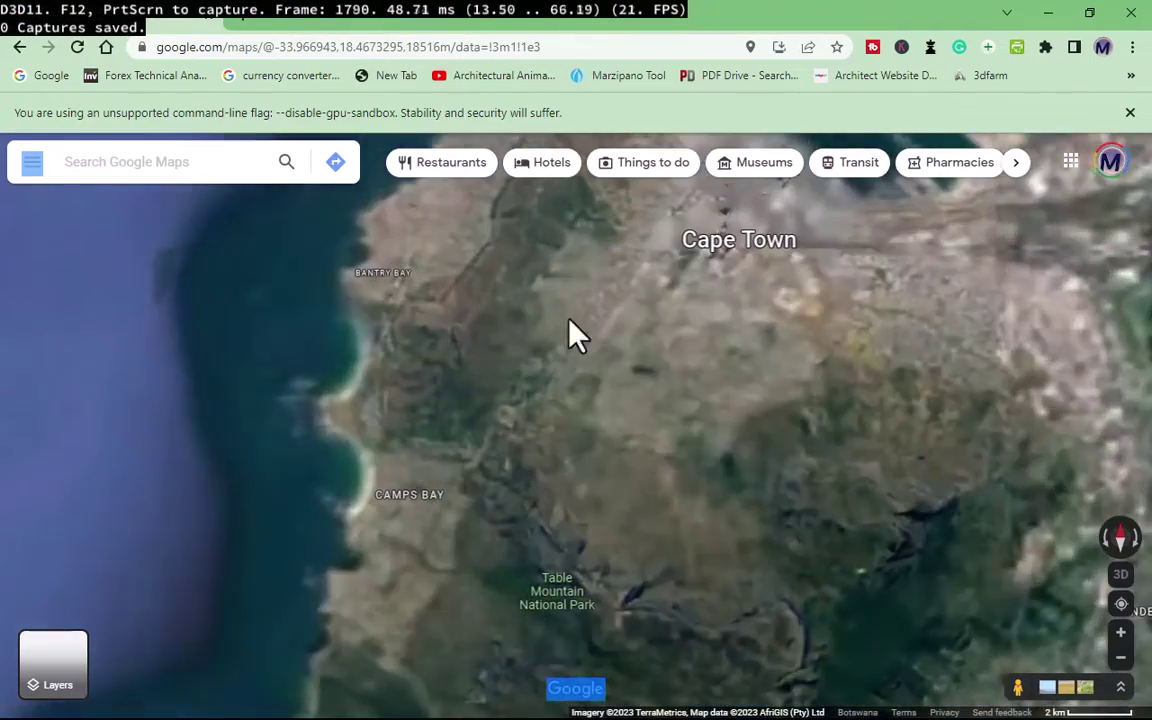
scroll(519, 437, up, 5)
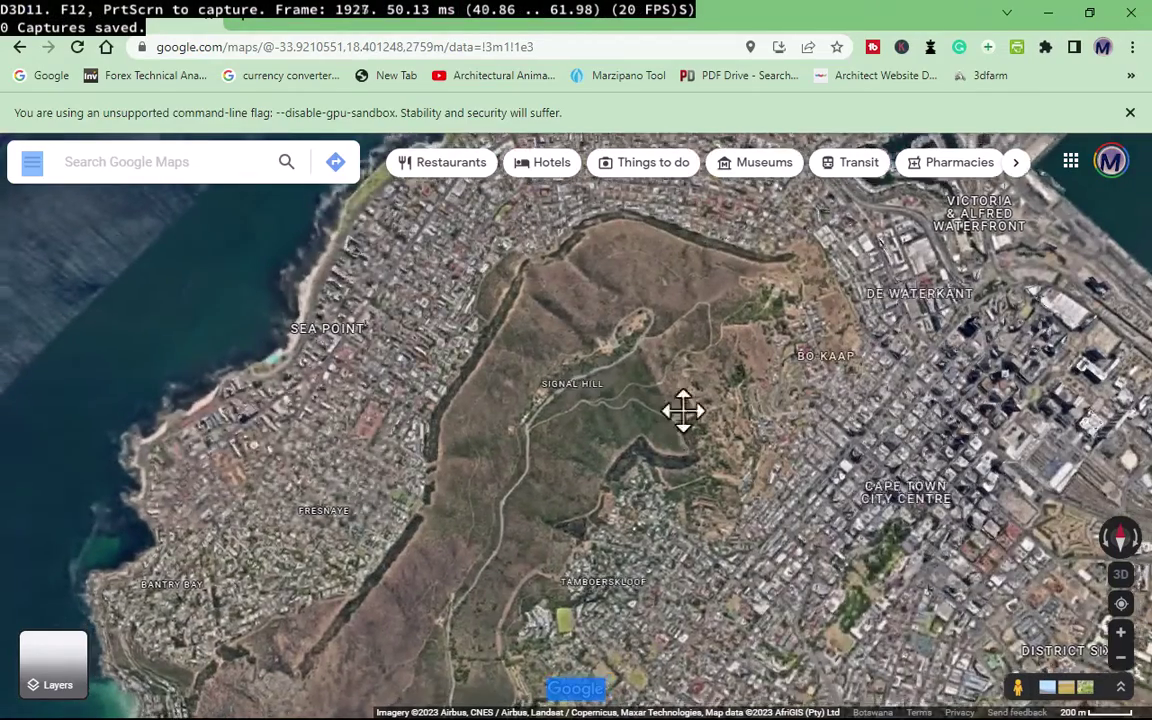
Step: Examine the satellite imagery around Cape Town's city centre, Signal Hill and the waterfront
drag(681, 411, 560, 640)
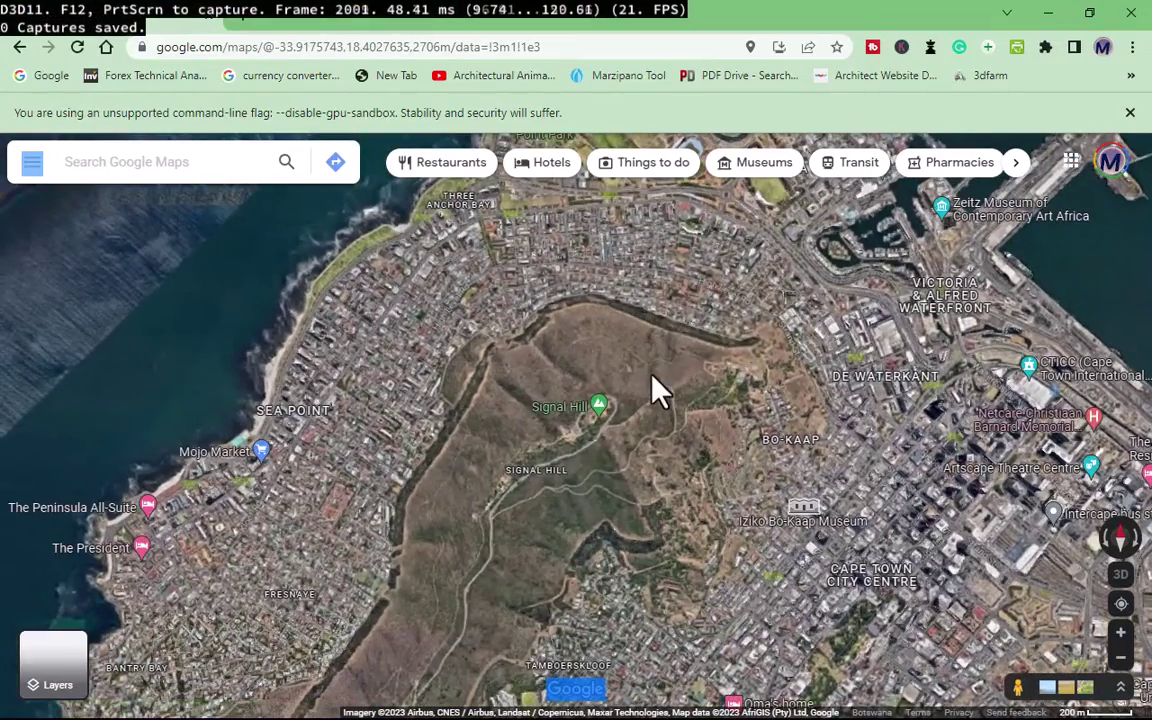
drag(656, 391, 669, 316)
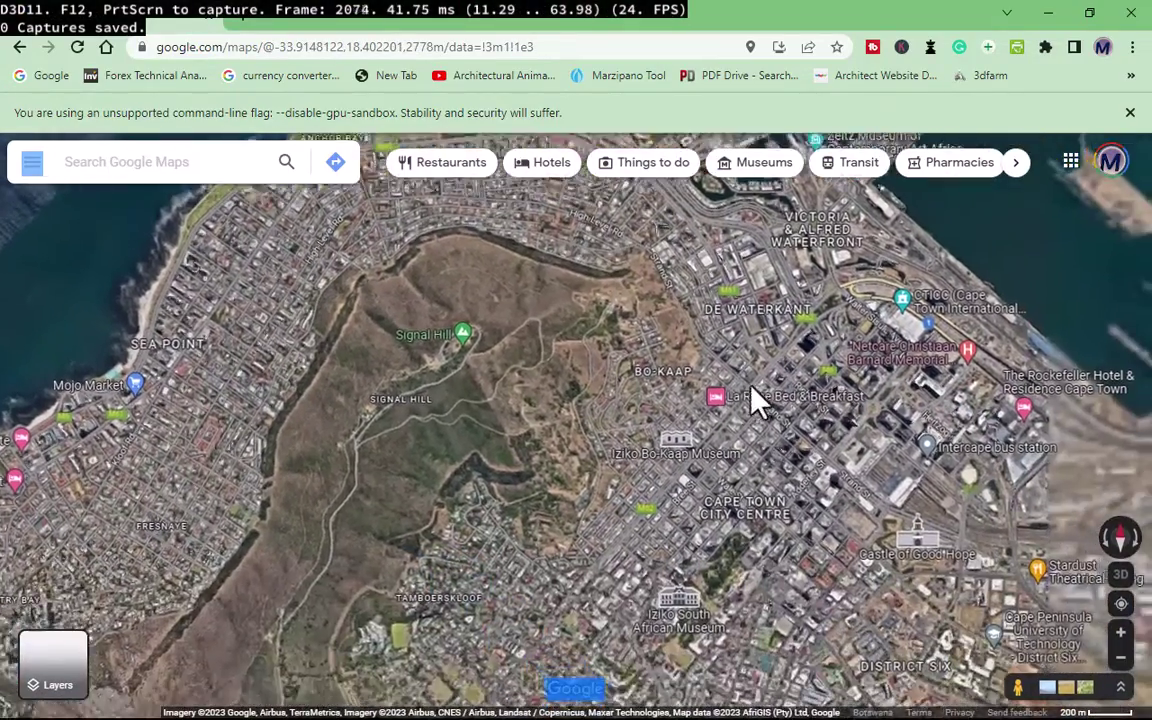
drag(753, 399, 748, 288)
scroll(730, 422, down, 3)
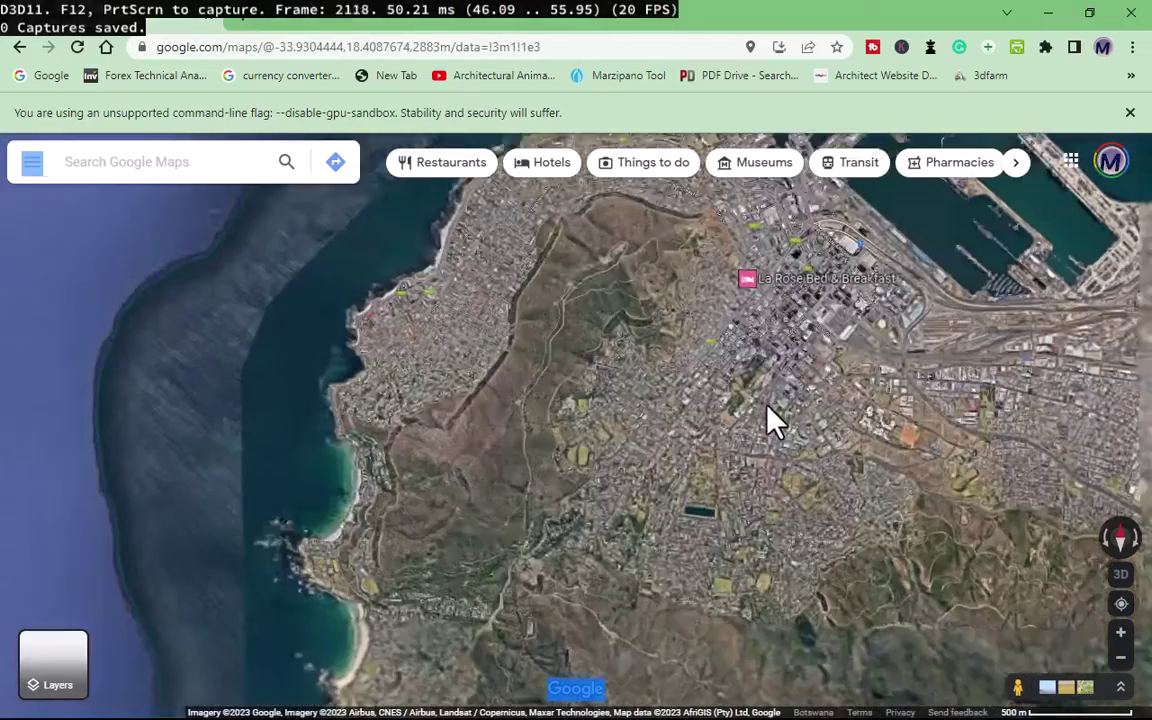
key(Up)
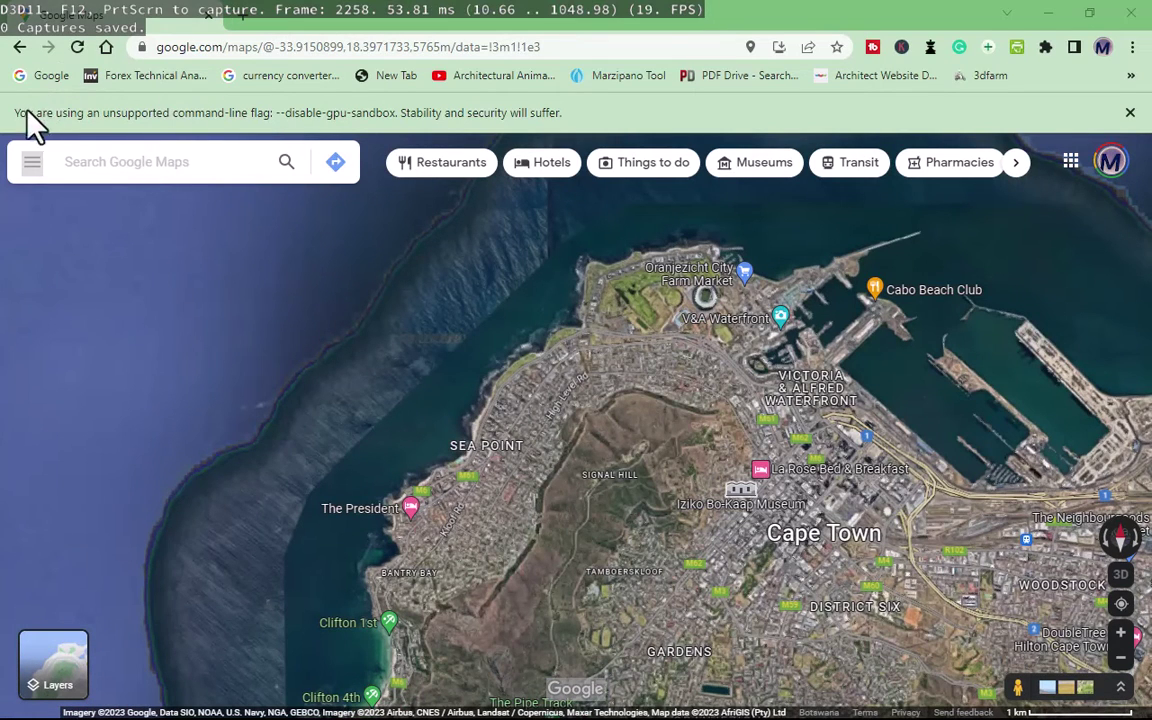
Step: Load the Google Maps 3D satellite view at @-33.9353194,18.3765245,995a,35y,39.14t/data=!3m1!1e3
click(190, 47)
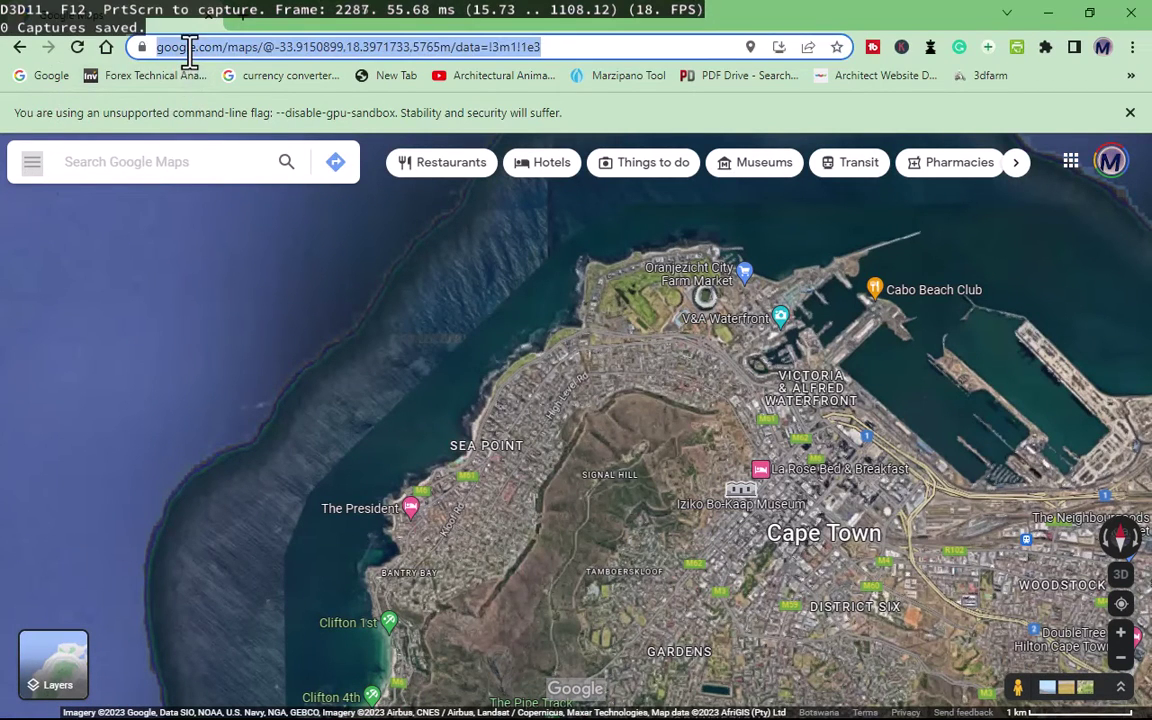
text(https://www.google.com/maps/@-33.9353194,18.3765245,995a,35y,39.14t/data=!3m1!1e3)
key(Return)
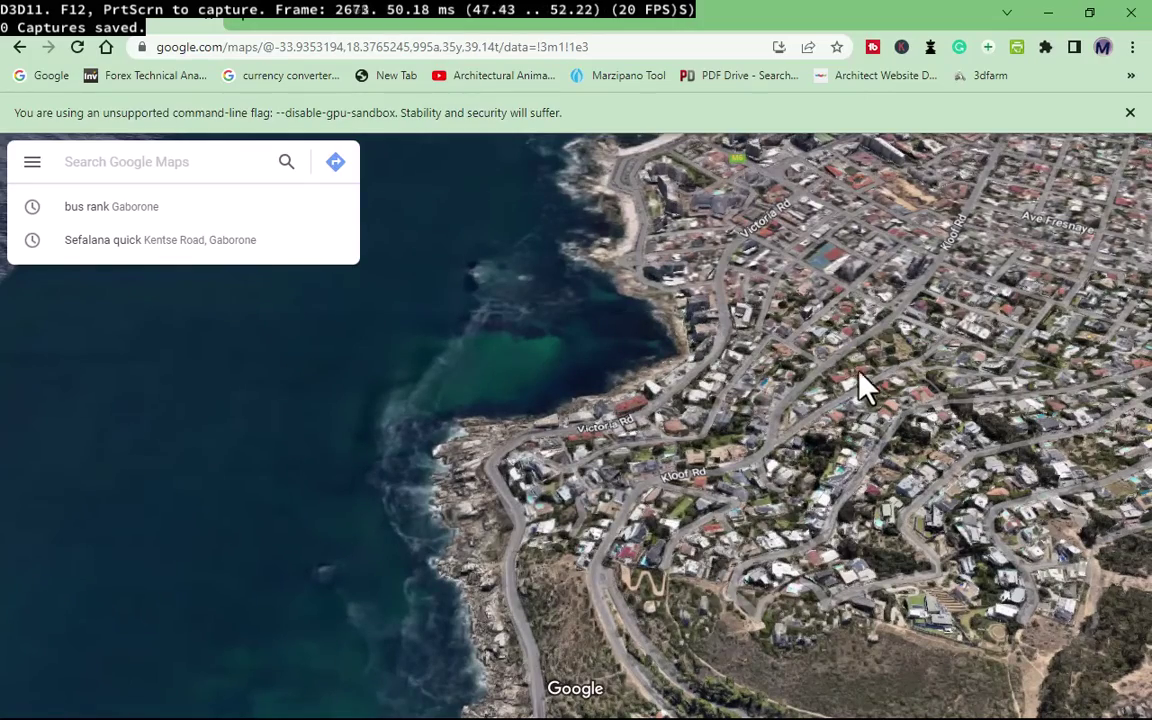
Step: Bring the Sea Point blocks between Sunset Beach and Checkers Sea Point into a close 3D view
drag(856, 386, 818, 411)
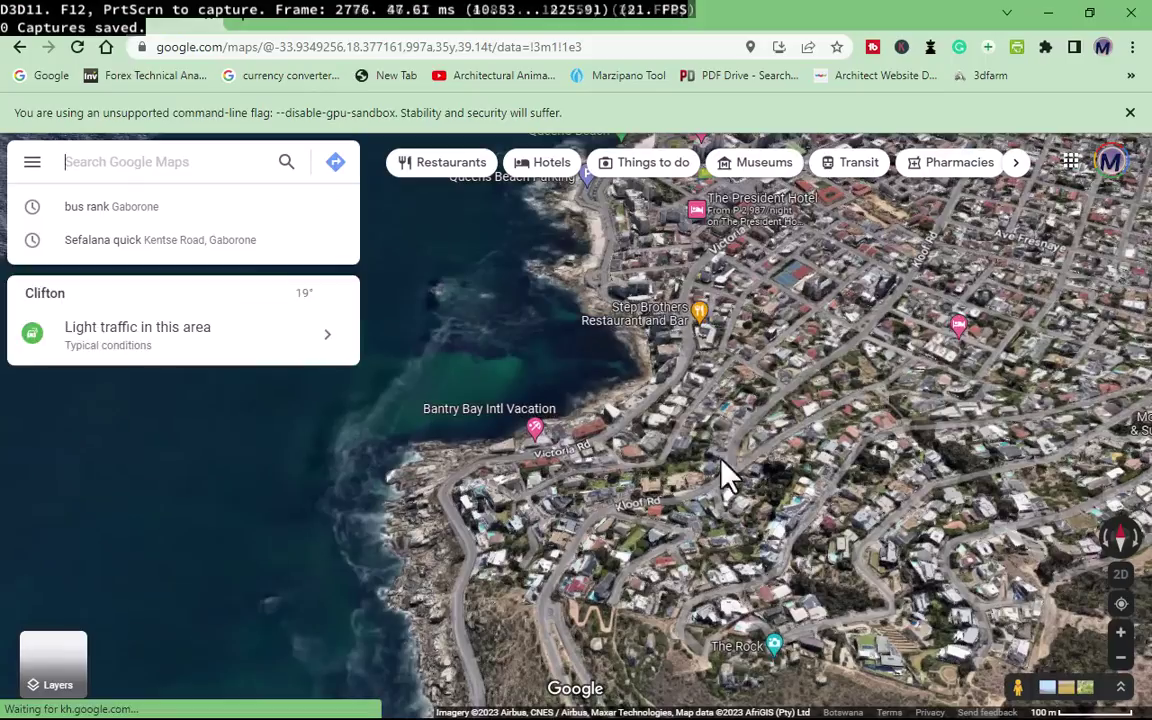
drag(728, 476, 437, 532)
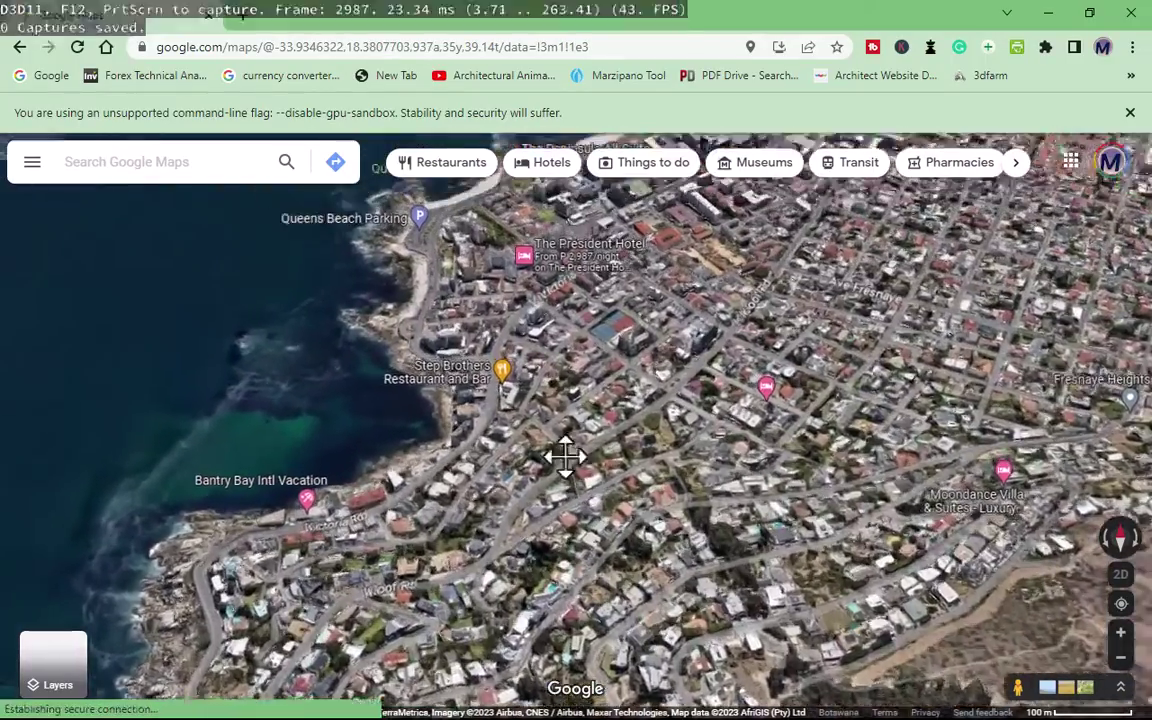
drag(560, 453, 604, 578)
scroll(604, 578, down, 3)
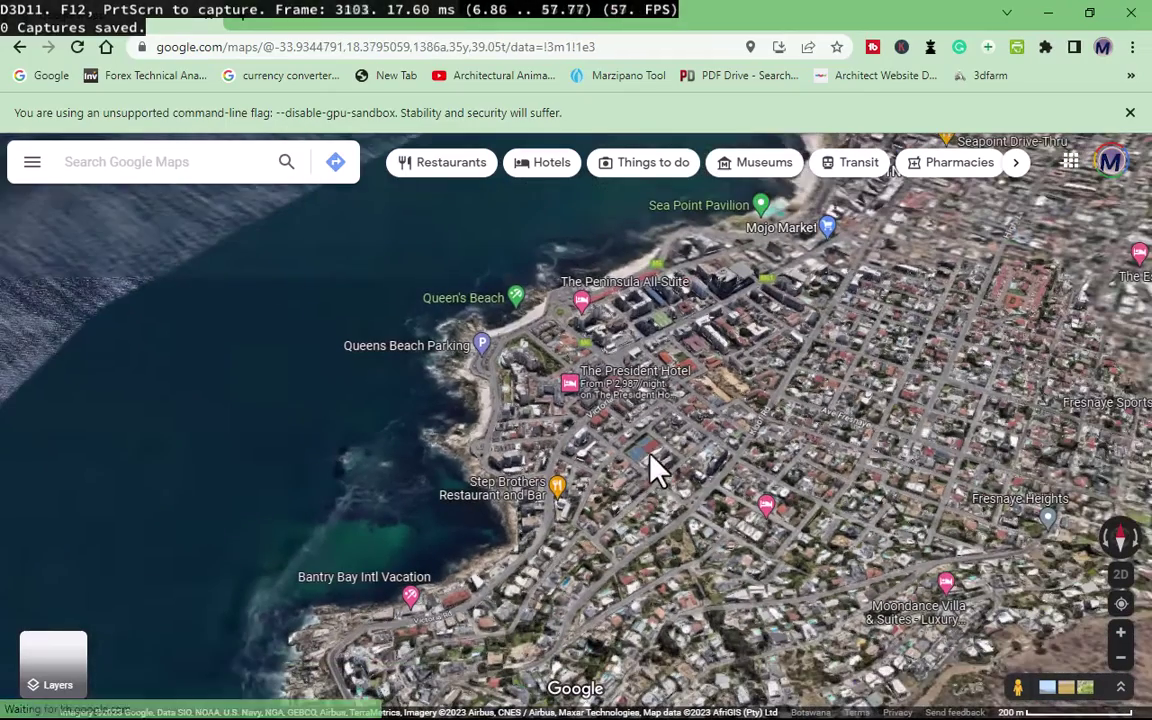
scroll(692, 255, up, 5)
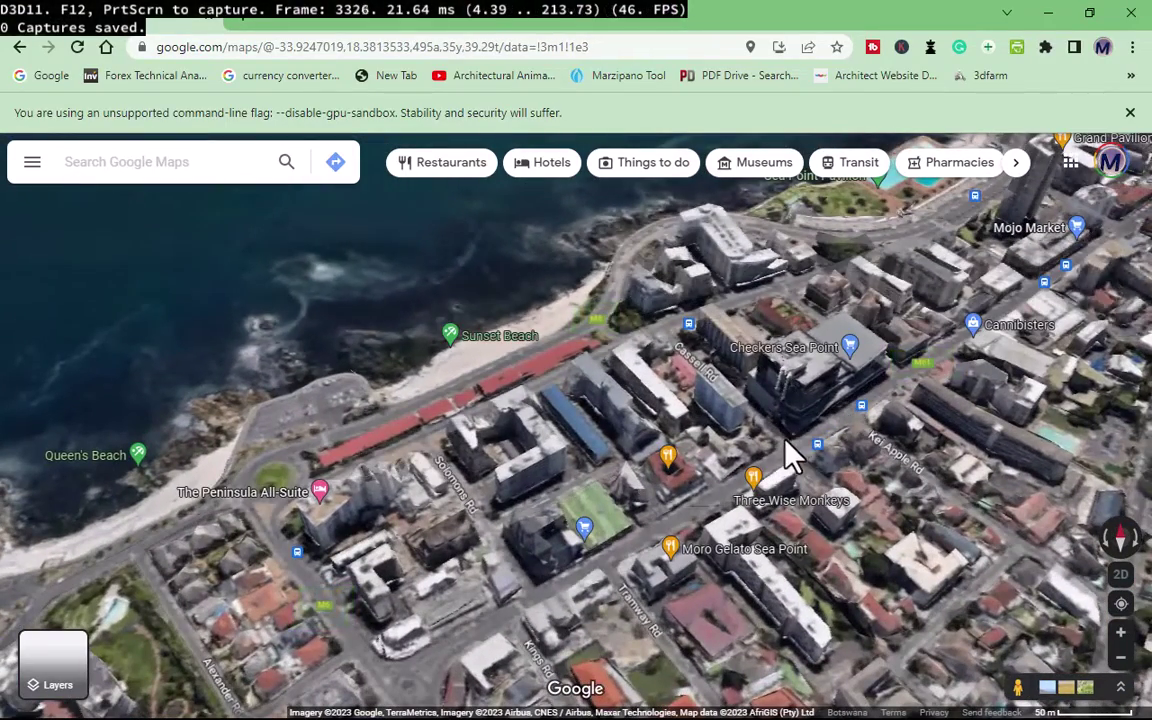
scroll(789, 457, up, 2)
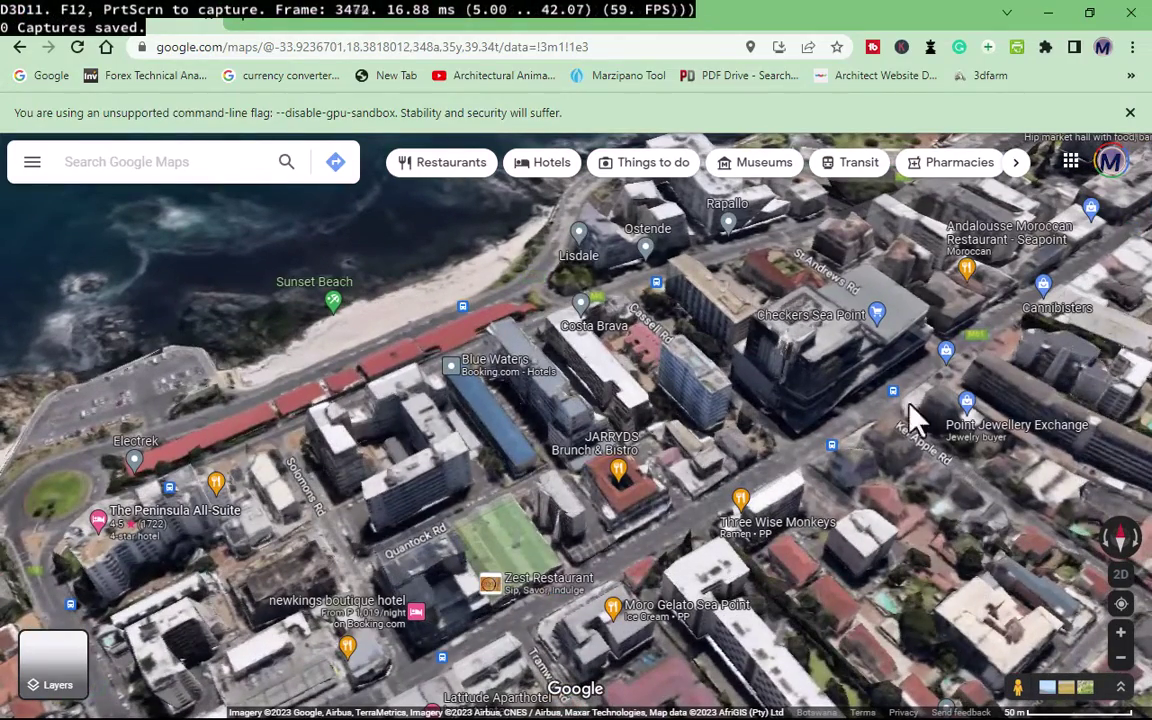
scroll(779, 455, up, 2)
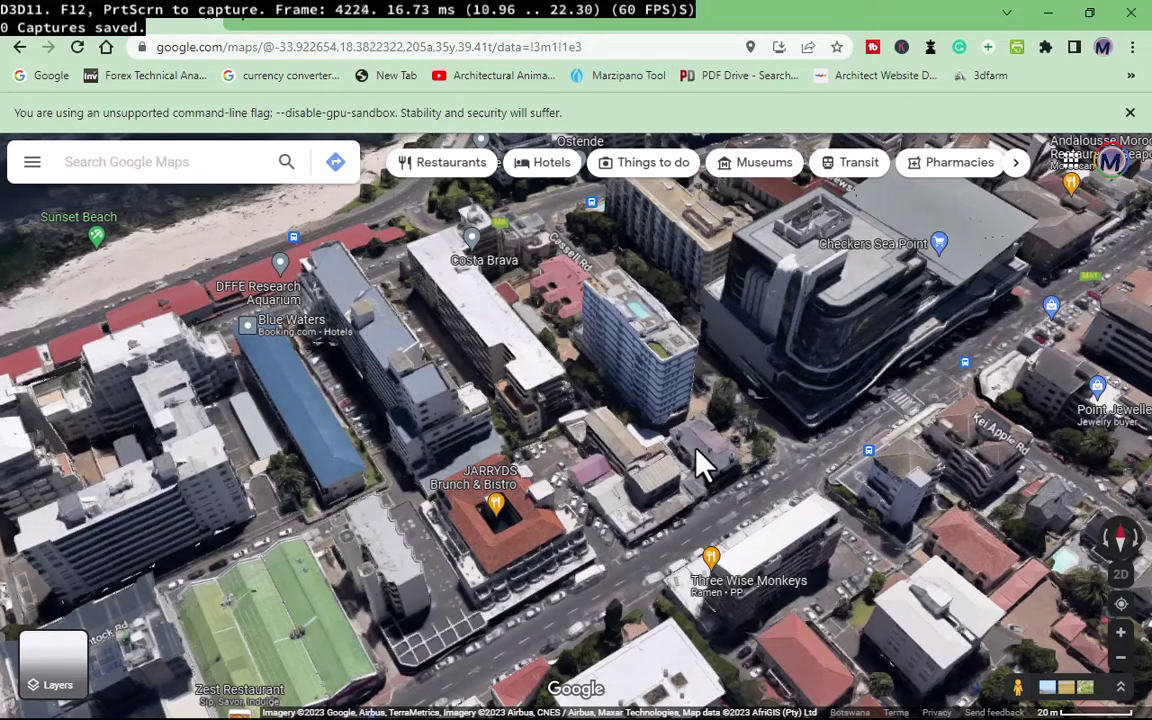
Step: Switch to RenderDoc, trigger a capture of Chrome after a 5-second delay while zooming the map slightly, and check the collected capture
key(super)
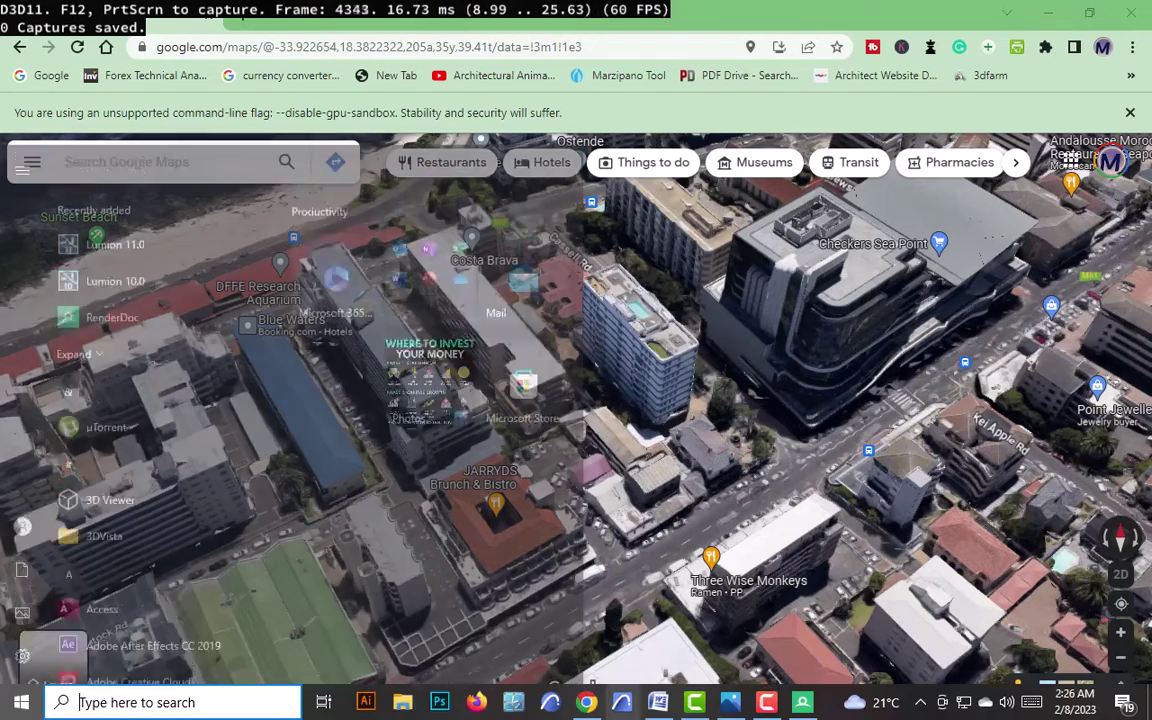
click(802, 702)
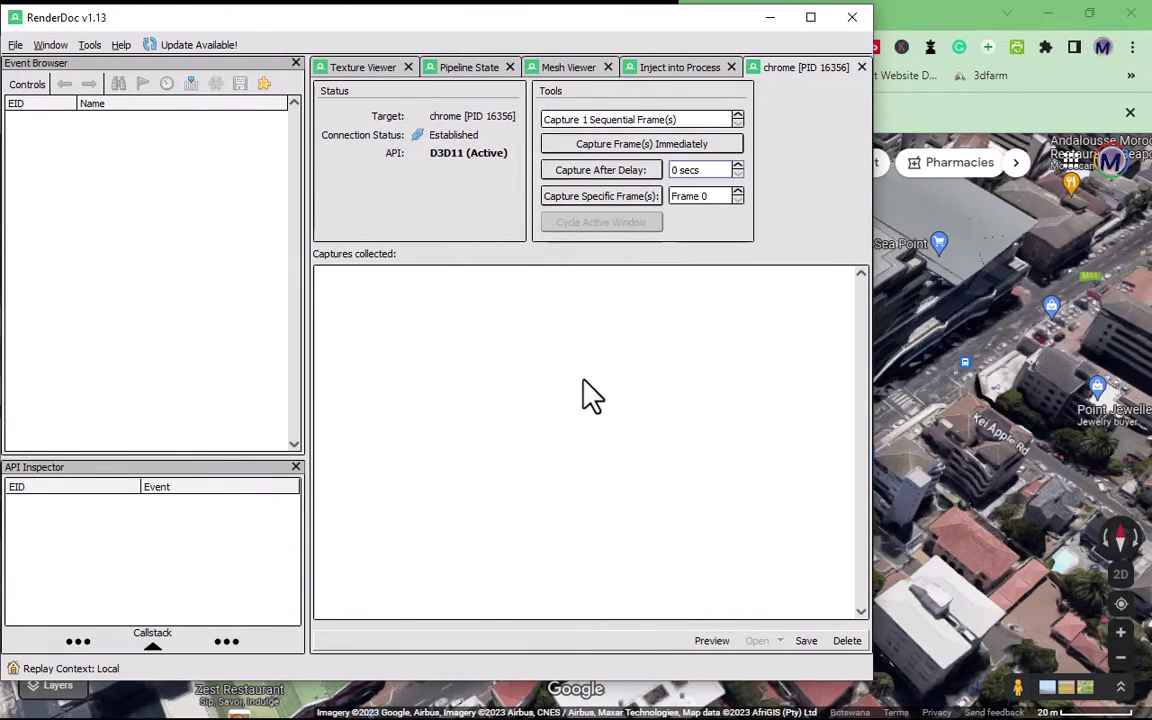
click(738, 166)
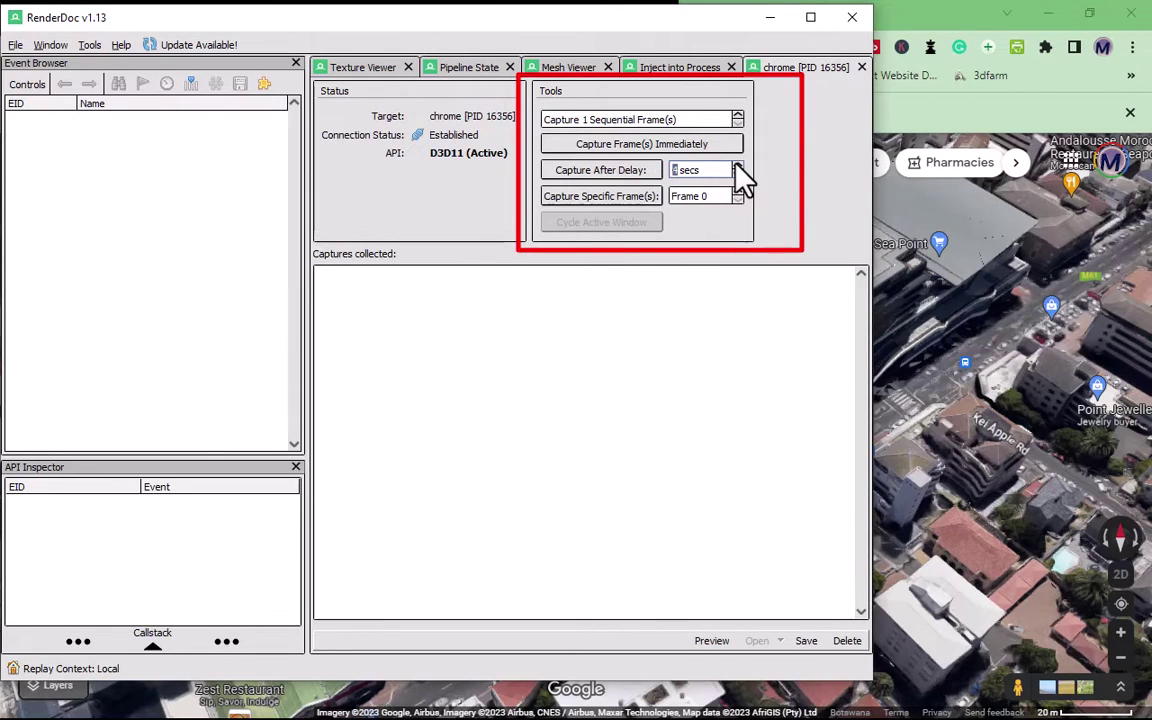
click(600, 178)
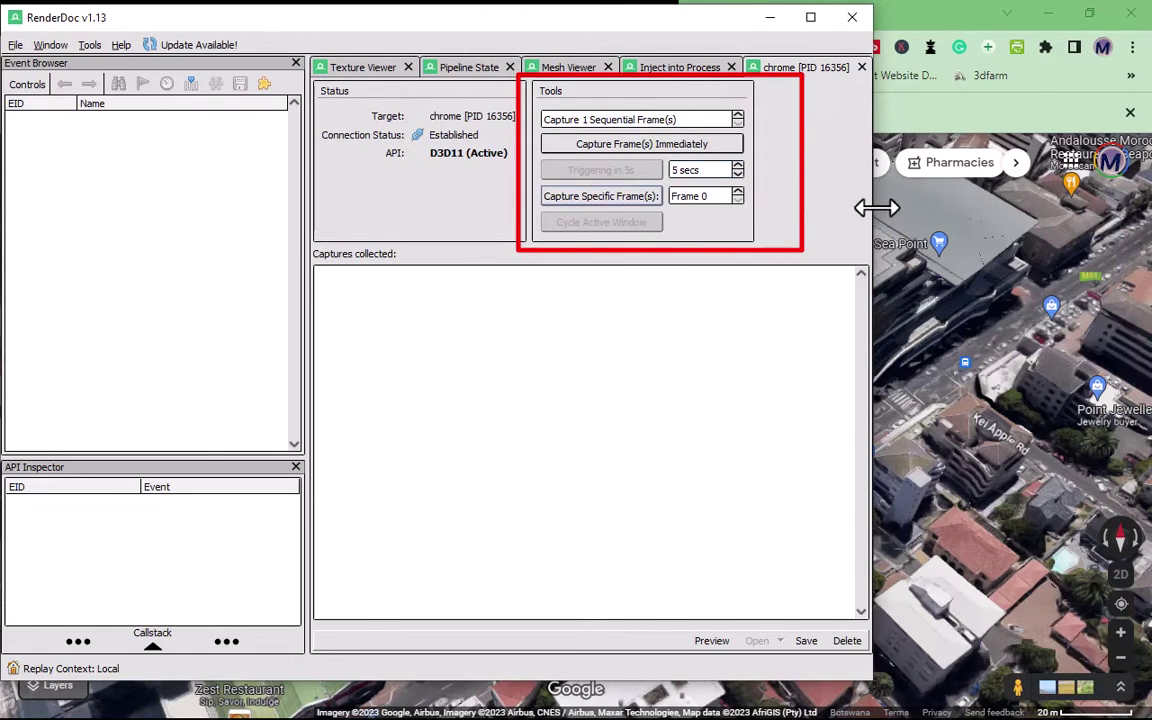
click(970, 140)
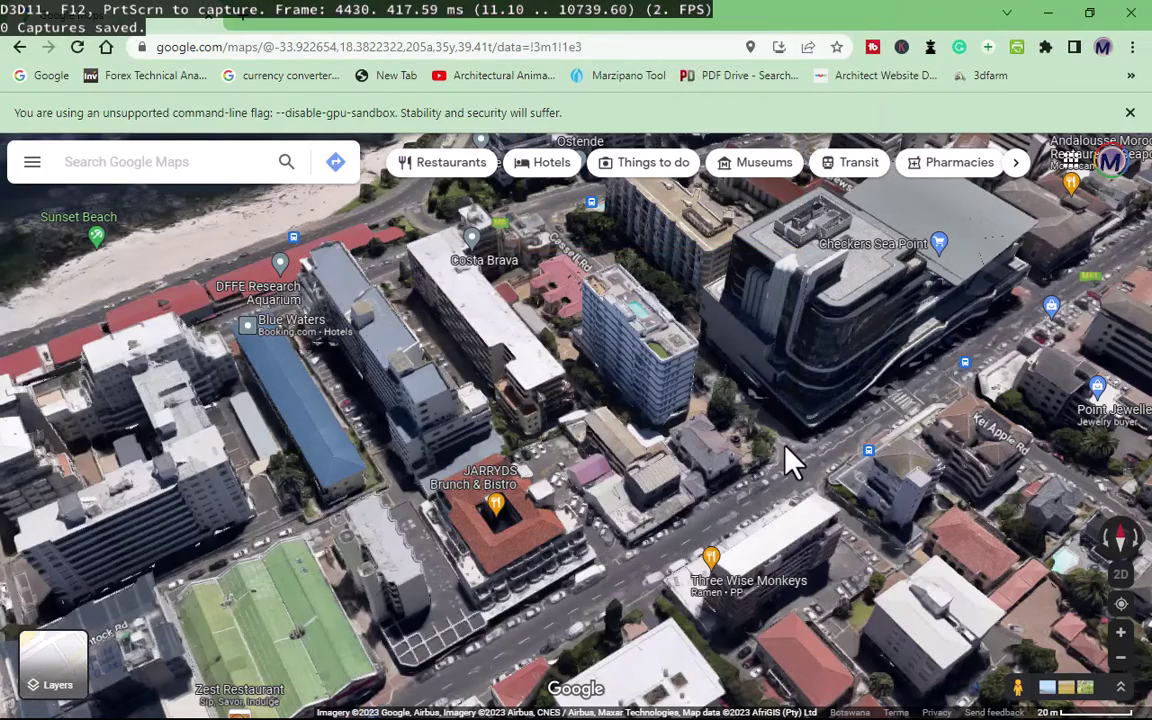
scroll(786, 447, up, 1)
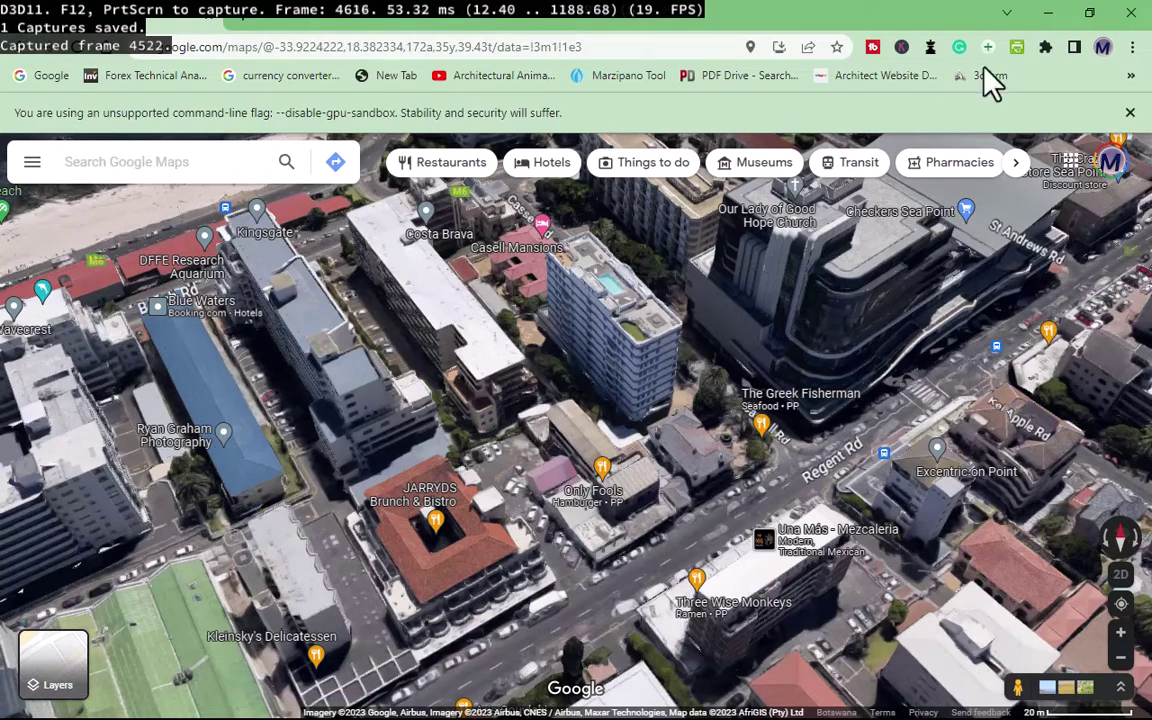
click(1045, 13)
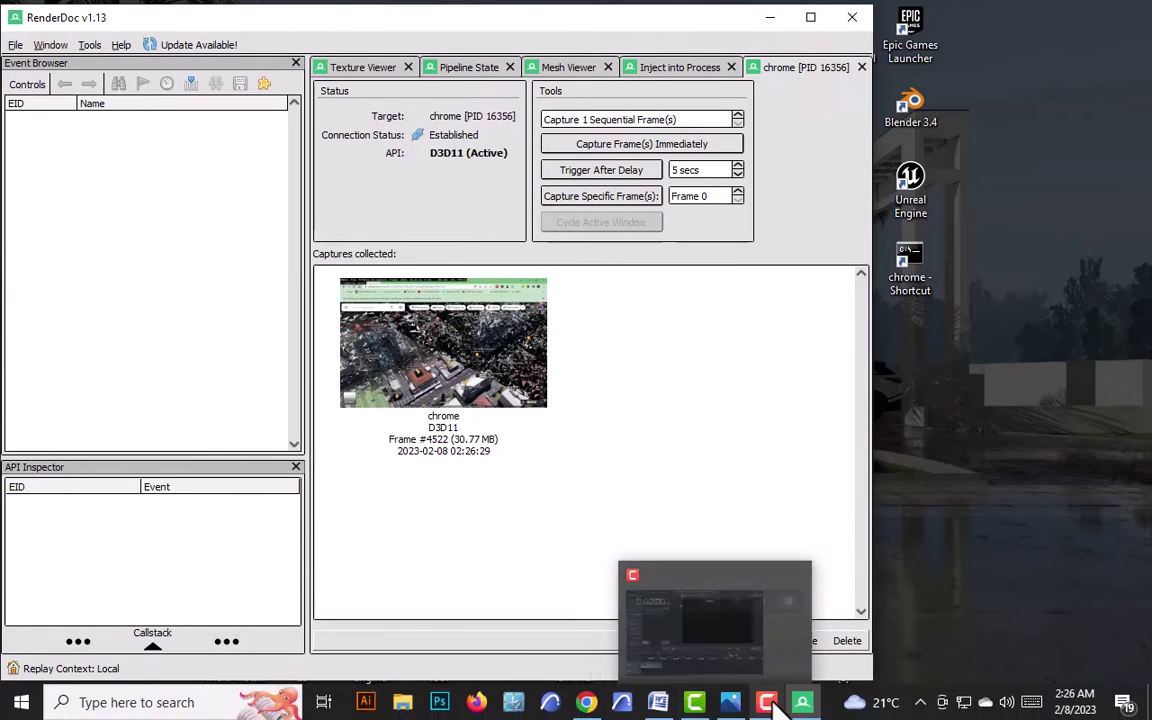
click(802, 703)
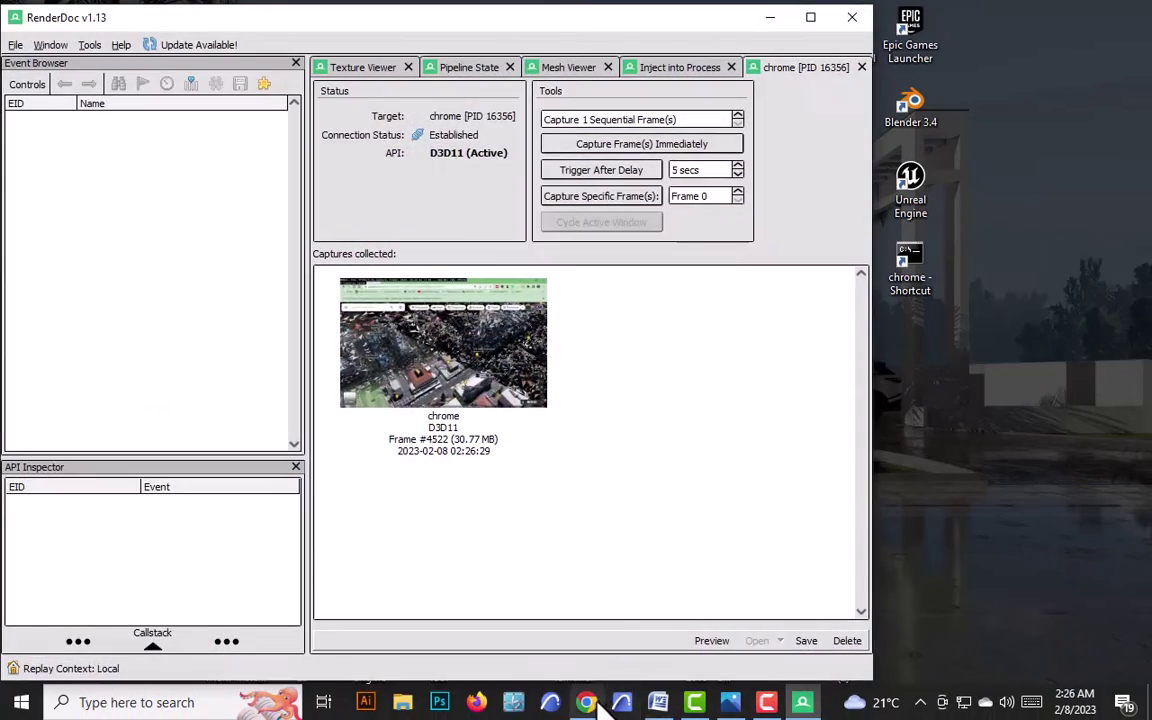
Step: Reframe the Chrome map closely on the Checkers Sea Point building and capture one frame immediately with RenderDoc
click(592, 704)
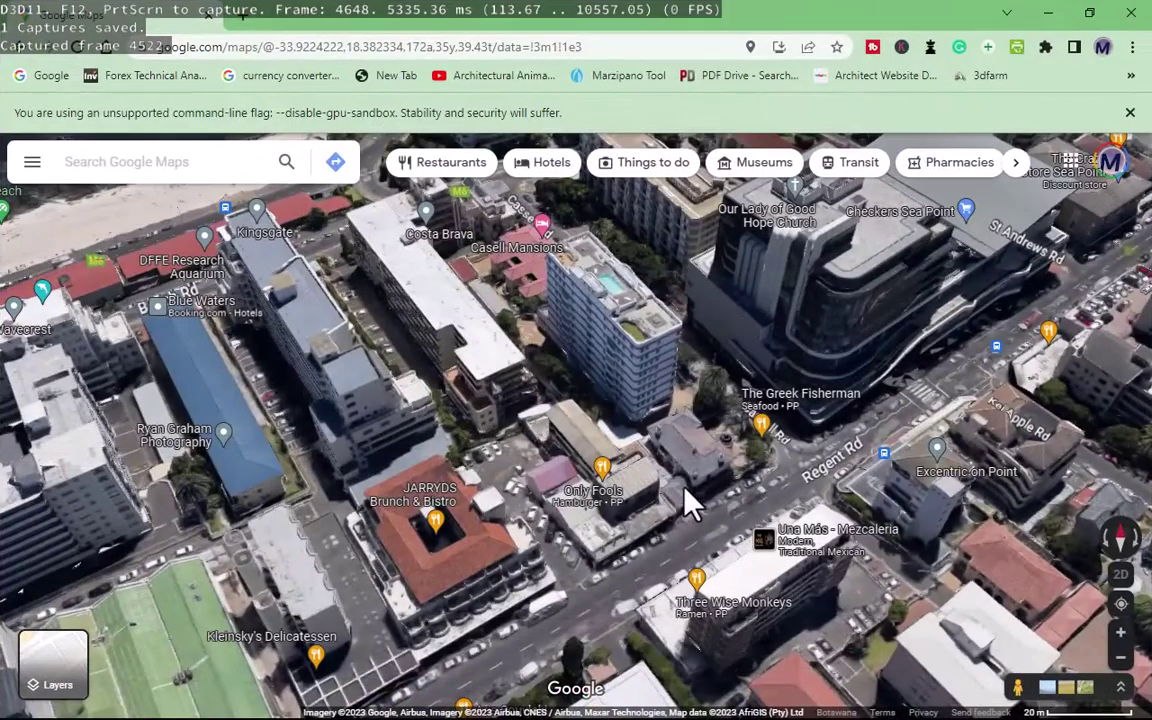
drag(690, 505, 527, 560)
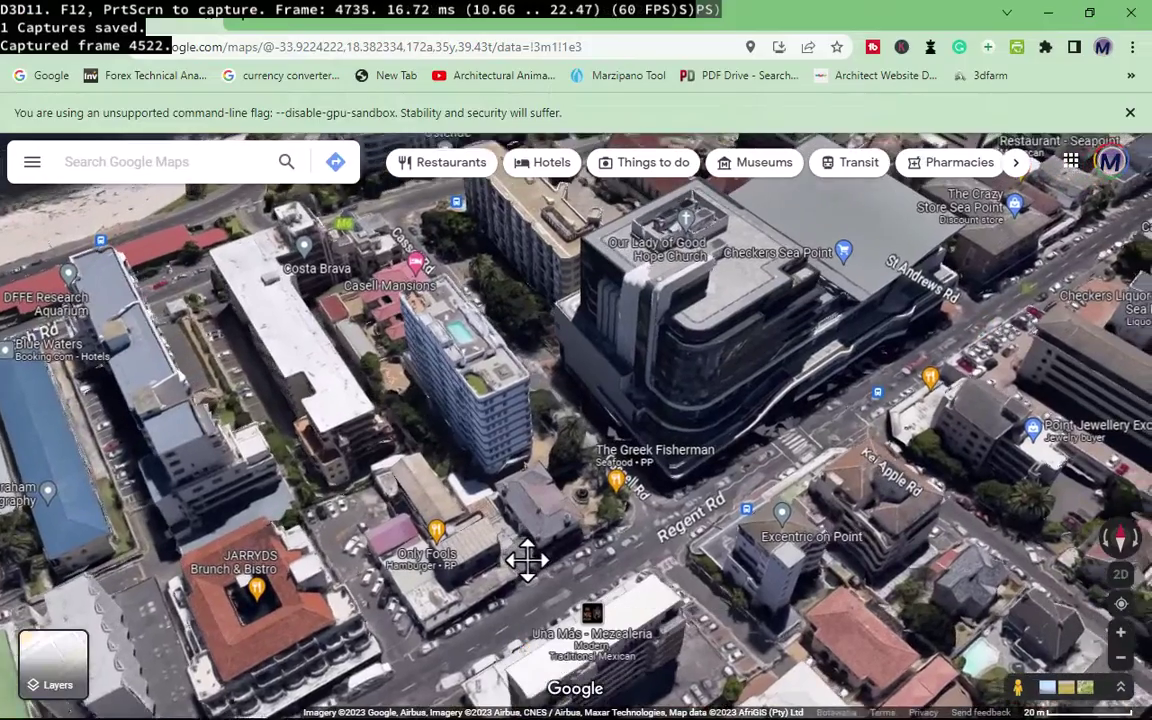
scroll(663, 548, up, 3)
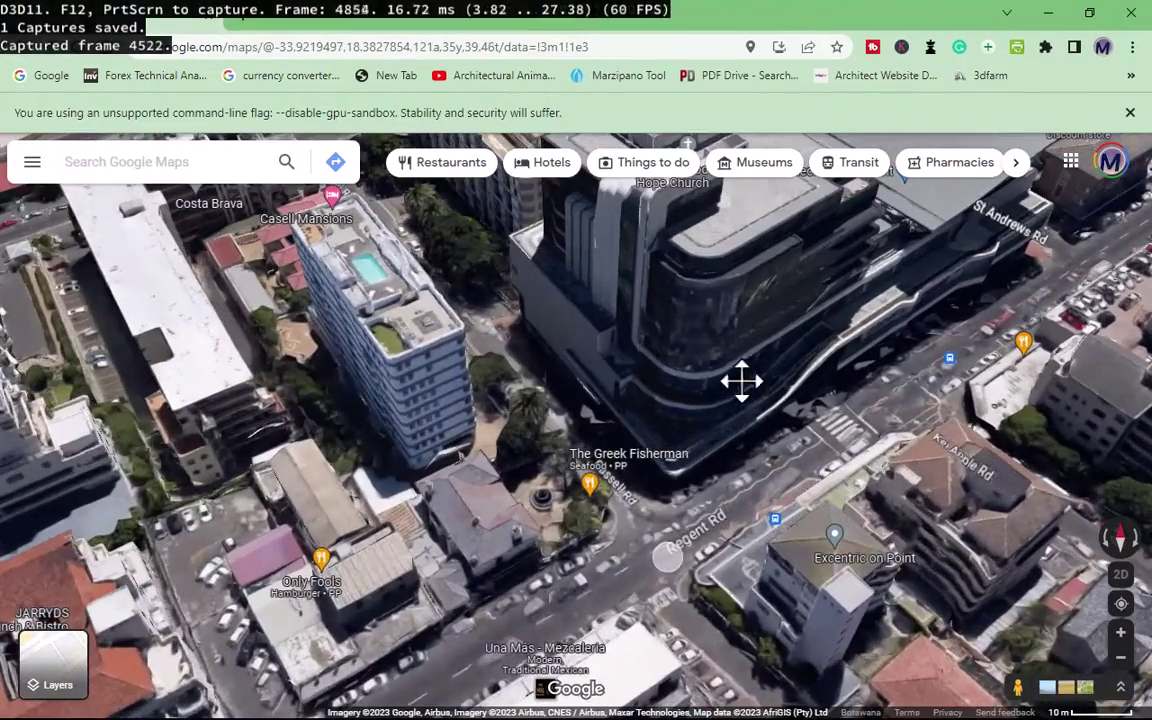
drag(741, 381, 745, 490)
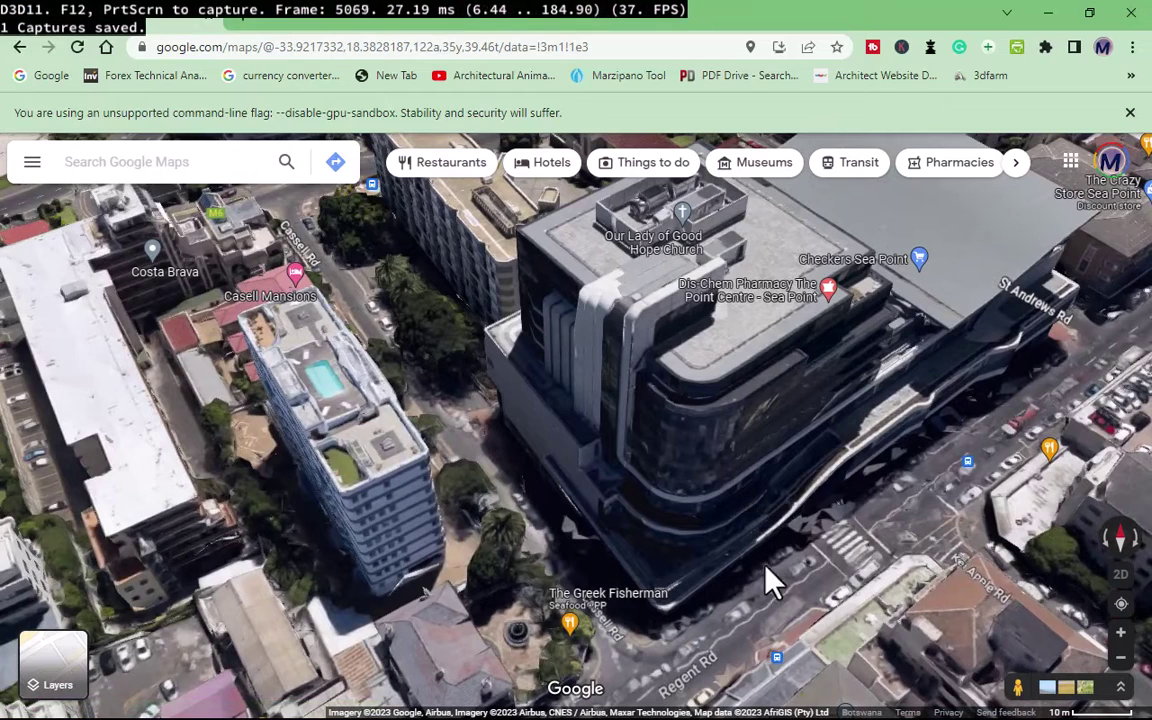
key(super)
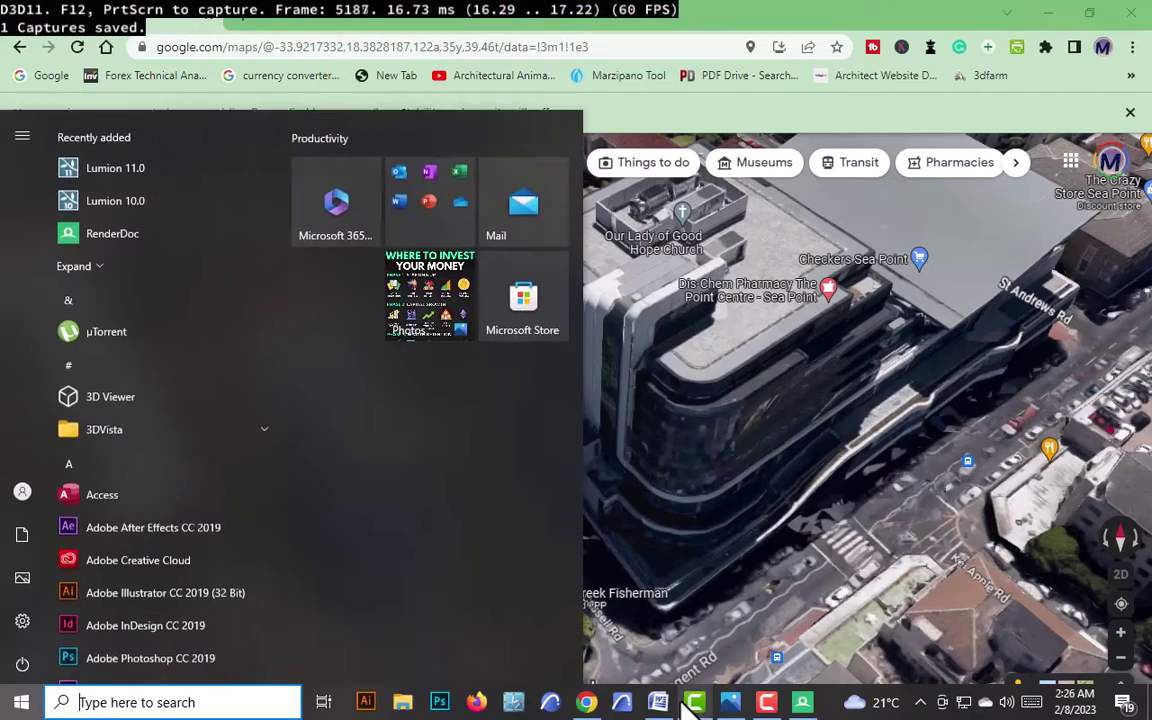
click(802, 702)
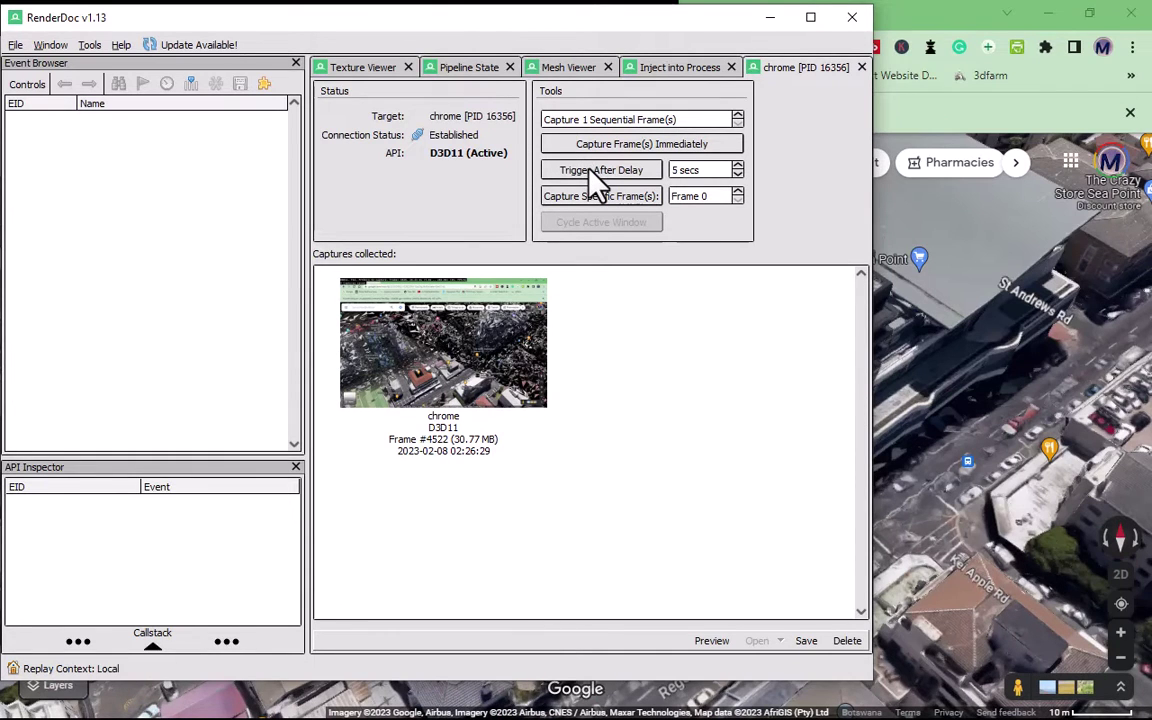
click(617, 146)
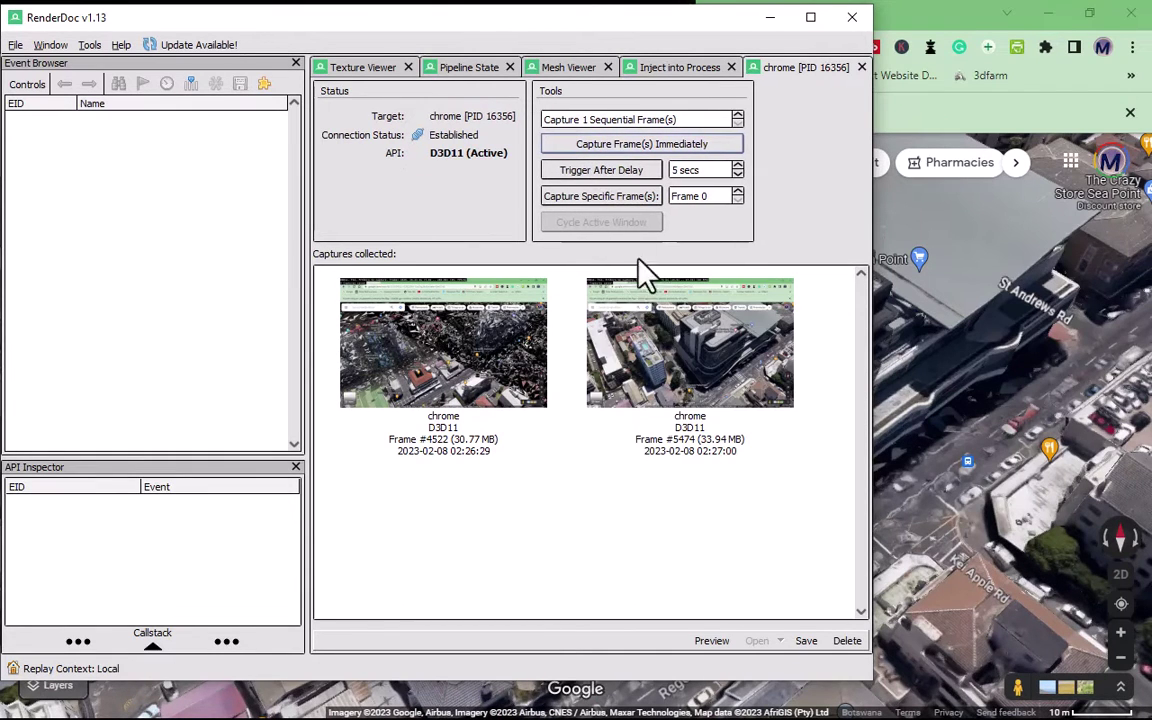
Step: Show a wider area of the blocks along Regent Road in Chrome and capture another frame immediately with RenderDoc
click(940, 448)
scroll(846, 342, down, 3)
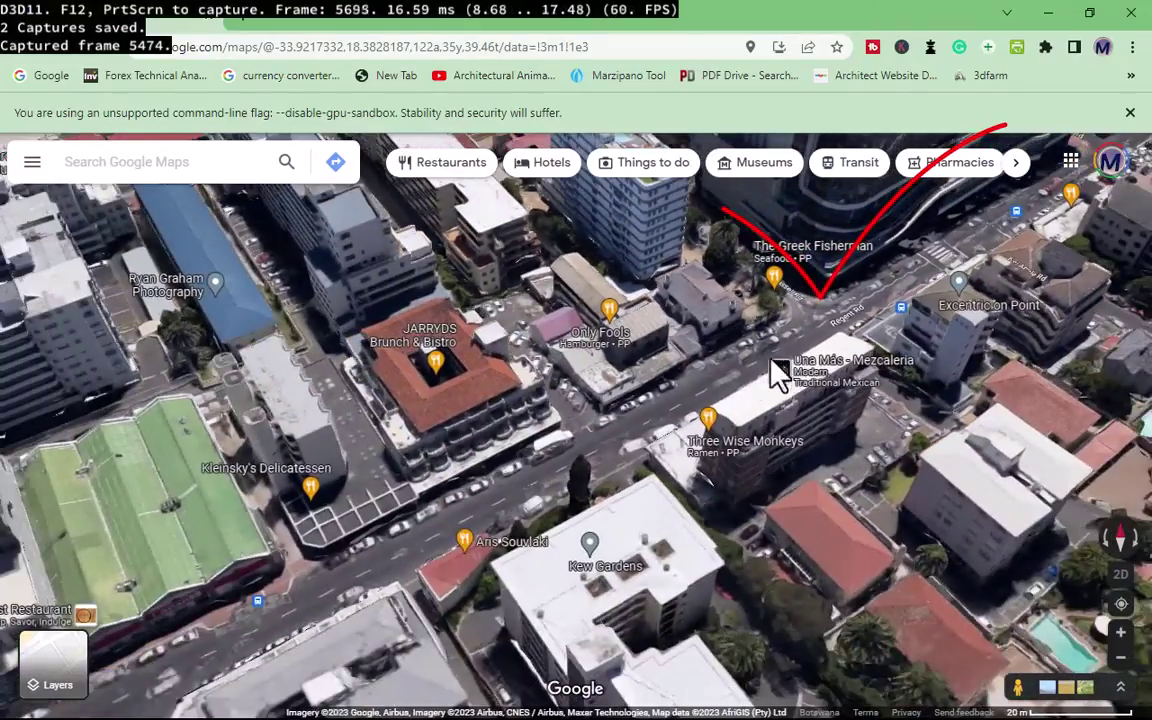
drag(780, 375, 572, 475)
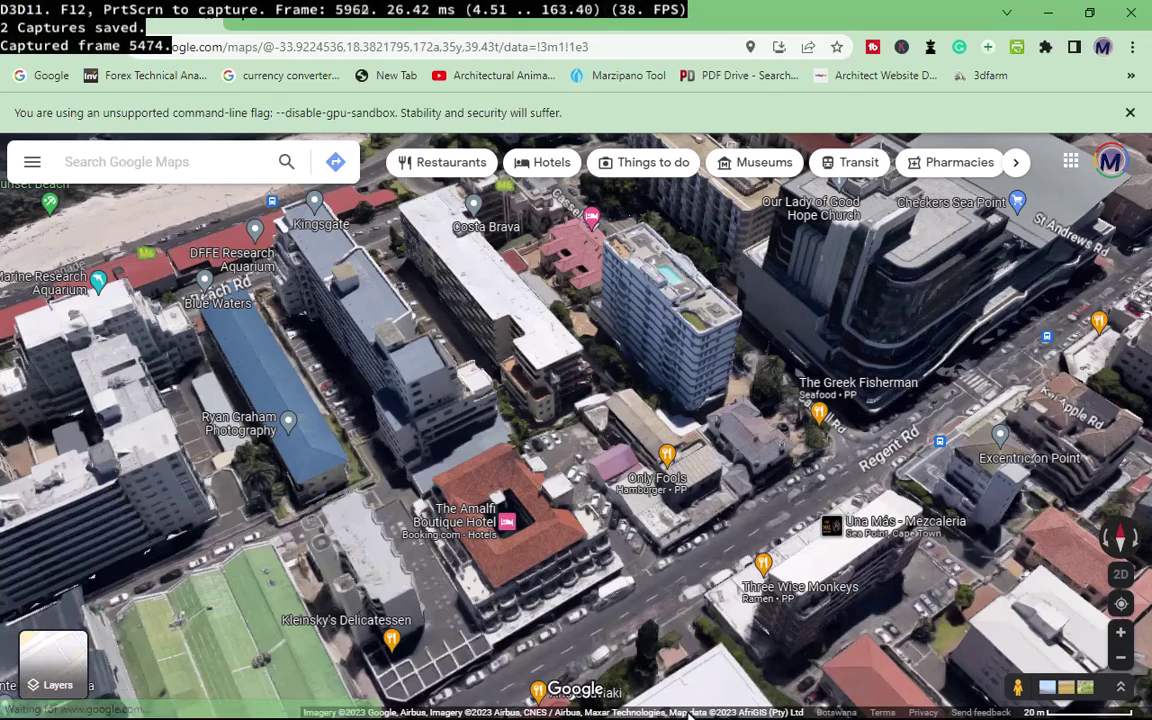
key(super)
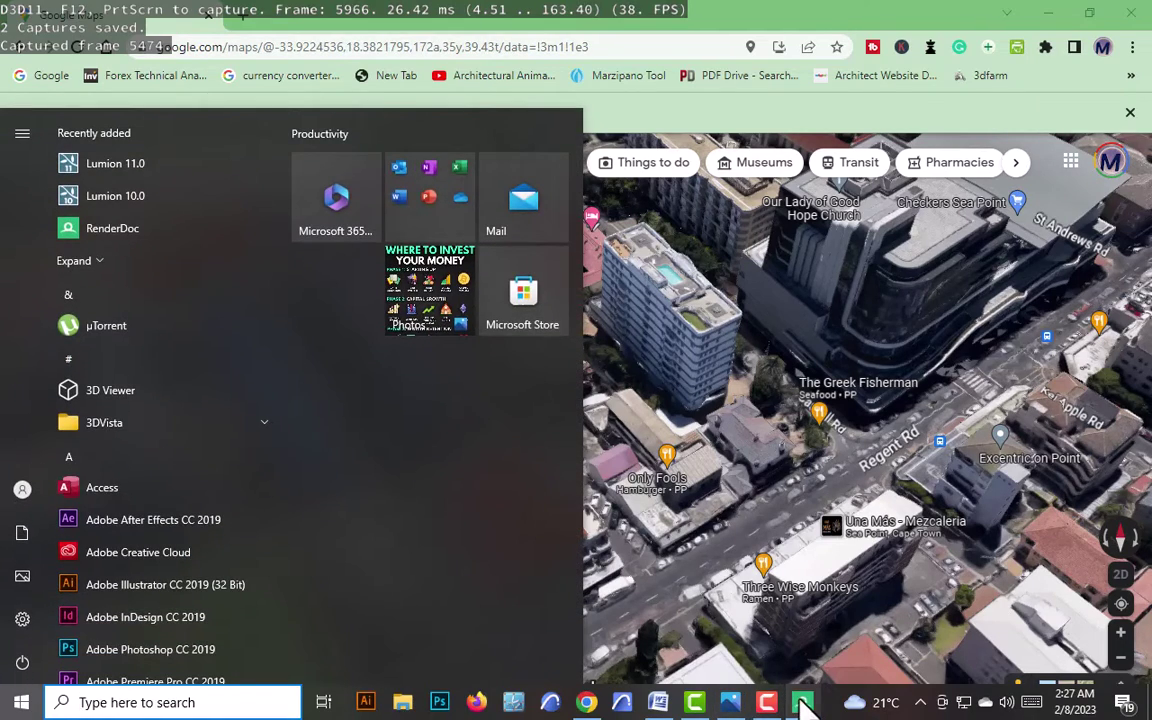
click(803, 703)
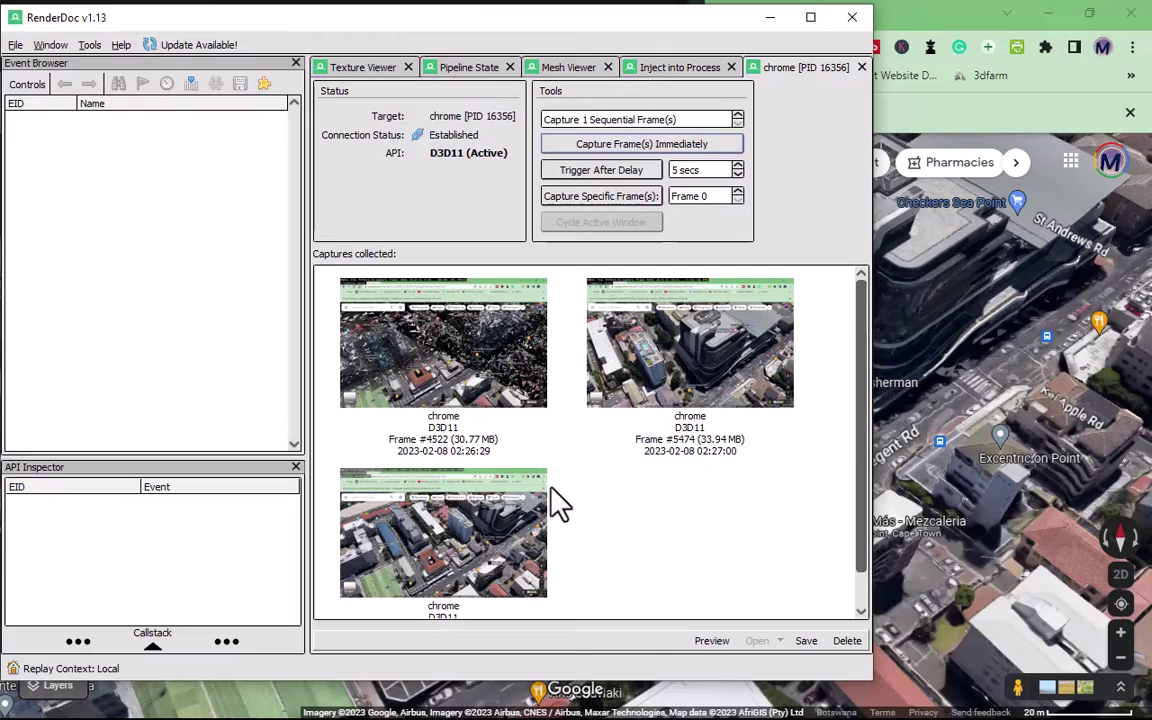
scroll(1110, 292, down, 5)
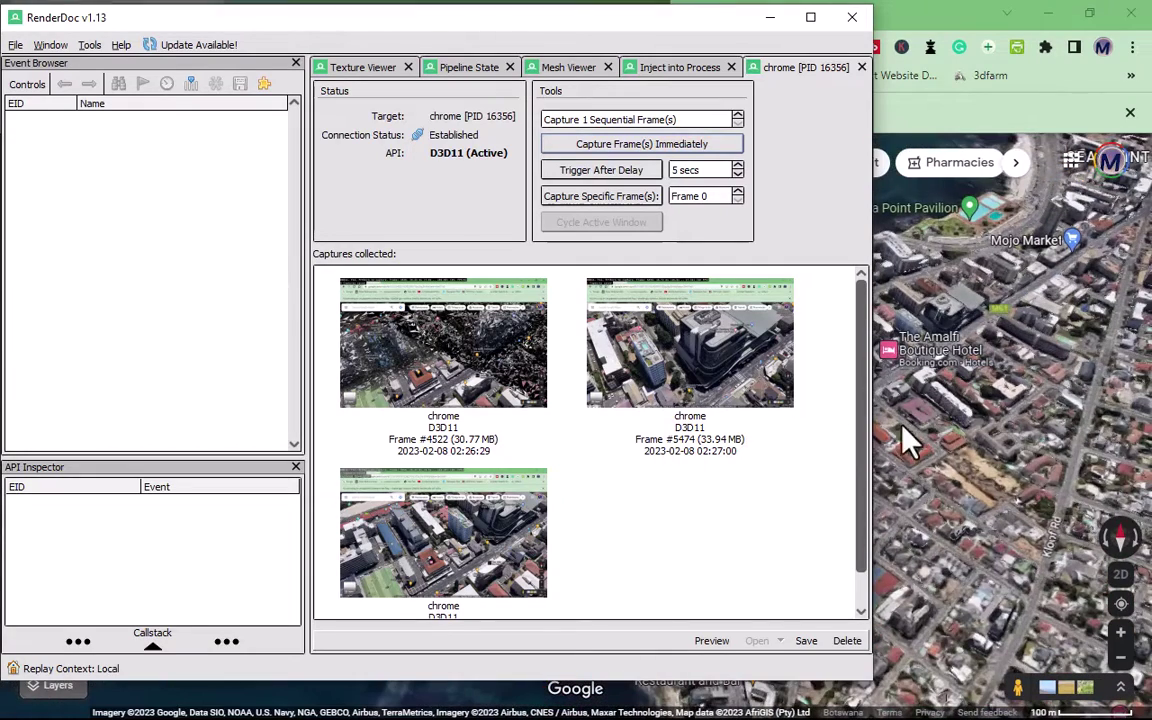
Step: Save the capture of frame #5474 as Capetown in a new folder named Saved models
click(672, 372)
right_click(681, 386)
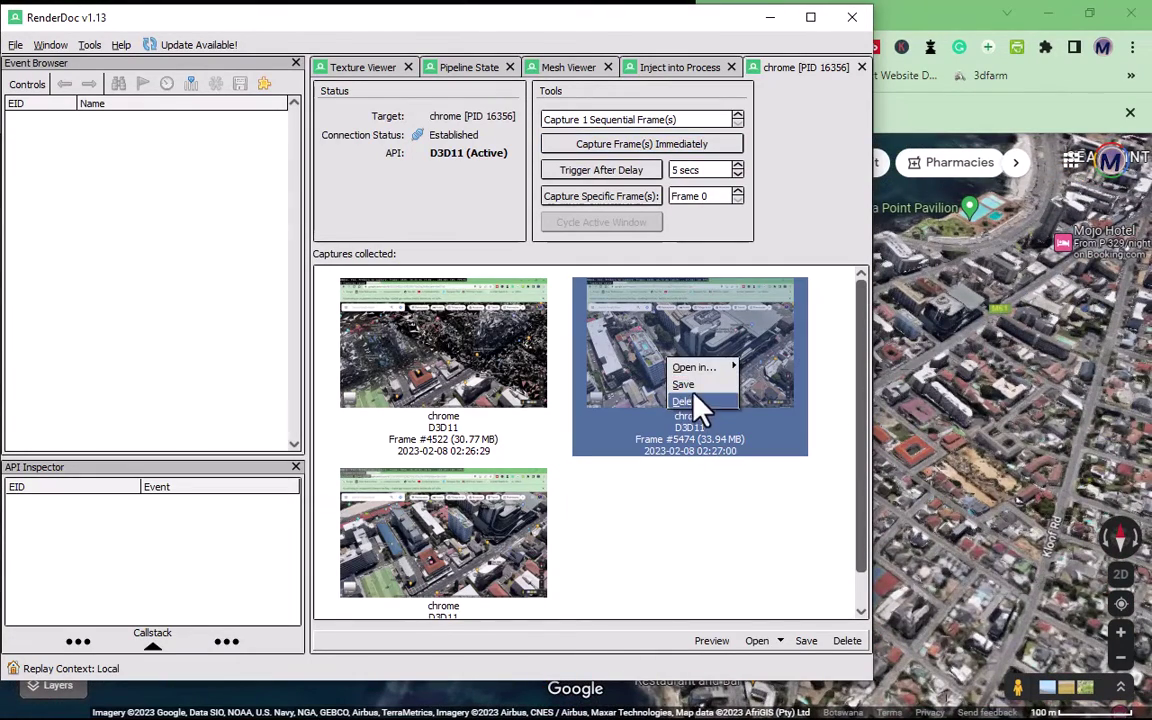
click(697, 405)
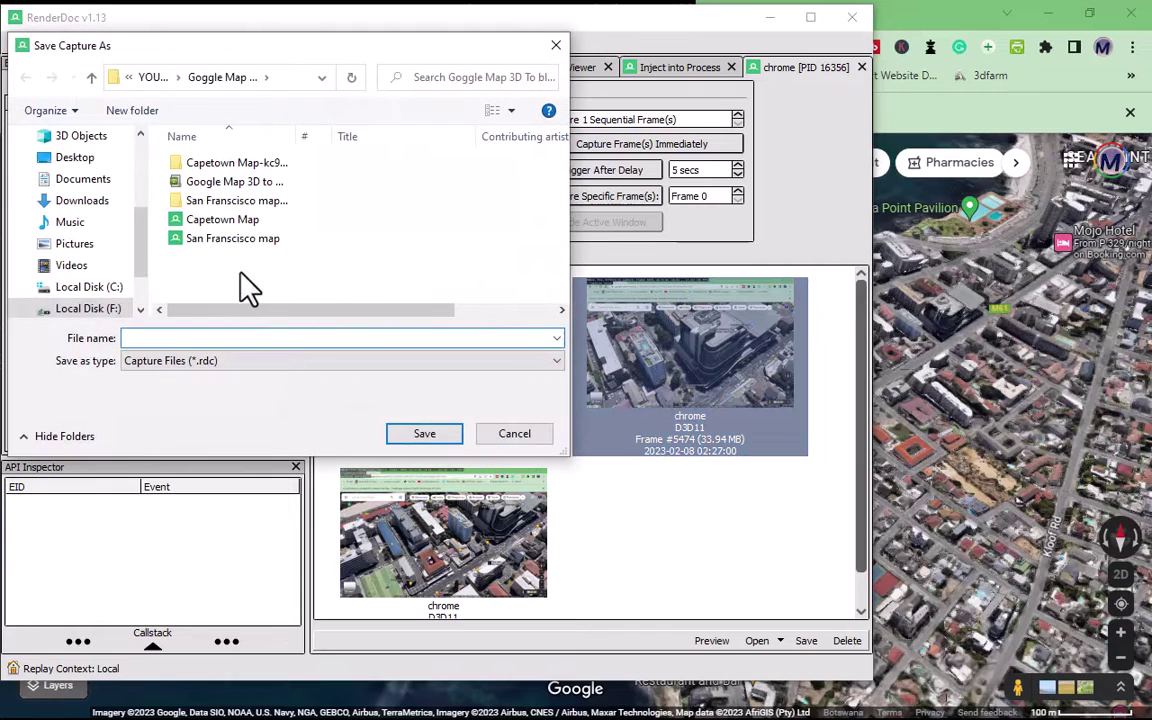
drag(352, 45, 808, 87)
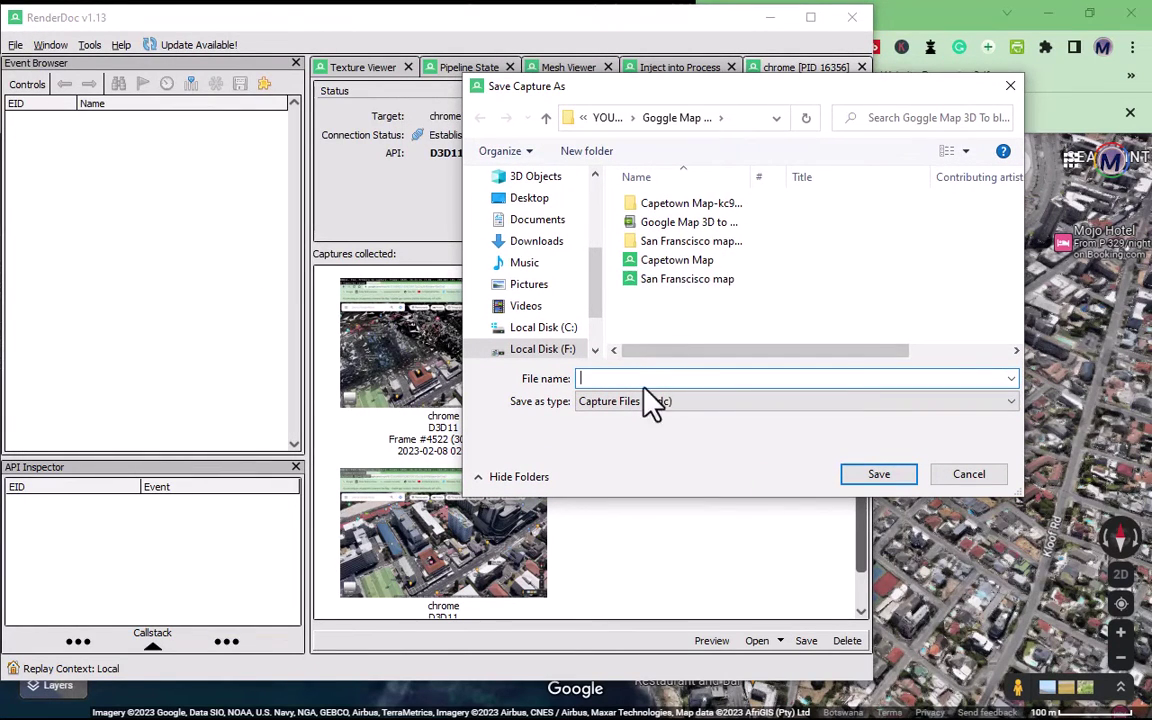
click(588, 151)
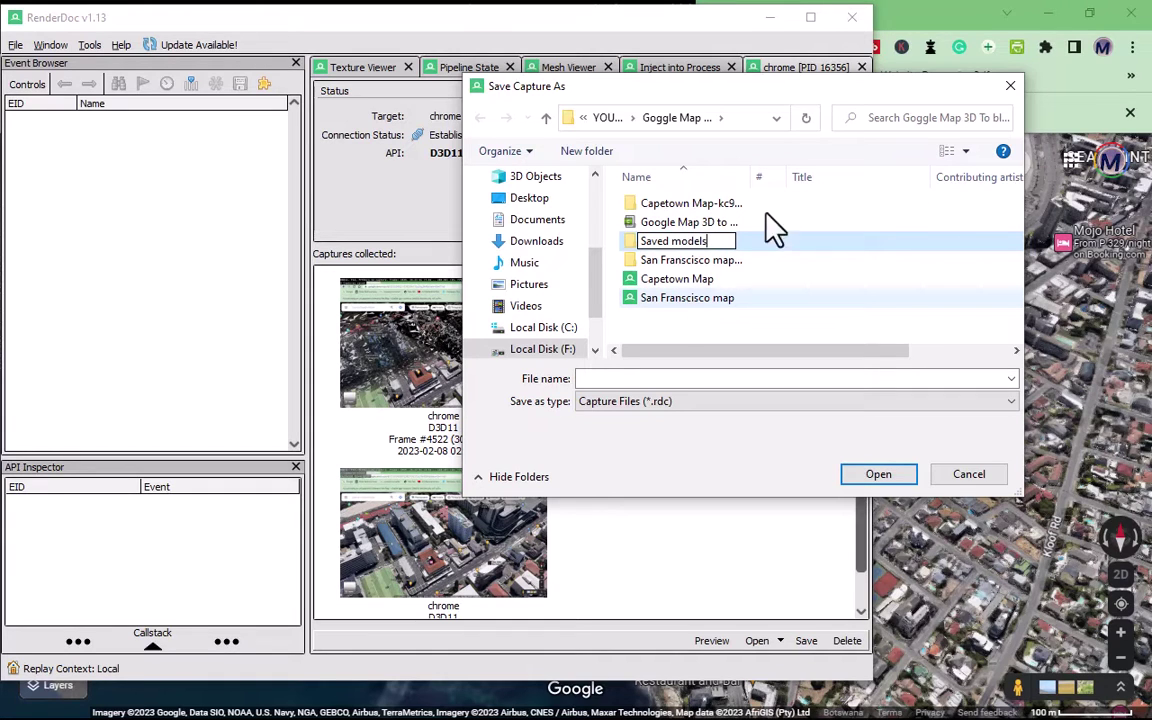
key(Return)
double_click(699, 261)
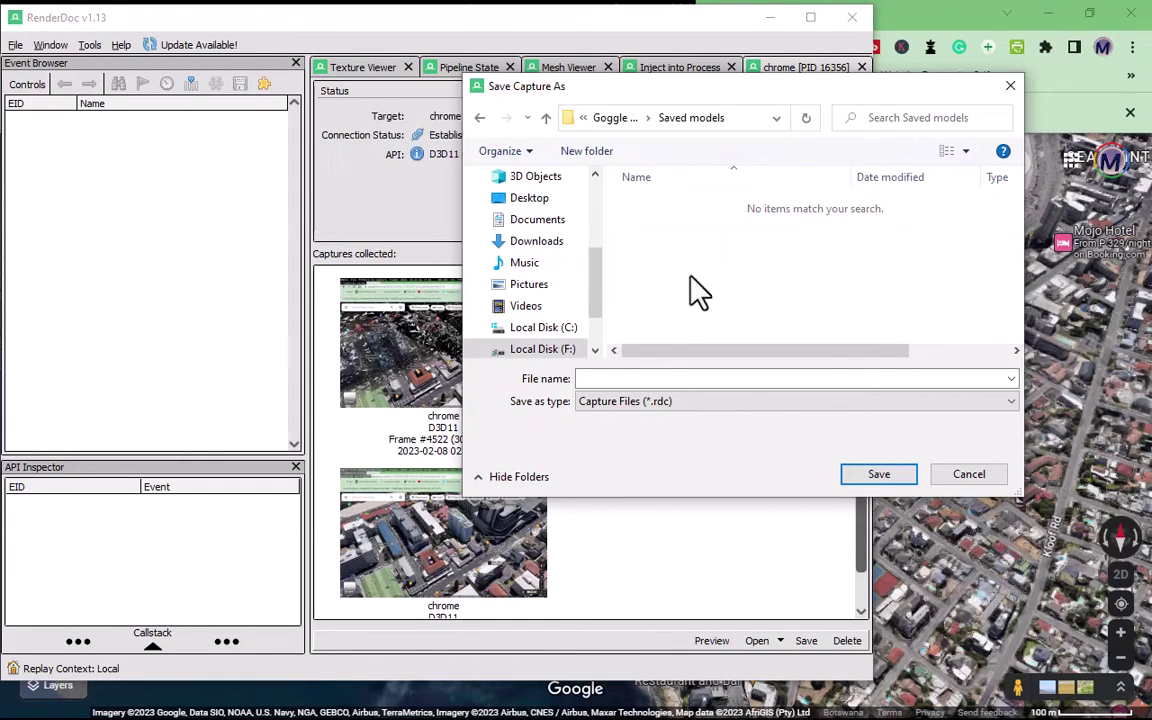
click(636, 381)
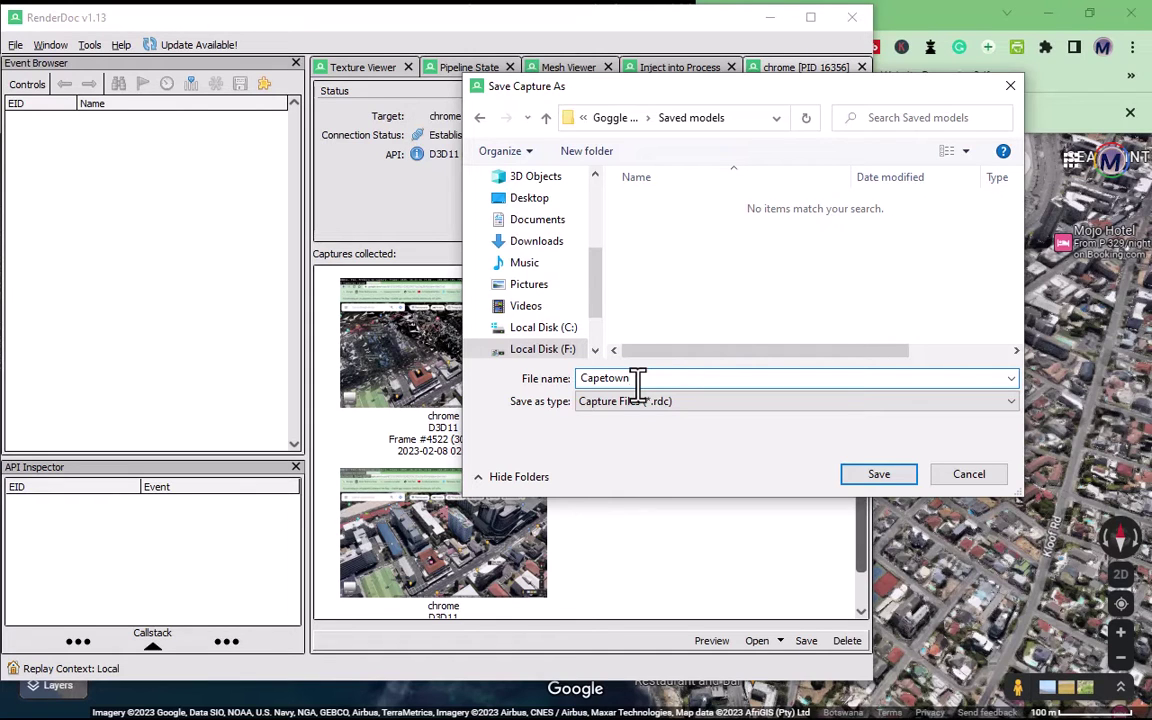
click(877, 475)
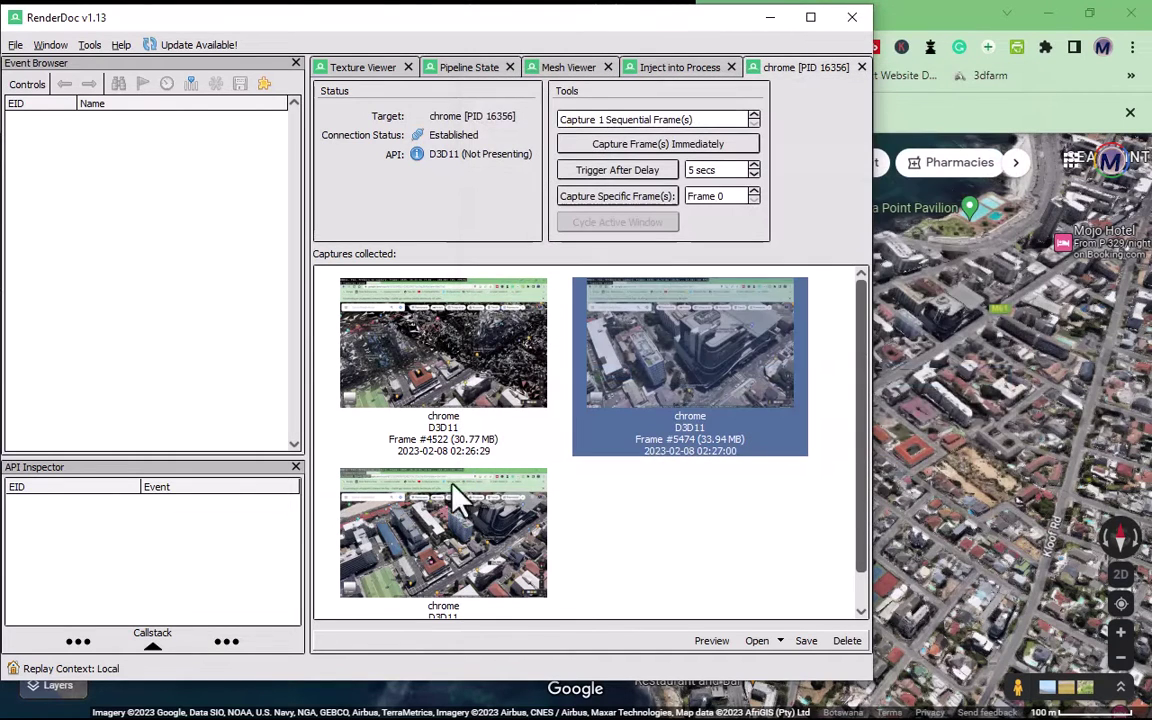
Step: Save the capture of frame #5967 as Capetown ii in the Saved models folder
right_click(411, 545)
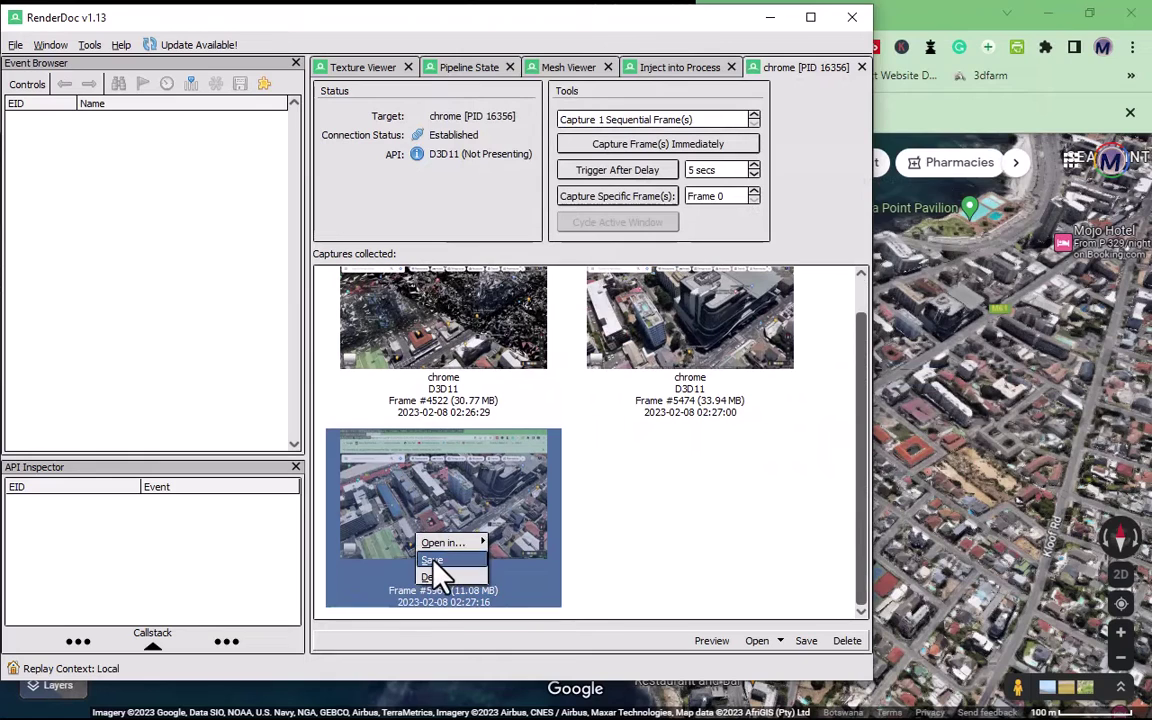
click(440, 575)
click(684, 205)
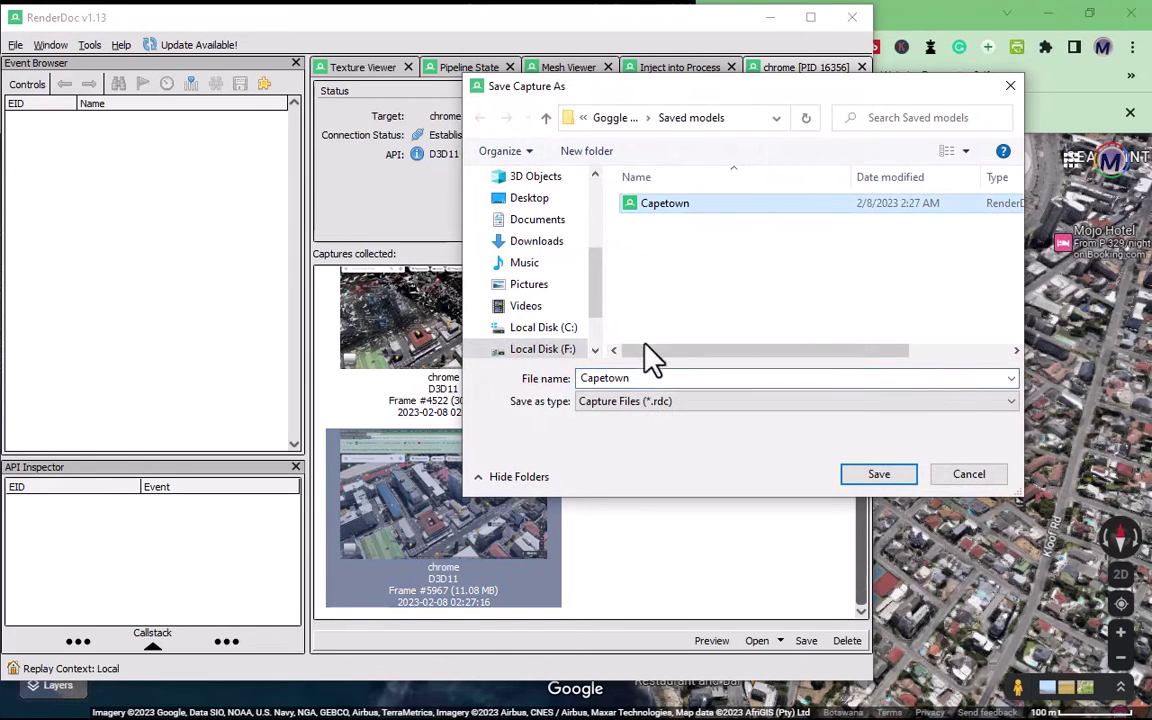
double_click(648, 378)
click(648, 378)
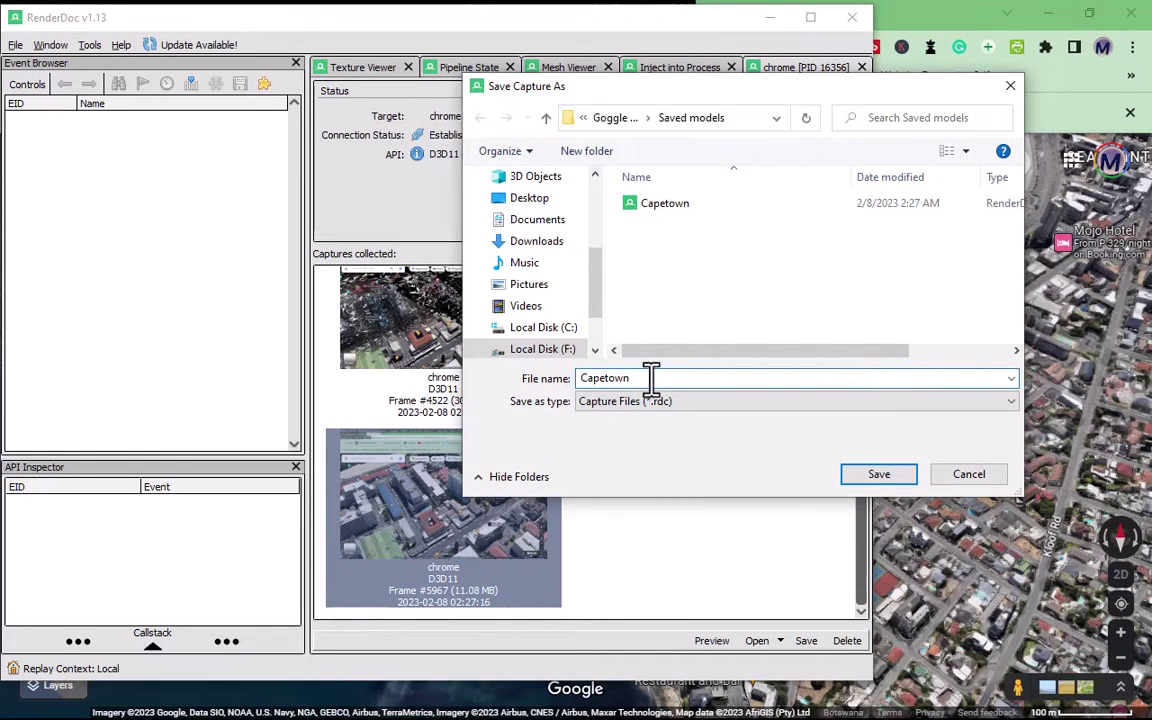
click(870, 475)
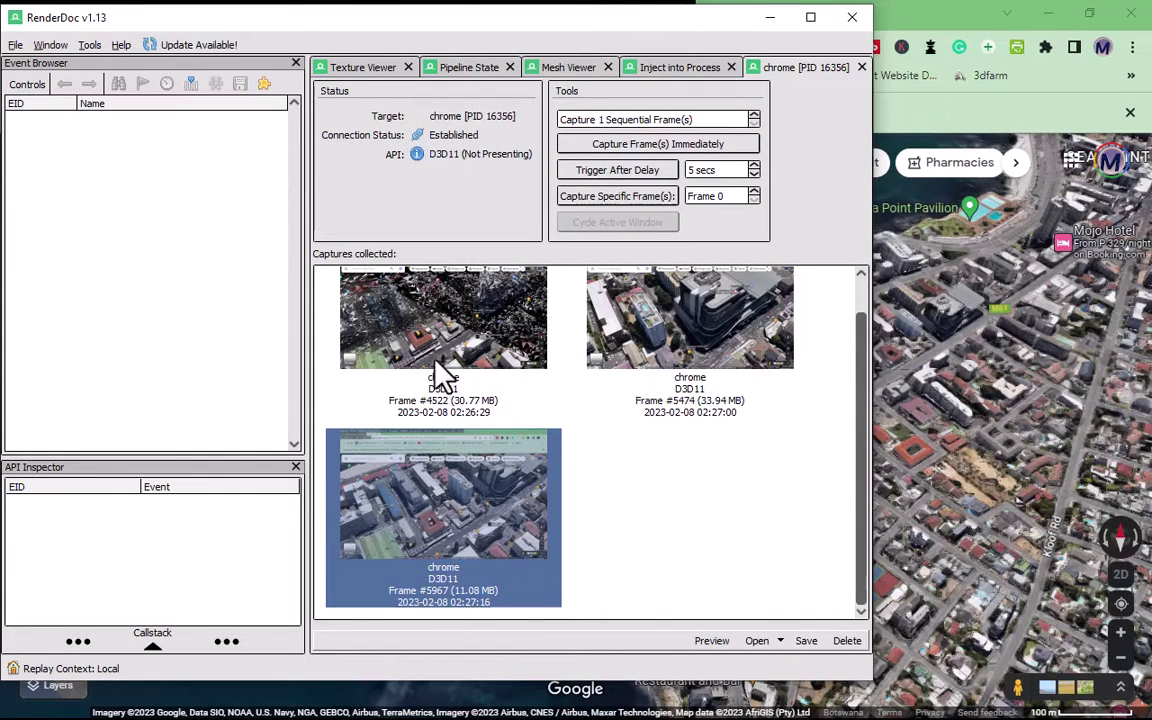
Step: Save the capture of frame #4522 in the Saved models folder under a new name extended from Capetown ii
click(440, 372)
right_click(424, 342)
click(458, 375)
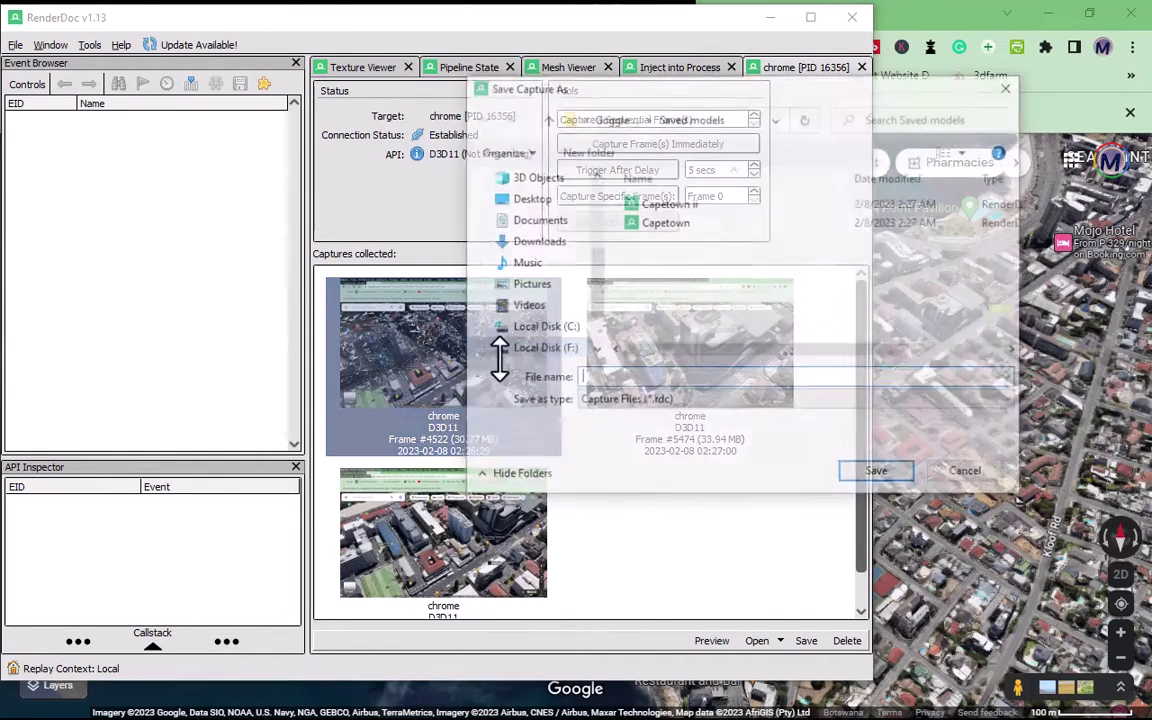
click(672, 205)
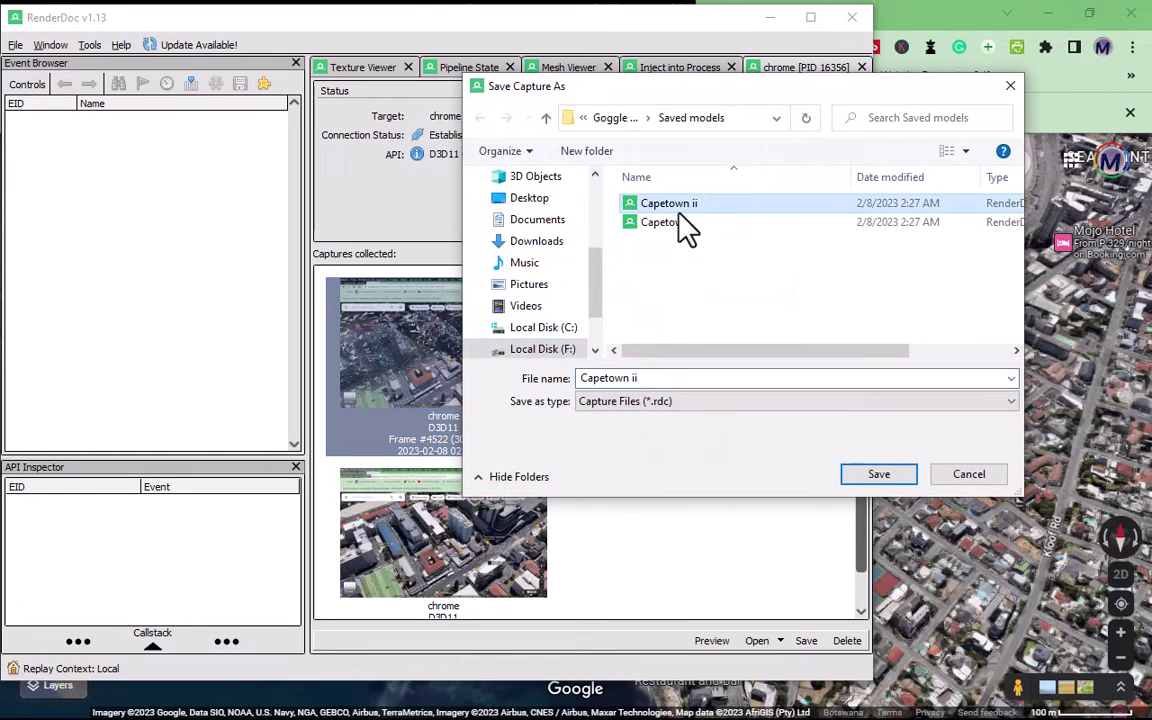
double_click(652, 380)
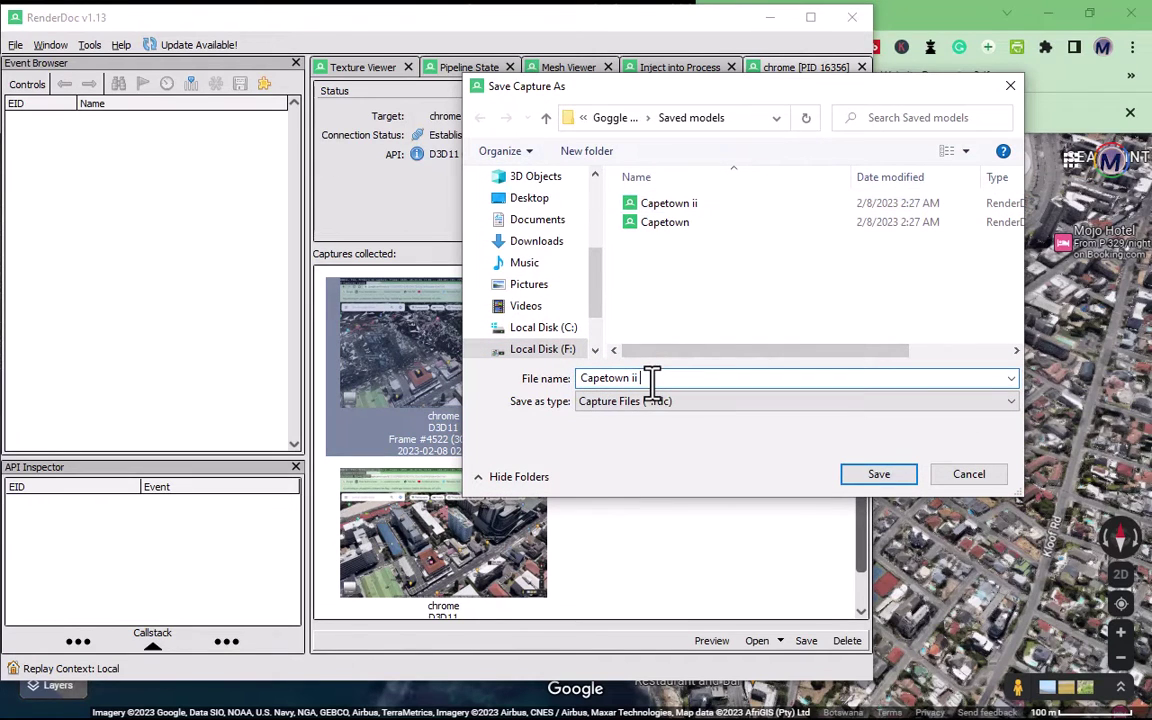
click(878, 476)
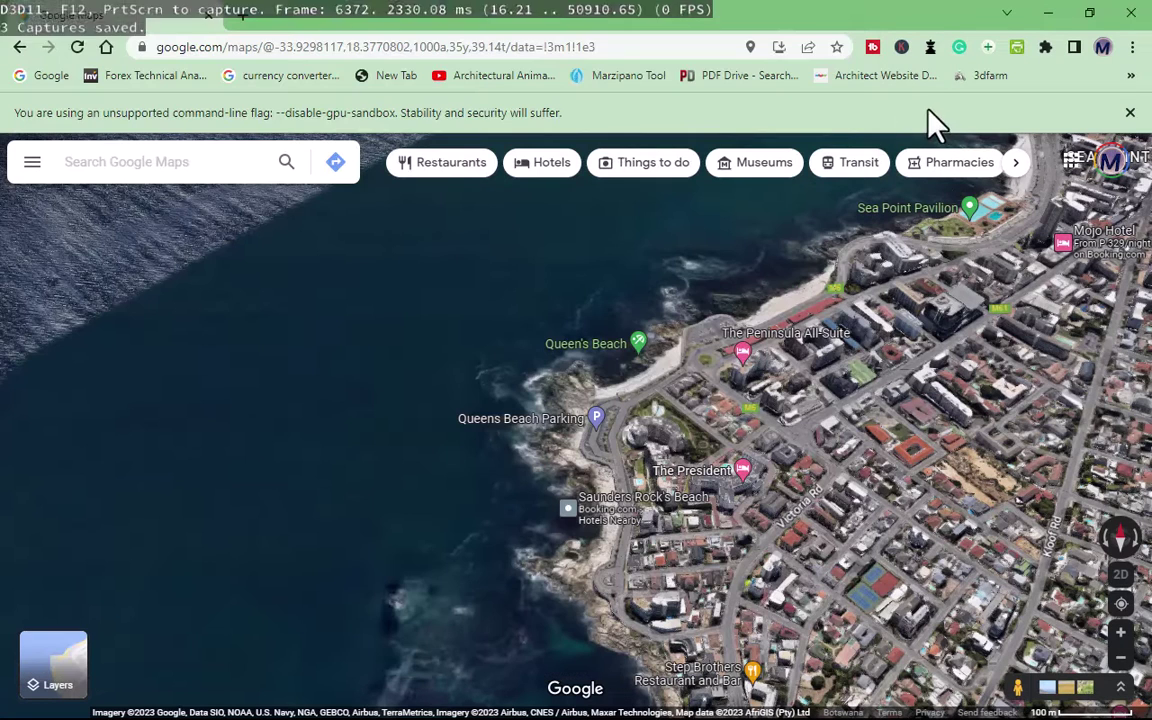
Step: Switch to Chrome, load the Google Maps 3D view at 37.6305908,-122.486535 in Pacifica, and frame Oceana High School
click(931, 121)
click(530, 47)
text(https://www.google.com/maps/@37.6305908,-122.486535,1045a,35y,39.12t/data=!3m1!1e3)
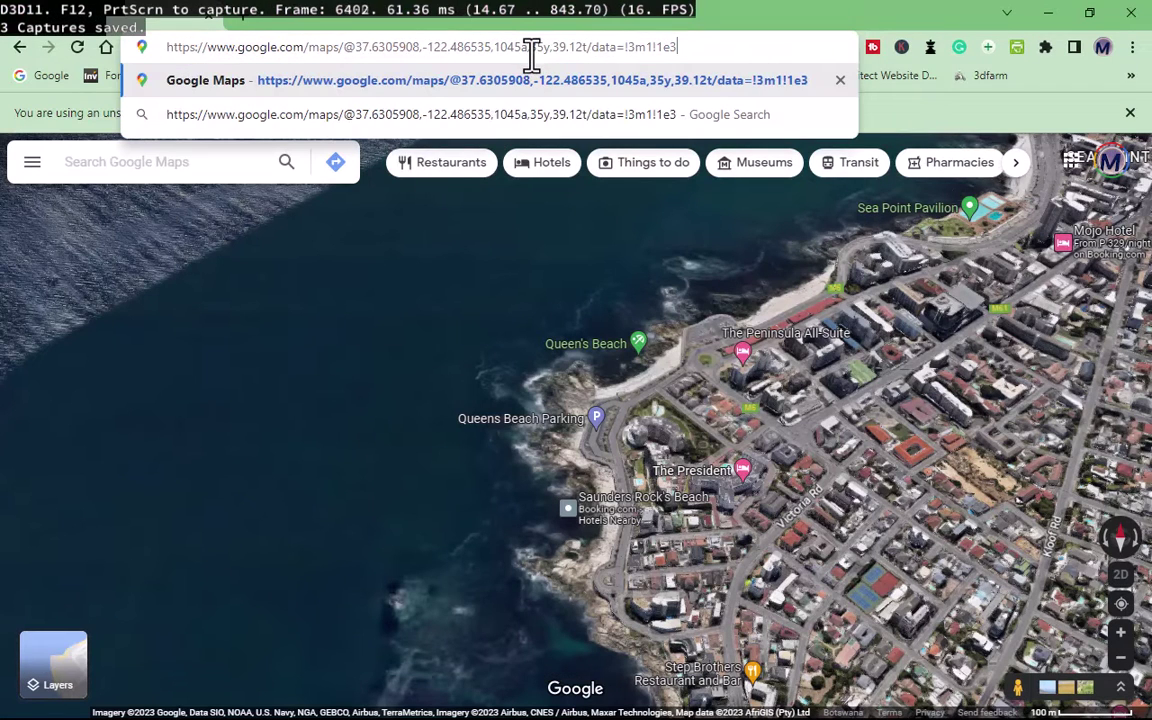
key(Return)
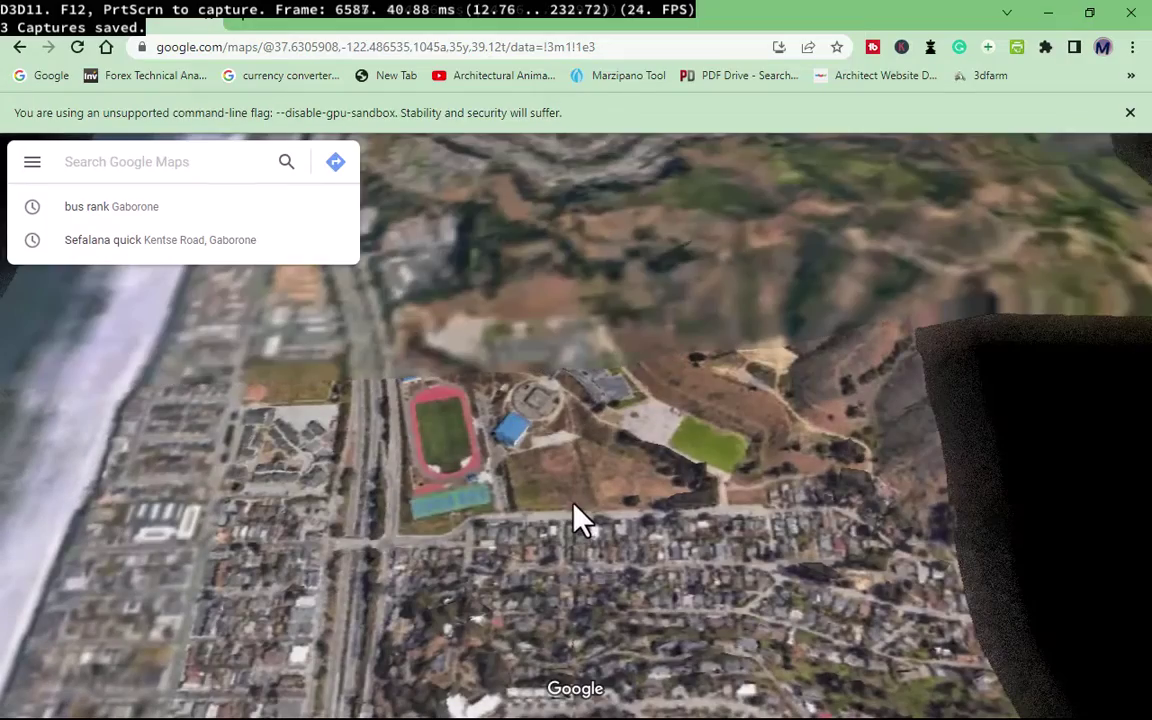
drag(573, 519, 586, 432)
scroll(580, 436, down, 3)
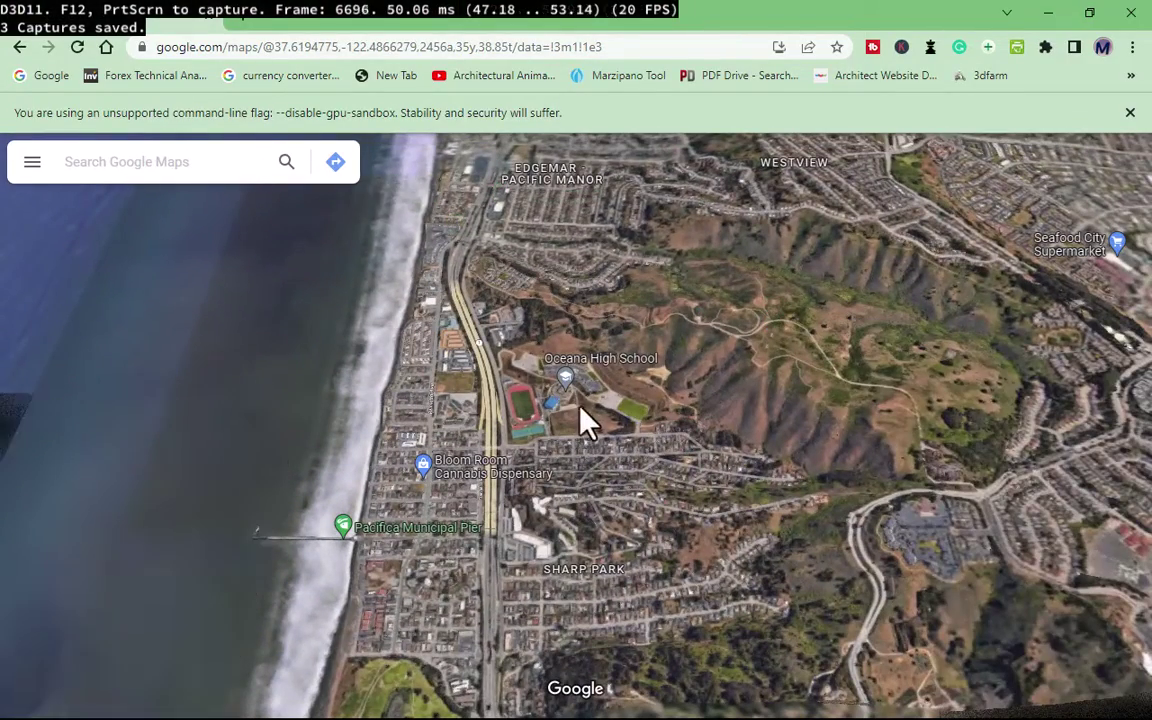
scroll(526, 376, up, 3)
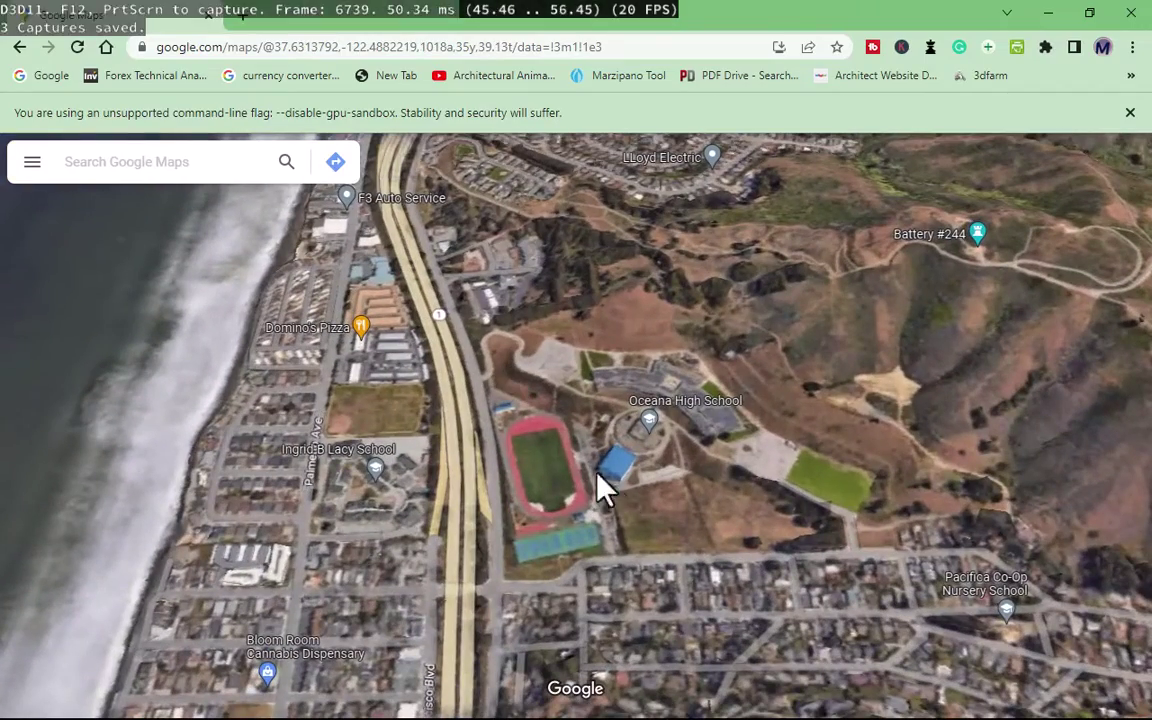
scroll(656, 507, up, 1)
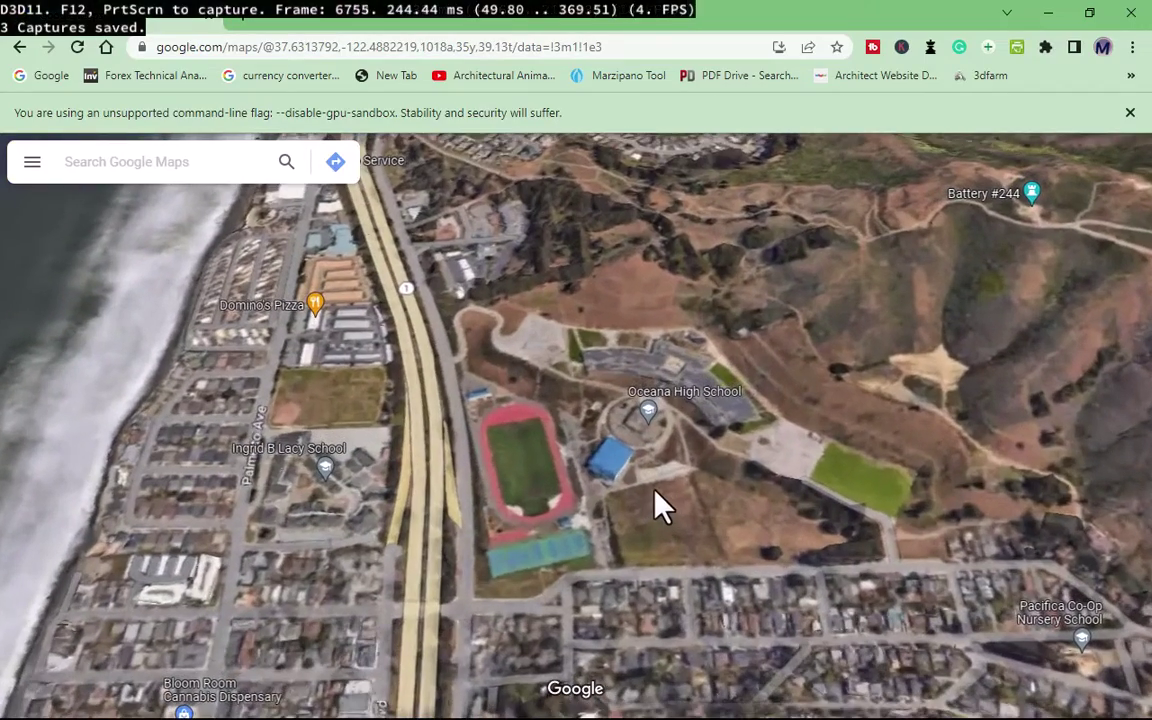
mouse_move(874, 339)
mouse_down()
mouse_move(877, 314)
mouse_move(871, 322)
mouse_up()
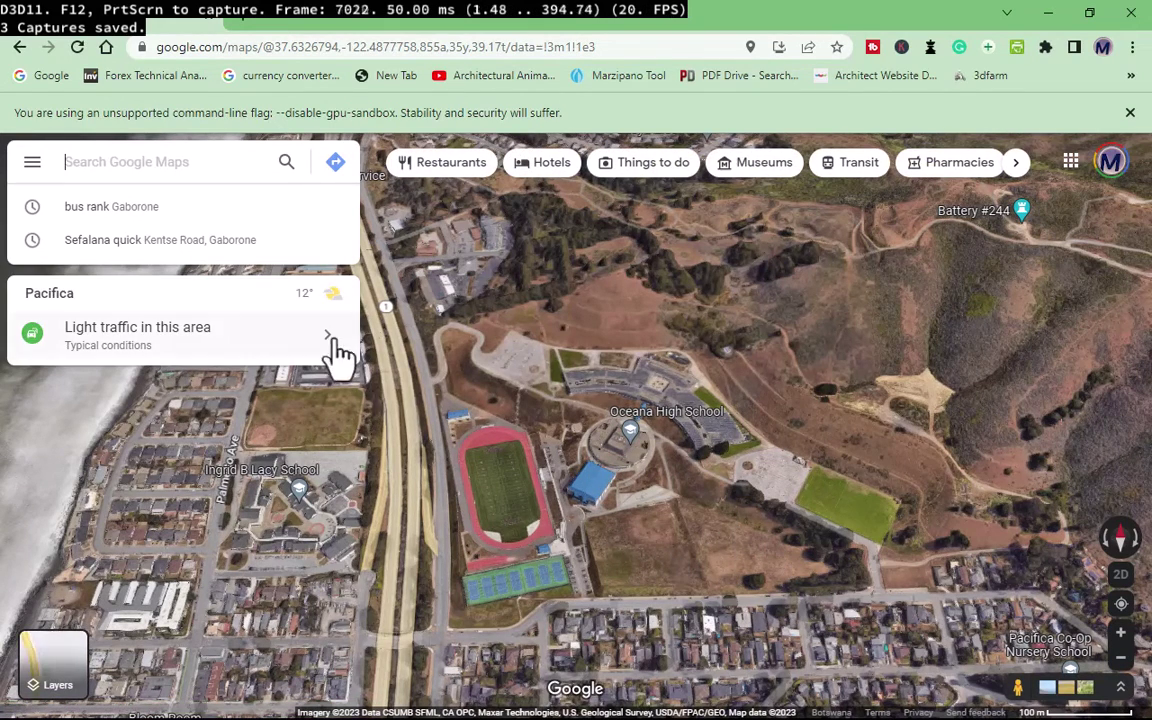
Step: Open the area's traffic details and plot driving directions from Sharp Park to the open field beside Oceana High School
click(337, 342)
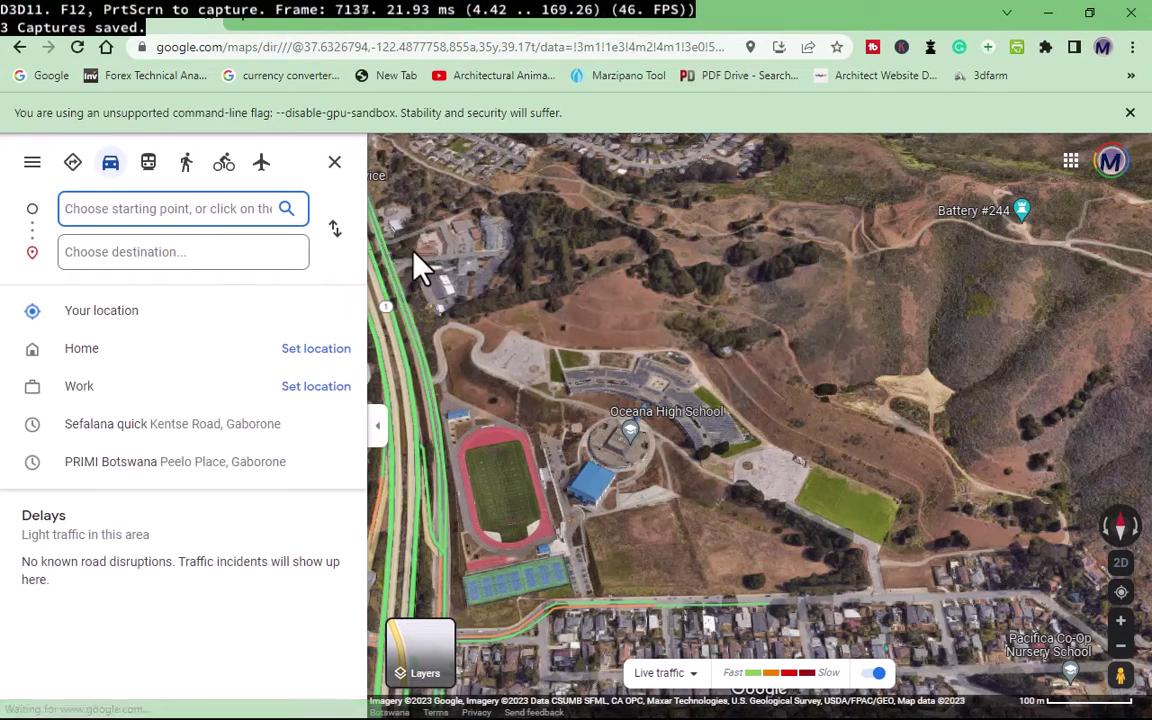
click(805, 408)
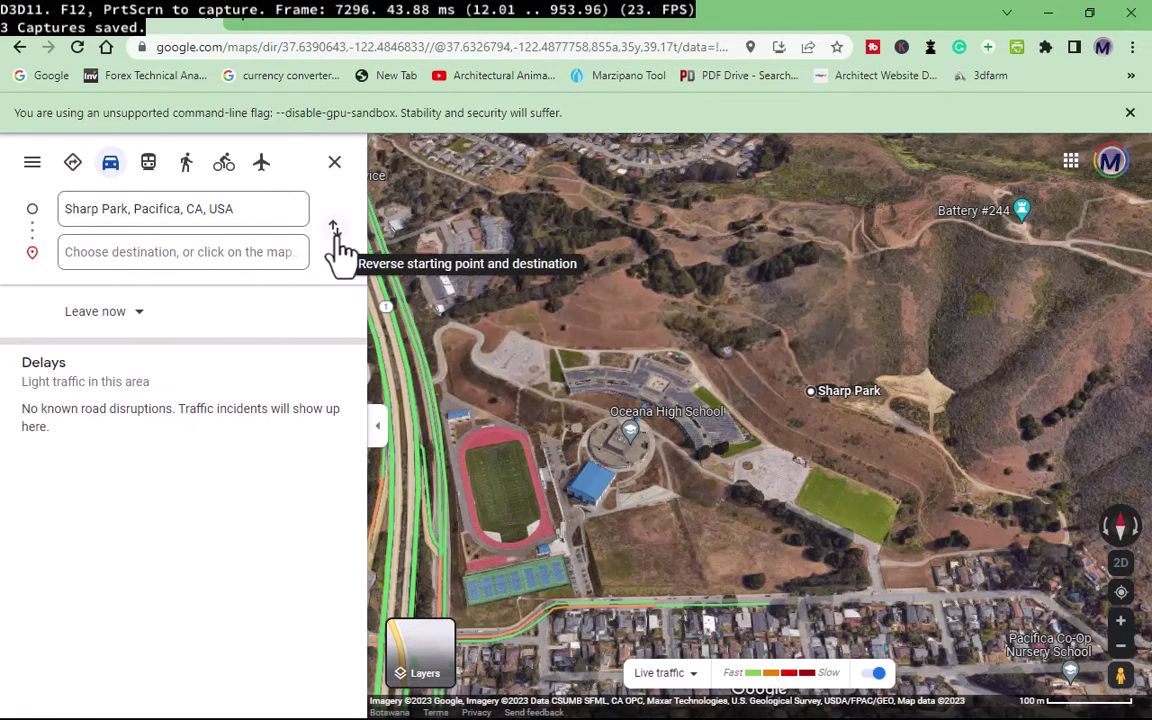
drag(938, 380, 752, 322)
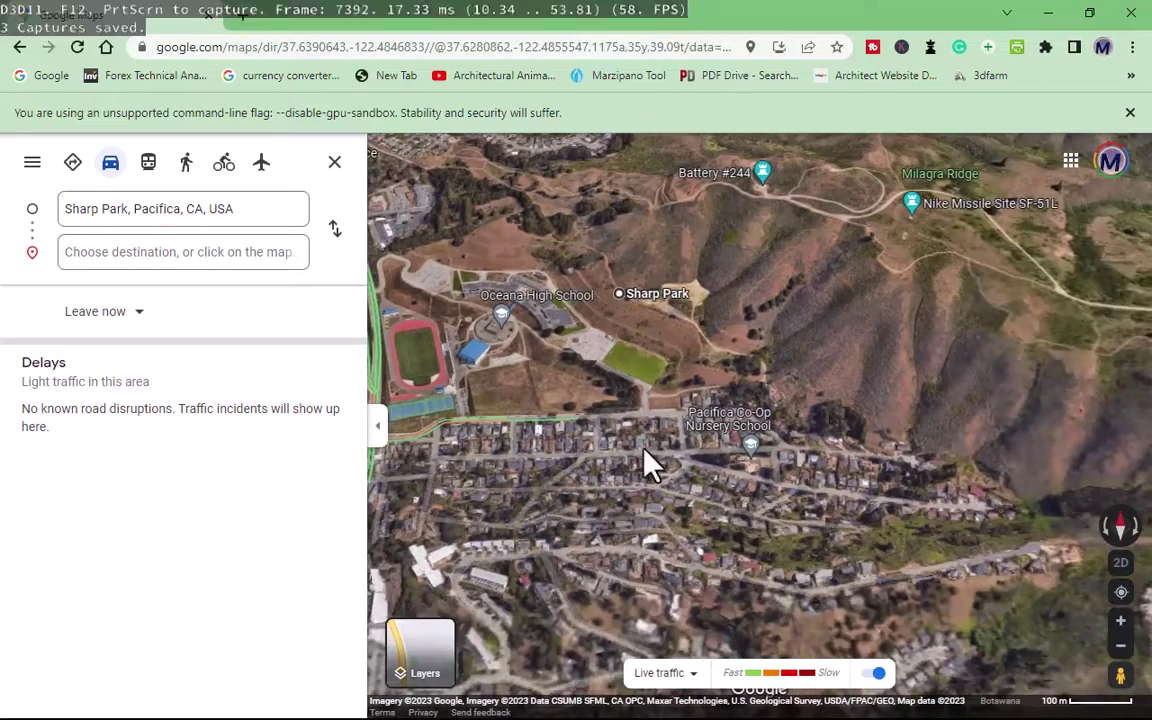
drag(648, 465, 802, 478)
scroll(762, 472, up, 2)
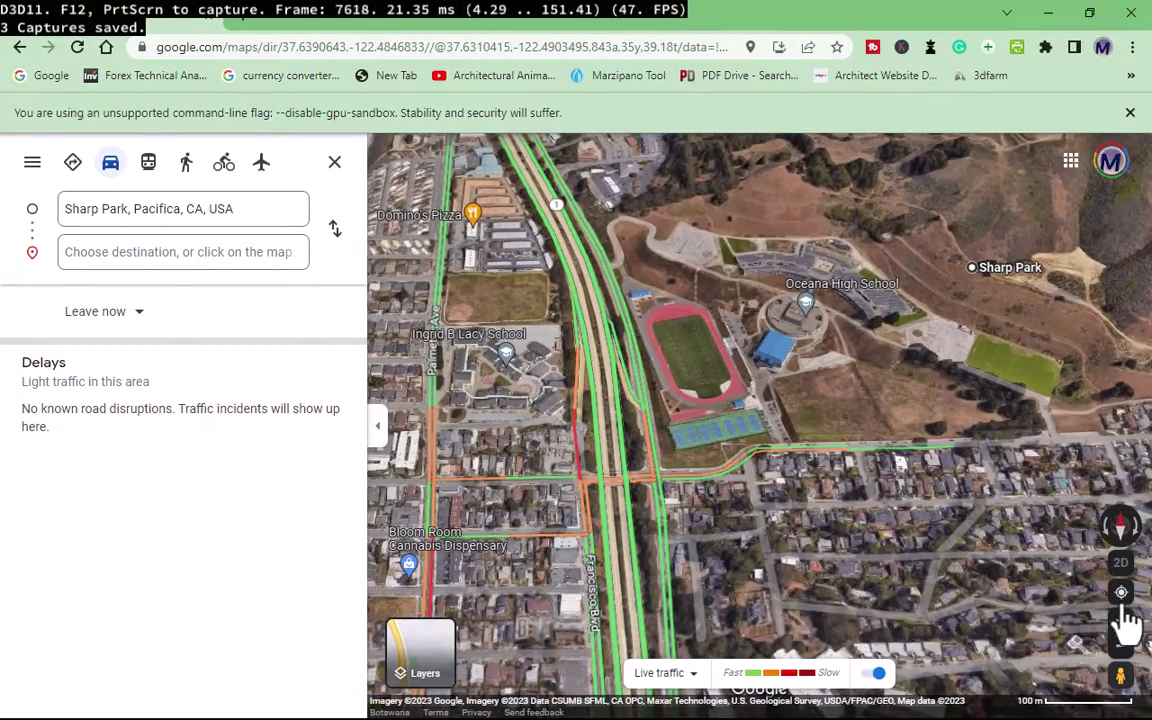
scroll(848, 424, up, 1)
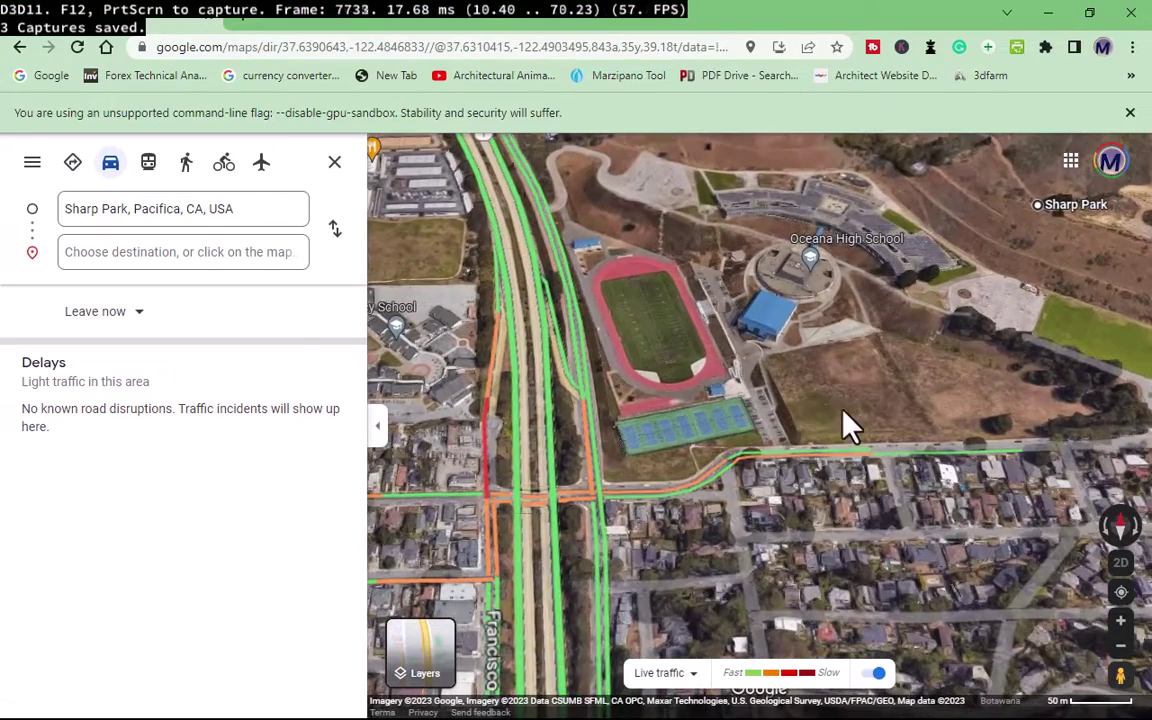
click(861, 404)
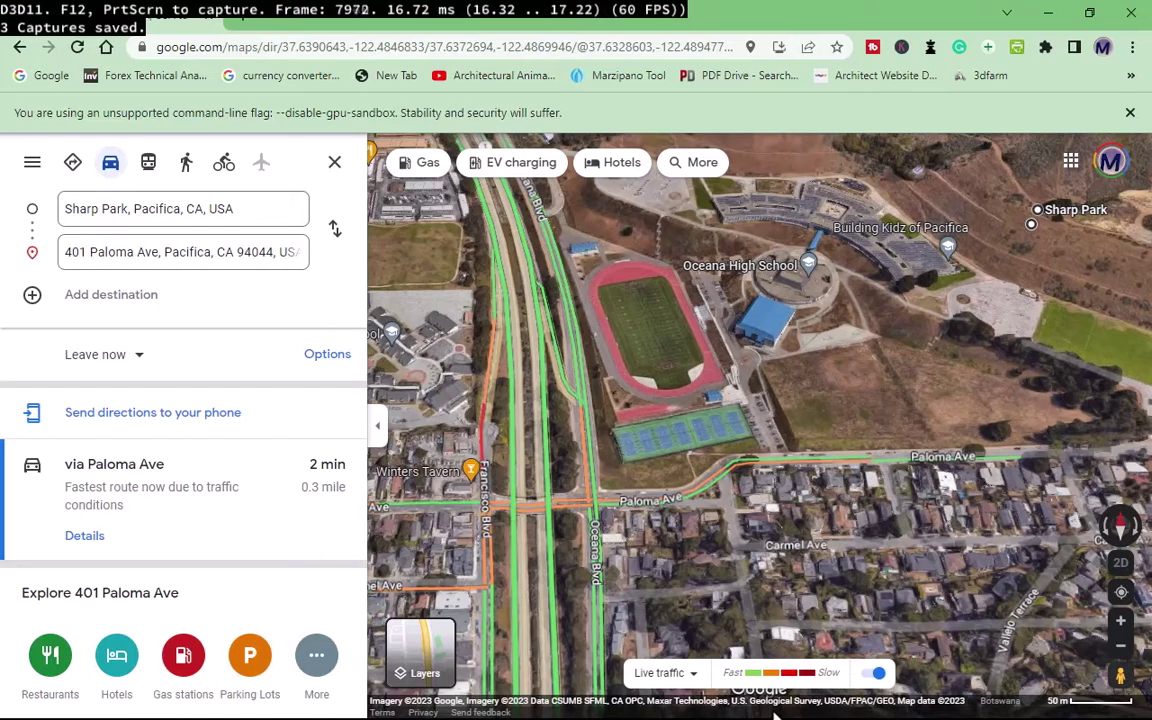
Step: Switch to RenderDoc, capture one frame of the Chrome map immediately, move the map, and check the collected capture
key(super)
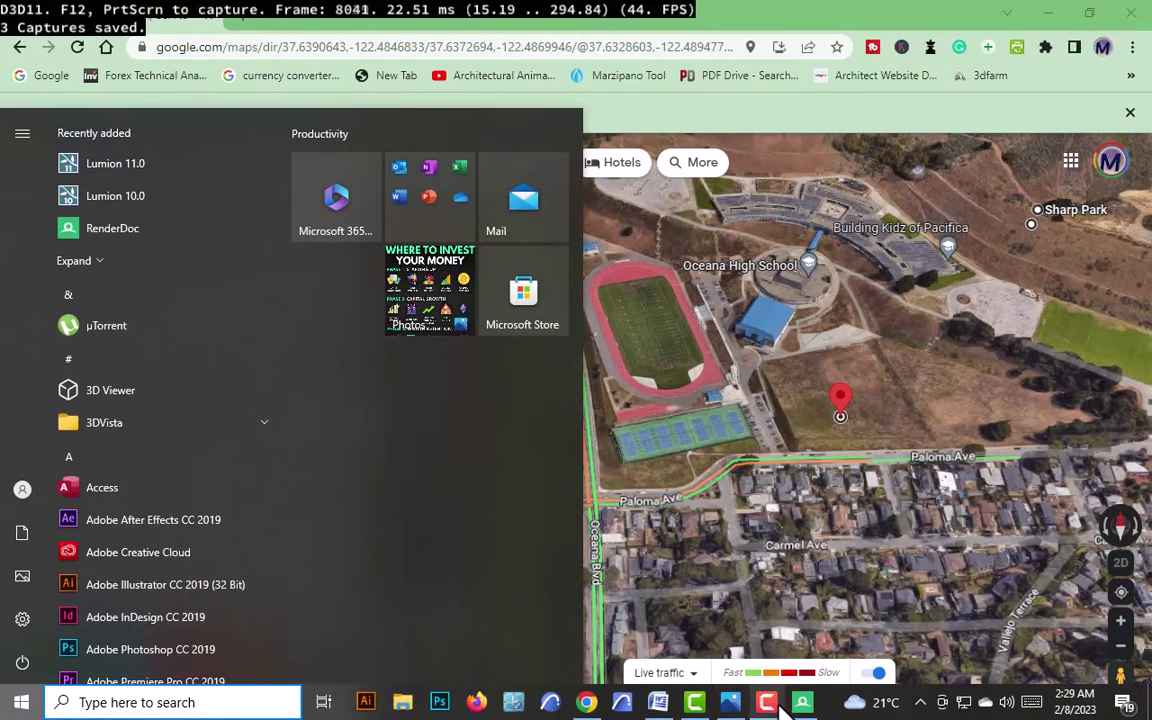
click(800, 702)
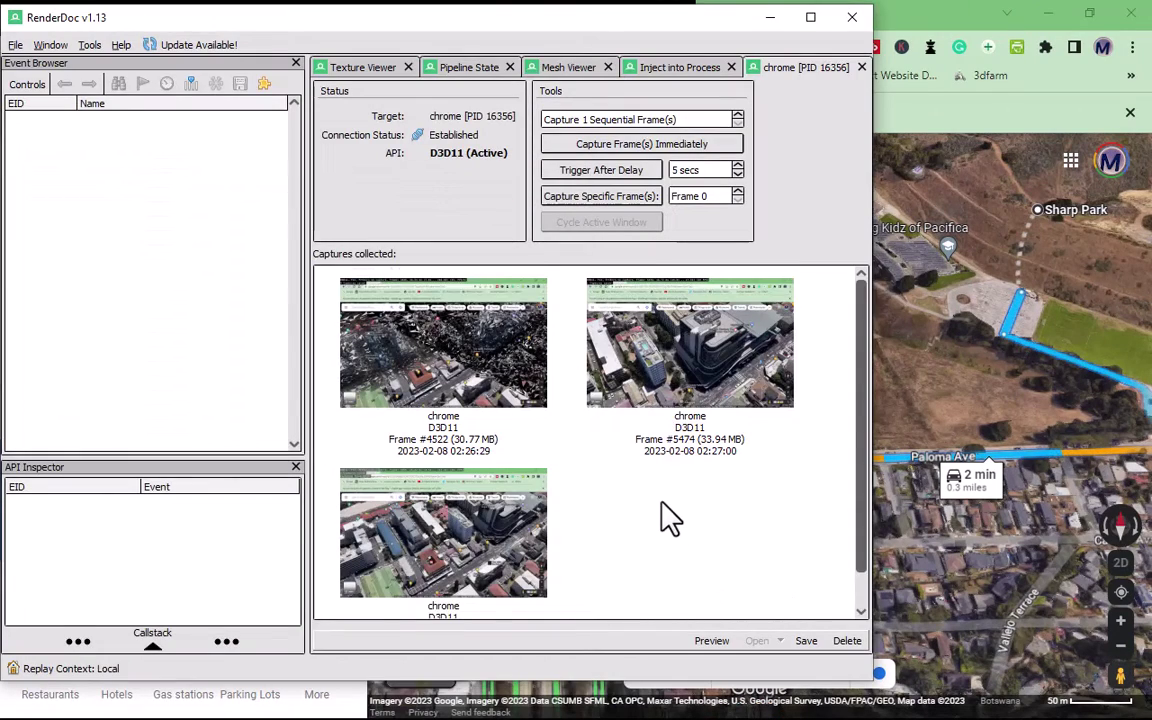
scroll(665, 515, down, 1)
click(636, 146)
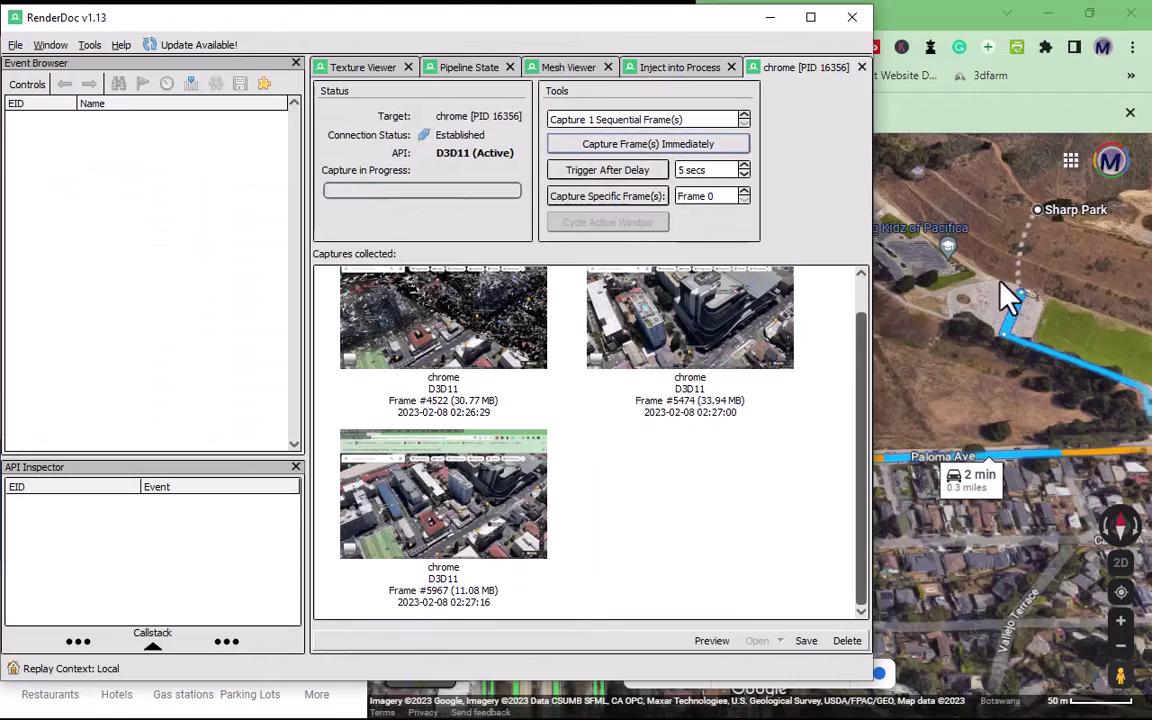
click(964, 345)
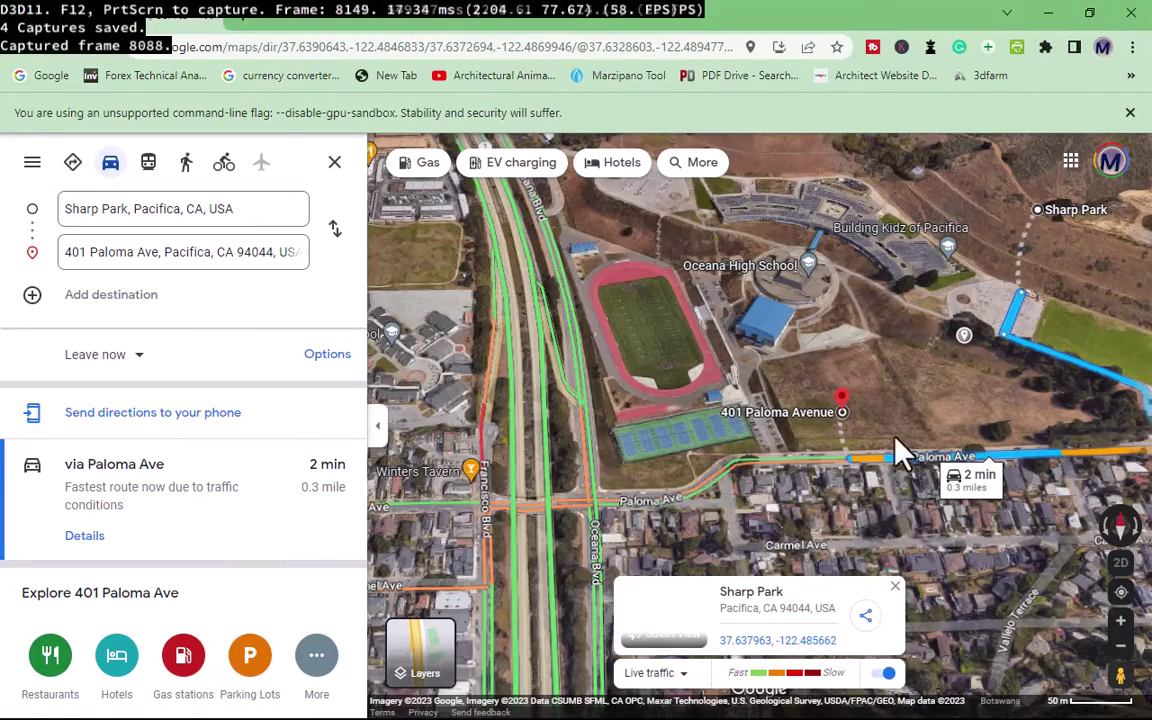
drag(805, 335, 972, 465)
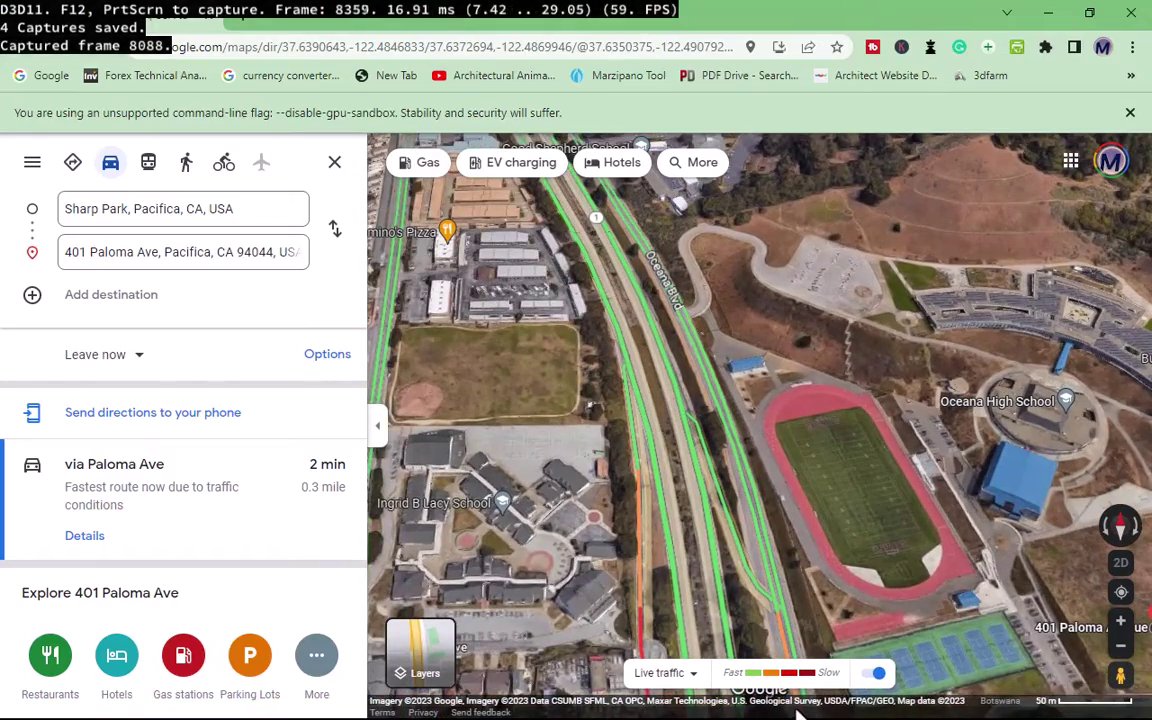
key(super)
click(802, 702)
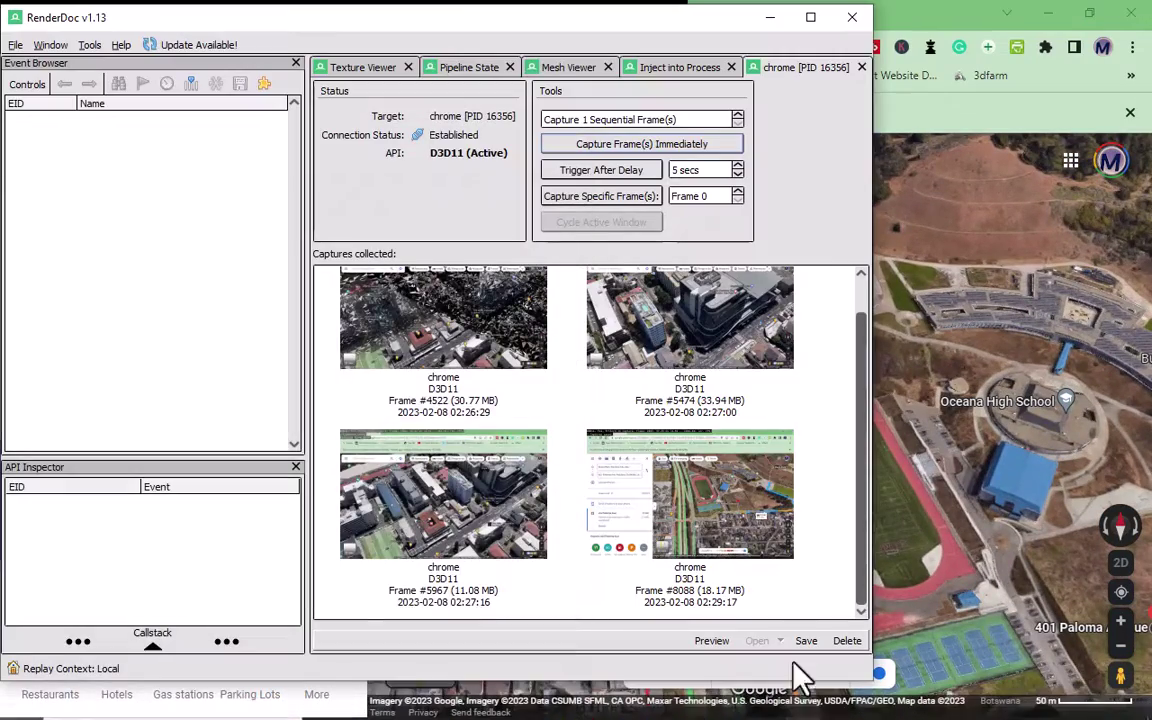
Step: Return to Chrome, close the directions, and reframe Oceana High School and its surrounding streets in the 3D view
click(938, 404)
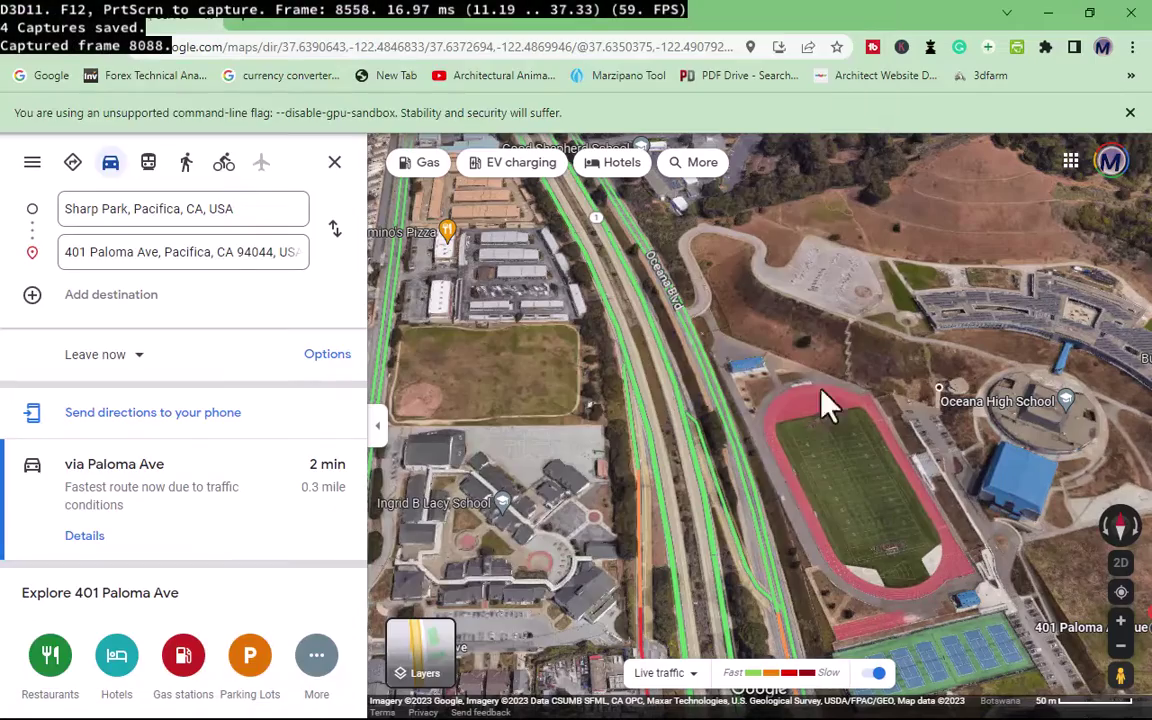
click(334, 240)
click(334, 242)
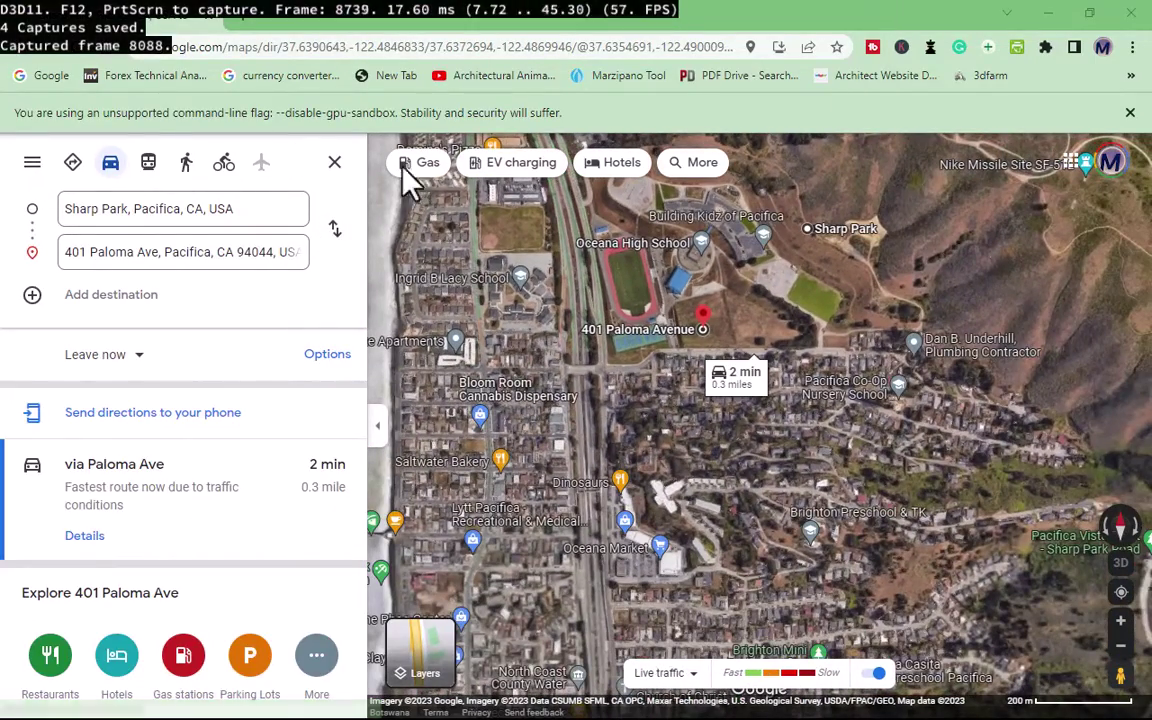
click(334, 163)
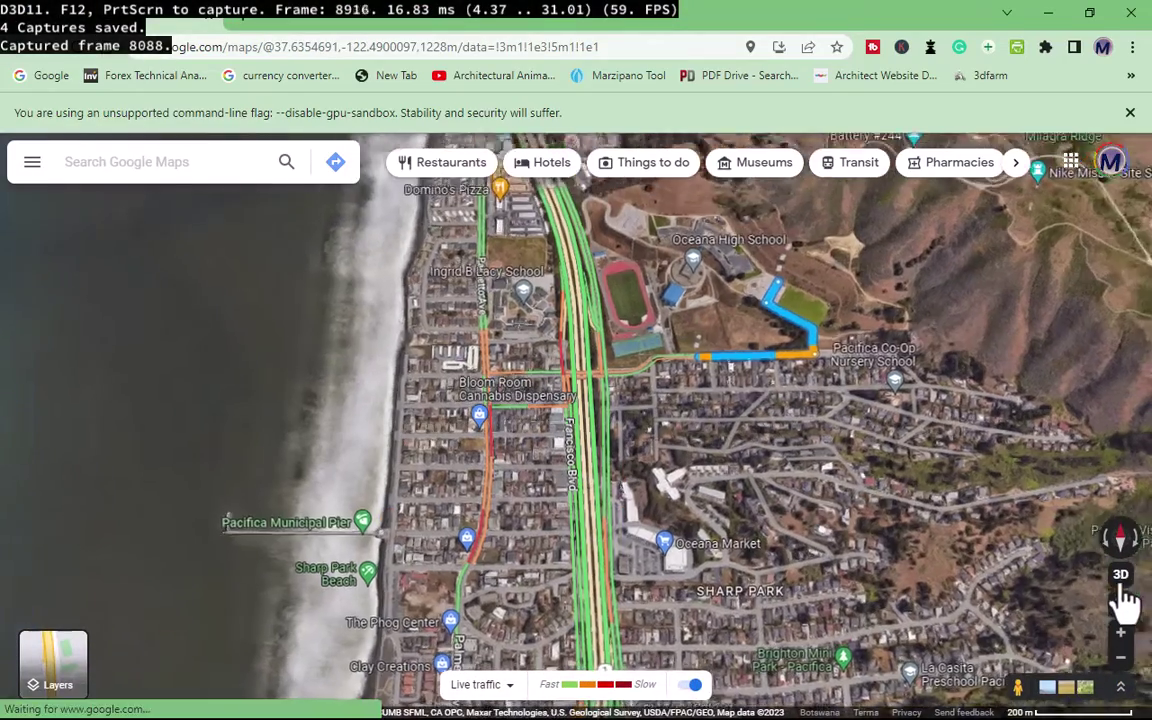
click(1121, 580)
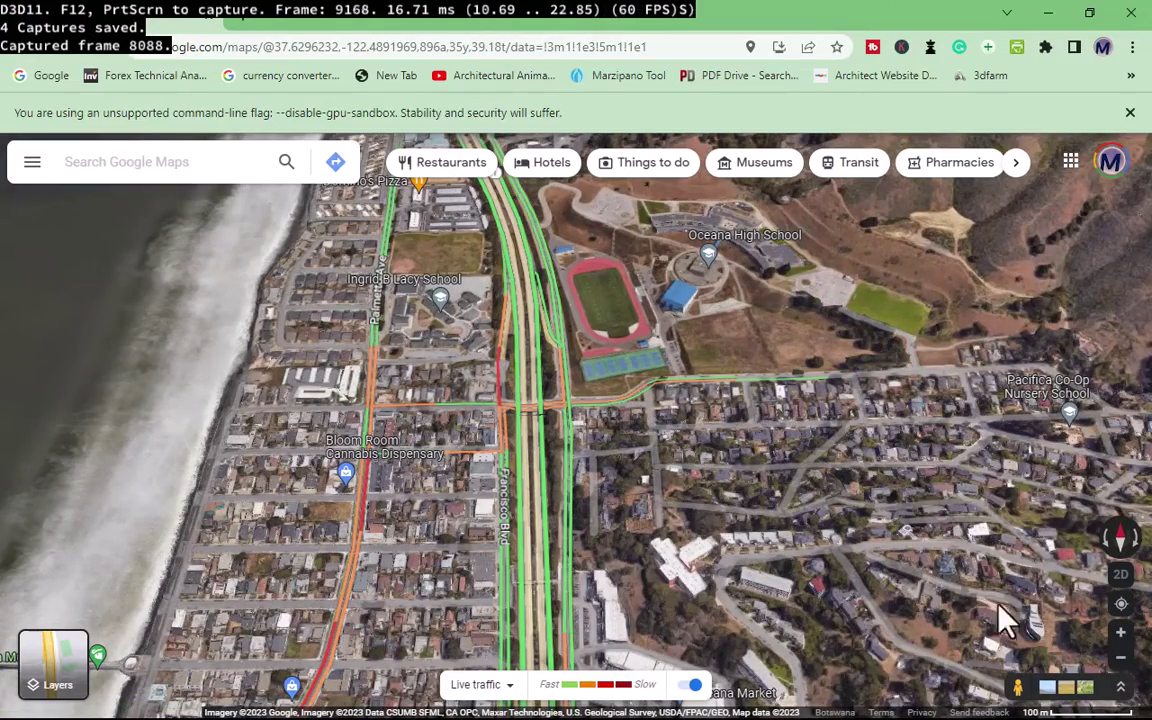
scroll(800, 395, up, 2)
mouse_move(795, 395)
mouse_down()
mouse_move(774, 352)
mouse_move(789, 398)
mouse_up()
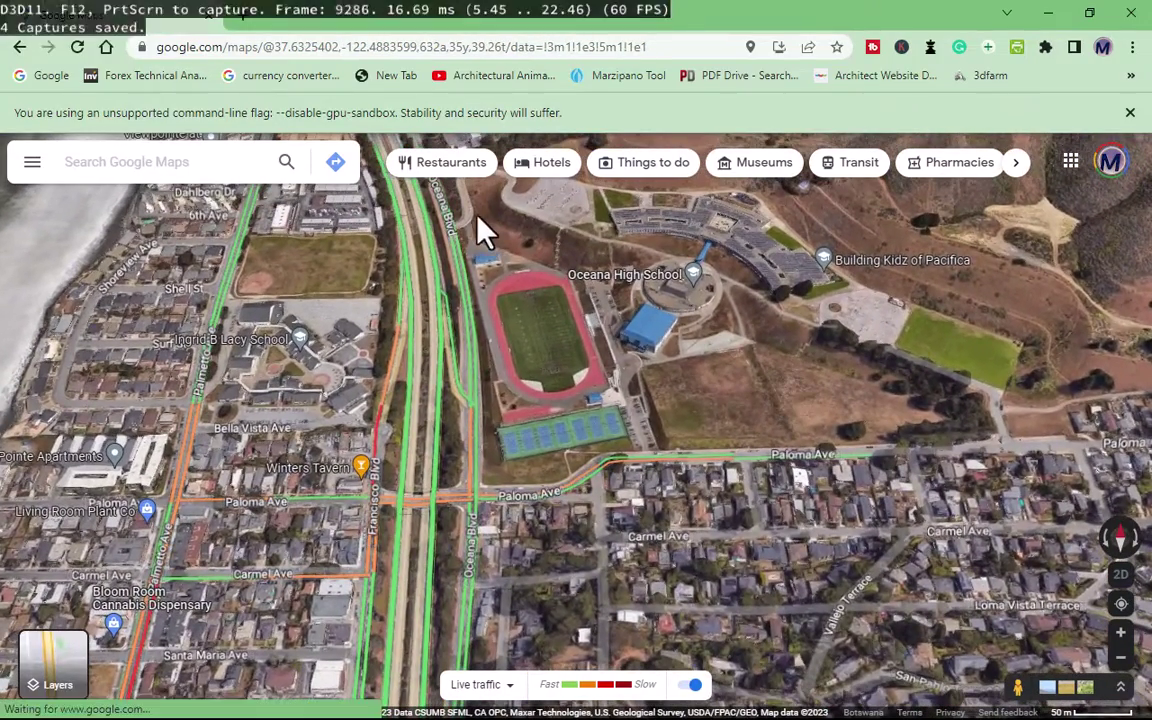
click(547, 152)
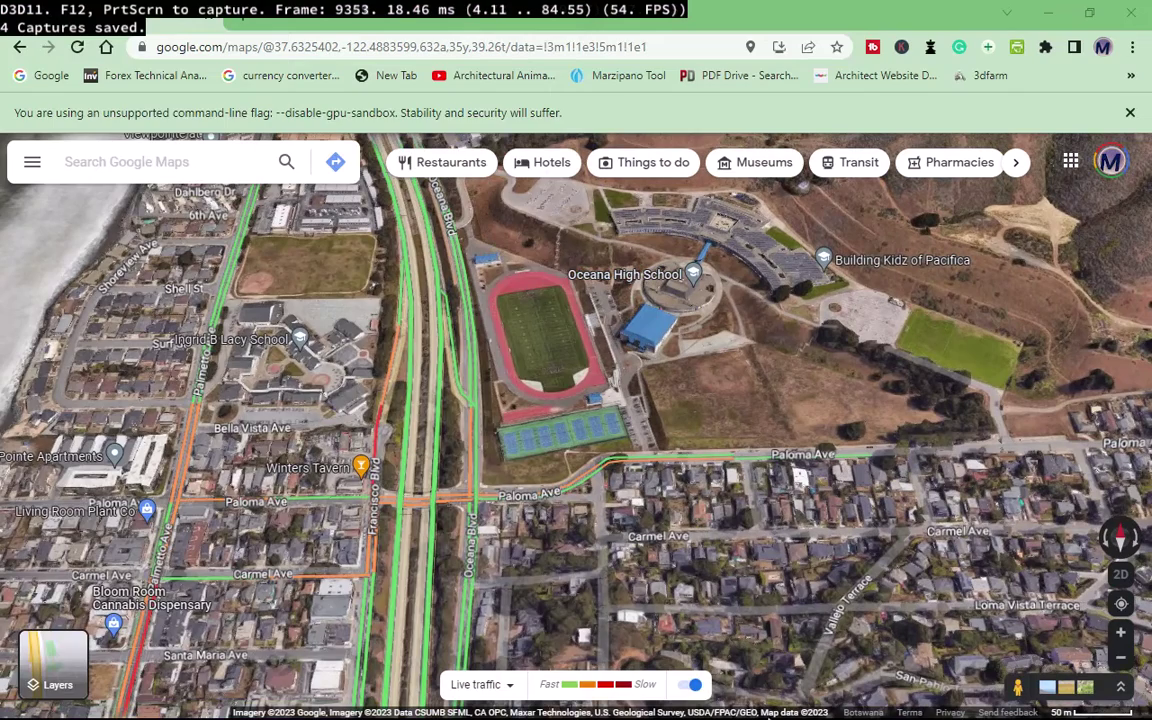
Step: Switch to RenderDoc, capture one frame immediately, trigger another after a 5-second delay, and return to the Chrome map
key(super)
key(alt+Tab)
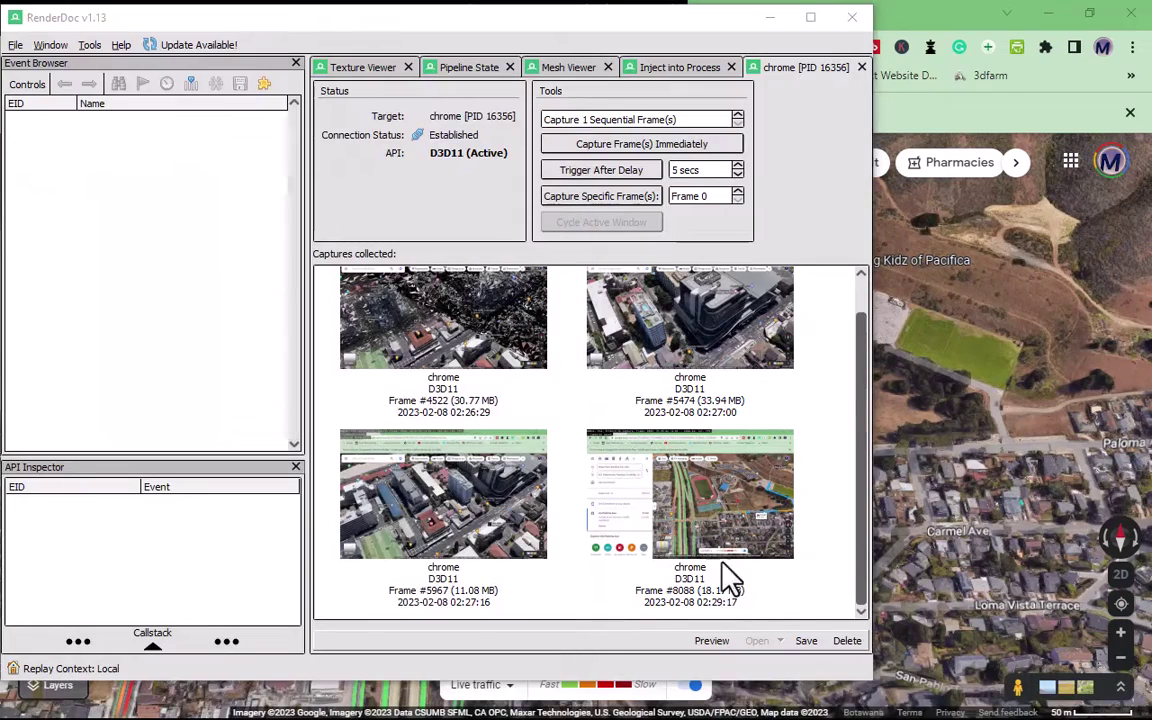
click(616, 146)
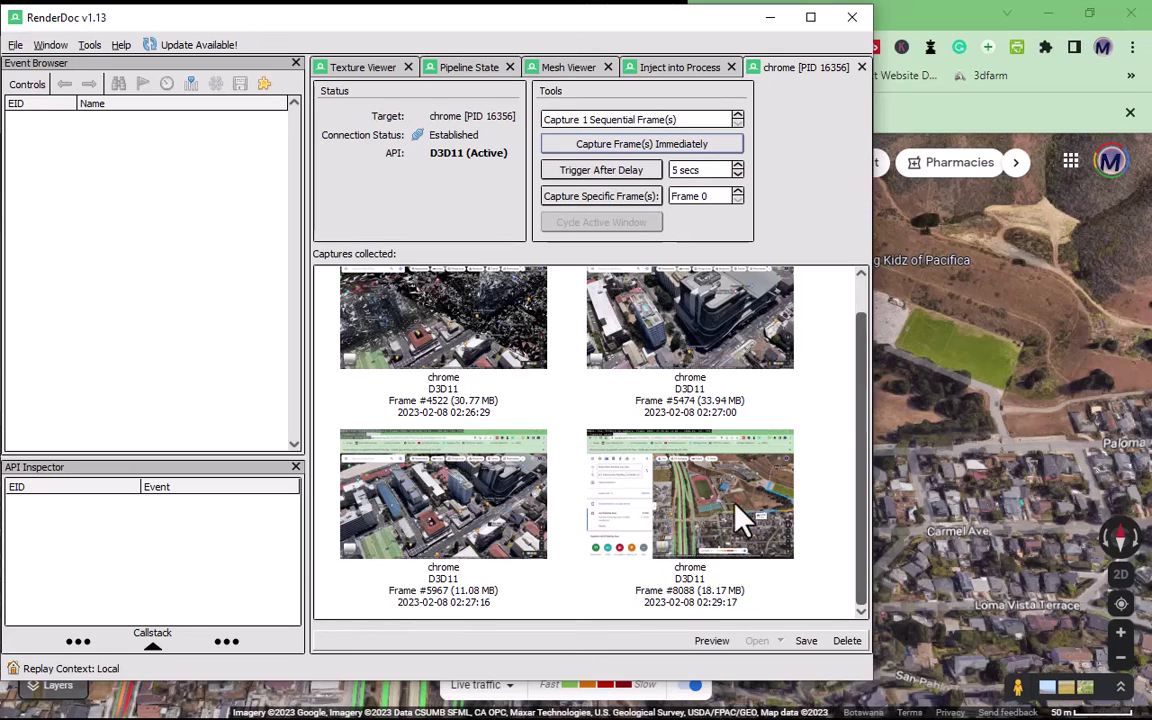
click(605, 174)
click(918, 390)
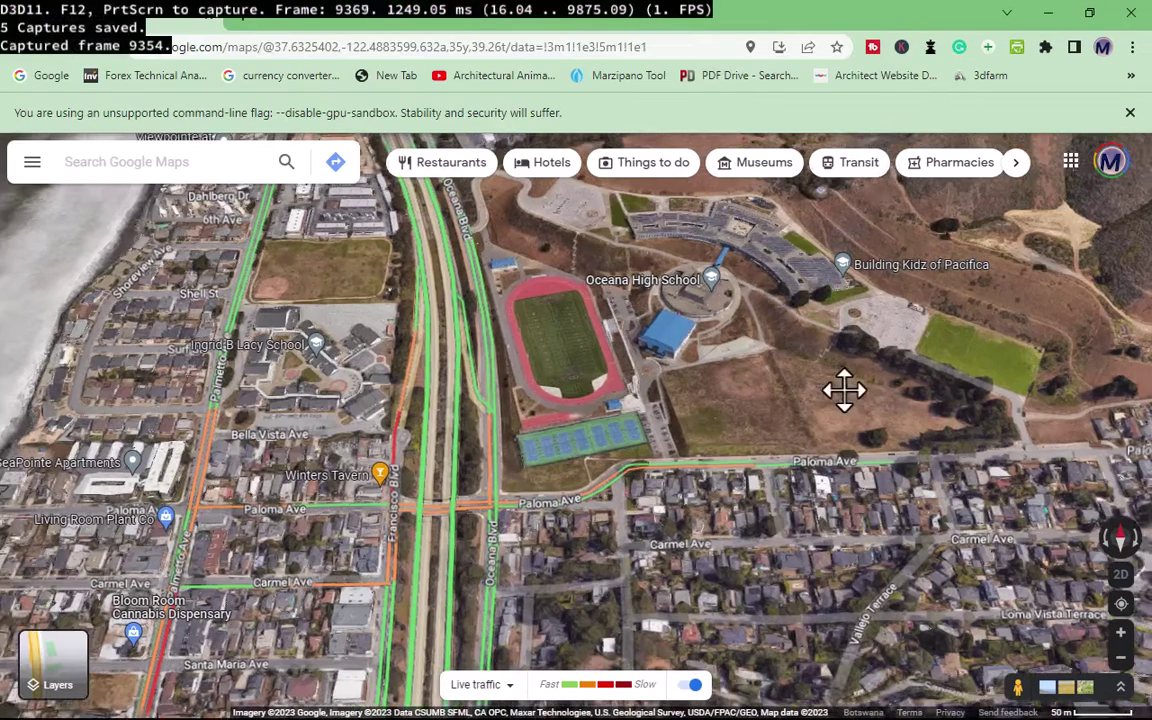
Step: Check the collected captures in RenderDoc, then return to the Chrome map of Oceana High School and capture another frame
key(super)
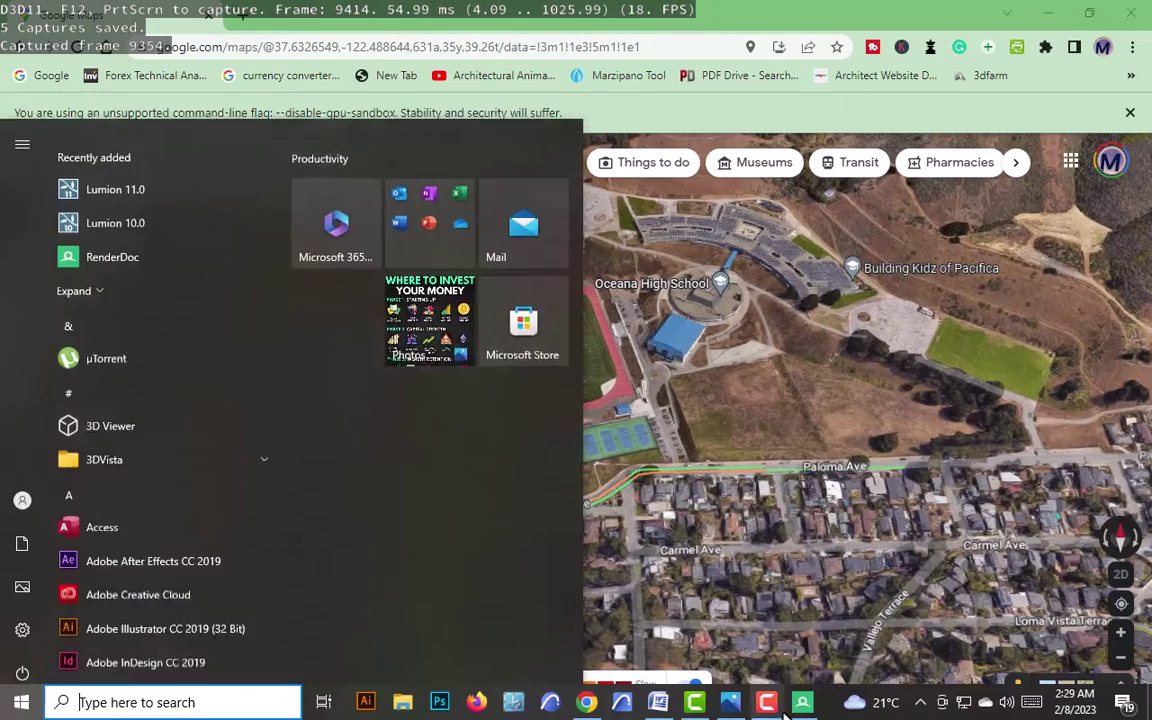
key(alt+Tab)
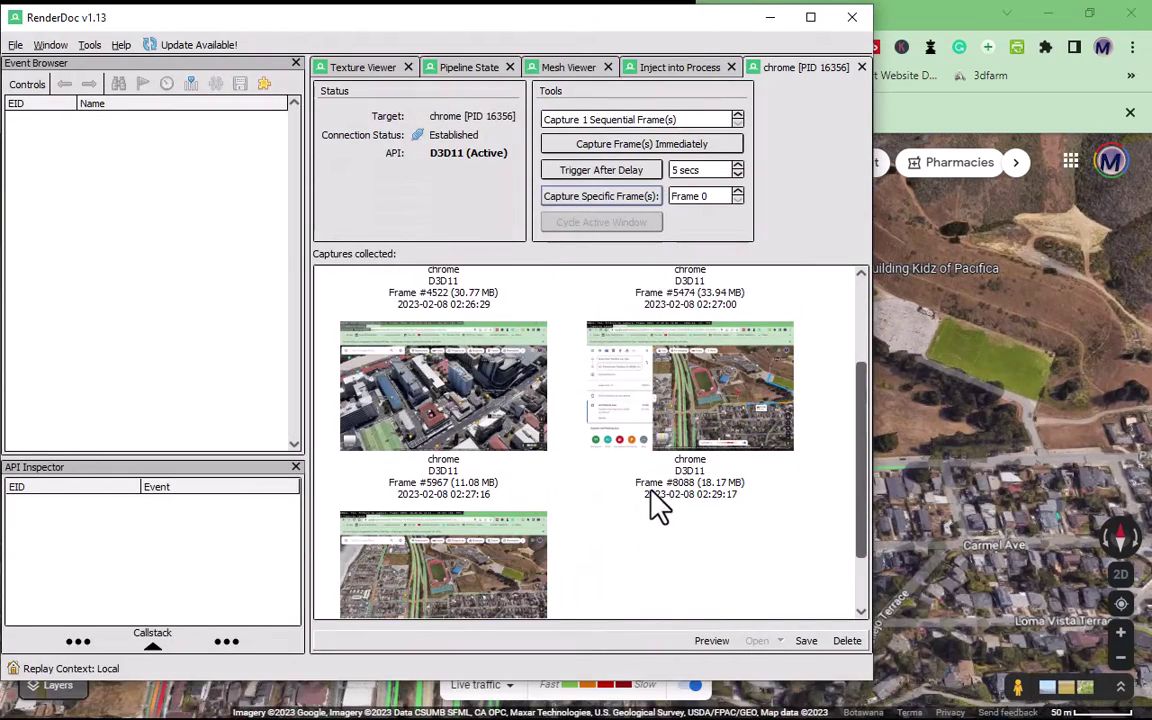
scroll(620, 520, down, 2)
click(915, 436)
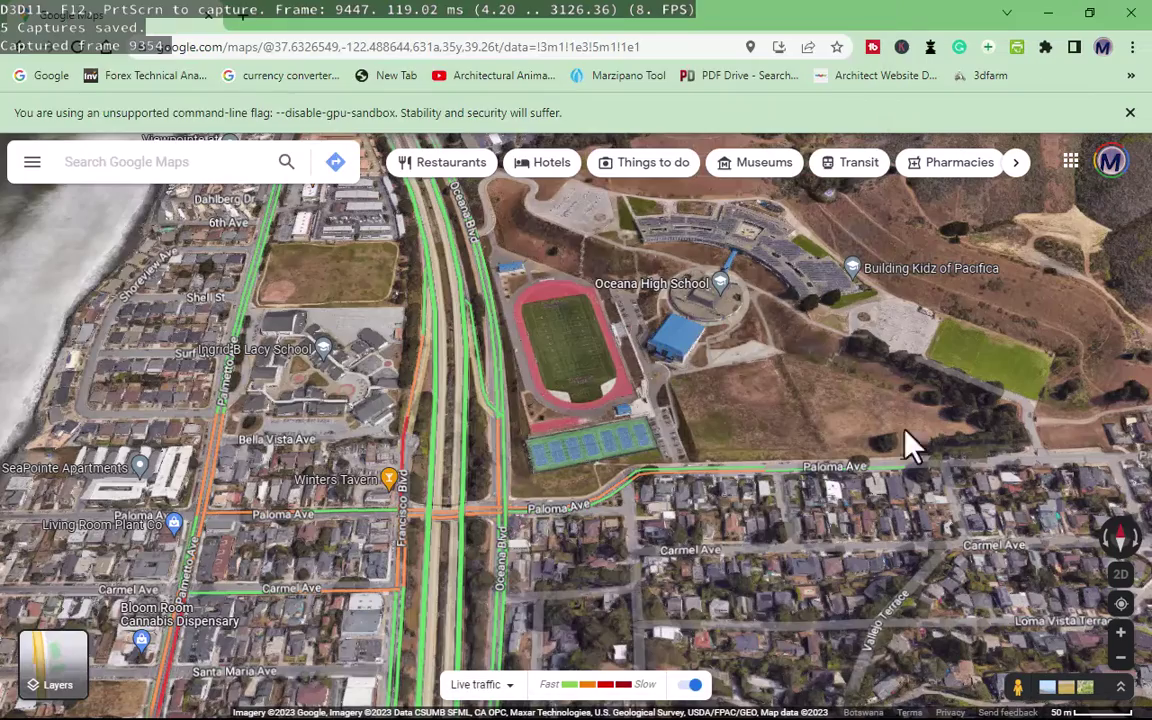
key(F12)
drag(617, 380, 725, 424)
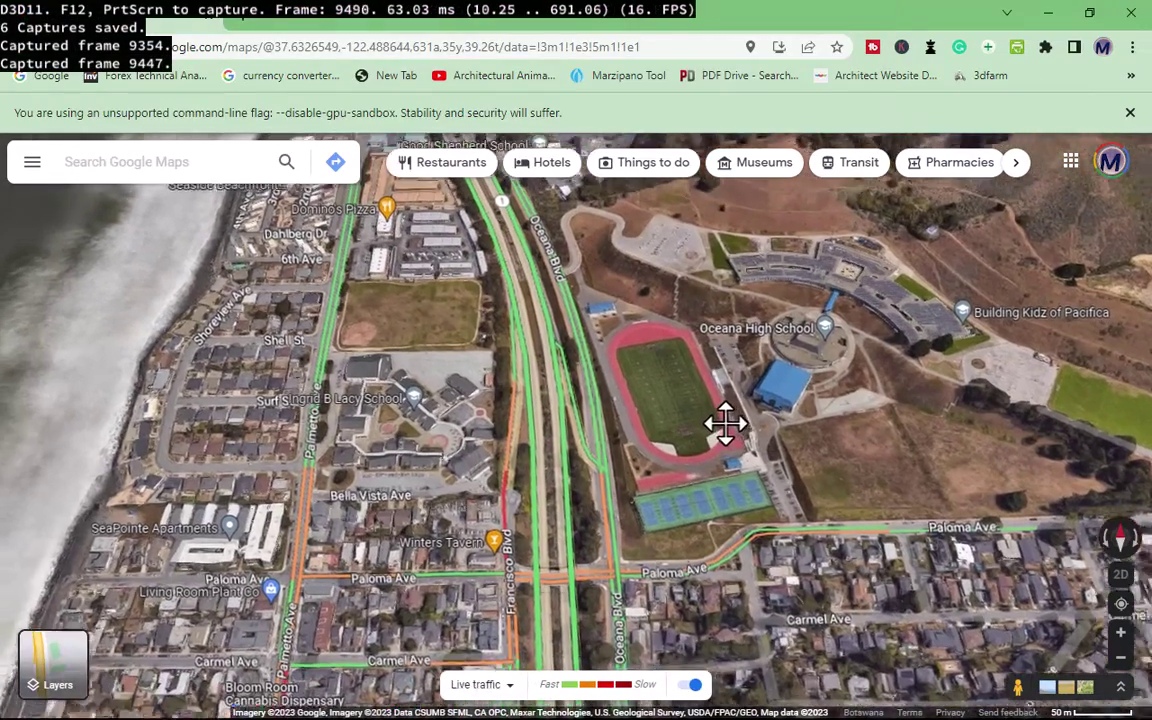
Step: Switch to RenderDoc, trigger another capture after a 5-second delay, and return to the Chrome map
key(super)
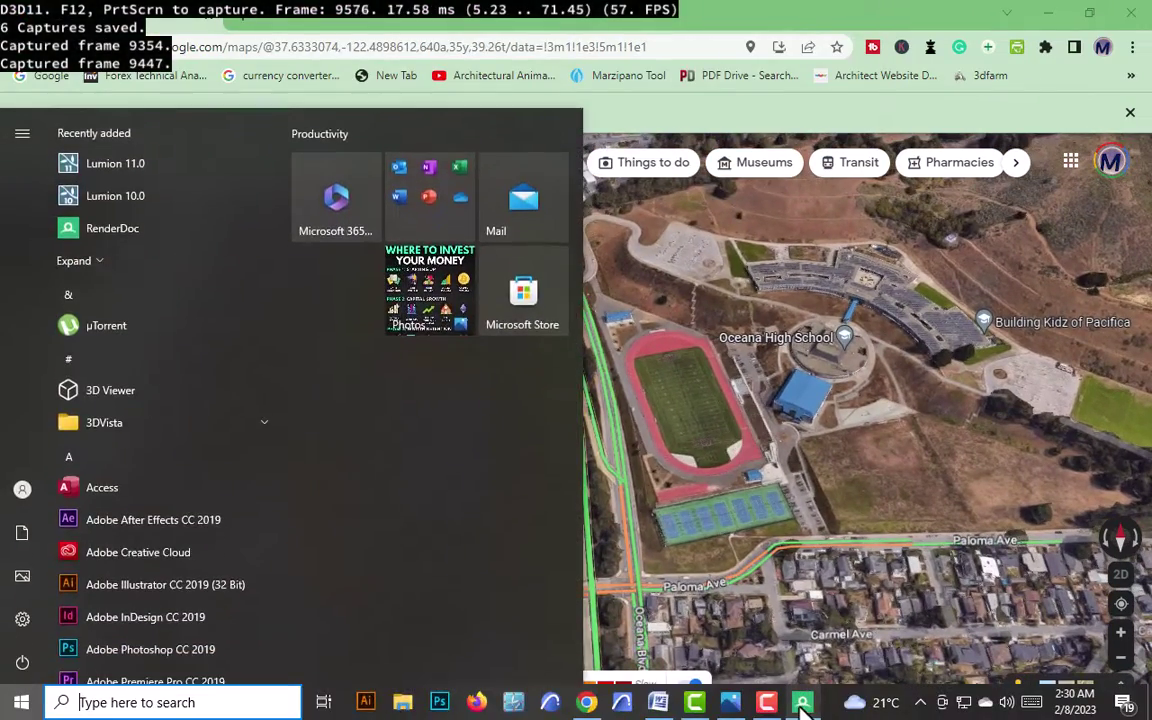
click(802, 702)
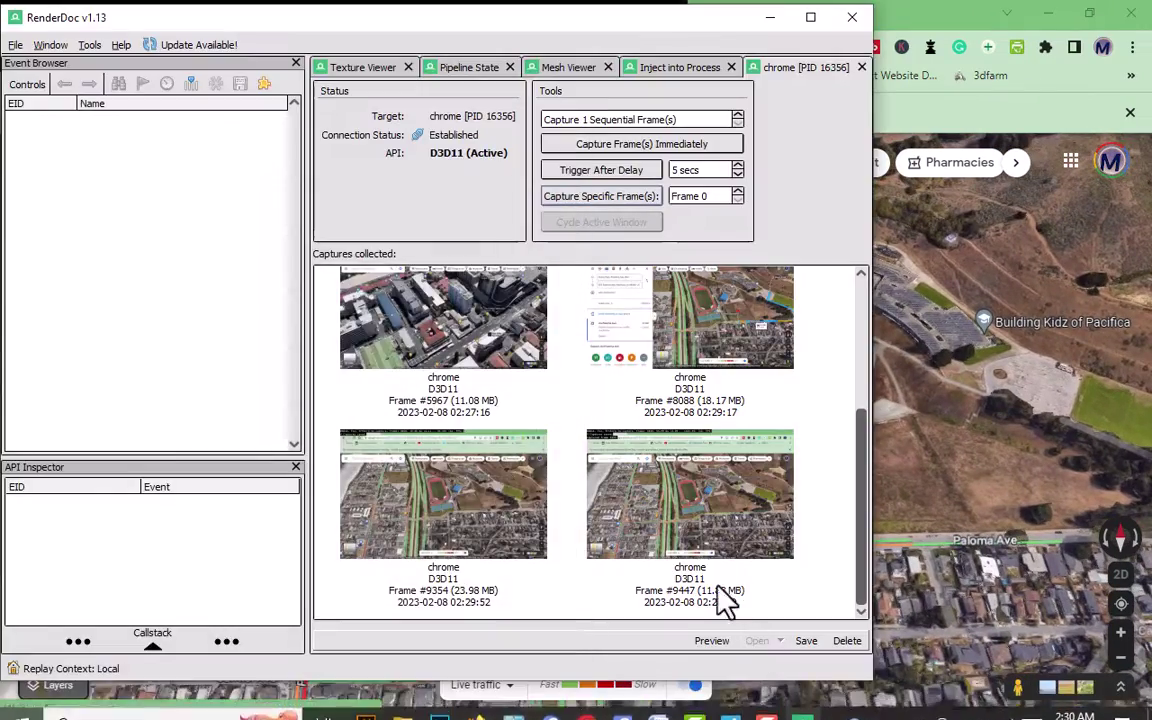
click(605, 172)
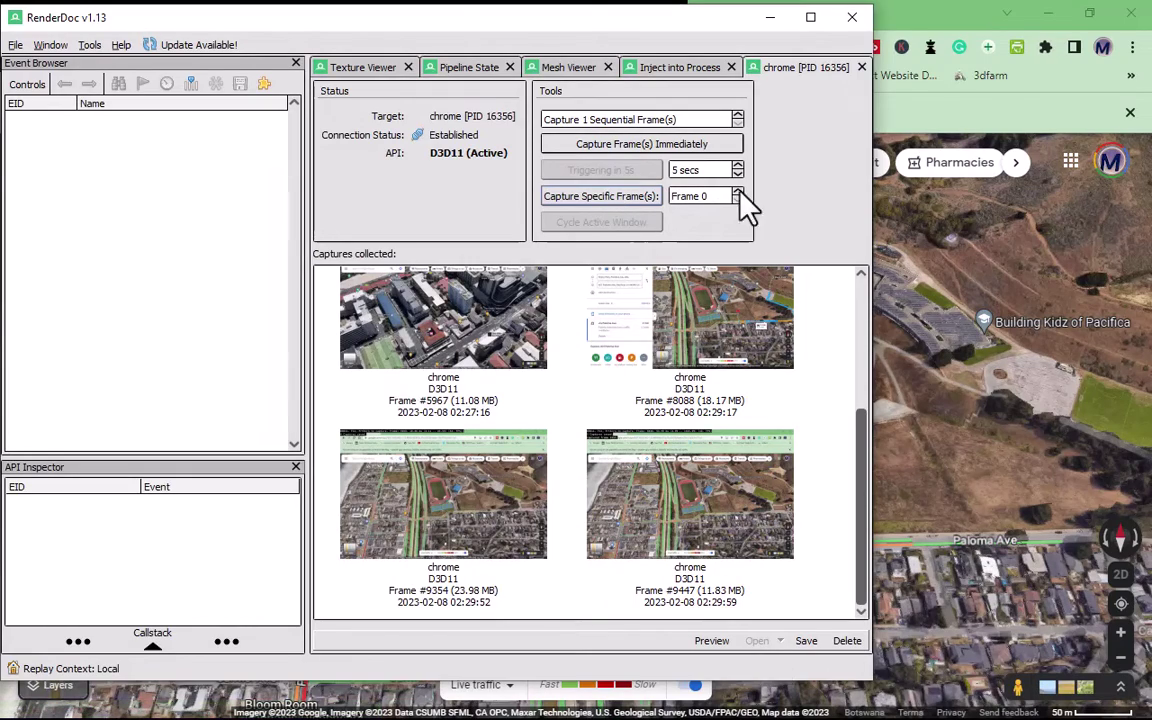
click(945, 375)
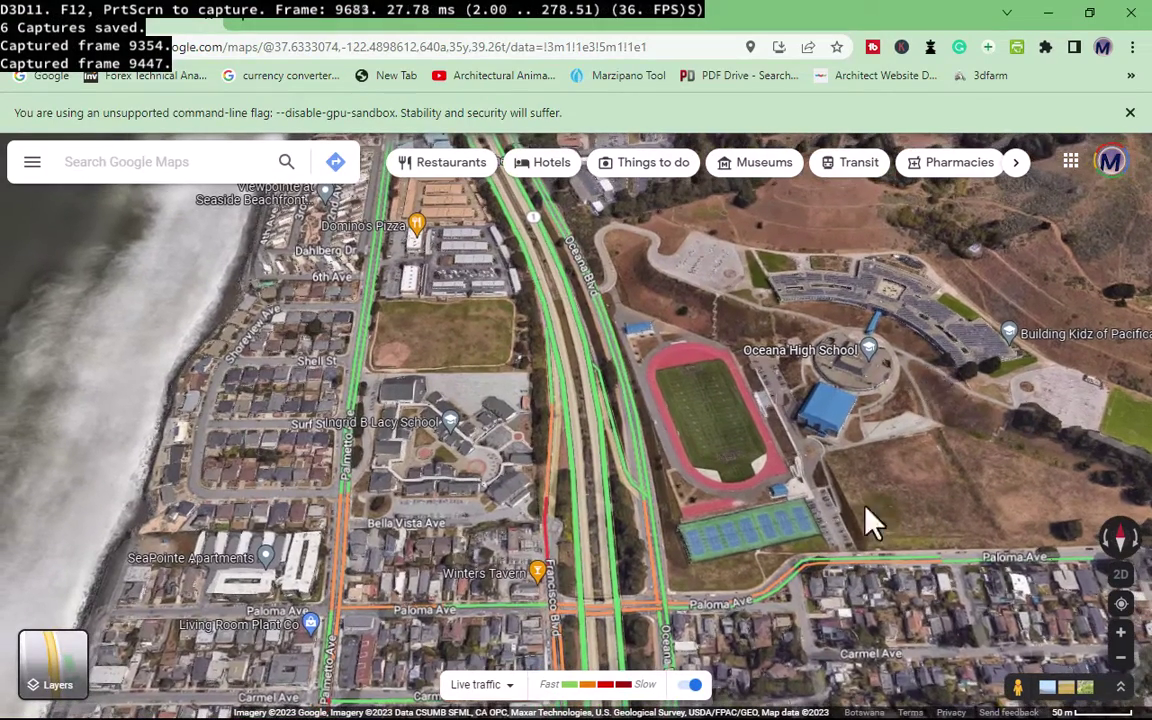
Step: Switch to RenderDoc and save the frame #9354 capture in the Saved models folder as "San 1"
key(super)
click(802, 702)
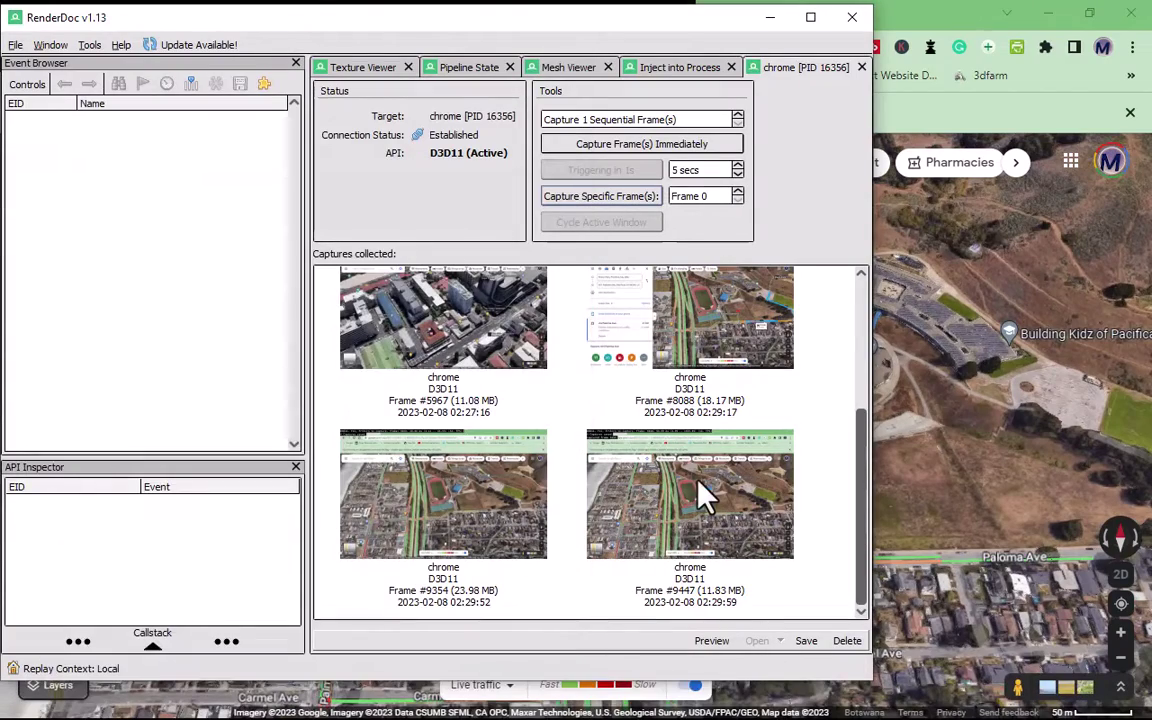
click(481, 507)
right_click(483, 497)
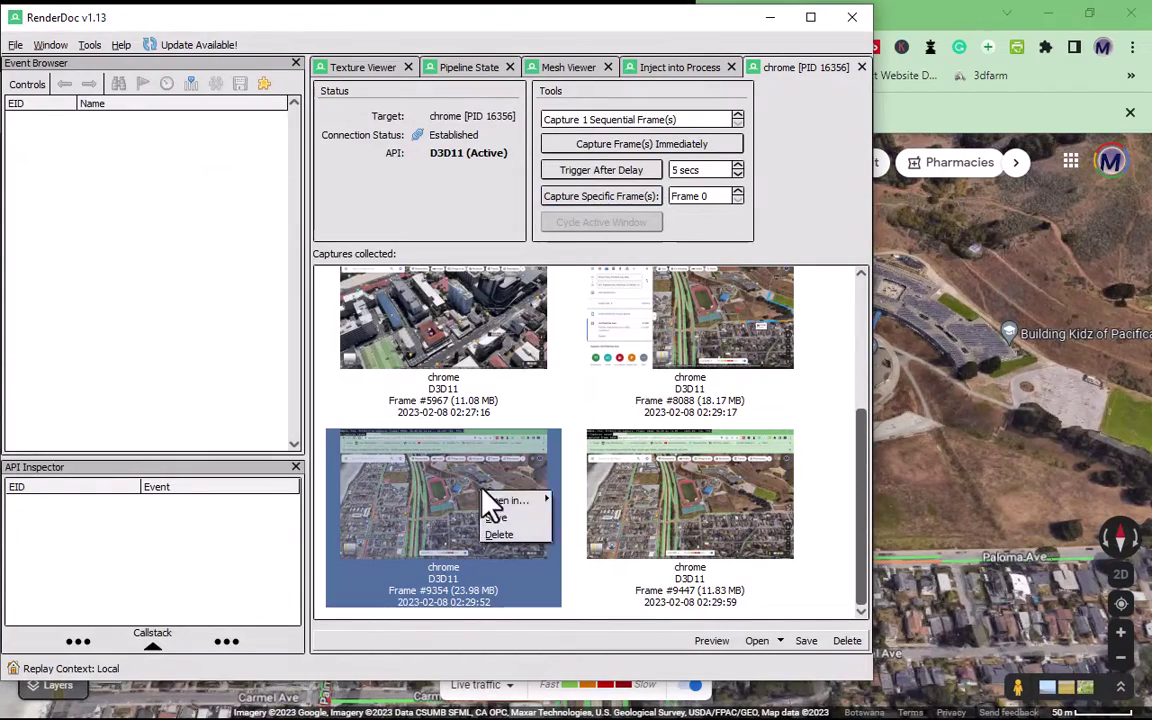
click(527, 532)
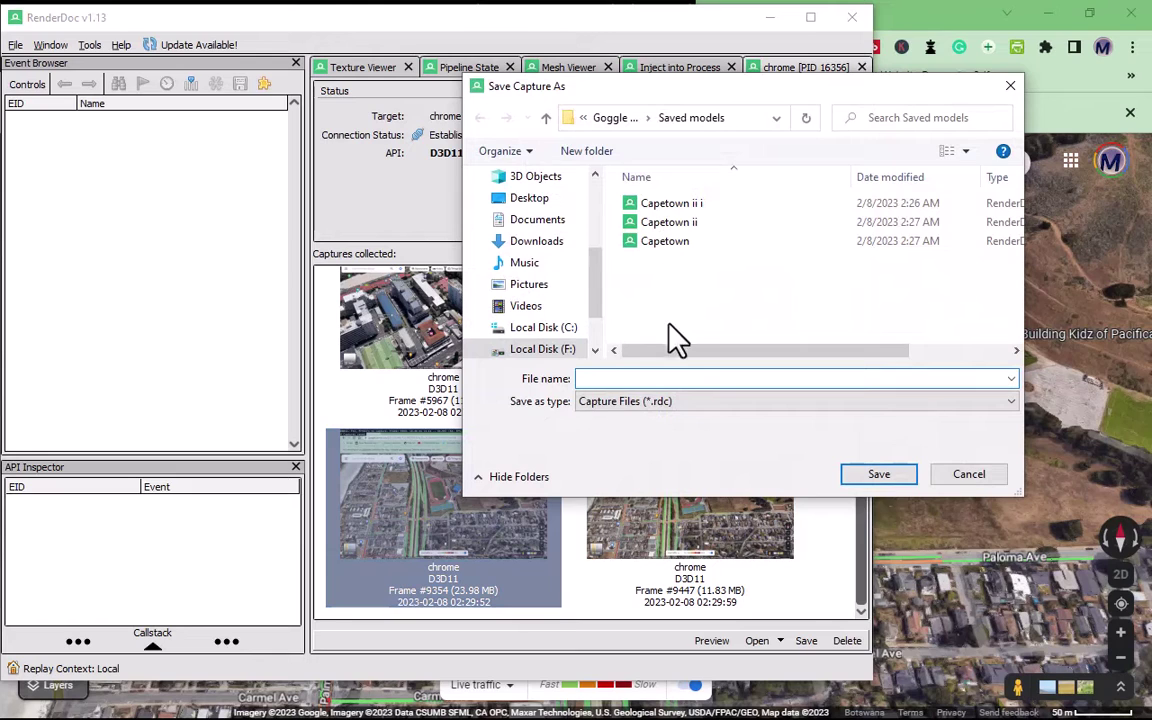
text(San 1)
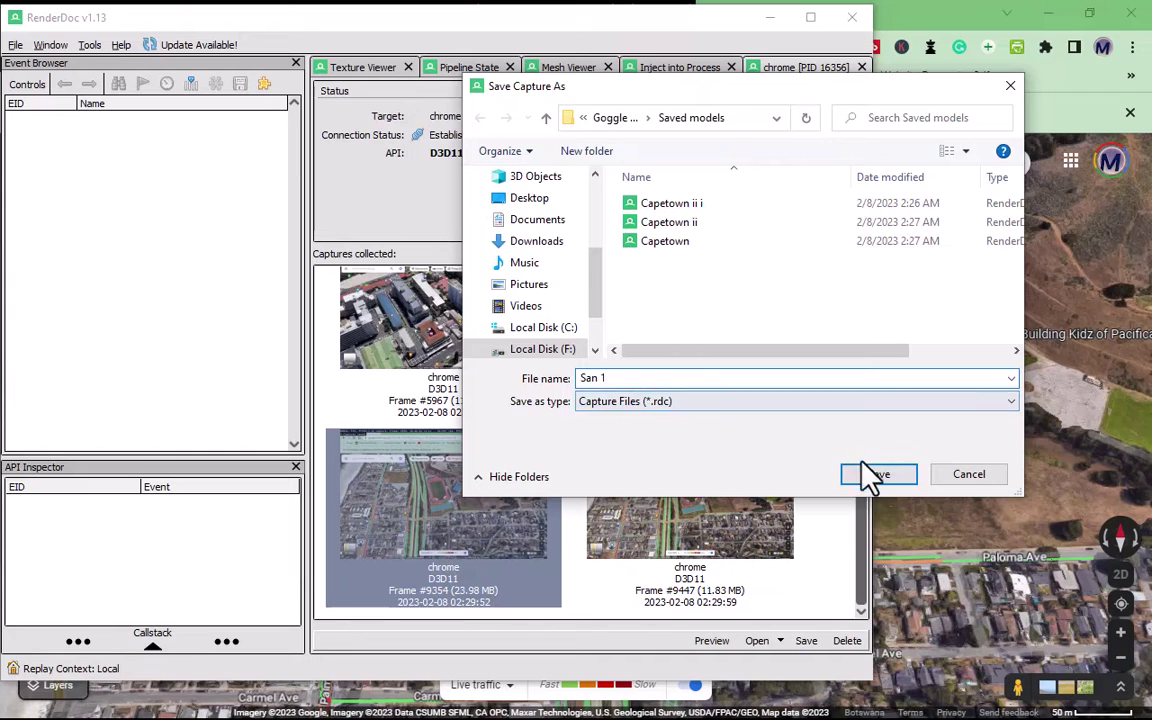
click(878, 474)
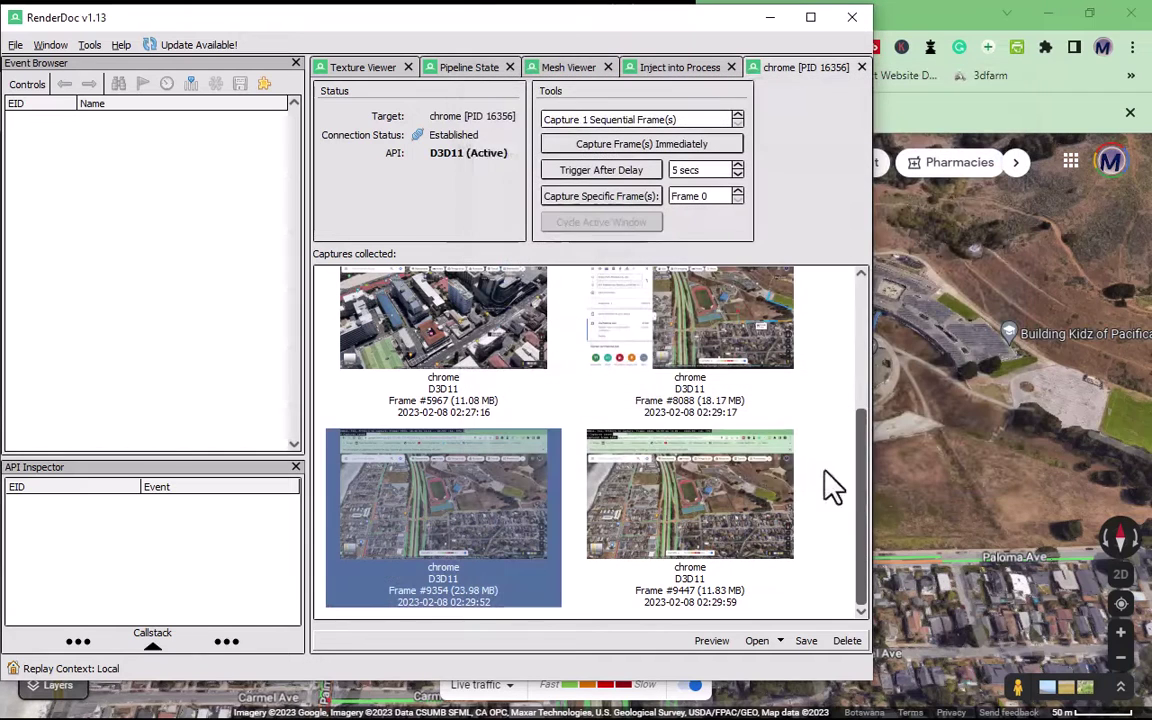
Step: Save the frame #9447 capture in the Saved models folder as "san 2"
right_click(680, 512)
click(700, 524)
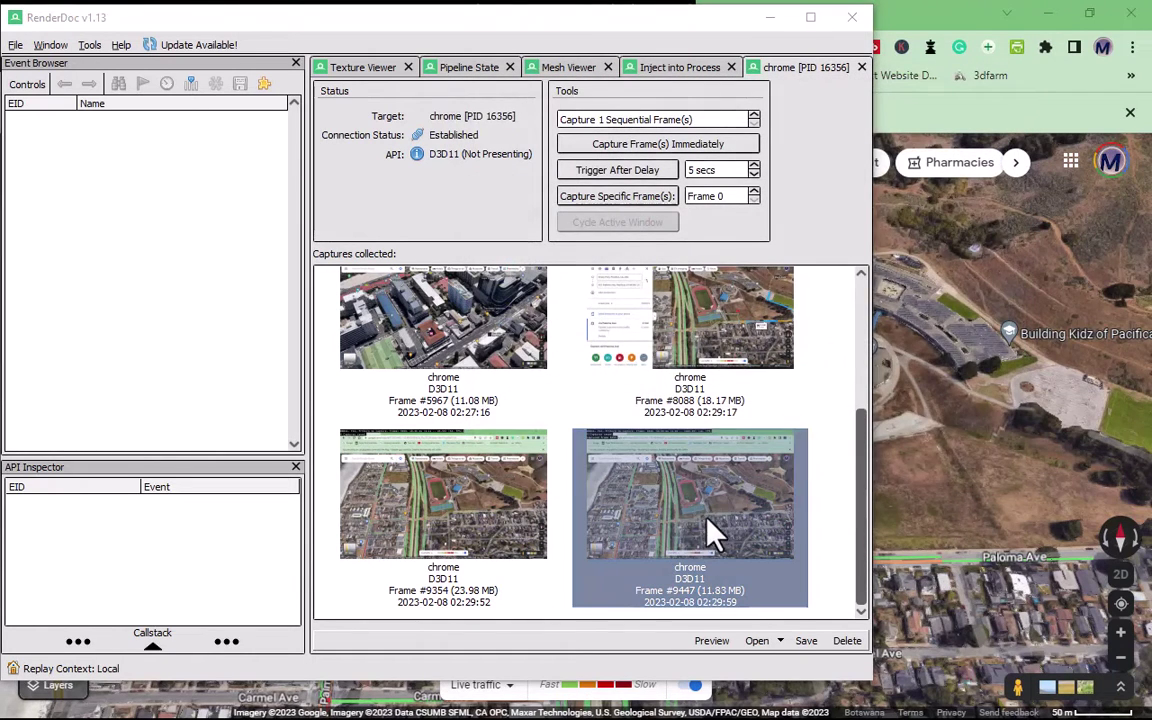
text(san 2)
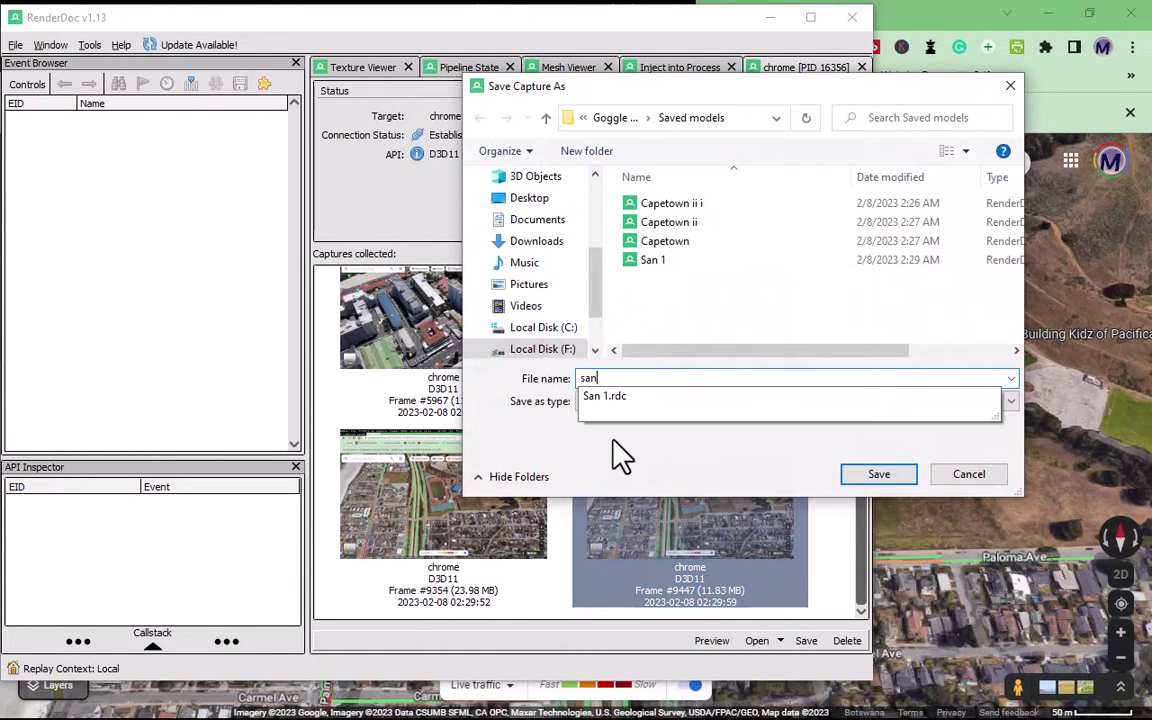
click(893, 480)
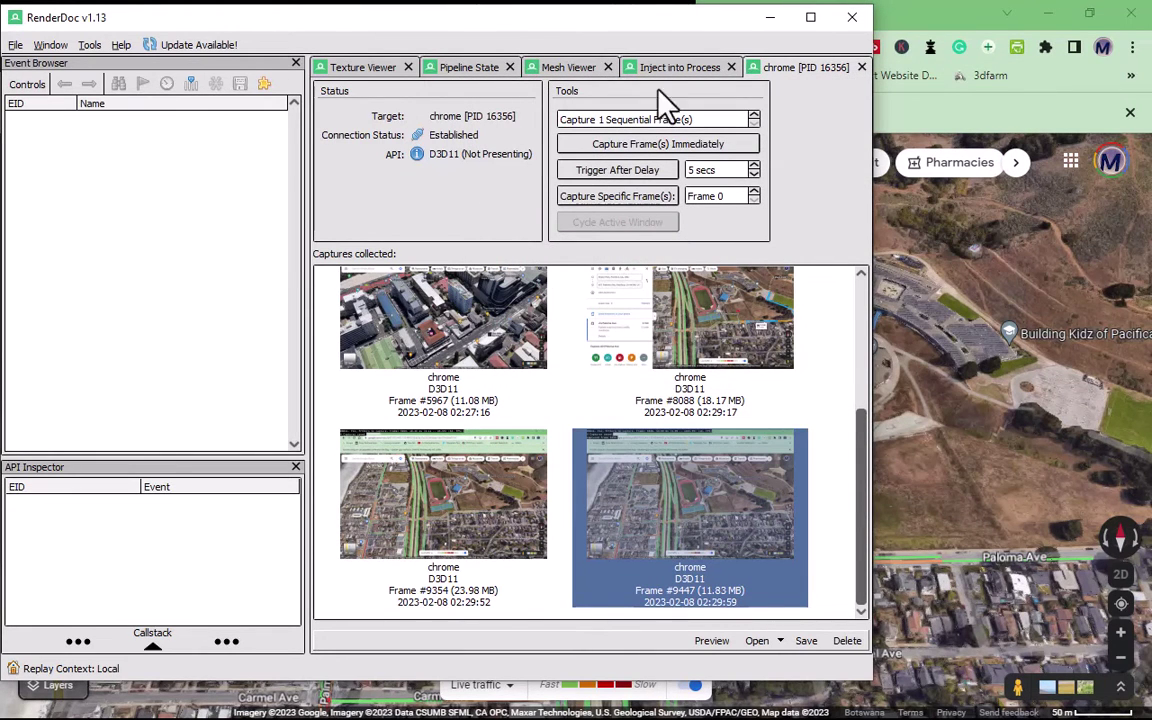
Step: Minimize RenderDoc and Chrome and launch Blender 3.4 from the desktop
click(772, 18)
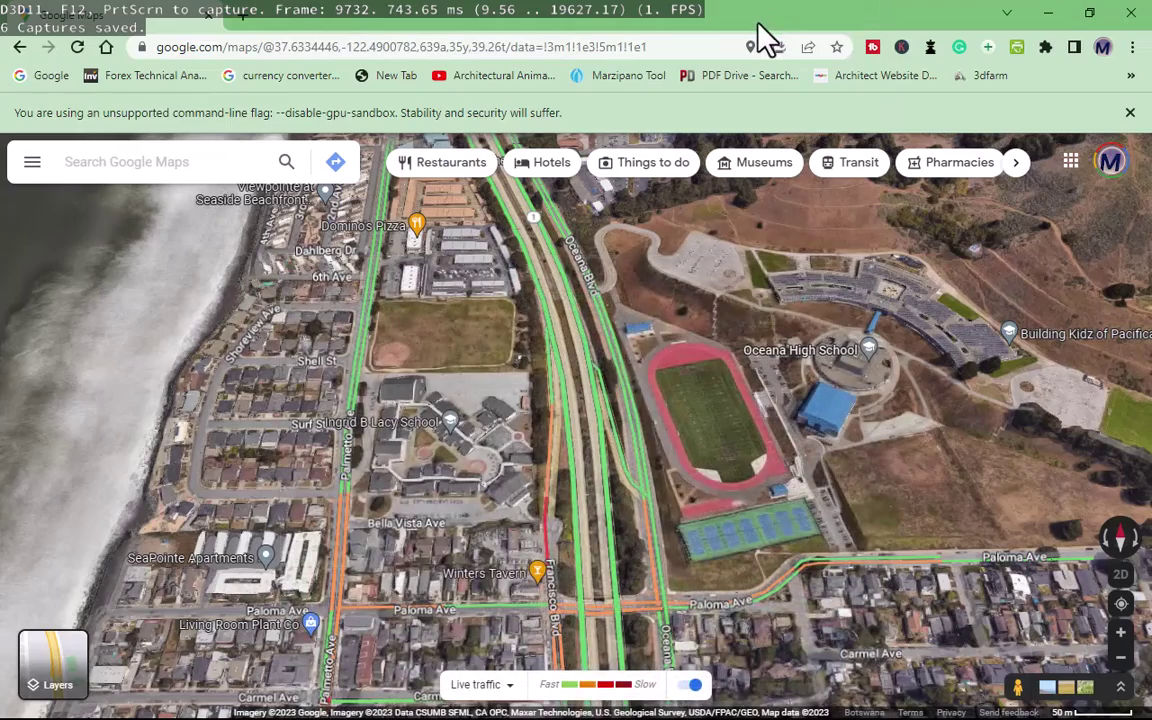
click(1046, 15)
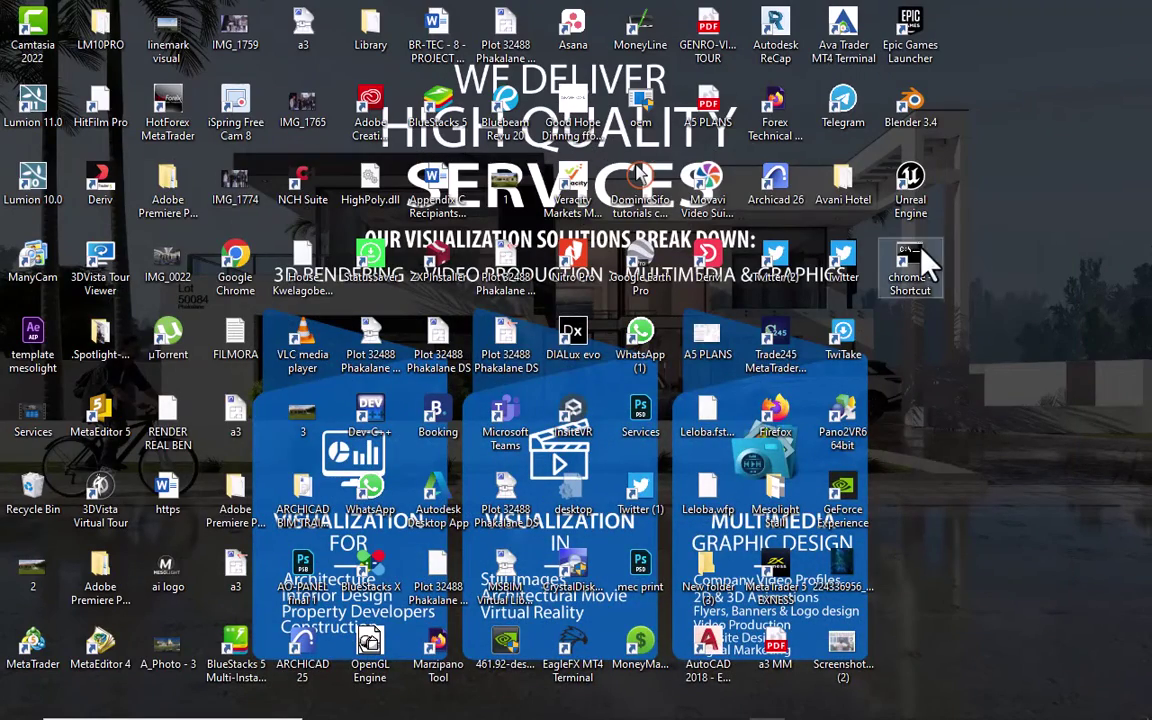
double_click(922, 118)
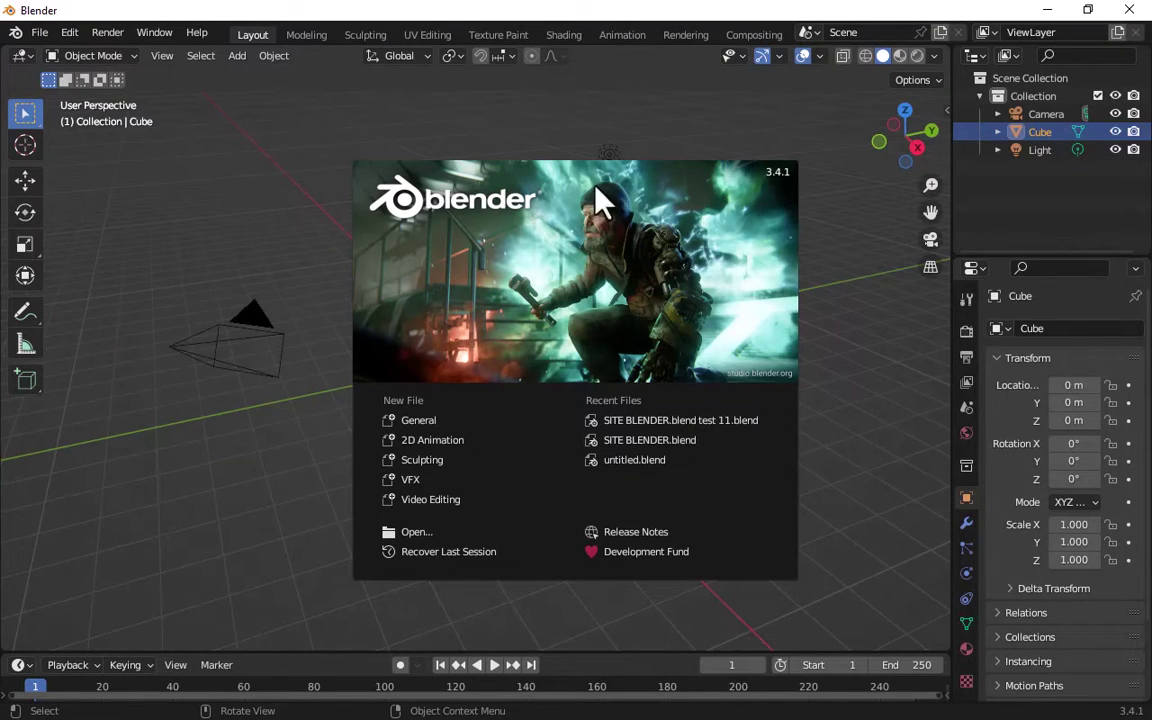
Step: Dismiss the splash screen and delete the default camera, cube and light from the scene
click(255, 225)
drag(738, 457, 231, 222)
key(Delete)
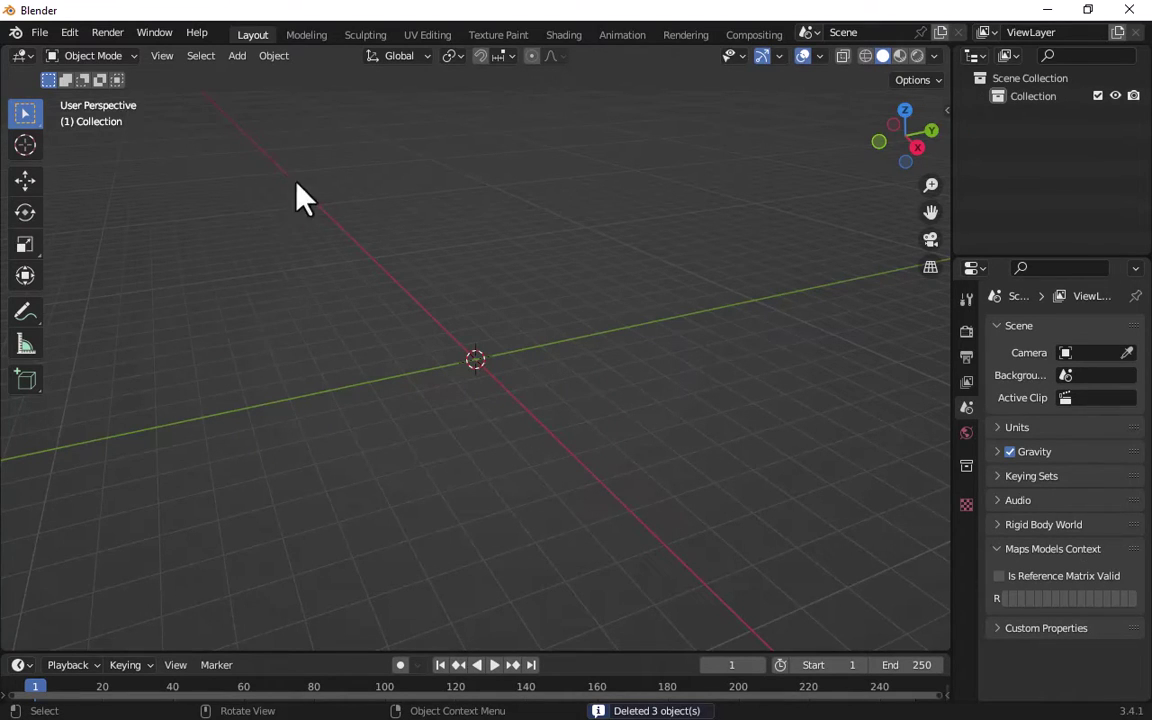
click(39, 32)
mouse_move(79, 241)
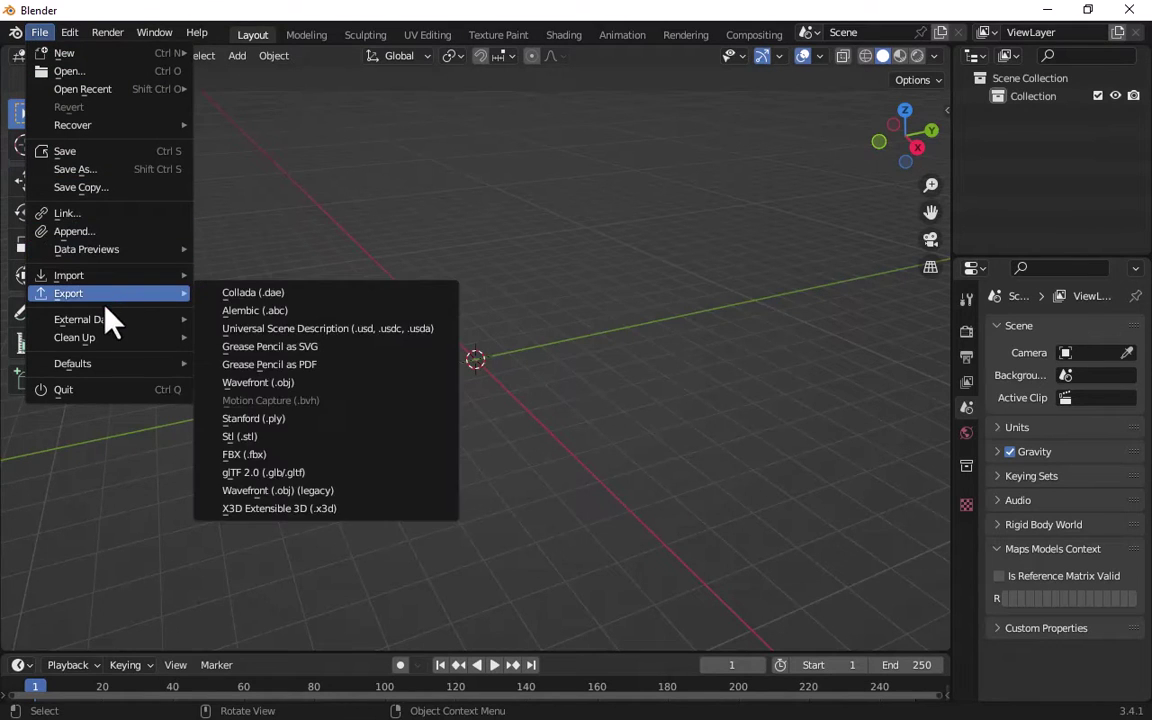
mouse_move(109, 329)
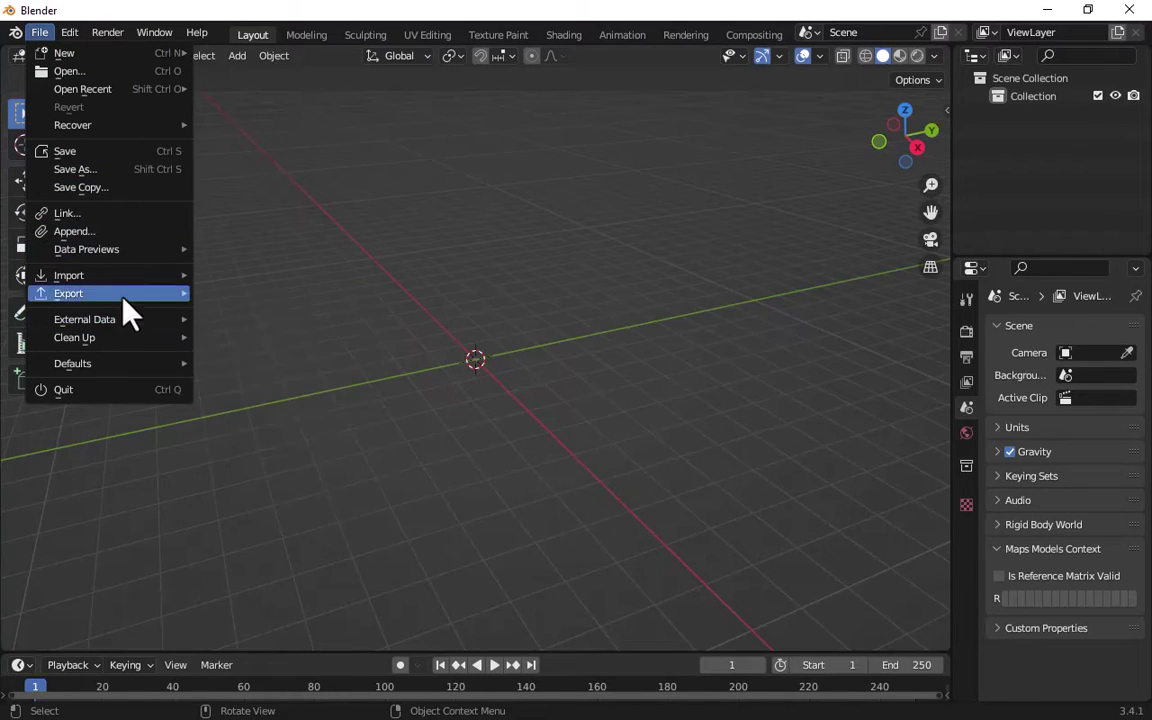
mouse_move(128, 281)
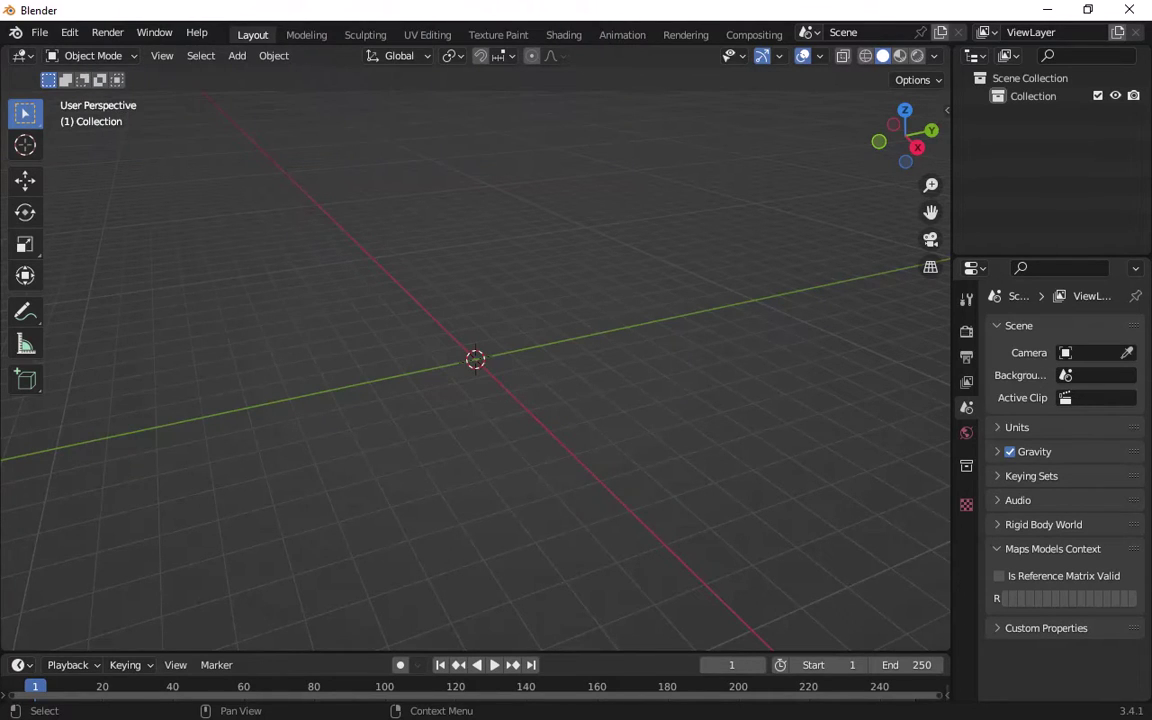
Step: Import Capetown.rdc as a Google Maps Capture from the Saved models folder inside "Goggle Map 3D To blender & Lumion Workflow" on drive F
click(38, 31)
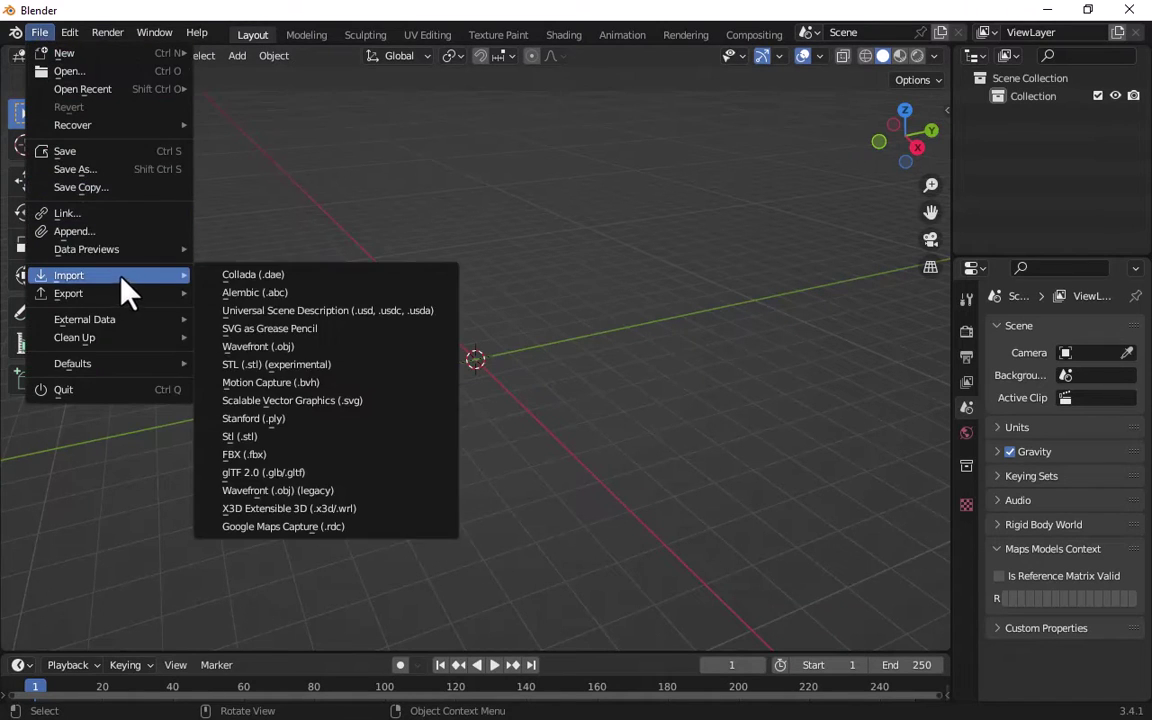
click(304, 530)
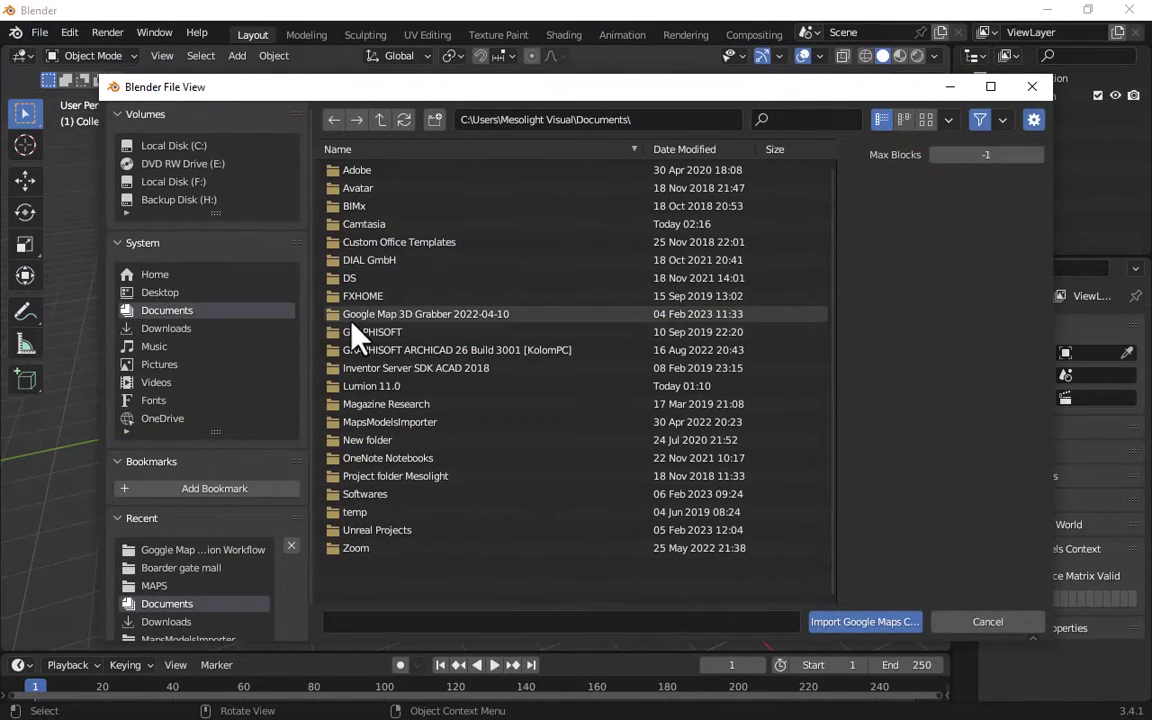
click(185, 182)
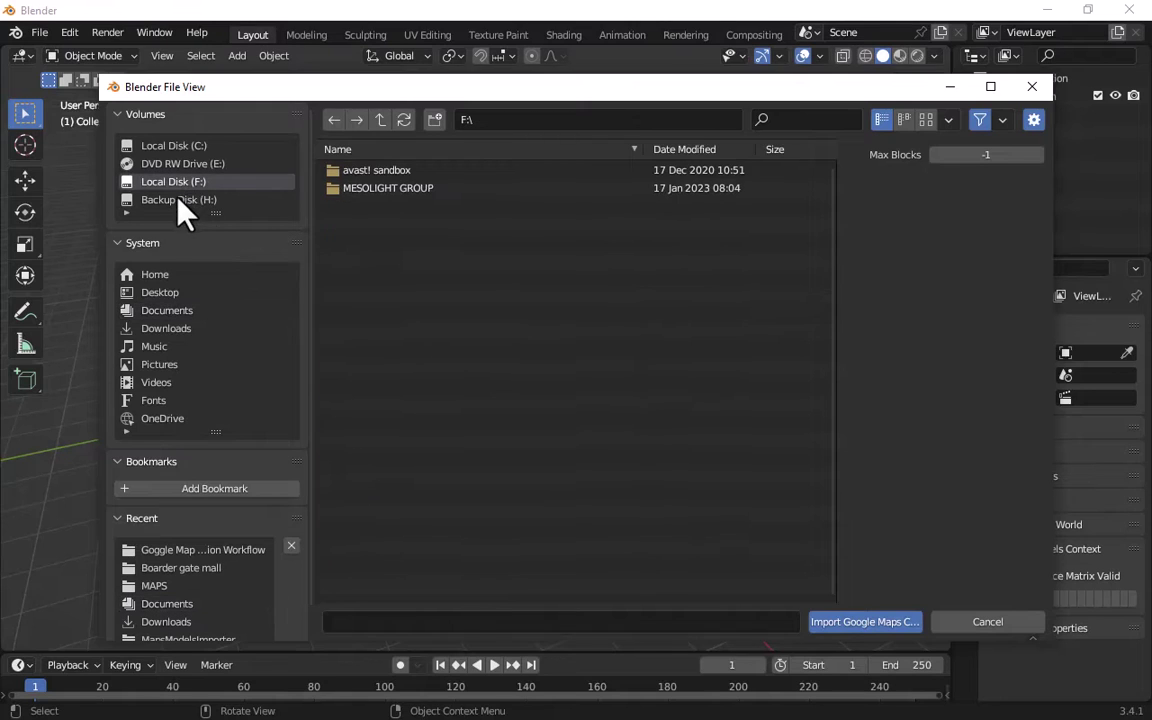
double_click(445, 189)
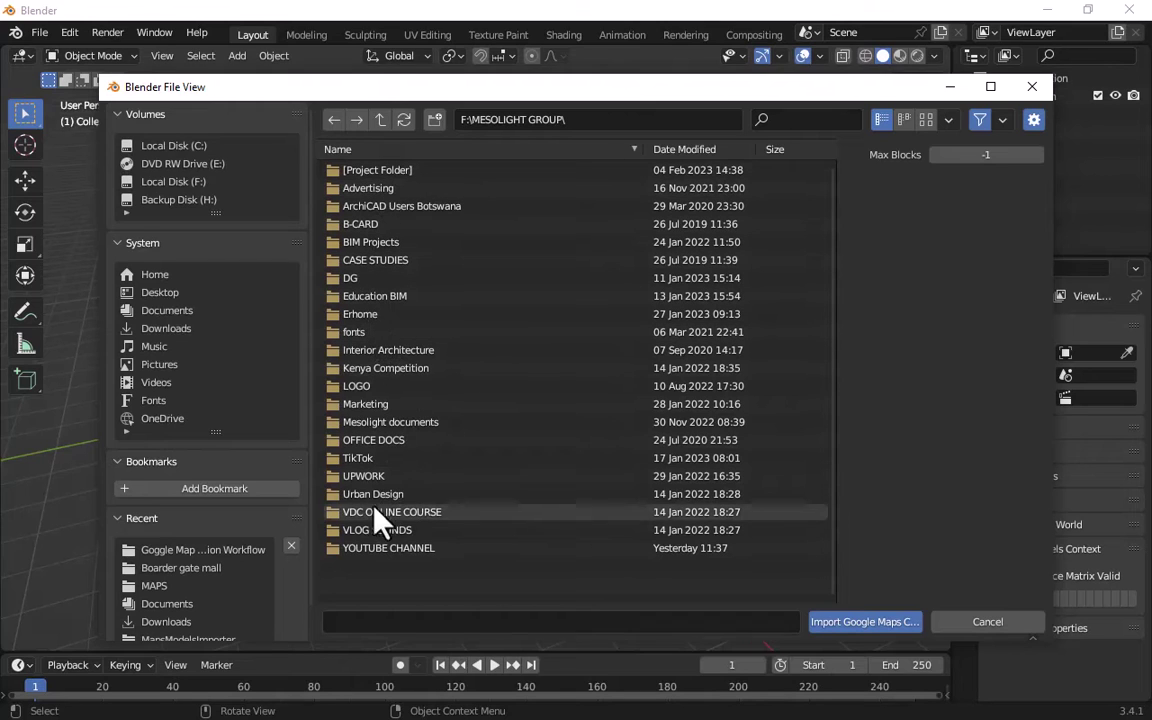
double_click(375, 548)
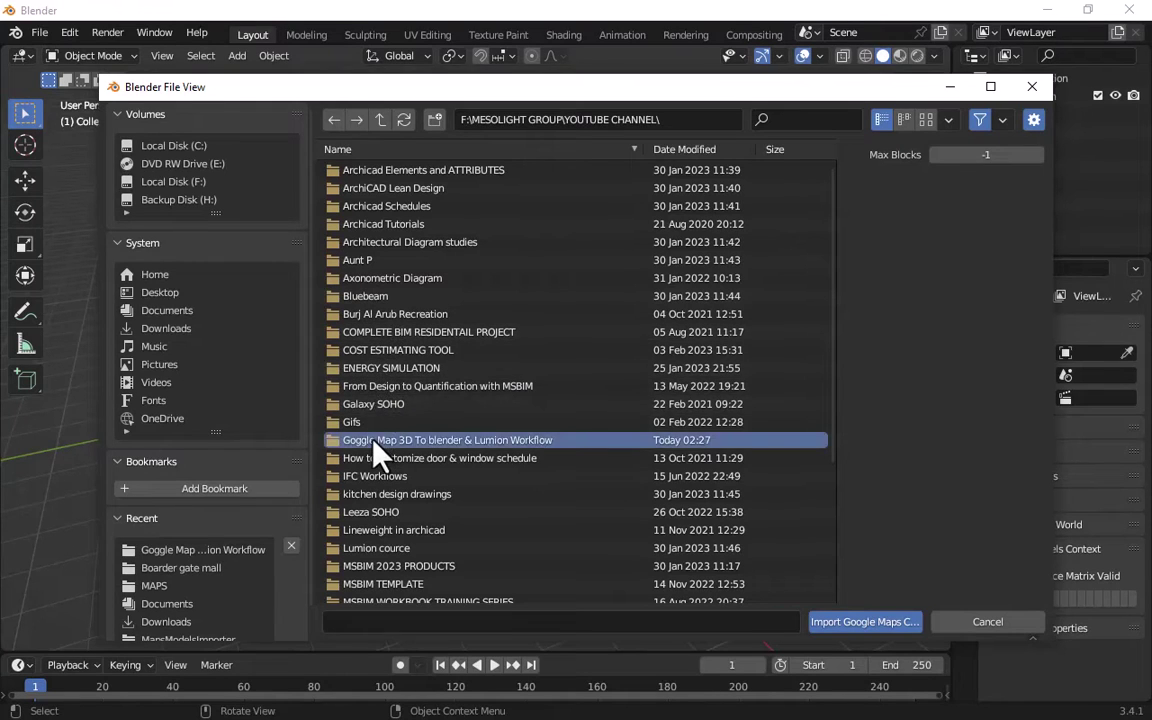
double_click(378, 440)
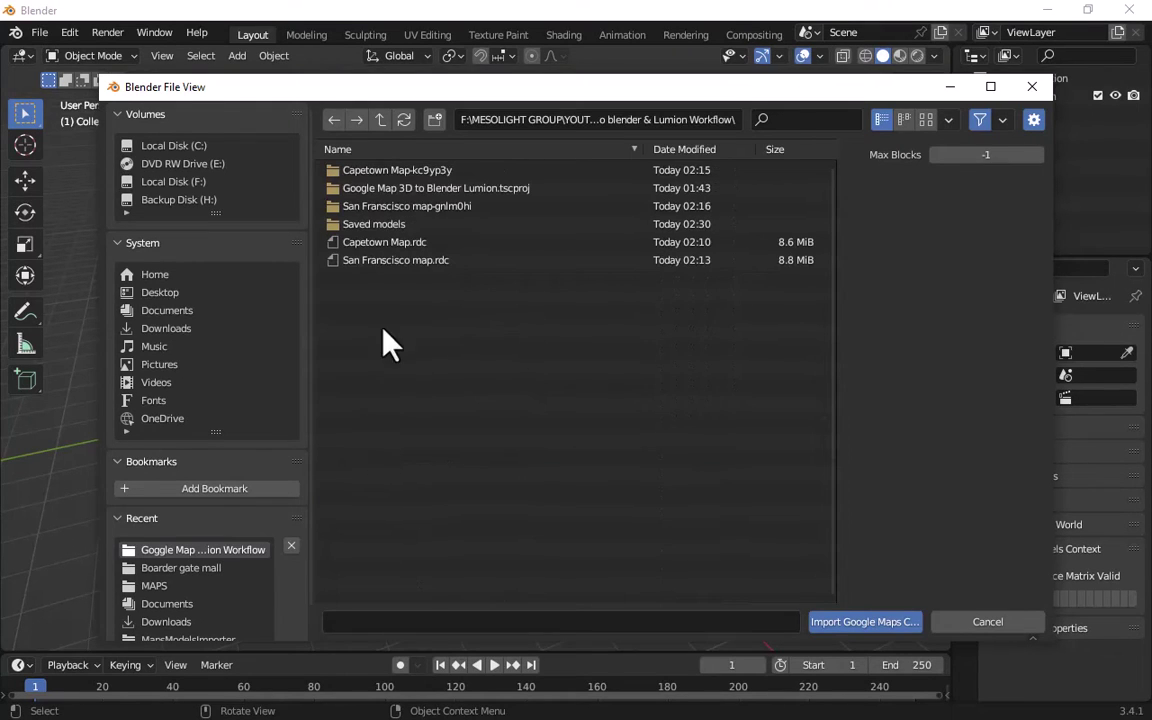
double_click(378, 224)
click(382, 172)
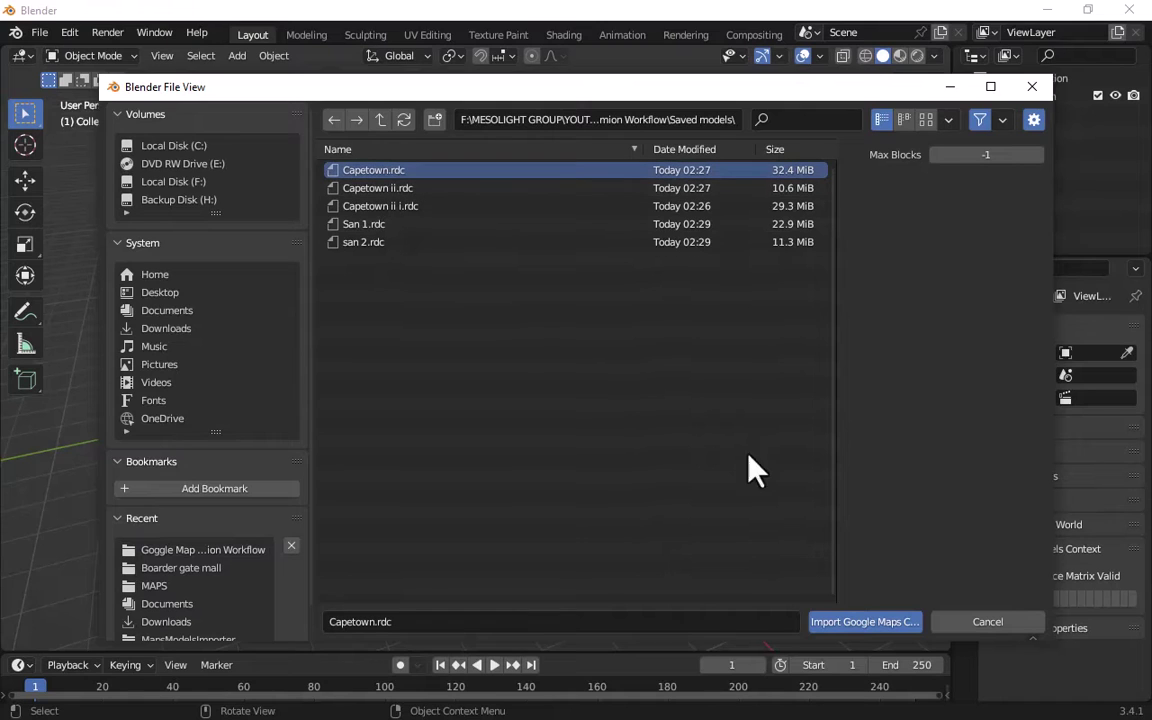
click(850, 624)
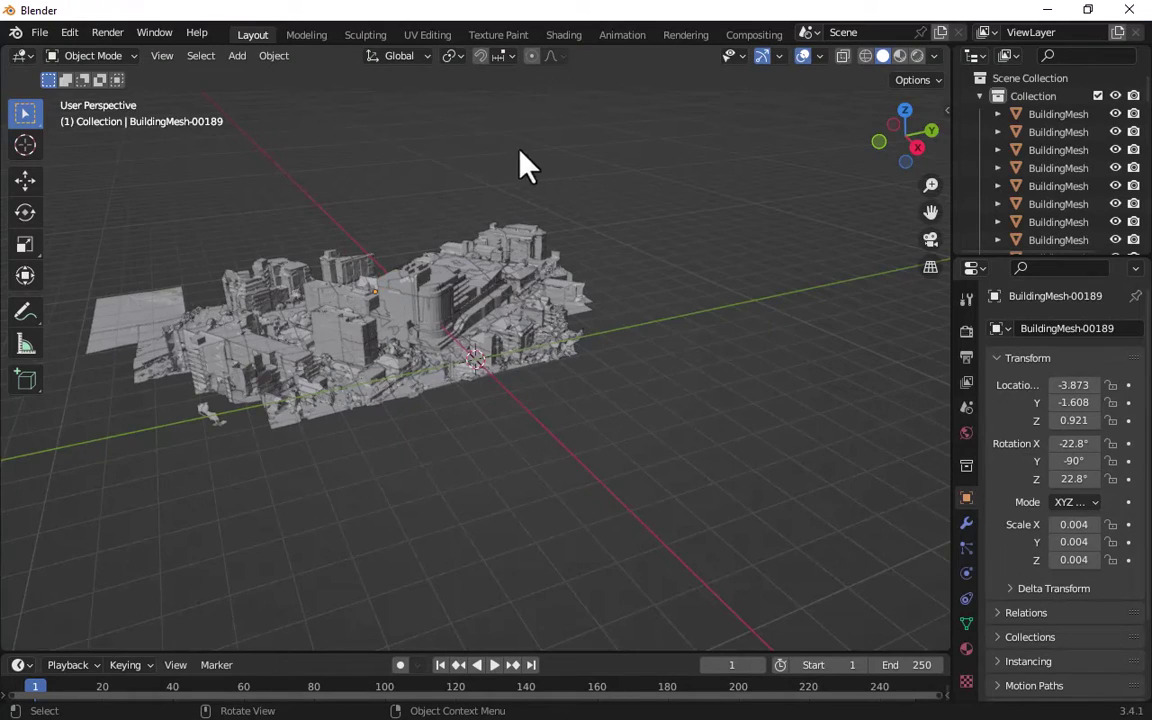
Step: Examine the imported Cape Town building meshes from several angles and leave all of them unselected
drag(905, 135, 735, 220)
scroll(561, 275, up, 4)
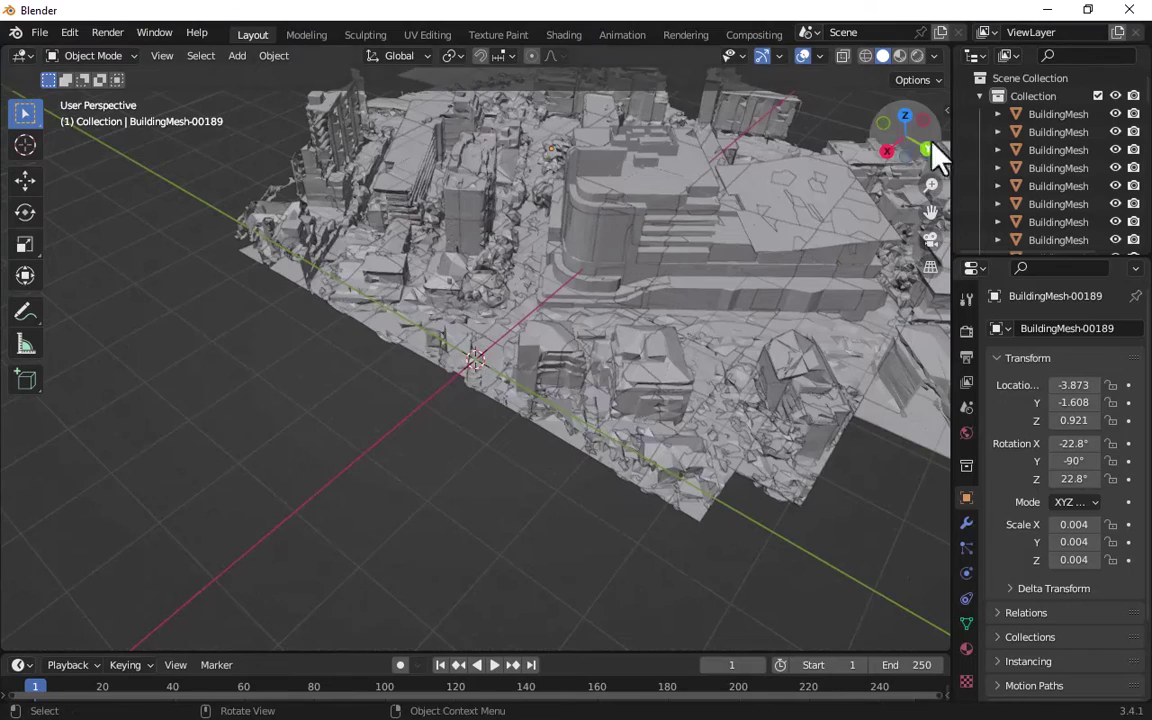
drag(931, 154, 386, 355)
drag(330, 452, 380, 486)
drag(468, 365, 562, 426)
click(731, 503)
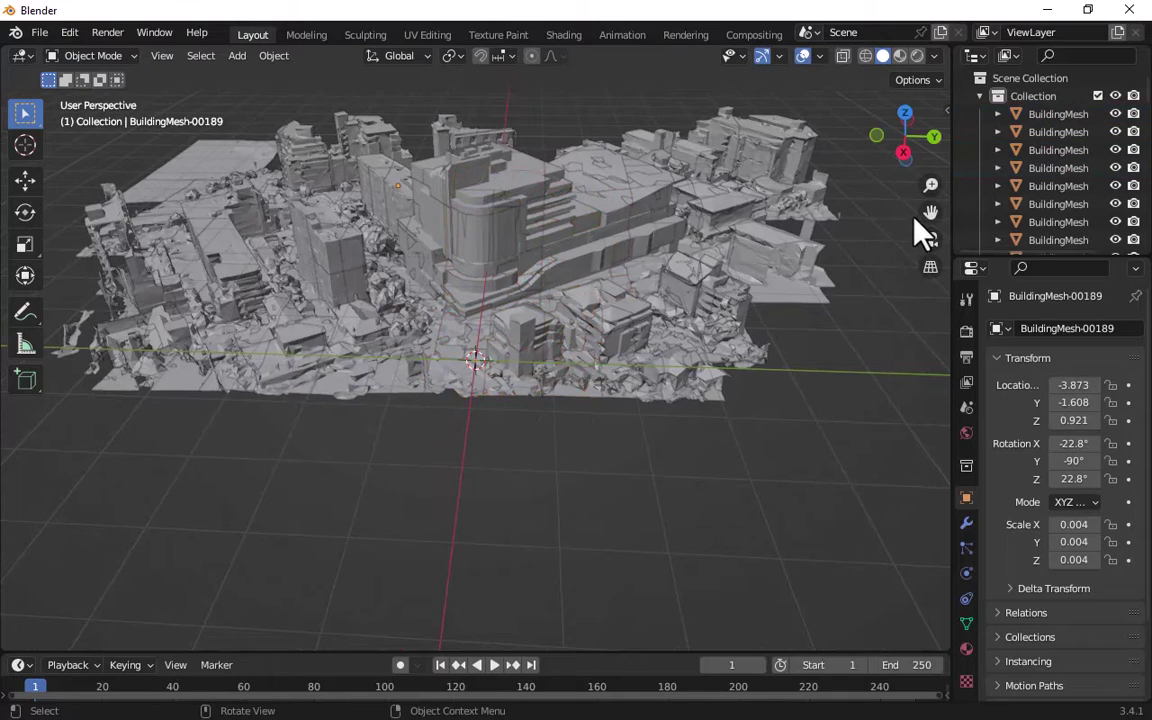
click(476, 345)
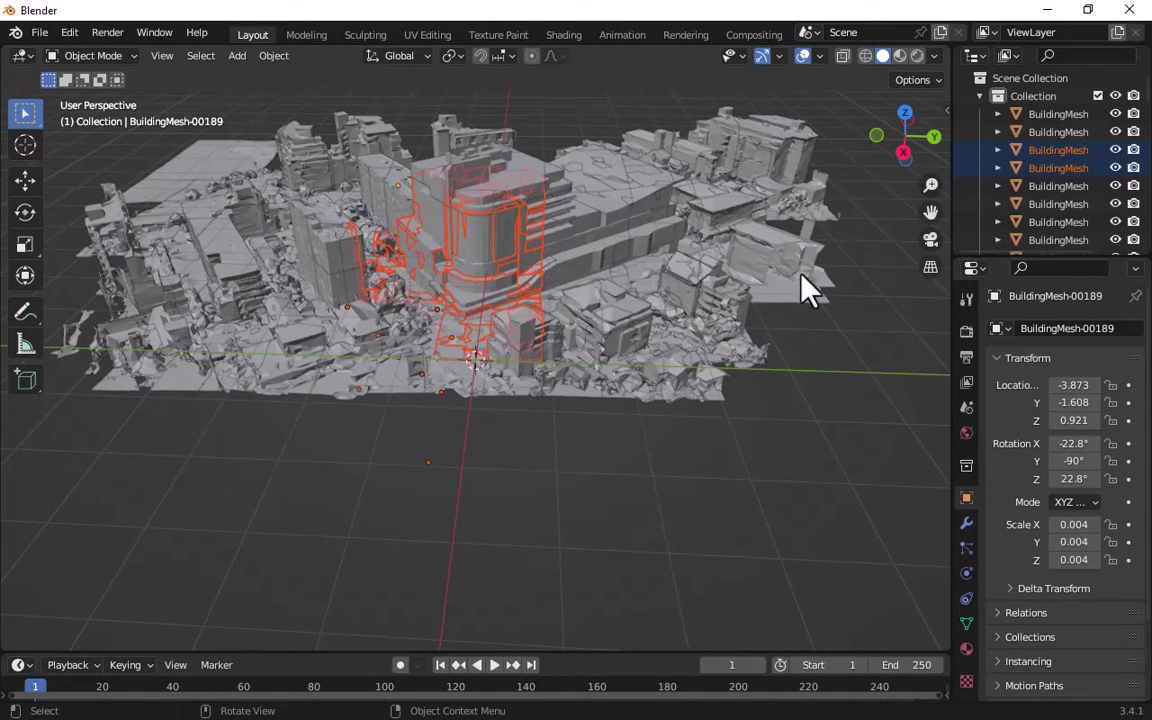
click(766, 478)
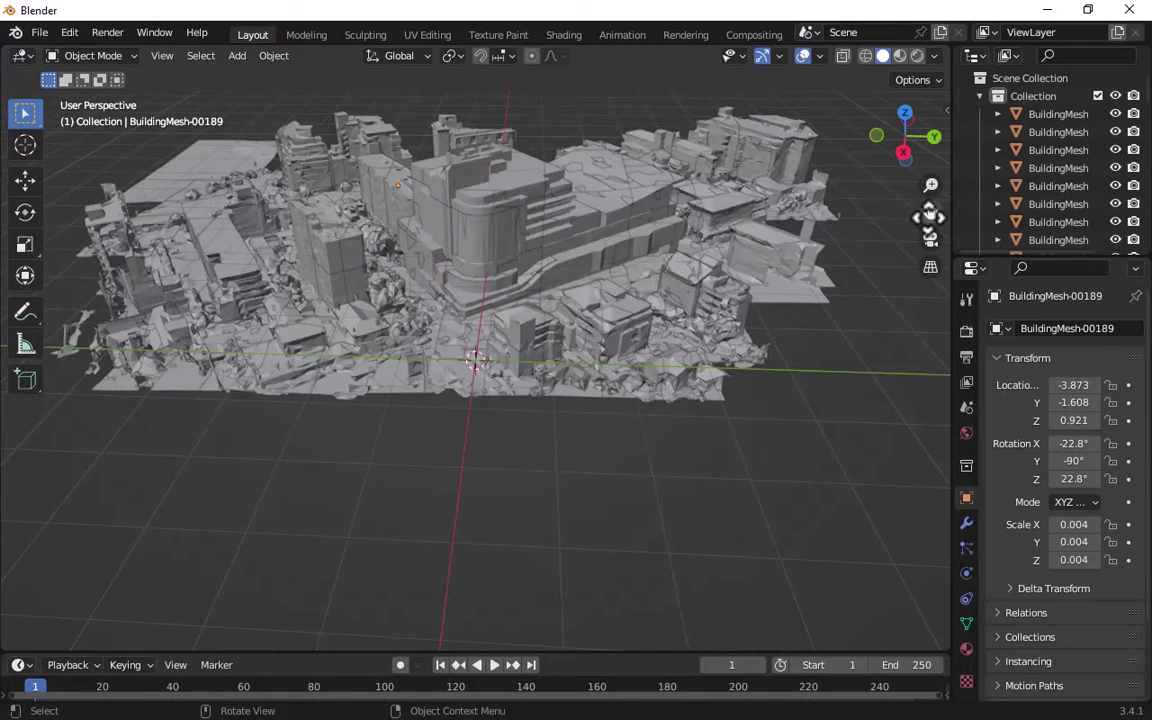
Step: Show the imported Cape Town model with its textures by switching the viewport to Material Preview shading
scroll(766, 342, up, 1)
scroll(929, 212, down, 1)
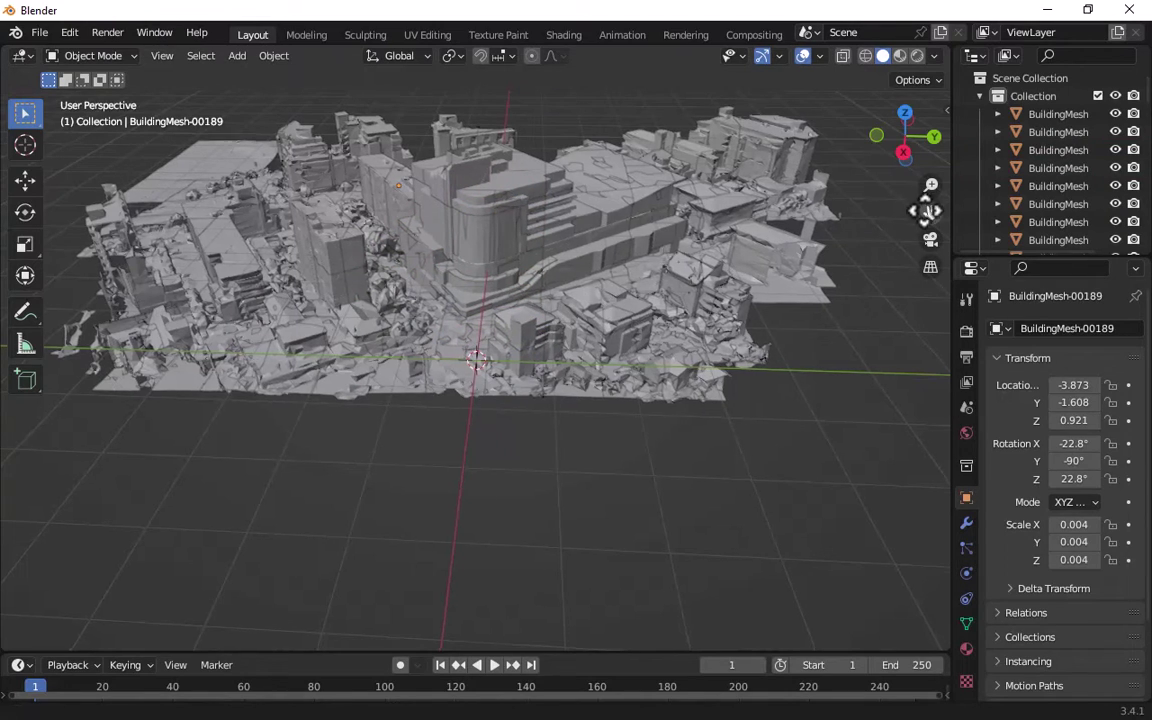
drag(929, 212, 945, 440)
scroll(610, 205, up, 3)
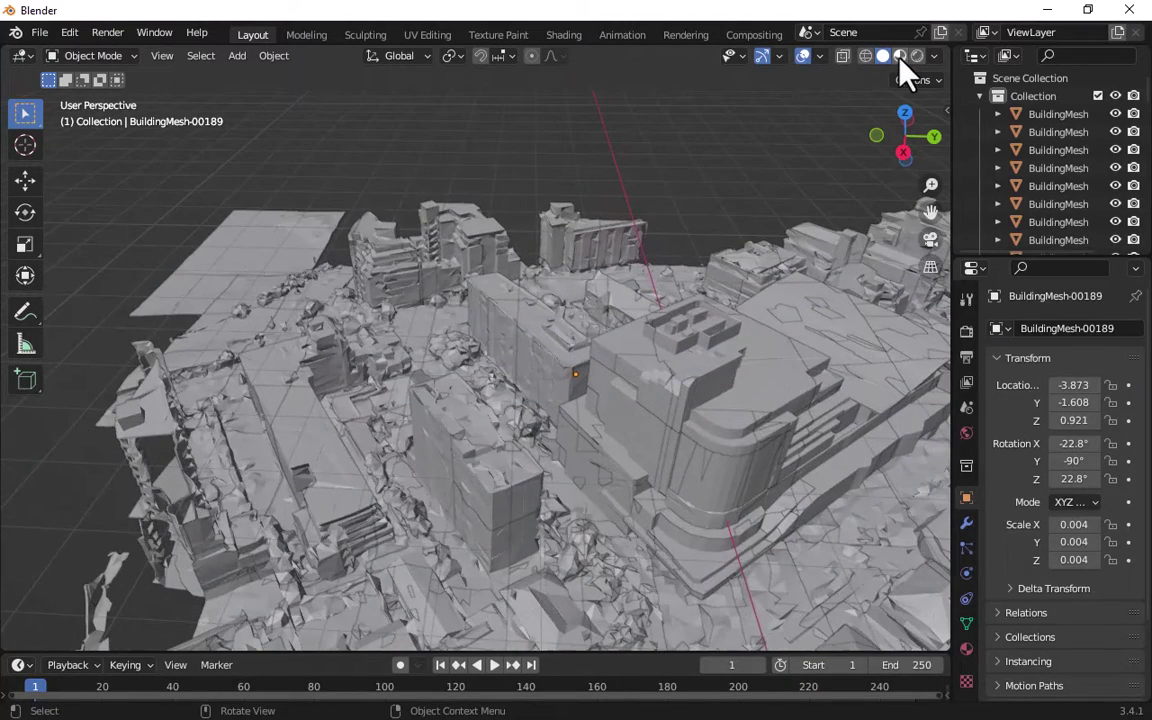
click(900, 56)
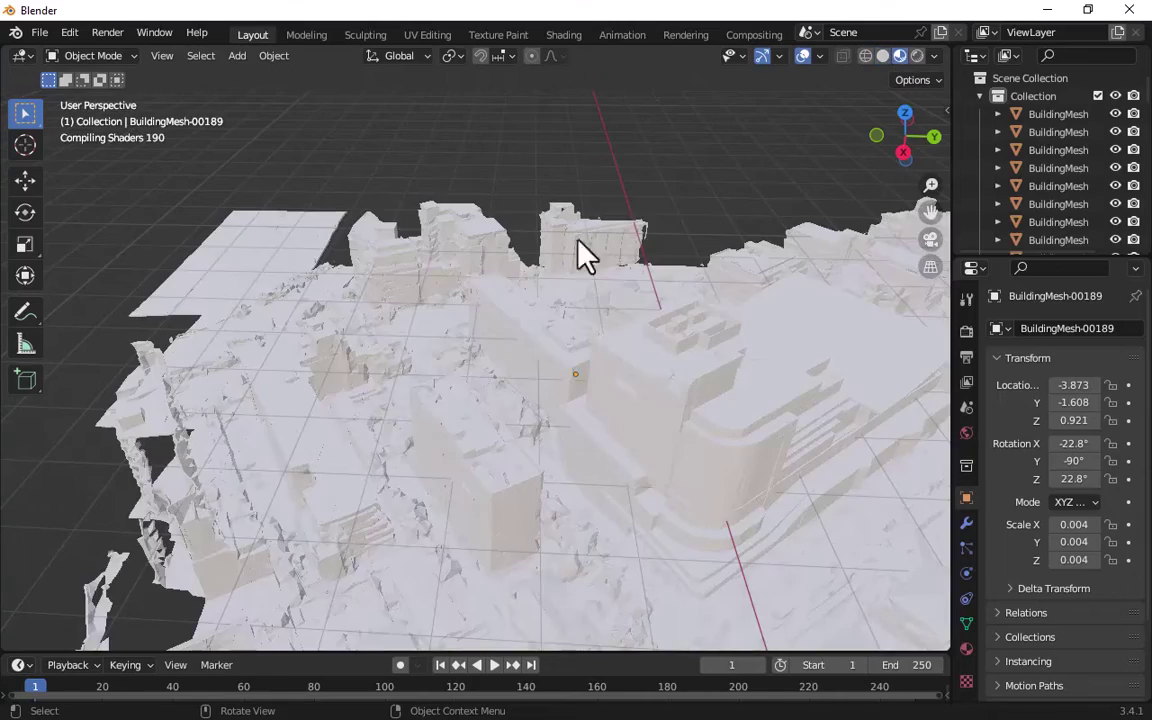
Step: Examine the textured Cape Town buildings and streets from several sides, both close up and from a distance
scroll(270, 320, down, 3)
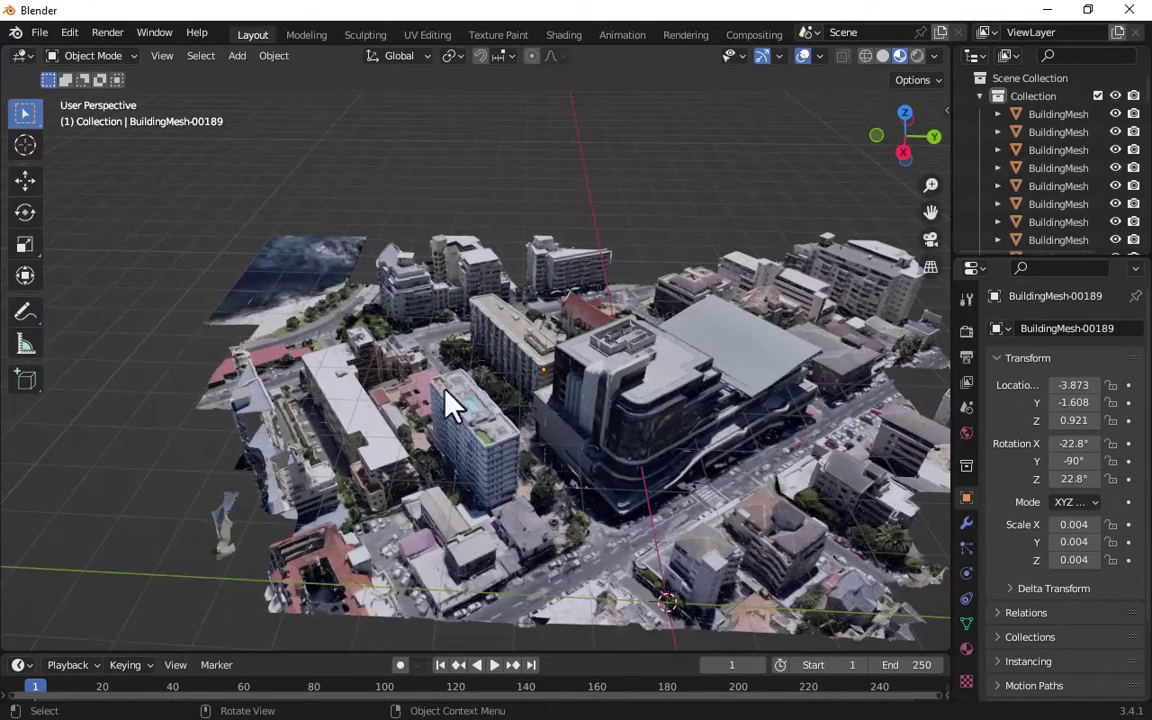
scroll(480, 415, down, 2)
scroll(535, 432, up, 4)
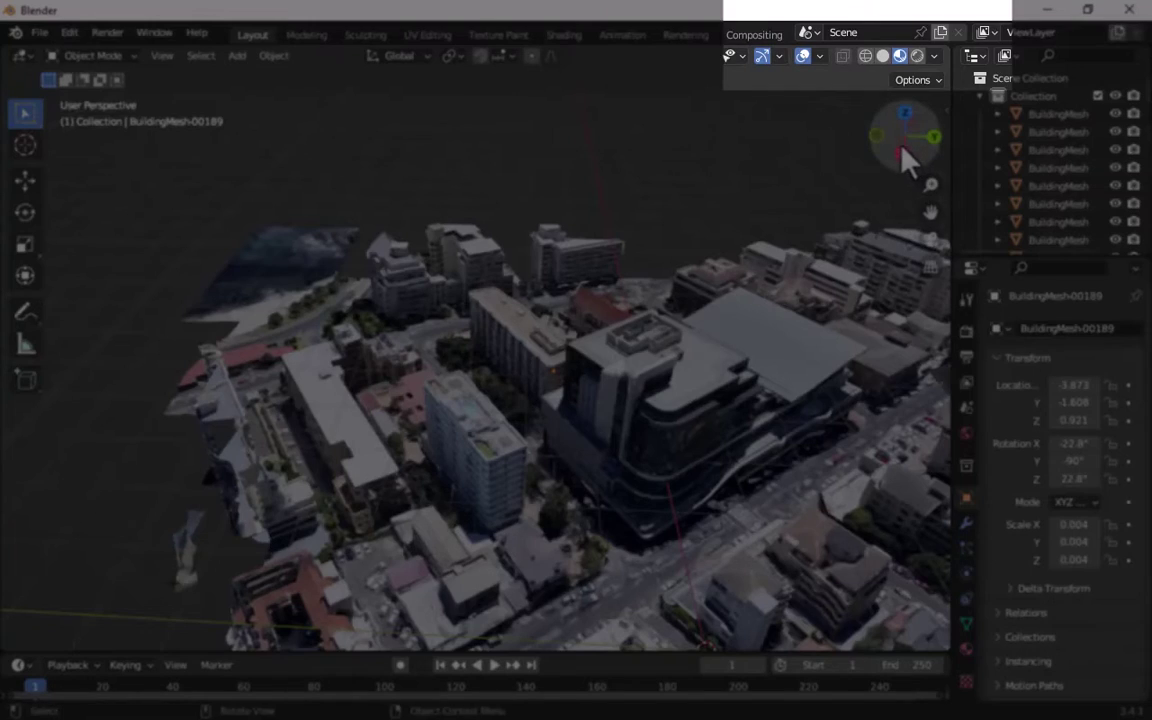
drag(905, 155, 865, 170)
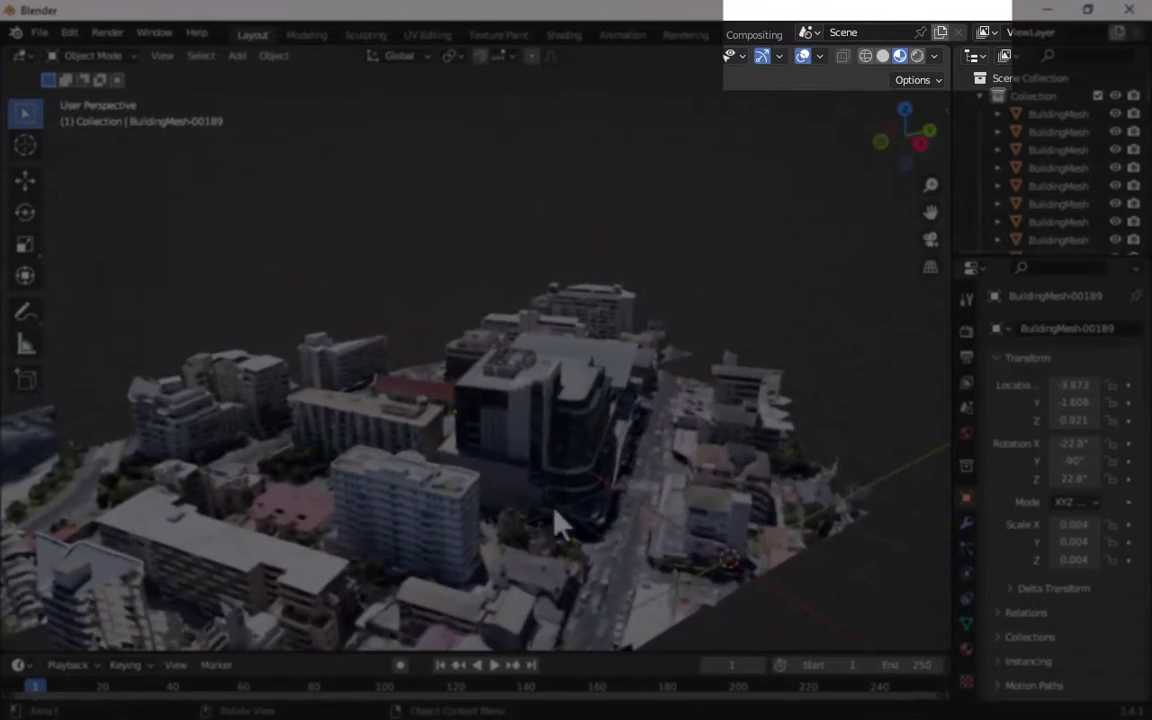
scroll(580, 560, up, 4)
scroll(342, 283, down, 4)
scroll(586, 535, up, 4)
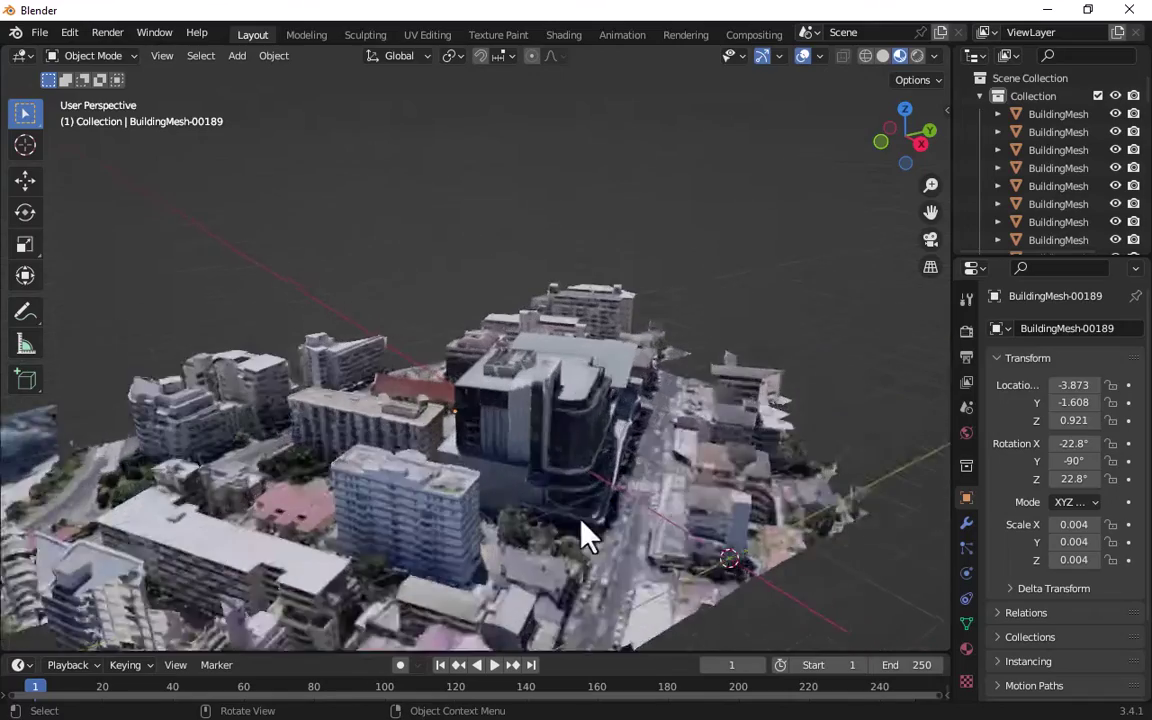
drag(930, 212, 880, 105)
scroll(610, 590, up, 5)
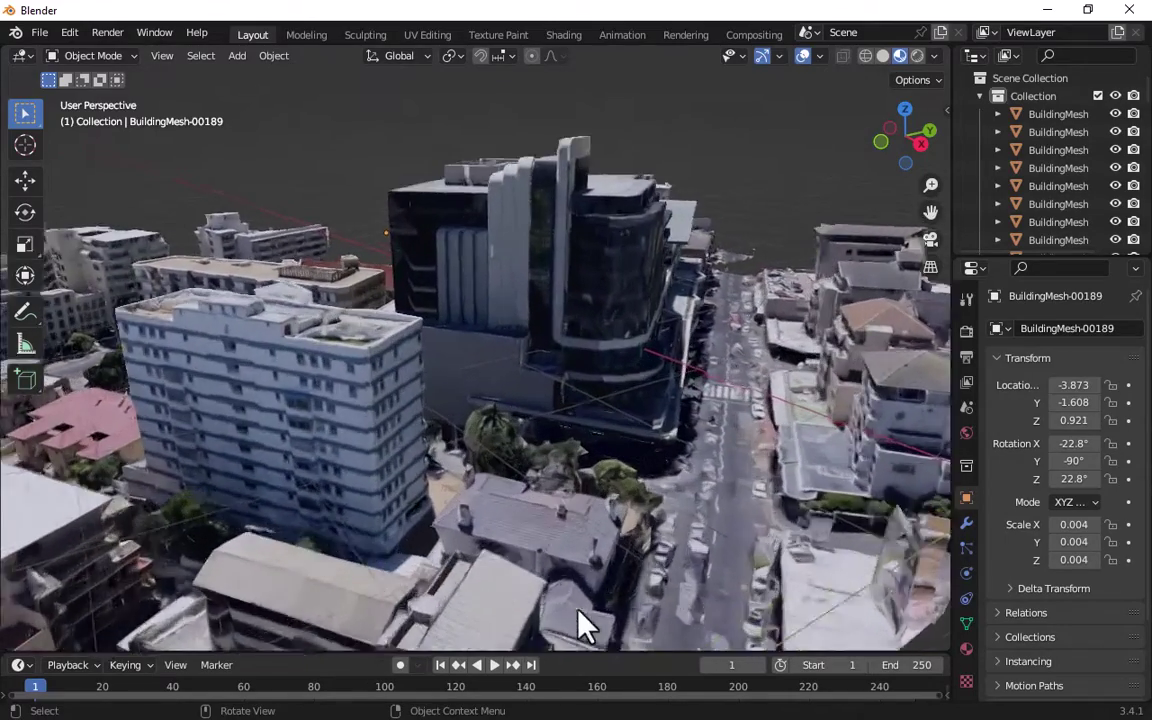
drag(930, 212, 780, 144)
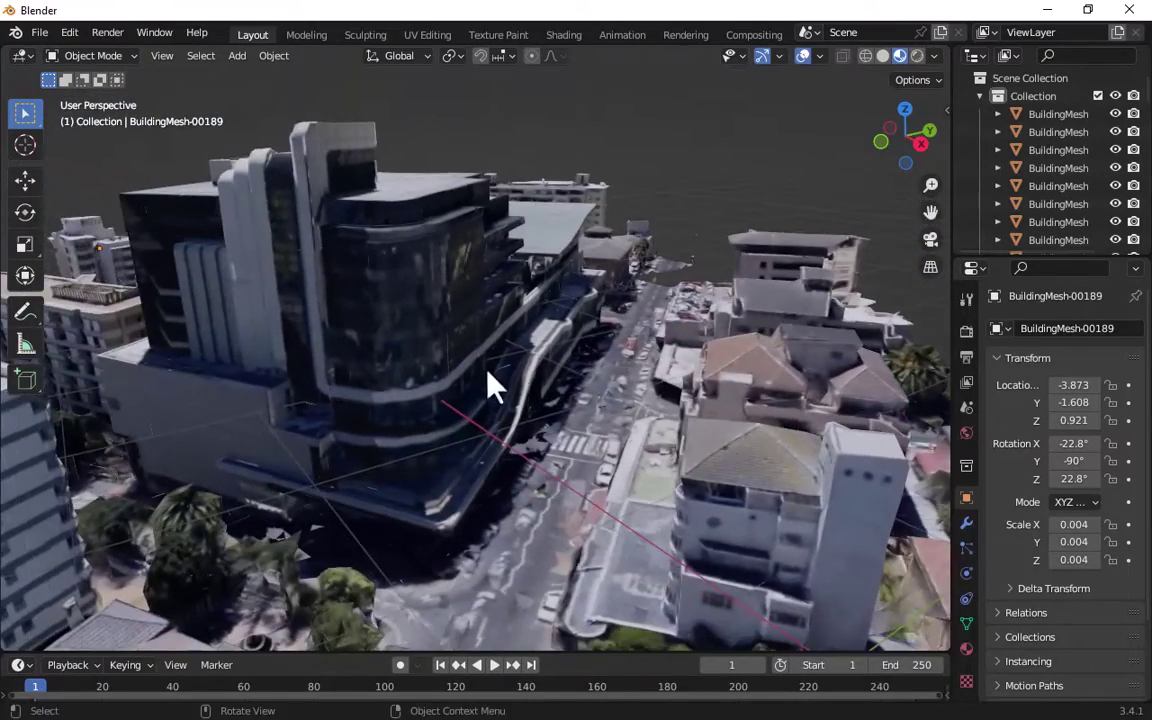
scroll(520, 380, down, 3)
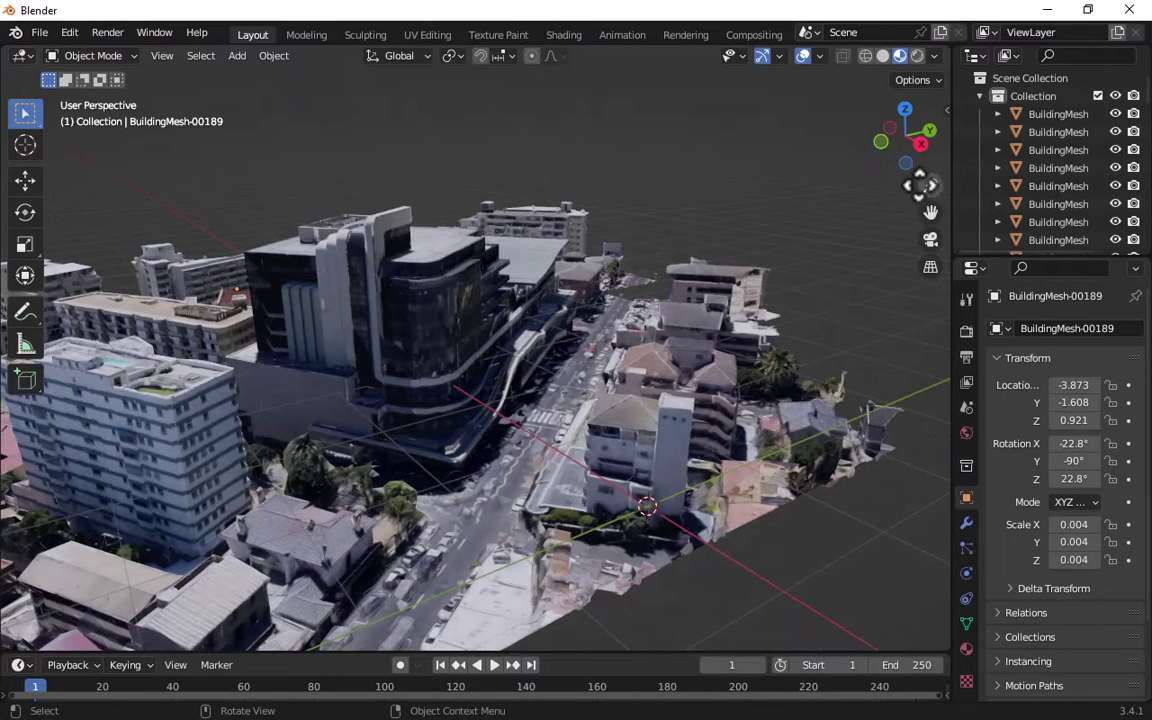
scroll(672, 503, down, 2)
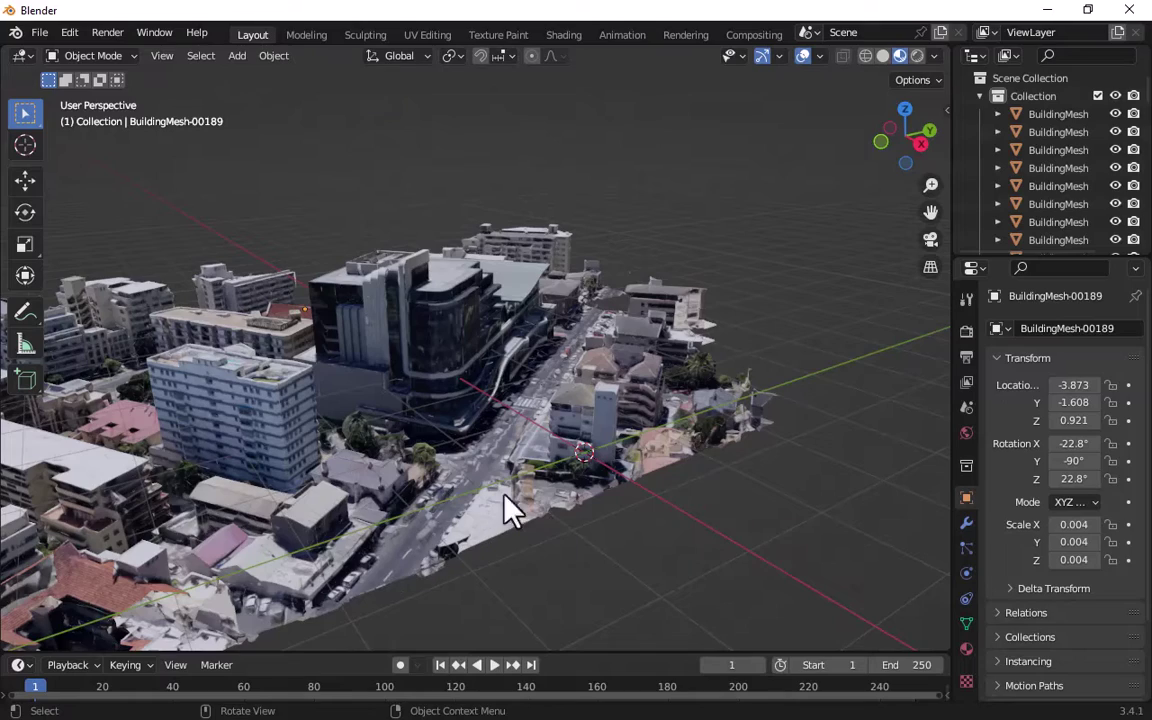
drag(920, 180, 710, 240)
scroll(730, 270, down, 6)
scroll(298, 437, up, 4)
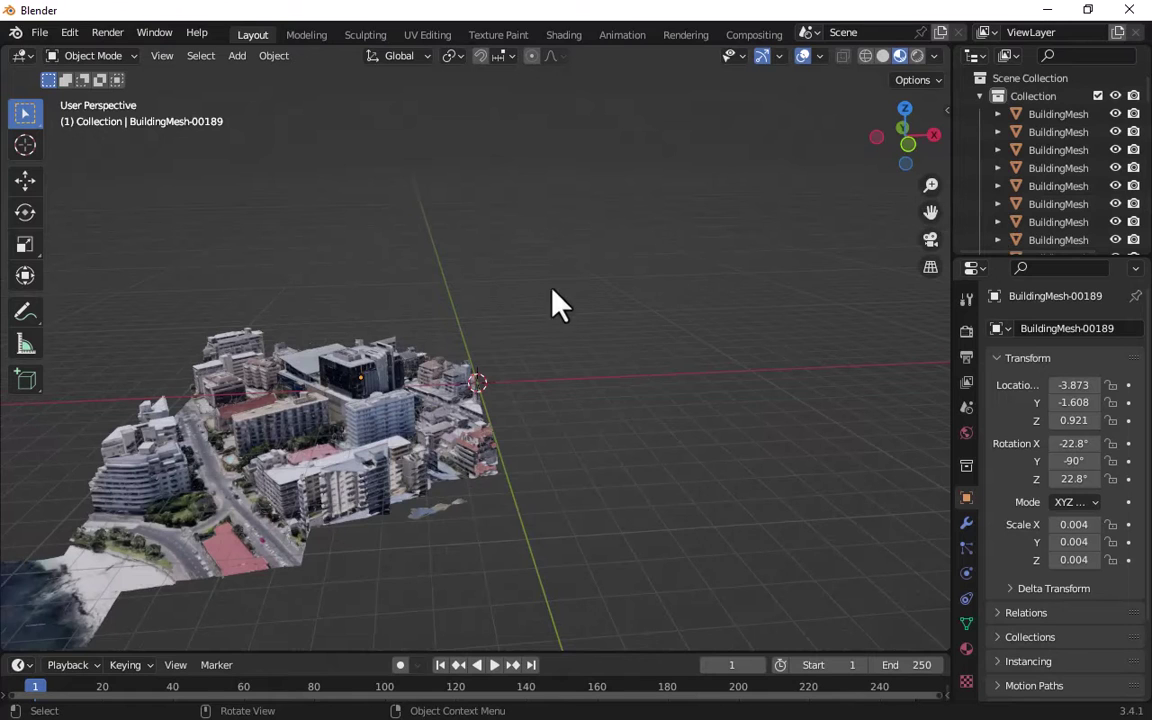
scroll(200, 465, up, 4)
drag(898, 163, 690, 182)
scroll(591, 520, up, 3)
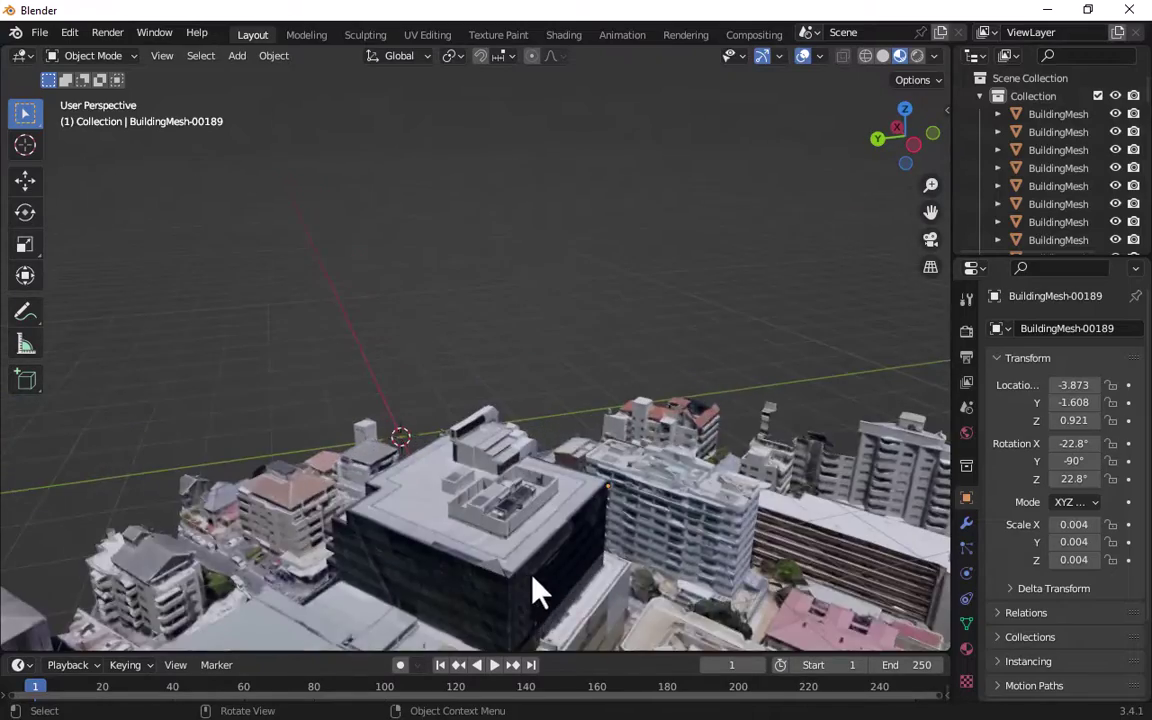
scroll(532, 586, down, 4)
scroll(541, 603, up, 3)
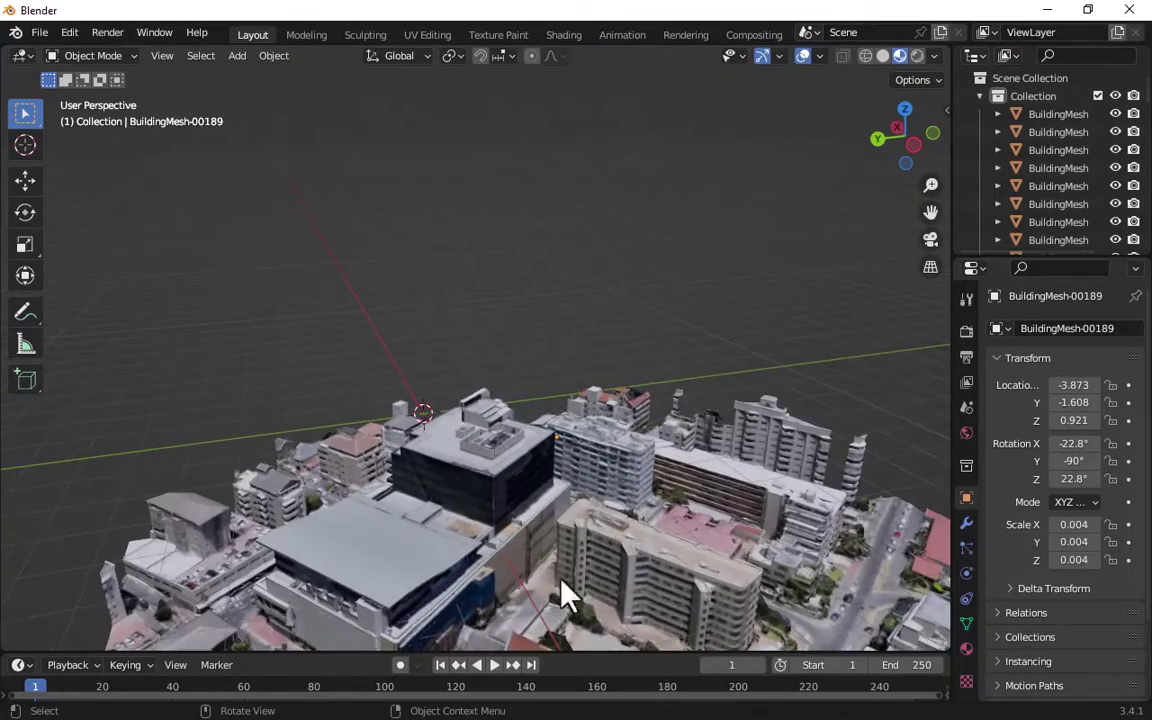
drag(930, 212, 933, 40)
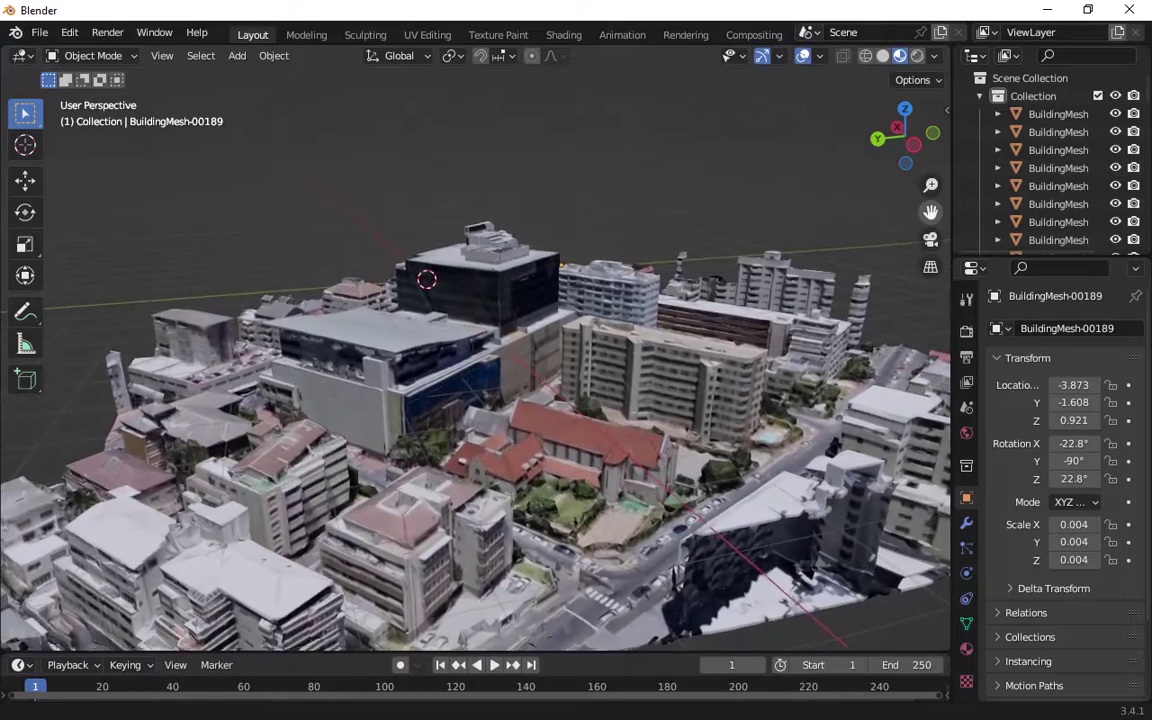
scroll(647, 527, up, 3)
scroll(424, 411, down, 5)
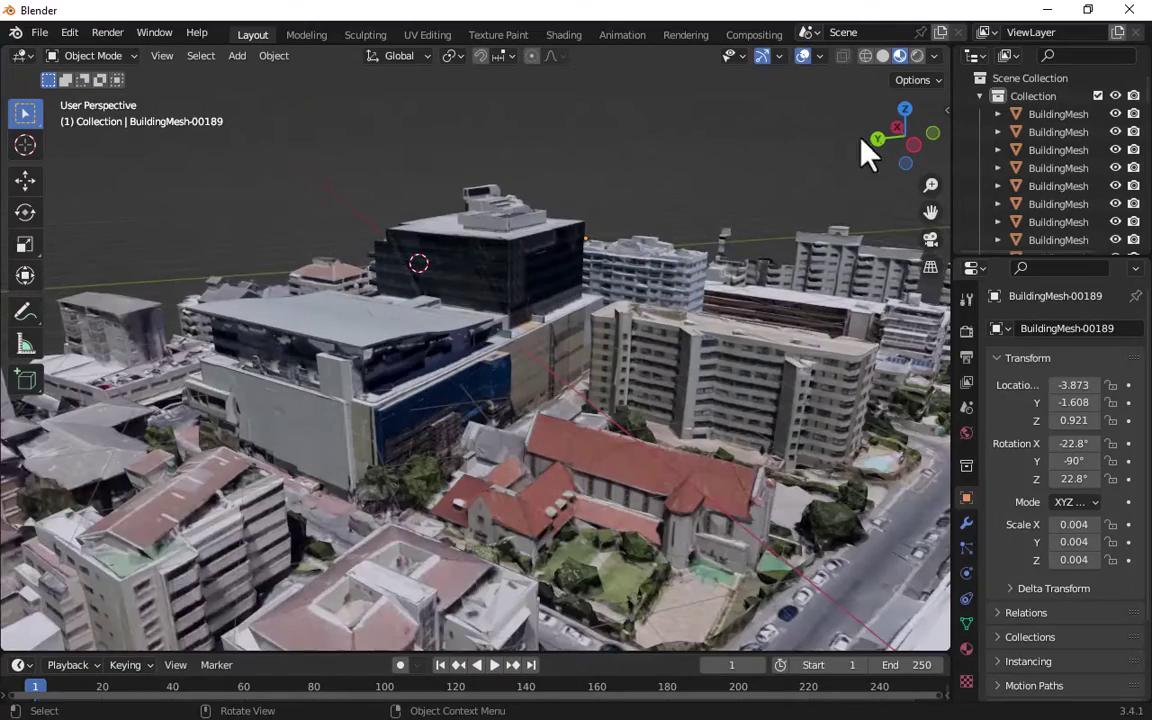
Step: Compare the city model in Rendered and Solid shading, and return the viewport to Material Preview
click(915, 56)
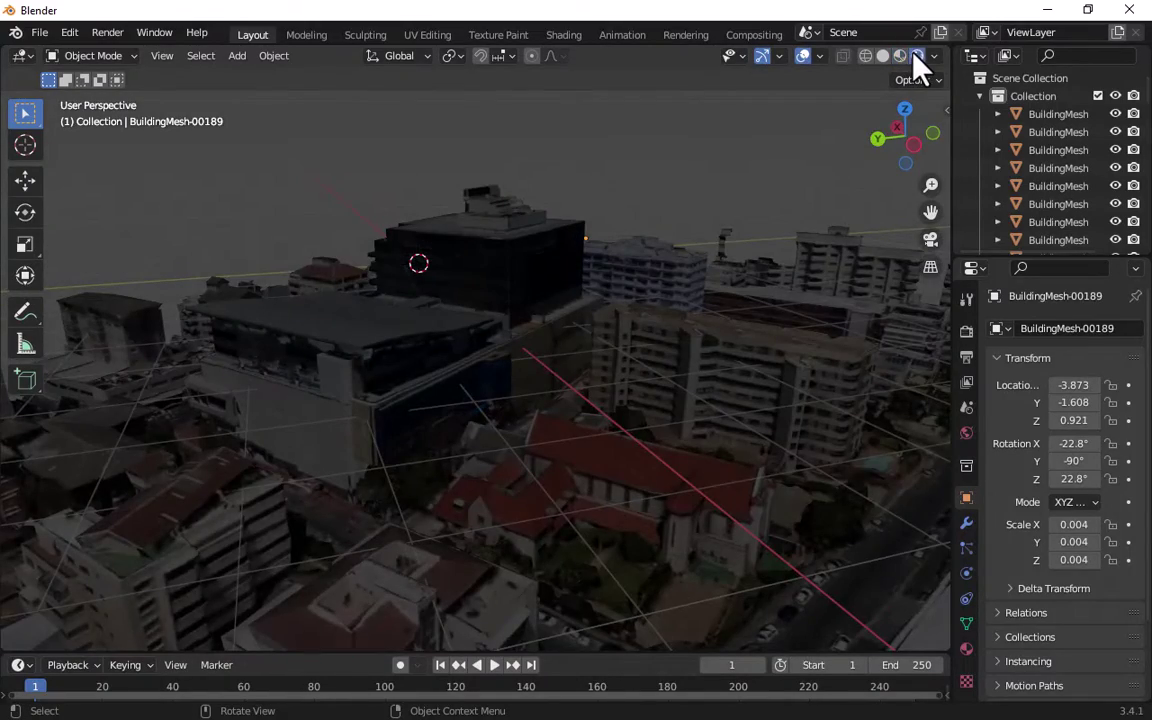
click(899, 56)
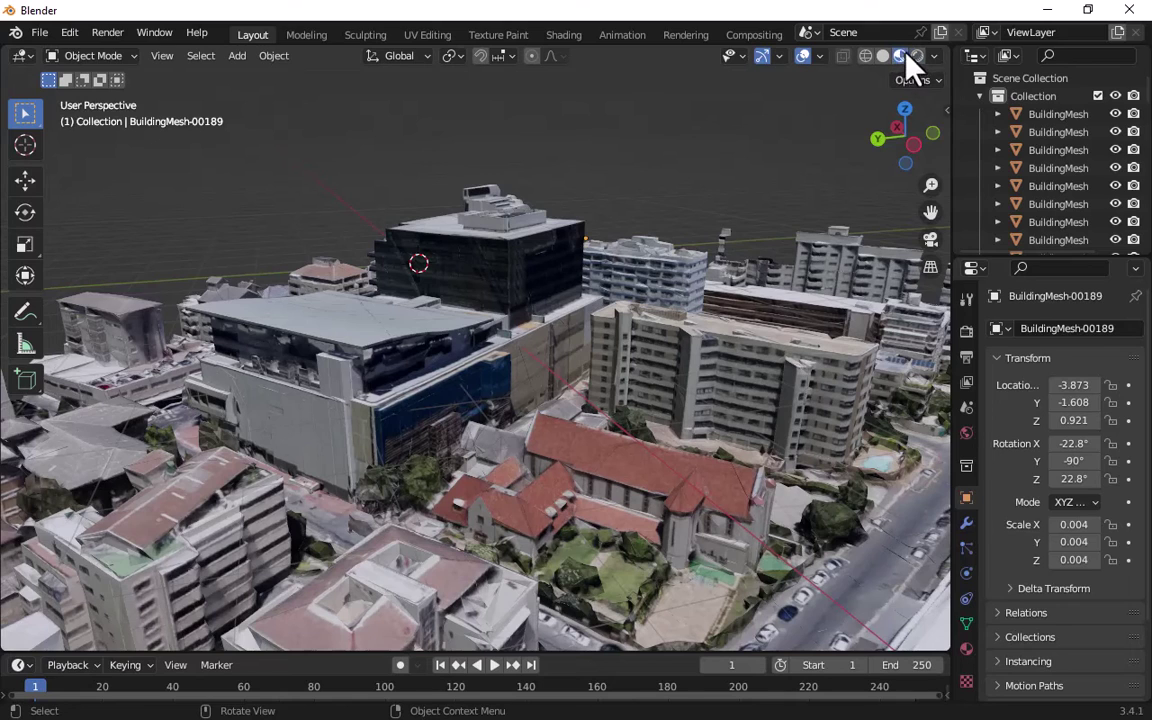
click(916, 56)
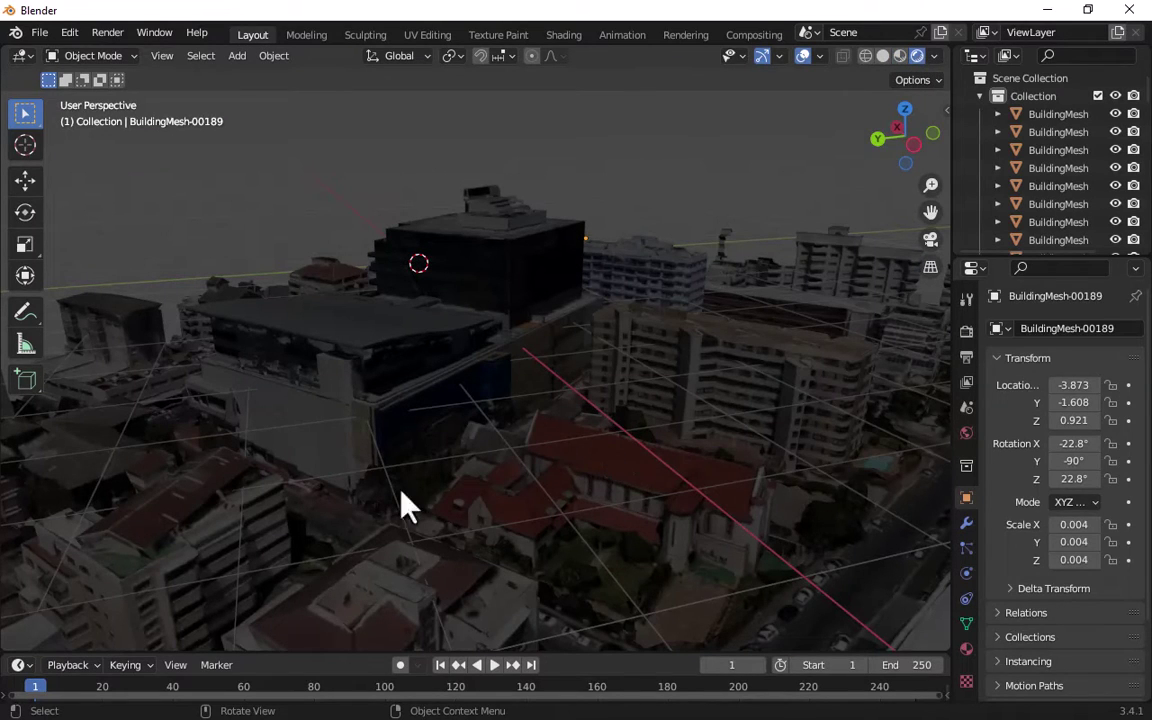
click(898, 56)
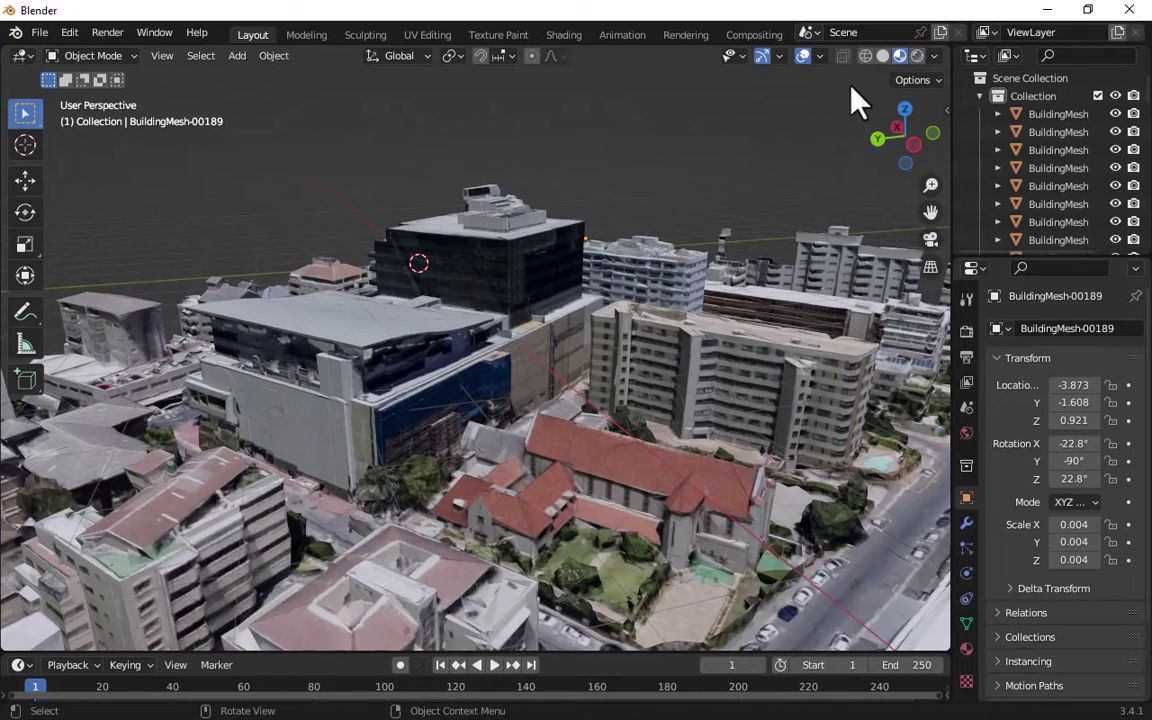
click(881, 56)
scroll(679, 226, down, 6)
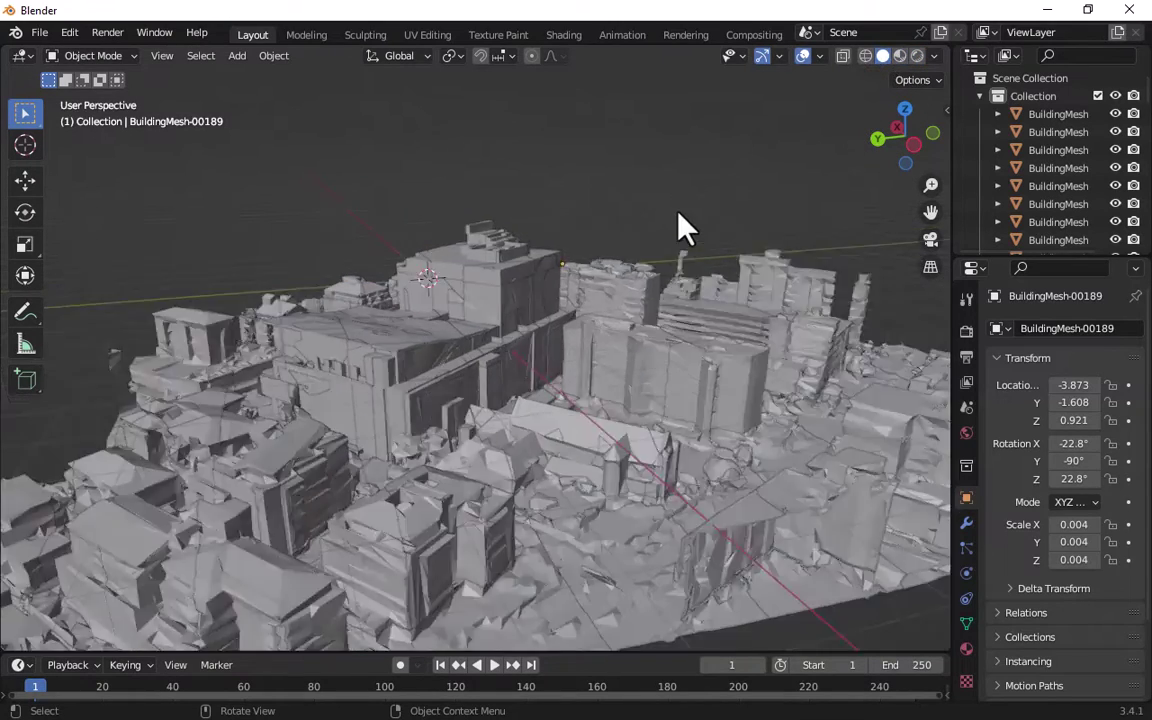
scroll(540, 403, up, 3)
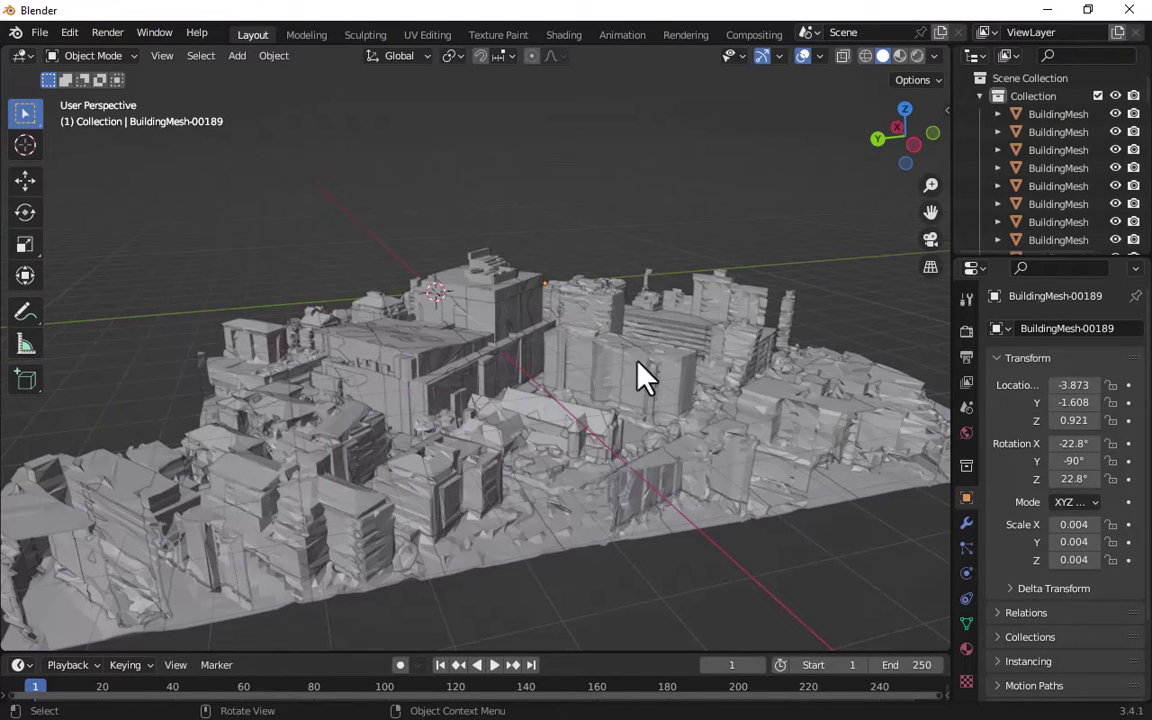
click(900, 56)
Step: Start a Collada (.dae) export and choose the Saved models folder inside "Goggle Map 3D To blender & Lumion Workflow" on drive F
click(38, 32)
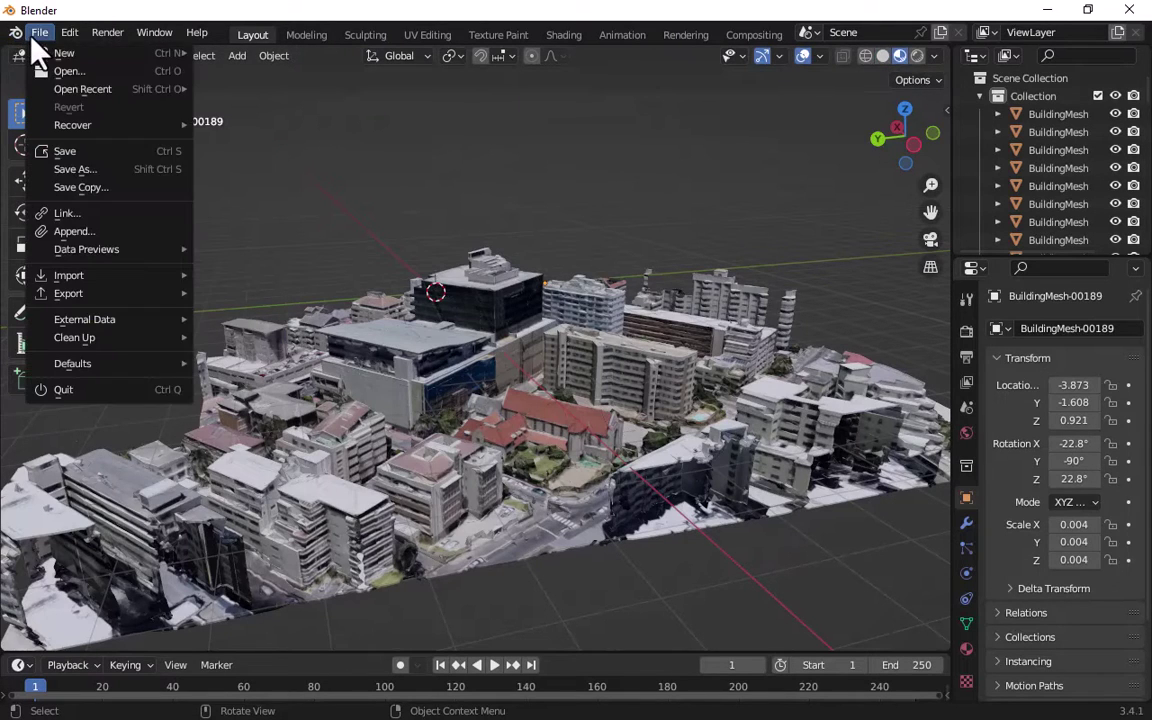
mouse_move(100, 293)
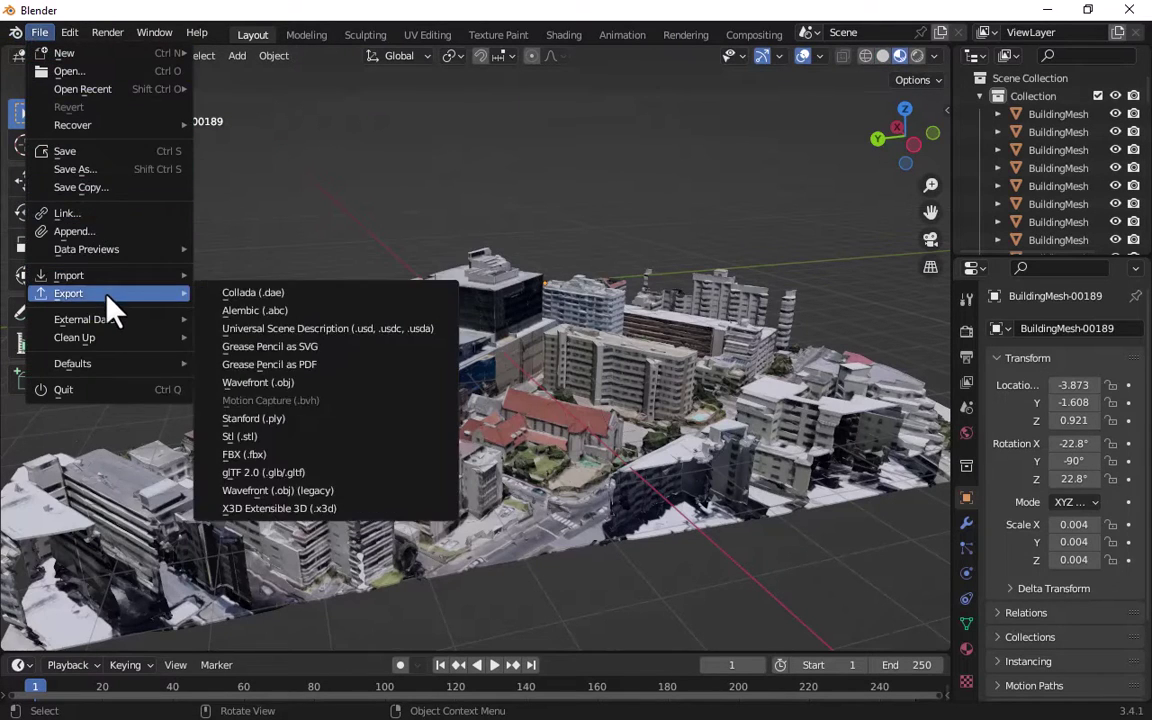
click(257, 292)
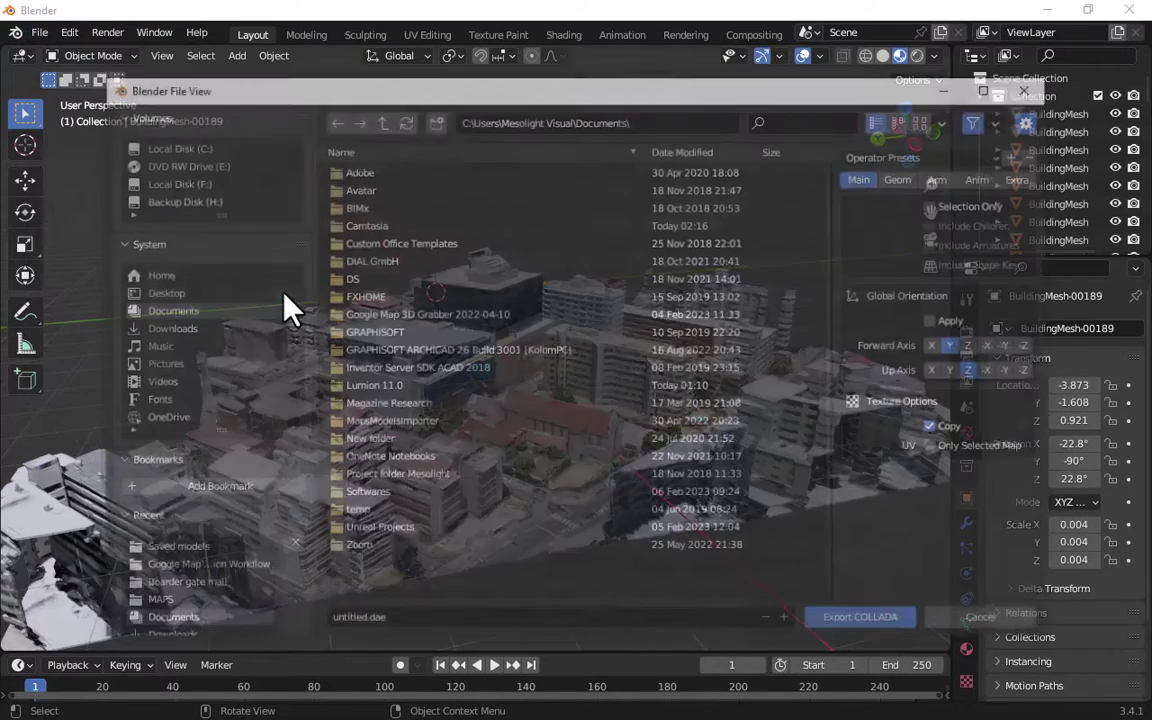
click(197, 186)
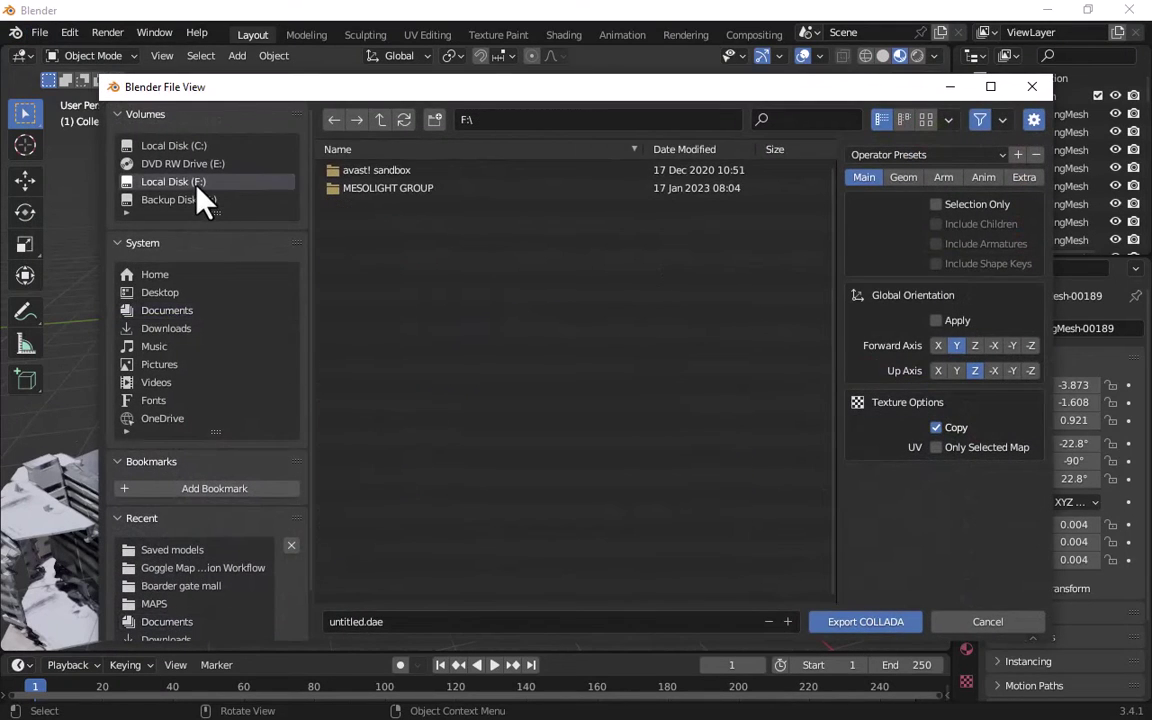
double_click(390, 189)
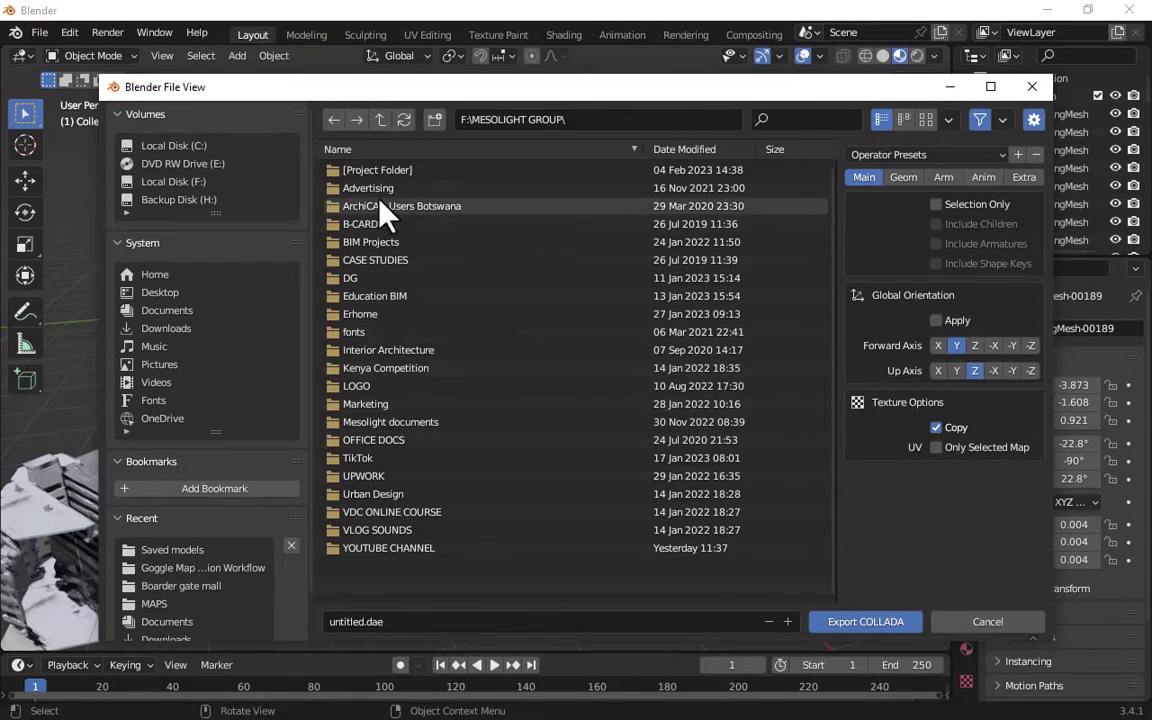
double_click(375, 548)
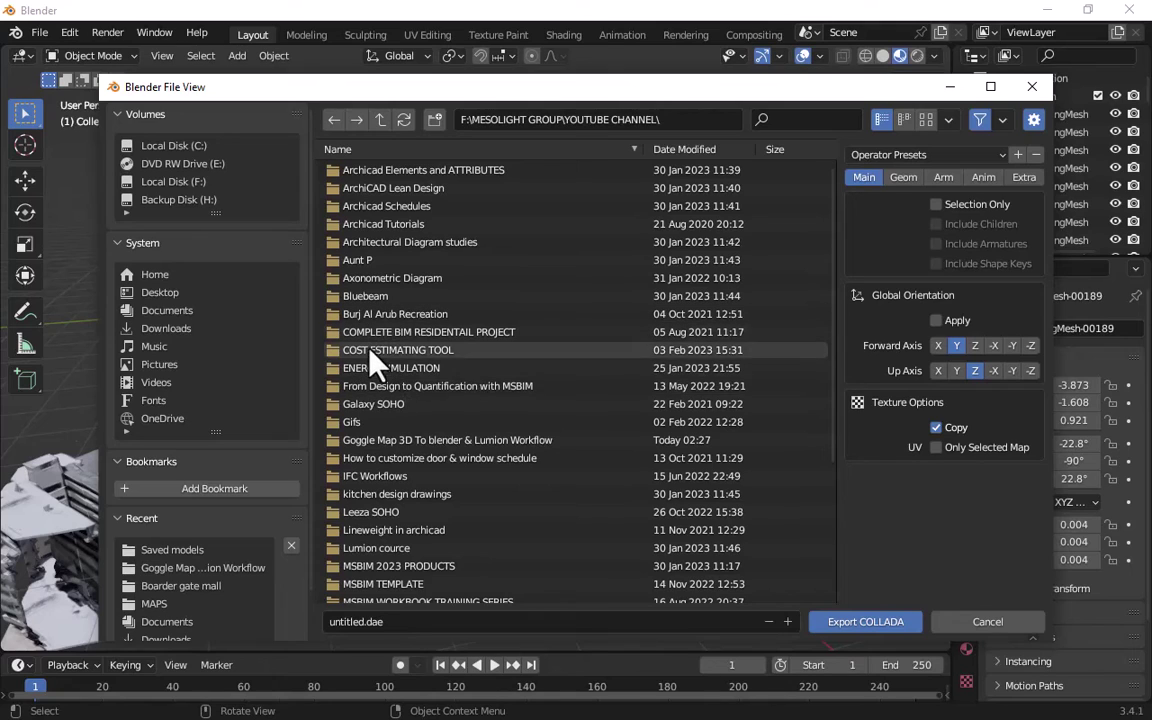
double_click(383, 440)
double_click(380, 226)
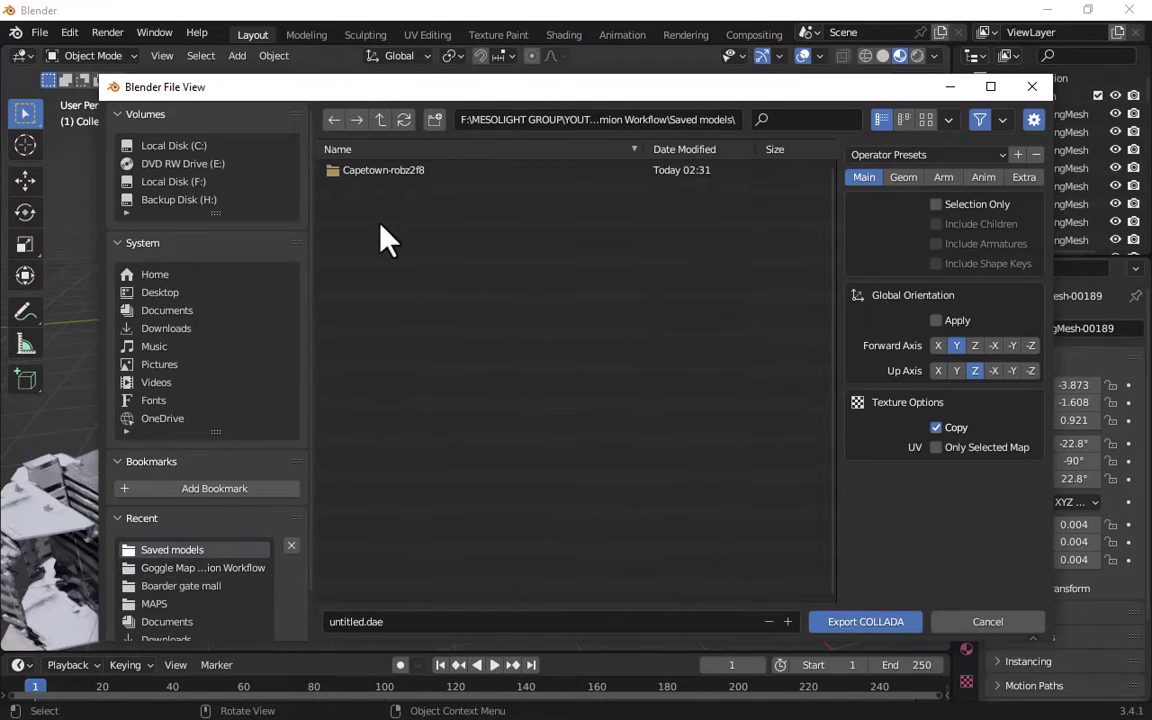
Step: Name the Collada file "capetown collada" and export the model
click(470, 621)
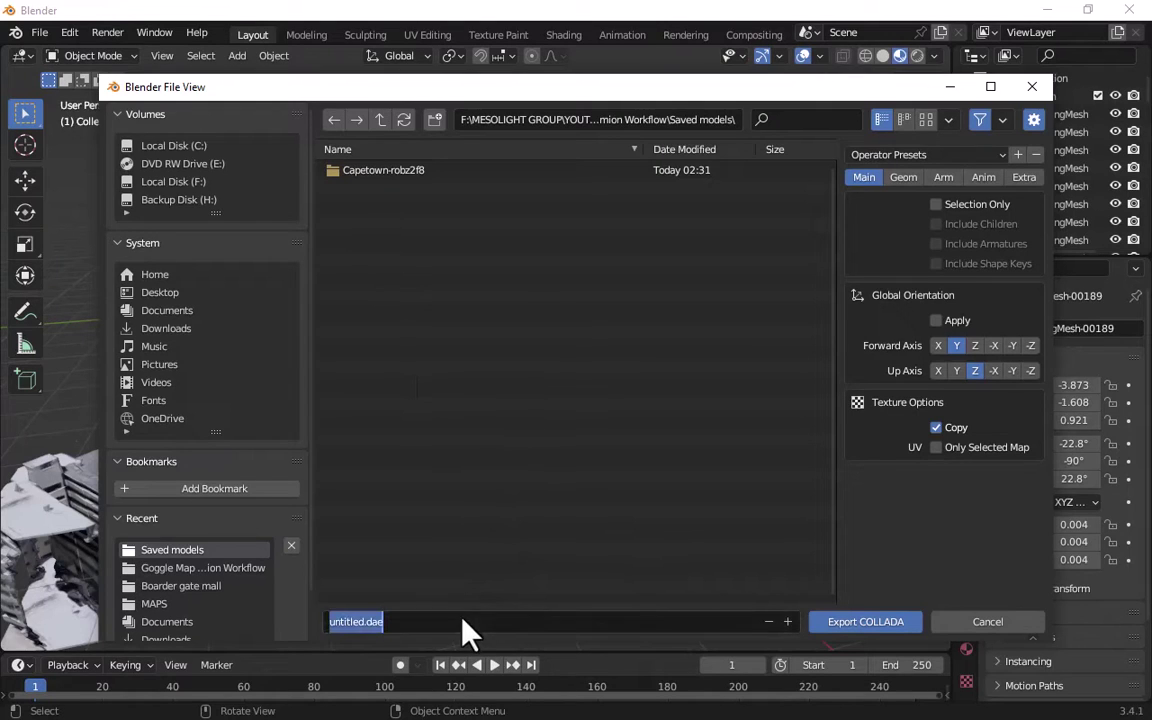
key(BackSpace)
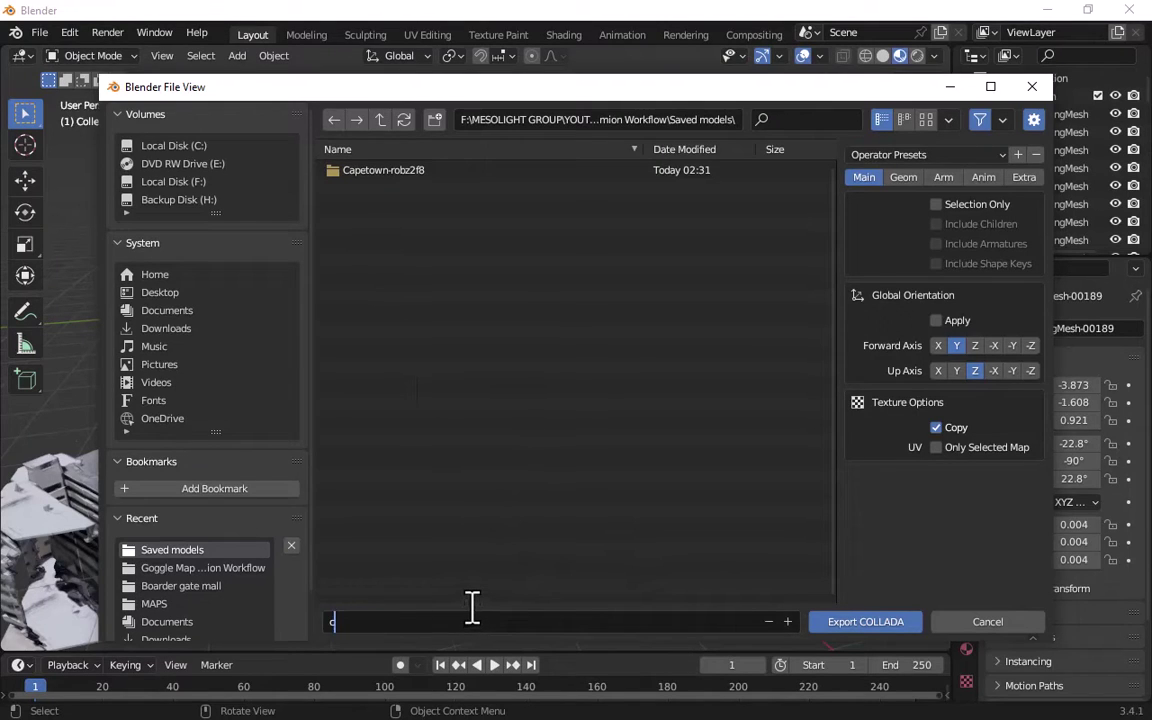
text(capetown collada)
click(886, 622)
click(886, 622)
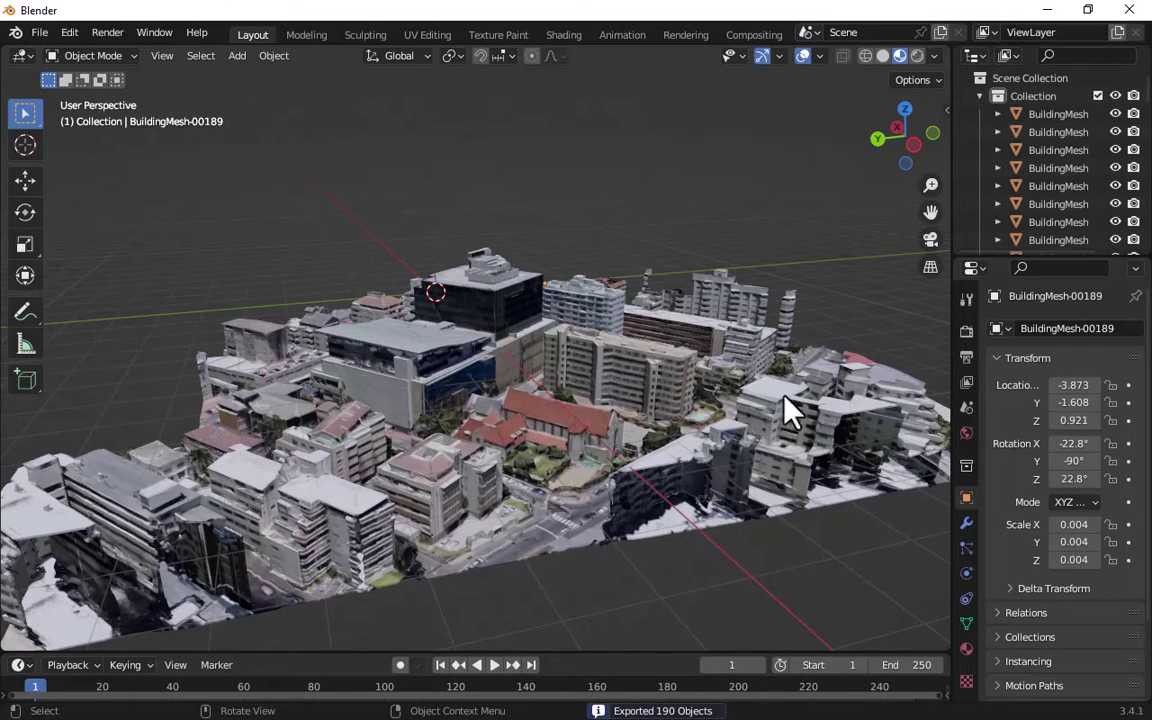
Step: Select all the BuildingMesh objects in the collection, from the first entry through BuildingMesh-00189
scroll(640, 252, down, 3)
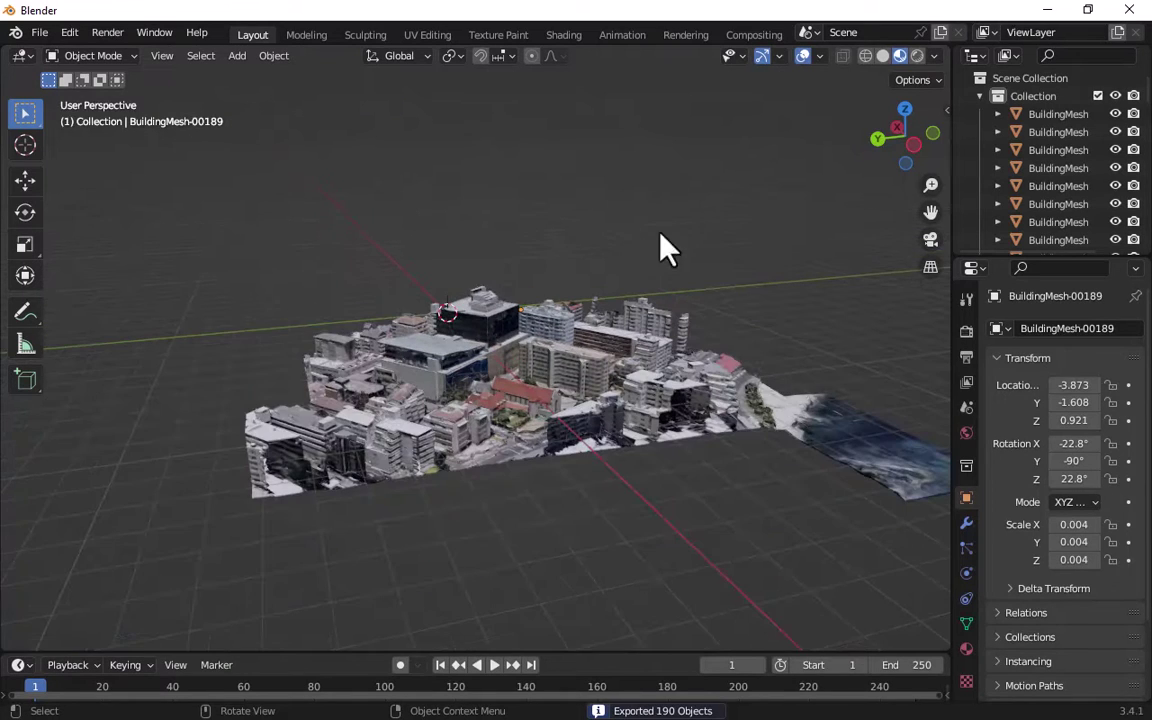
click(625, 352)
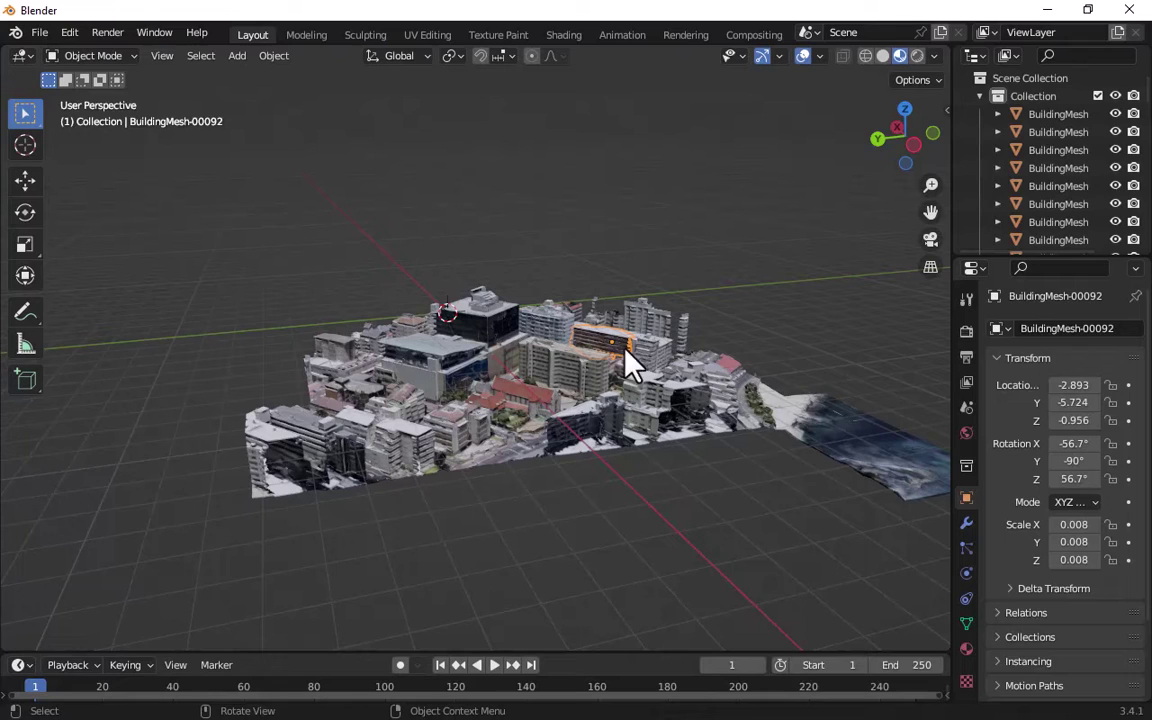
click(1040, 114)
key(shift+Down)
key(shift+Down)
key(shift+Down)
key(shift+Down)
key(shift+Down)
key(shift+Down)
key(shift+Down)
key(shift+Down)
key(shift+Down)
key(shift+Down)
key(shift+Down)
key(shift+Down)
key(shift+Down)
key(shift+Down)
key(shift+Down)
key(shift+Down)
key(shift+Down)
key(shift+Down)
key(shift+Down)
key(shift+Down)
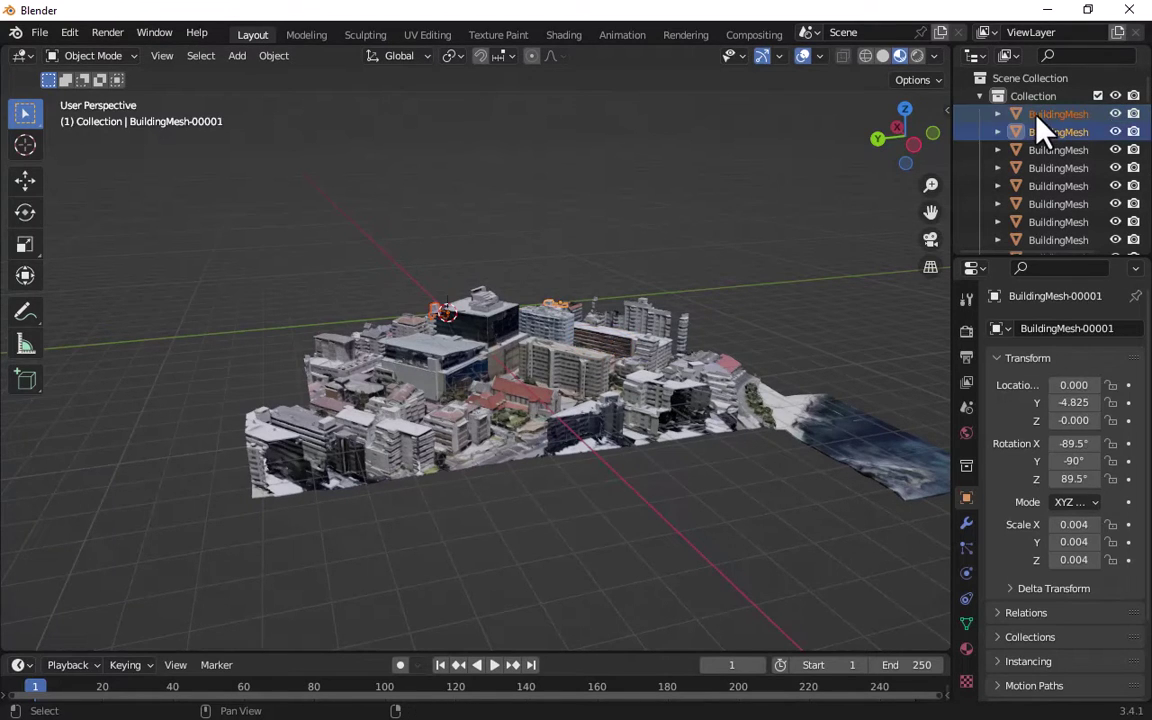
key(shift+Down)
key(shift+Down)
key(shift+Down)
key(shift+Down)
key(shift+Down)
key(shift+Down)
key(shift+Down)
key(shift+Down)
key(shift+Down)
key(shift+Down)
key(shift+Down)
key(shift+Down)
key(shift+Down)
key(shift+Down)
key(shift+Down)
key(shift+Down)
key(shift+Down)
key(shift+Down)
key(shift+Down)
key(shift+Down)
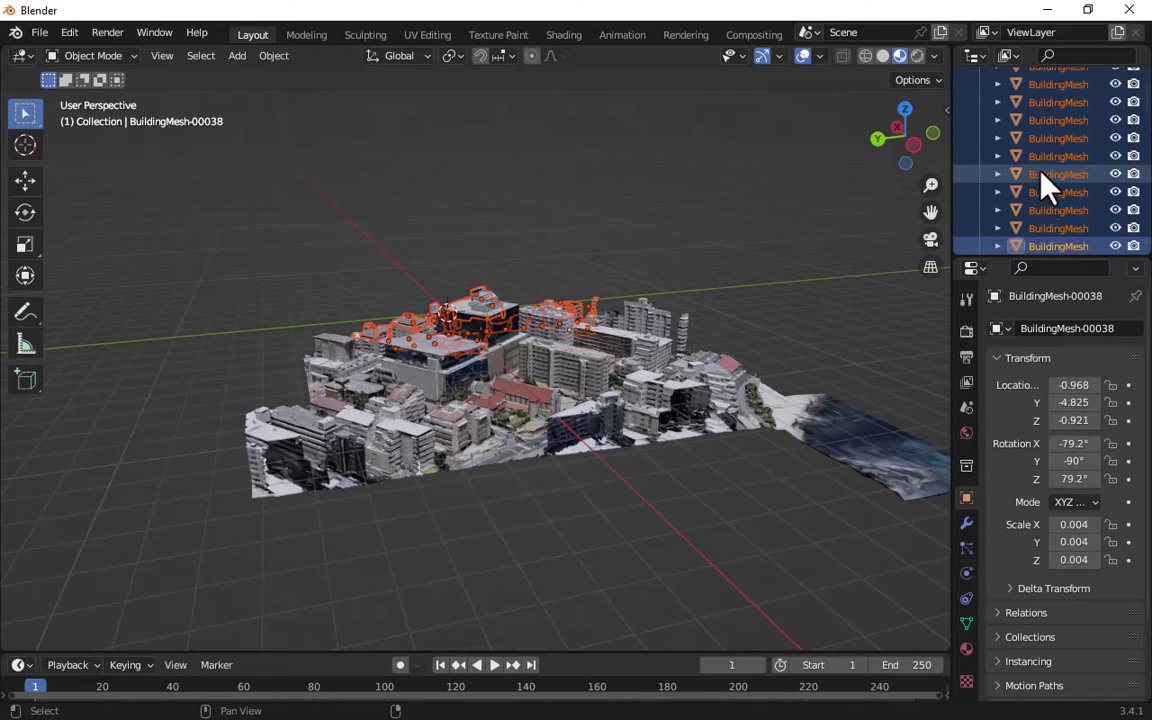
key(shift+Down)
key(shift+Down)
key(shift+Down)
key(shift+Down)
key(shift+Down)
key(shift+Down)
key(shift+Down)
key(shift+Down)
key(shift+Down)
key(shift+Down)
key(shift+Down)
key(shift+Down)
key(shift+Down)
key(shift+Down)
key(shift+Down)
key(shift+Down)
key(shift+Down)
key(shift+Down)
key(shift+Down)
key(shift+Down)
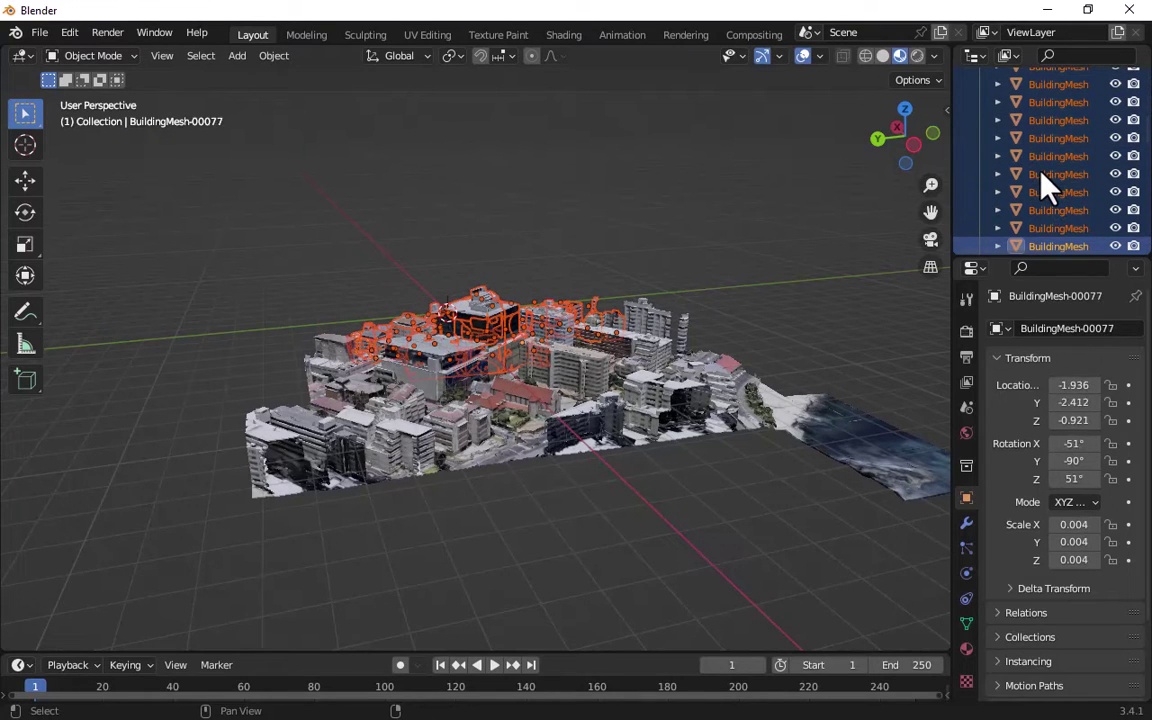
key(shift+Down)
key(shift+Down)
key(shift+Down)
key(shift+Down)
key(shift+Down)
key(shift+Down)
key(shift+Down)
key(shift+Down)
key(shift+Down)
key(shift+Down)
key(shift+Down)
key(shift+Down)
key(shift+Down)
key(shift+Down)
key(shift+Down)
key(shift+Down)
key(shift+Down)
key(shift+Down)
key(shift+Down)
key(shift+Down)
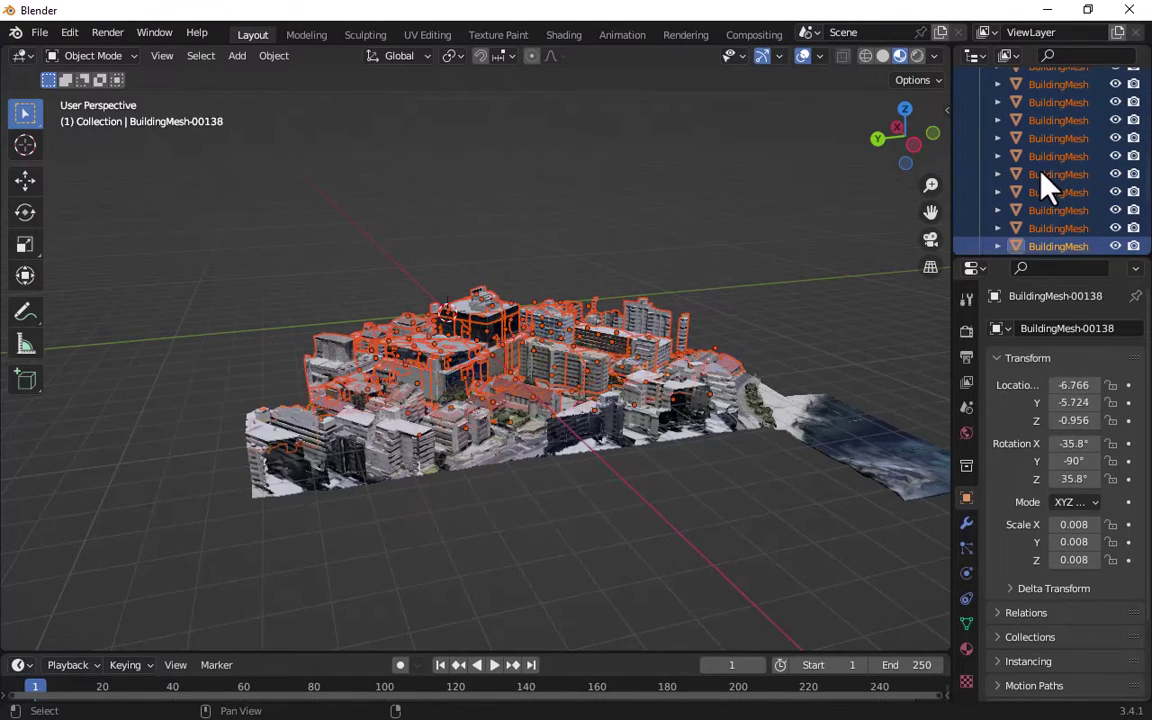
key(shift+Down)
key(shift+Down)
key(shift+Down)
key(shift+Down)
key(shift+Down)
key(shift+Down)
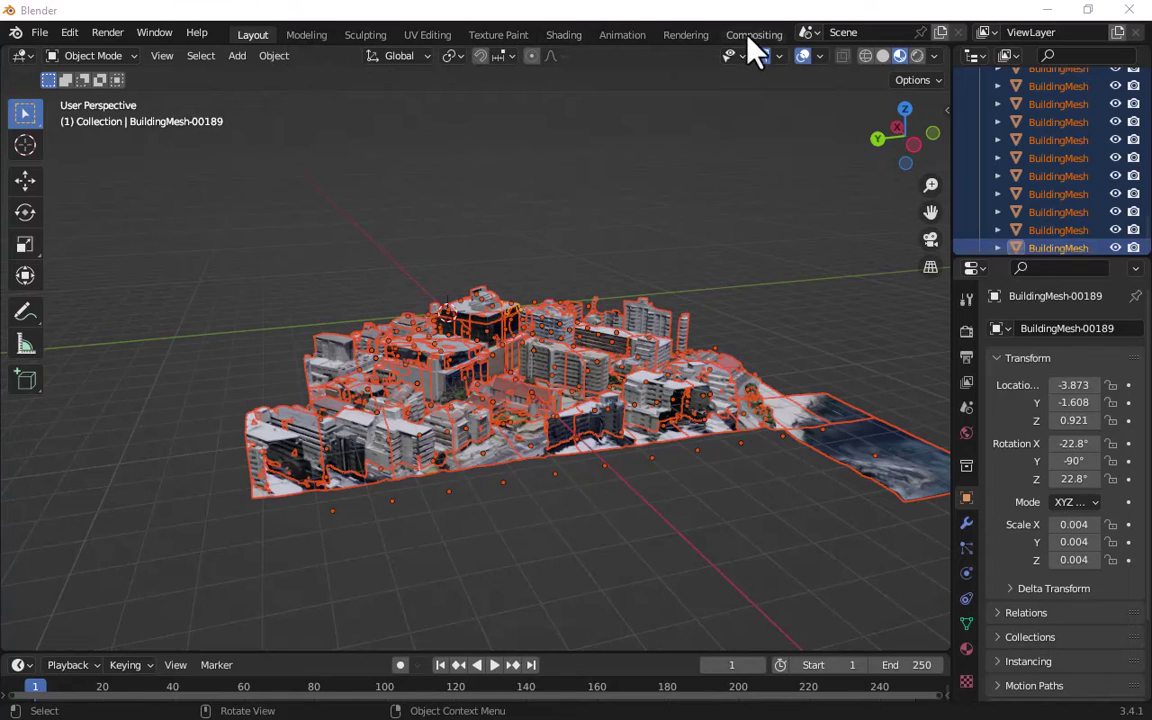
Step: Join all the selected BuildingMesh objects into a single object
scroll(668, 38, down, 5)
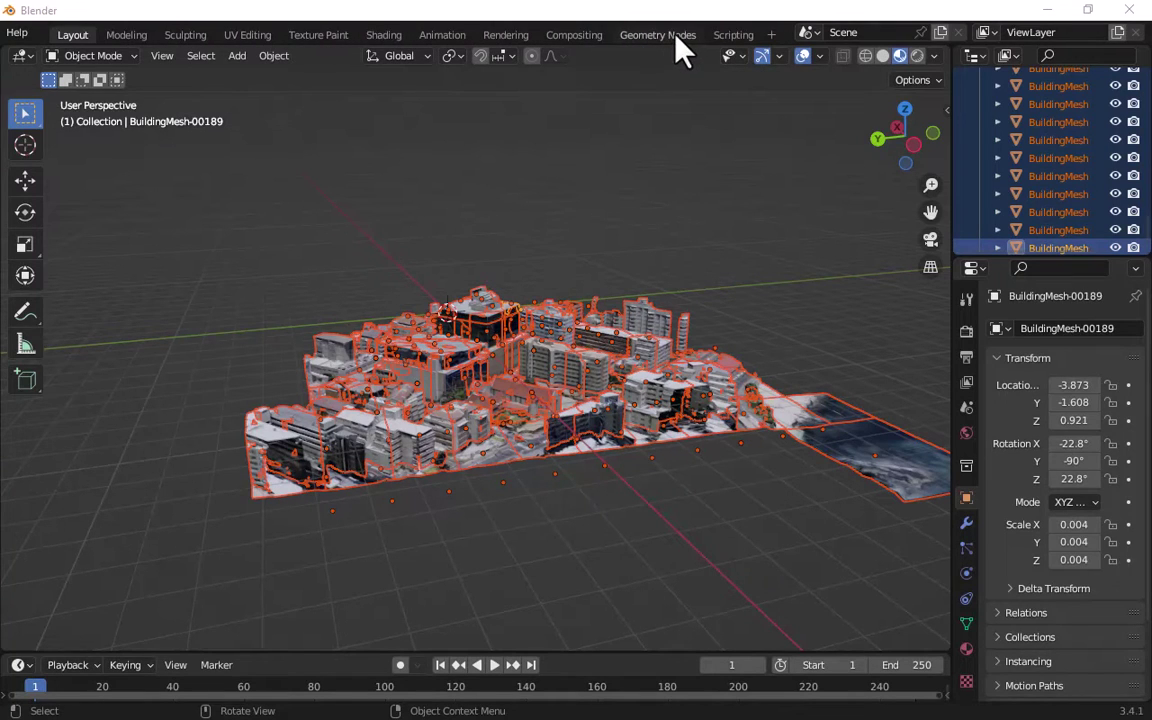
right_click(1075, 116)
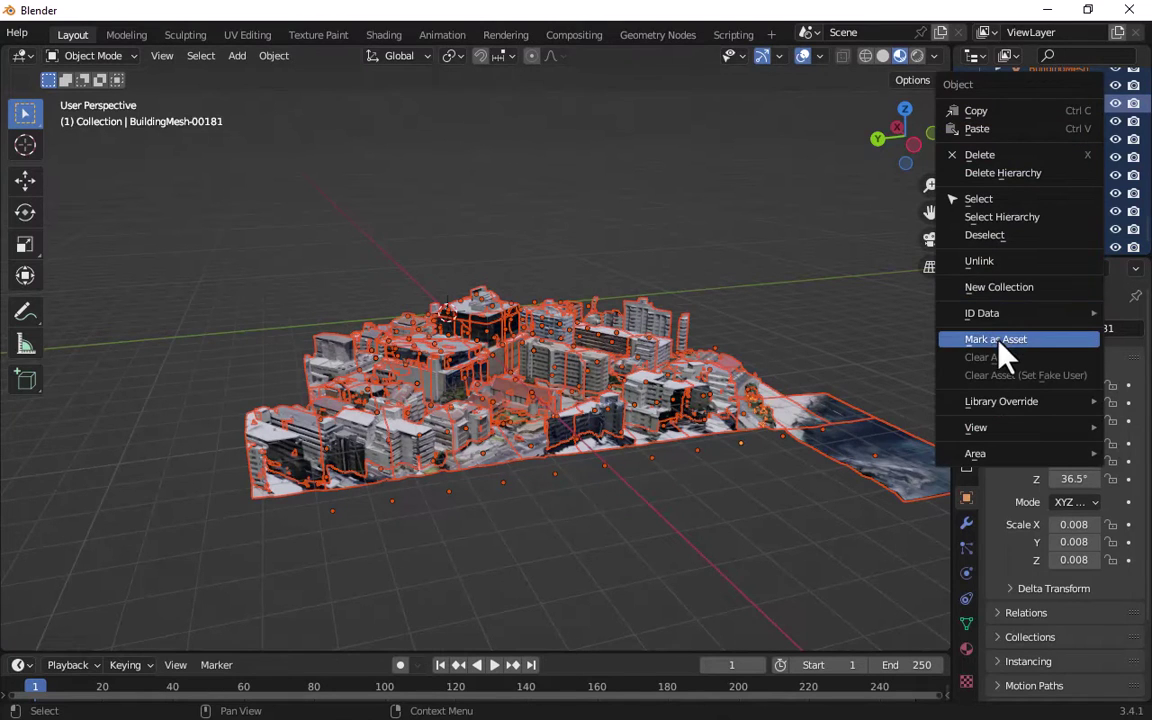
click(1000, 288)
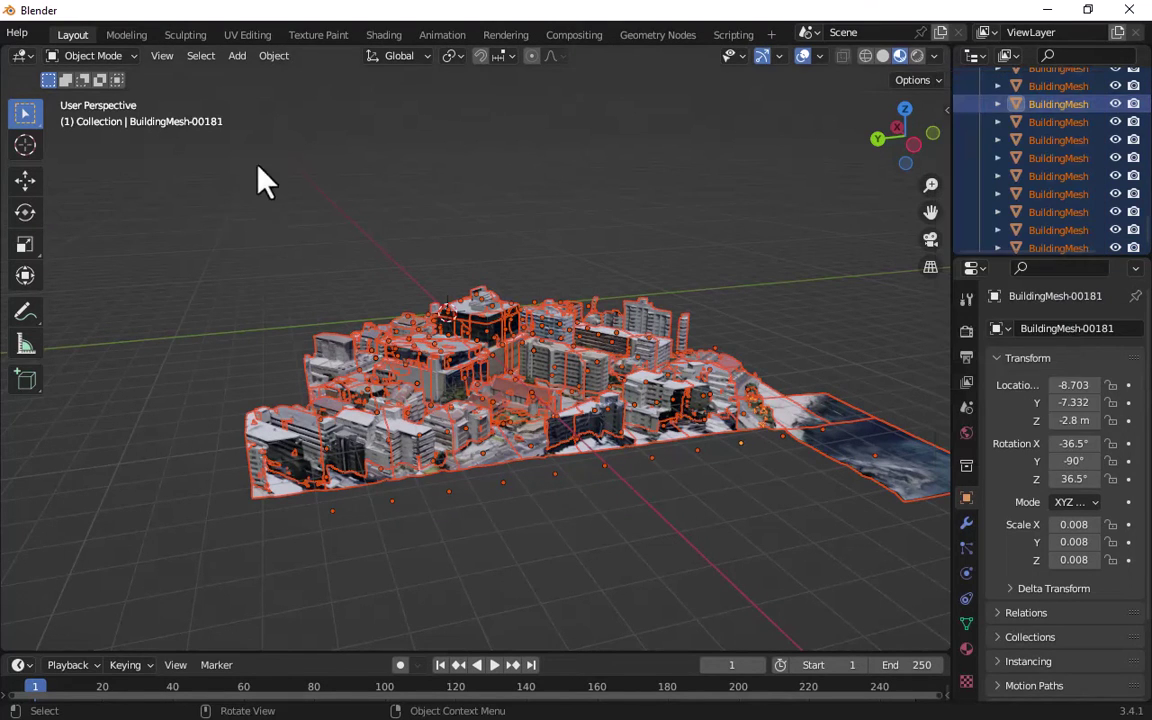
click(273, 56)
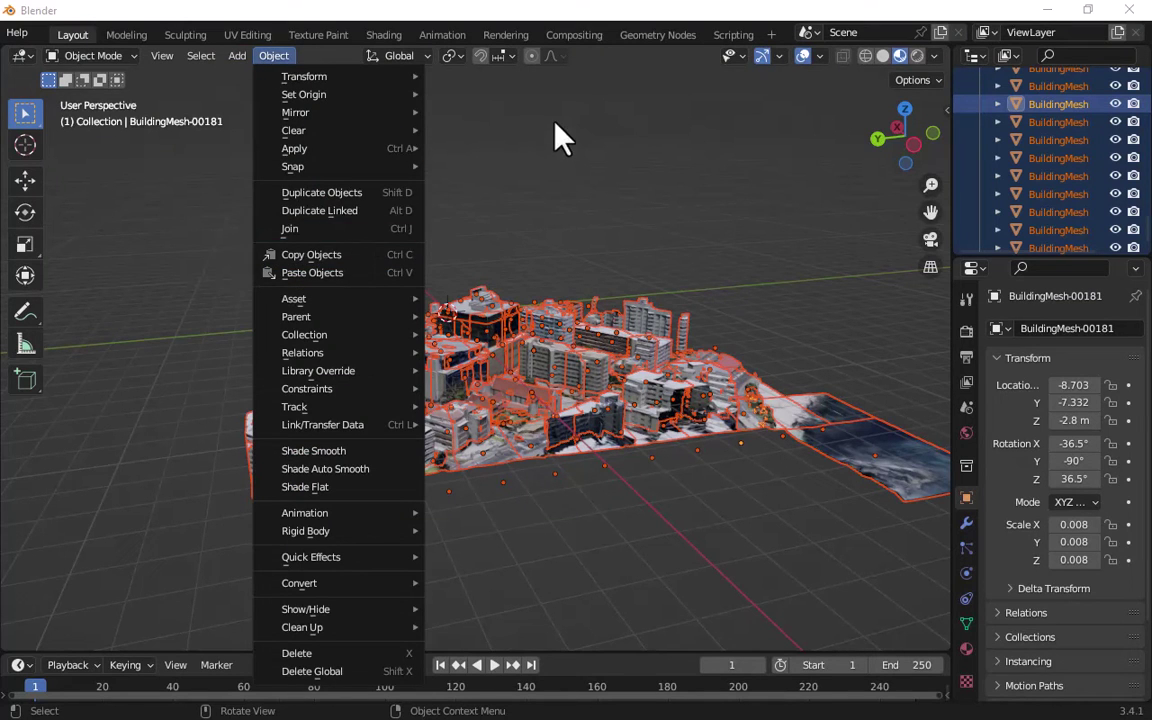
click(525, 130)
click(276, 58)
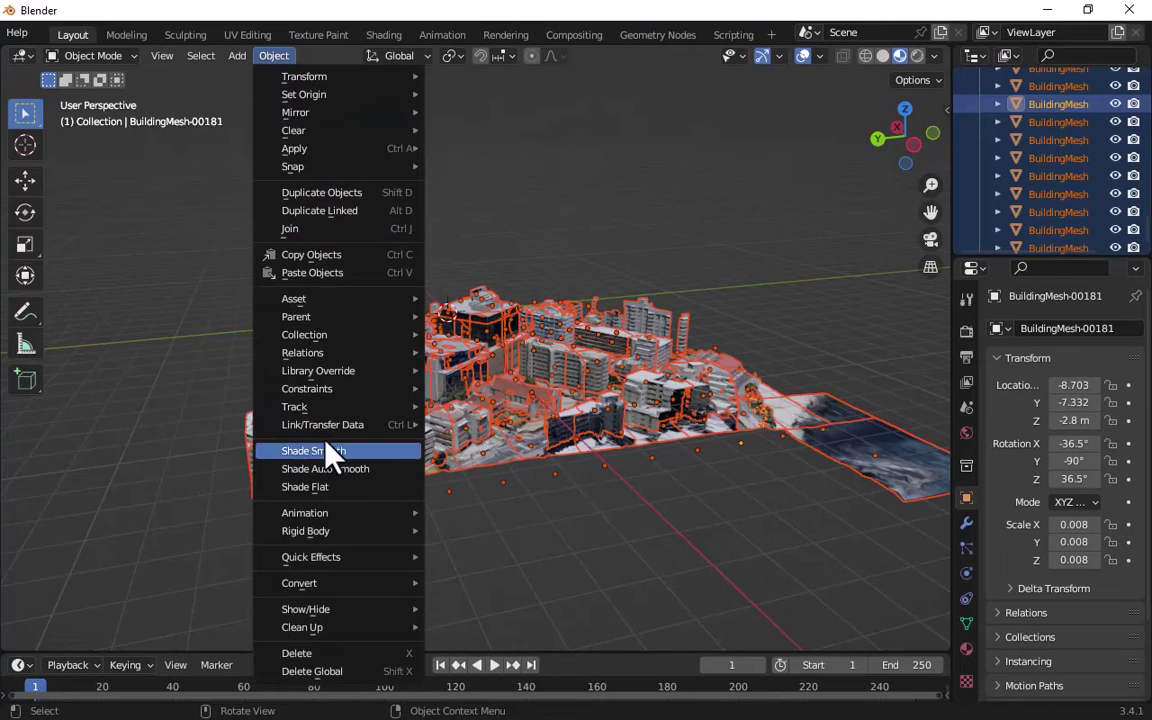
click(350, 230)
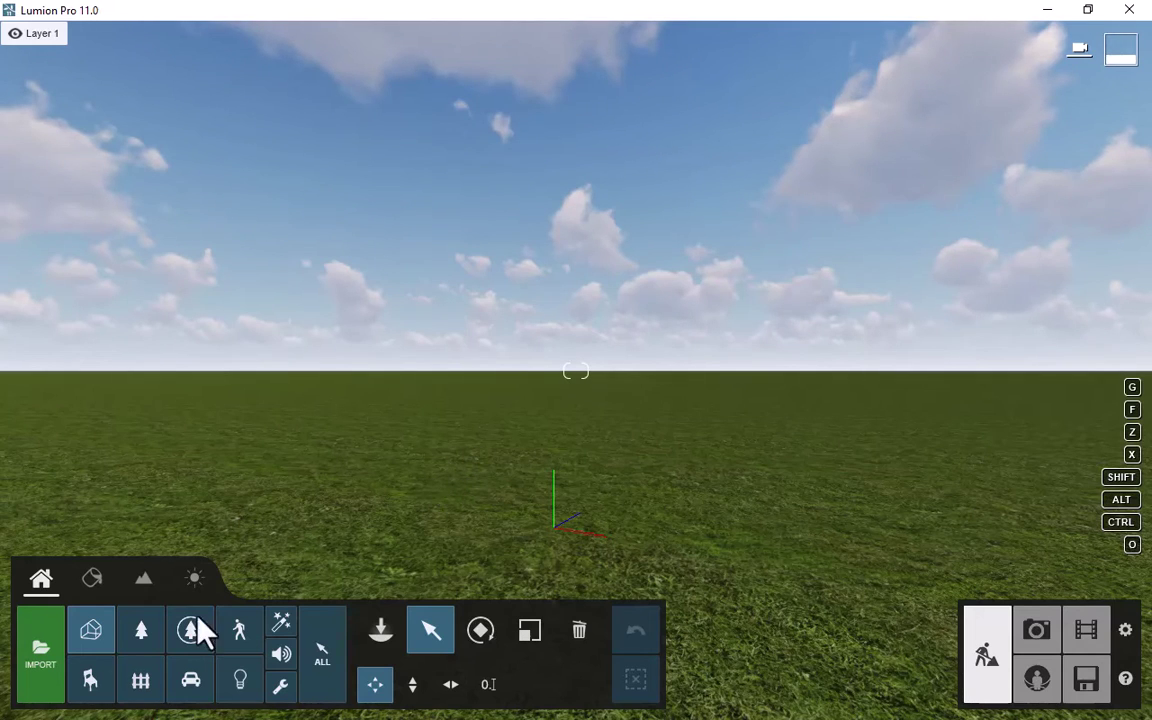
Step: In Lumion, import "capetown collada" from the Saved models folder, keeping its name and the Main (default) category folder
click(44, 666)
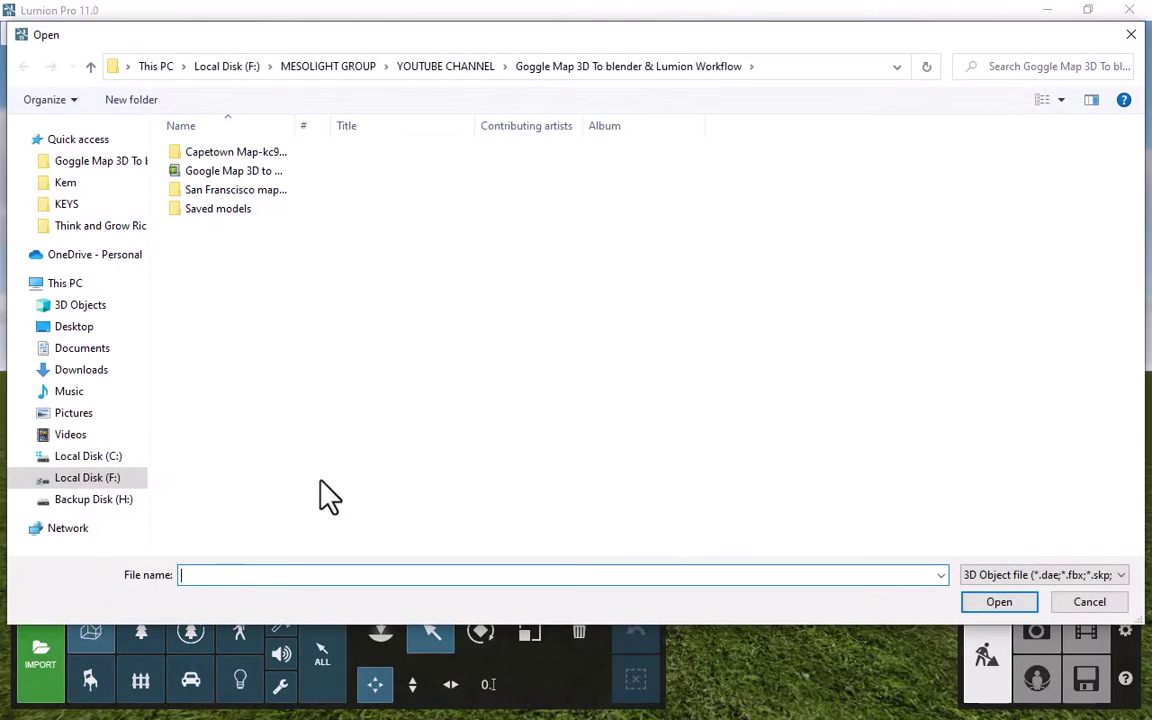
drag(437, 40, 435, 125)
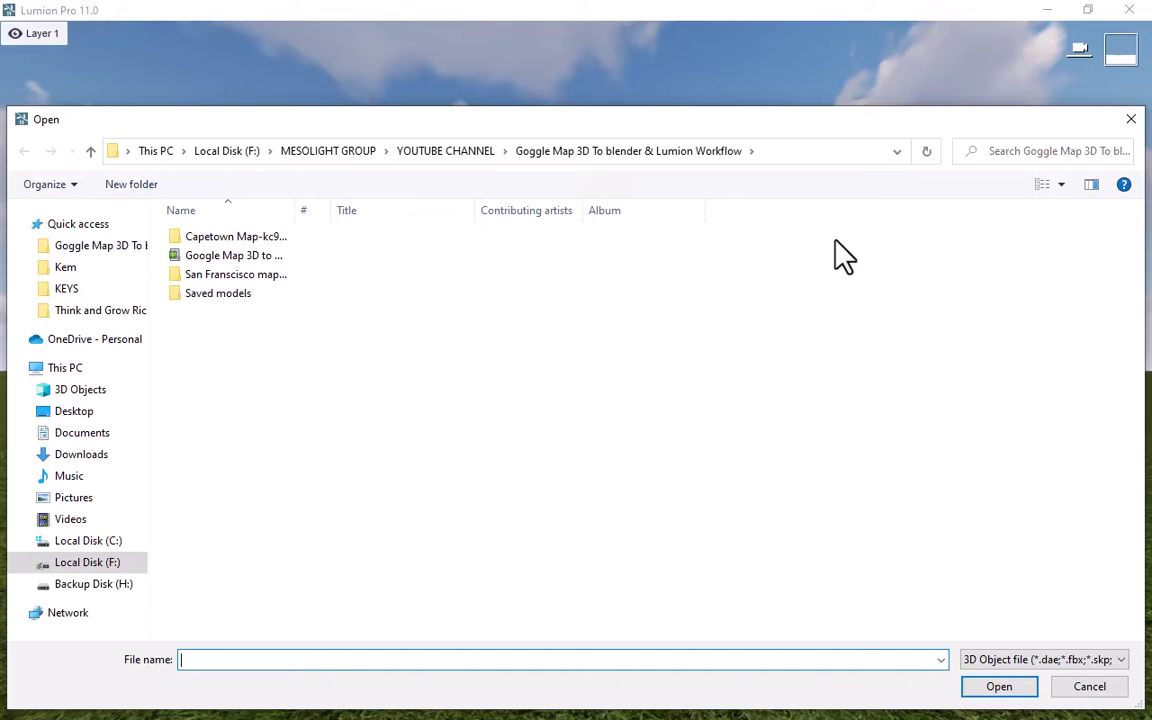
double_click(244, 292)
click(240, 297)
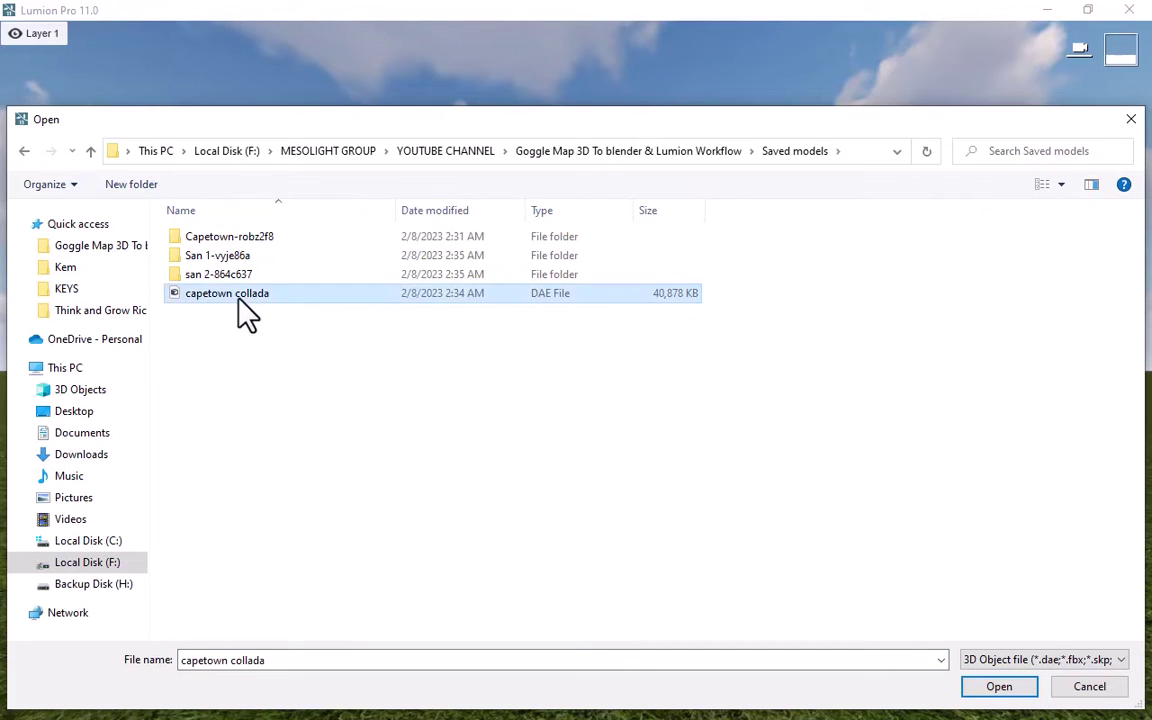
click(1012, 688)
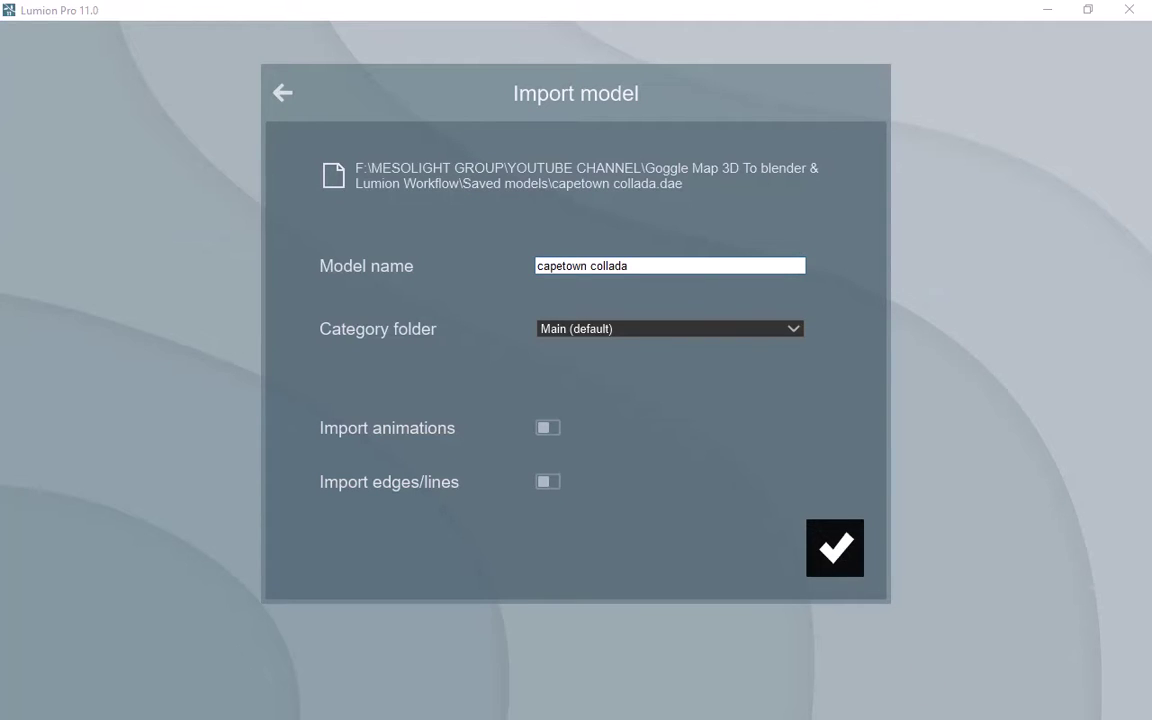
click(845, 560)
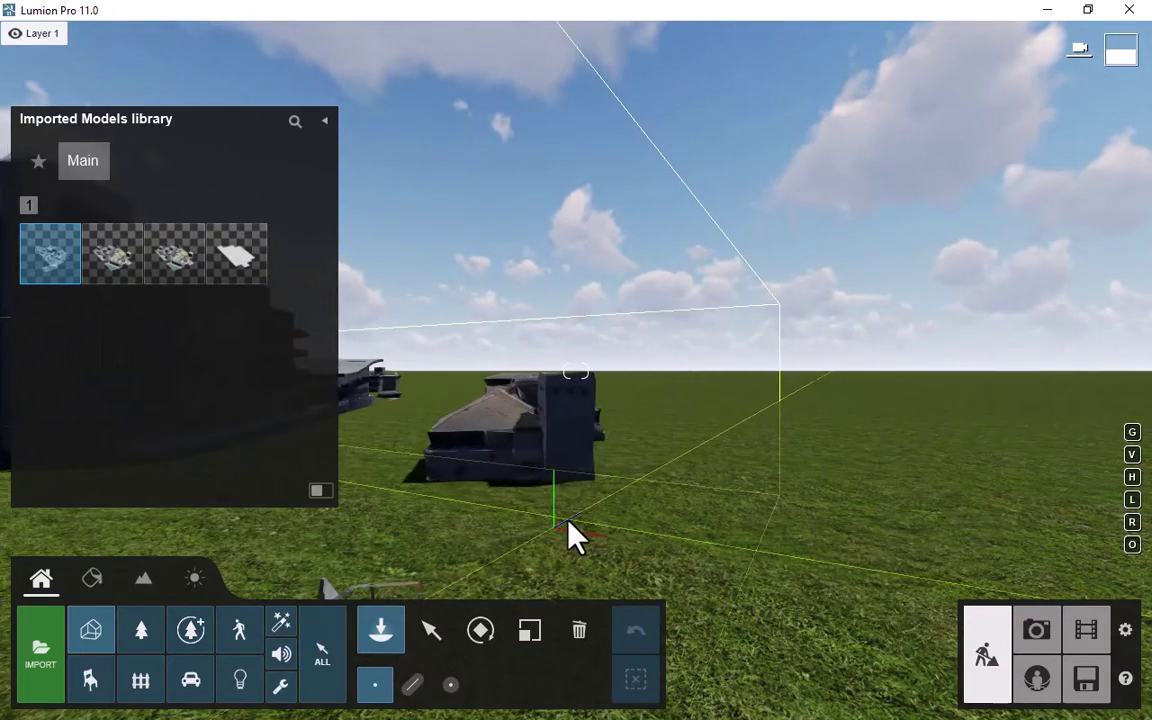
Step: Place the Cape Town model on the grass and raise it vertically until its streets clear the ground
right_drag(674, 470, 746, 418)
right_drag(848, 400, 820, 265)
scroll(820, 265, down, 10)
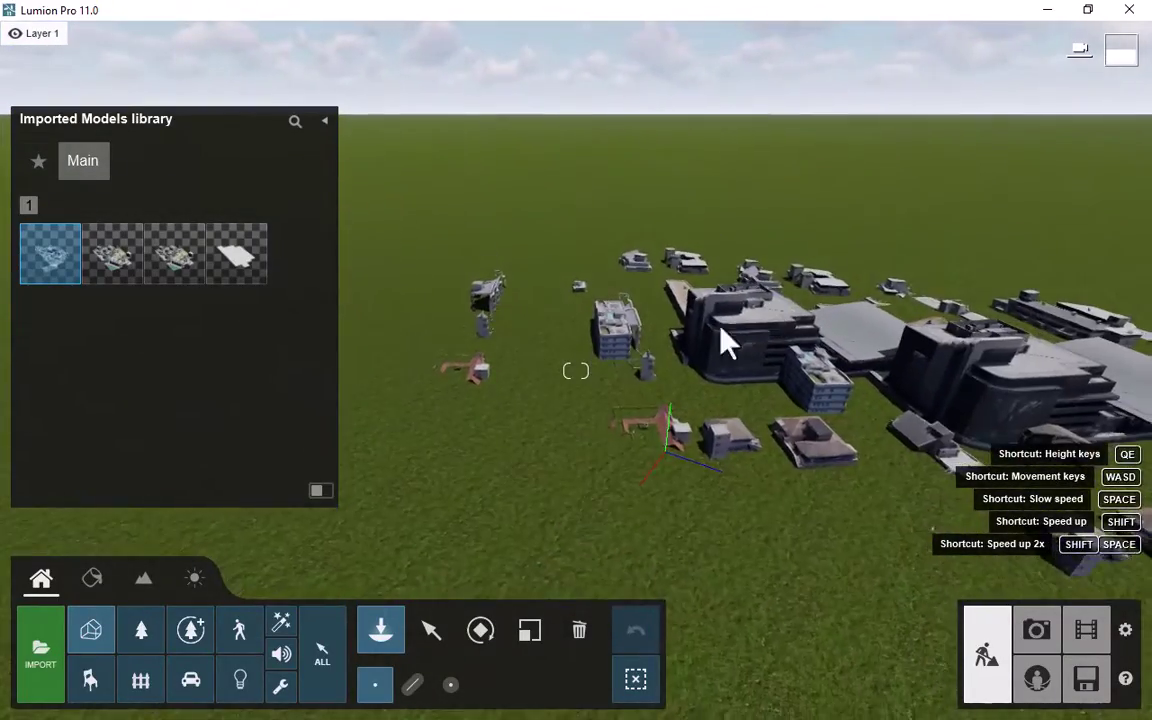
click(432, 634)
click(413, 685)
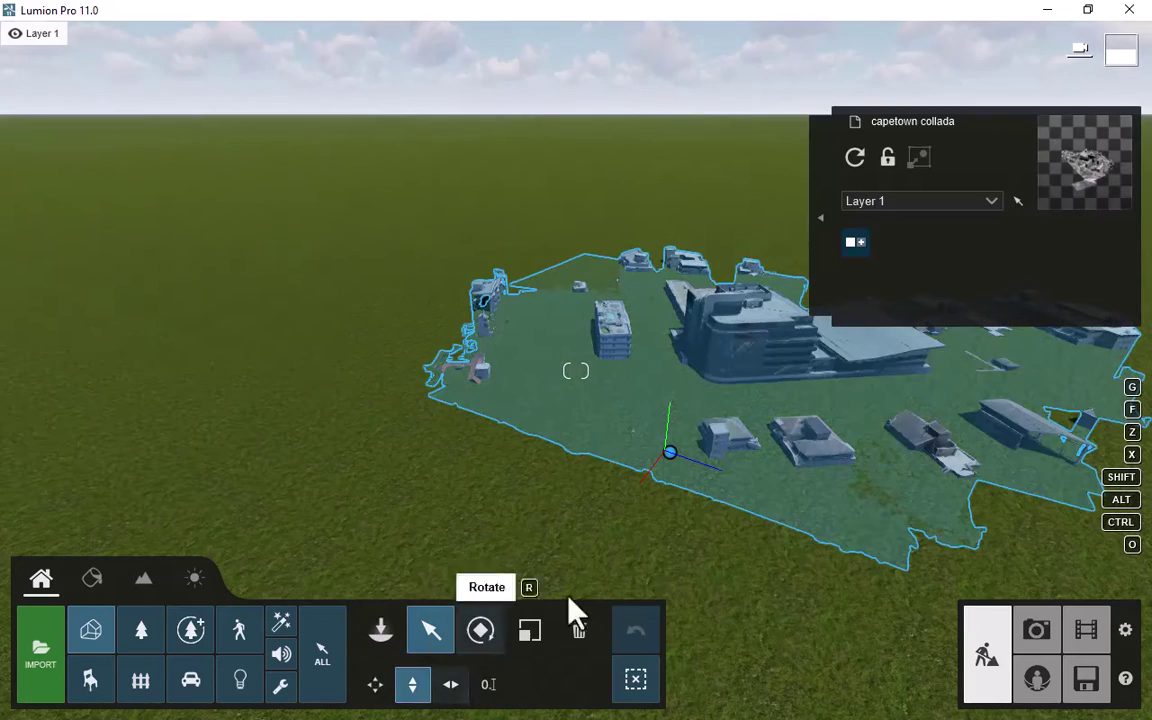
drag(668, 463, 692, 411)
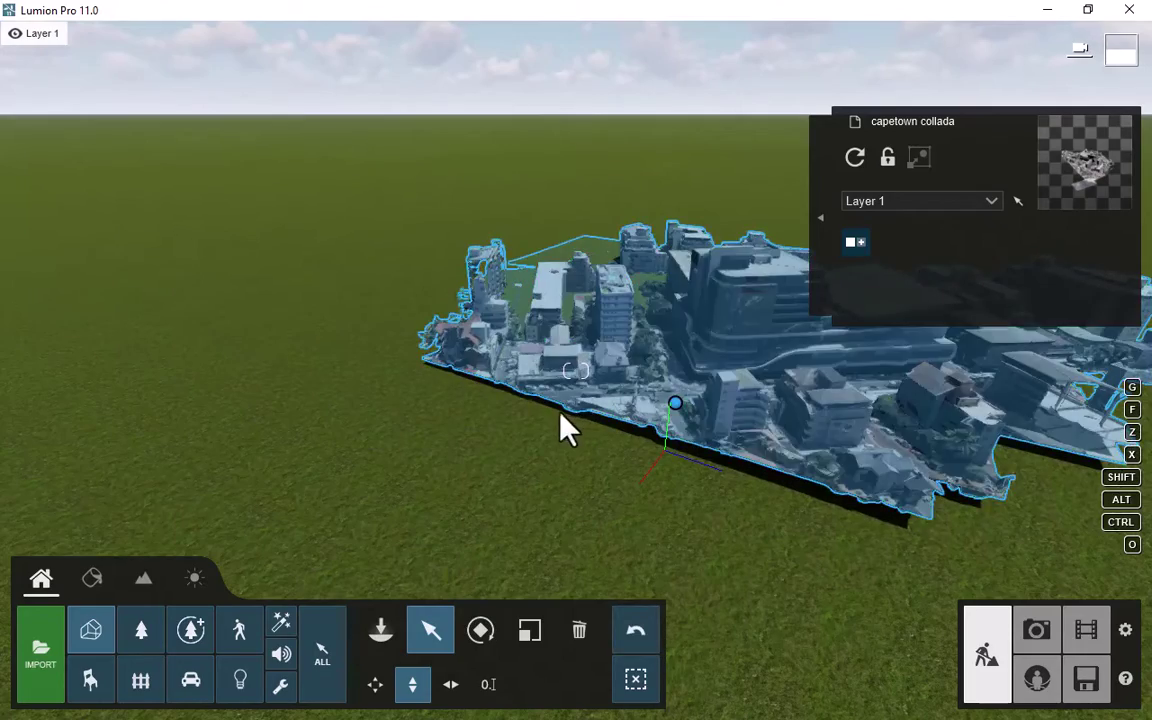
Step: Examine the placed Cape Town model from several sides, both close to the large central building and from a distance
right_drag(566, 429, 492, 420)
key(w)
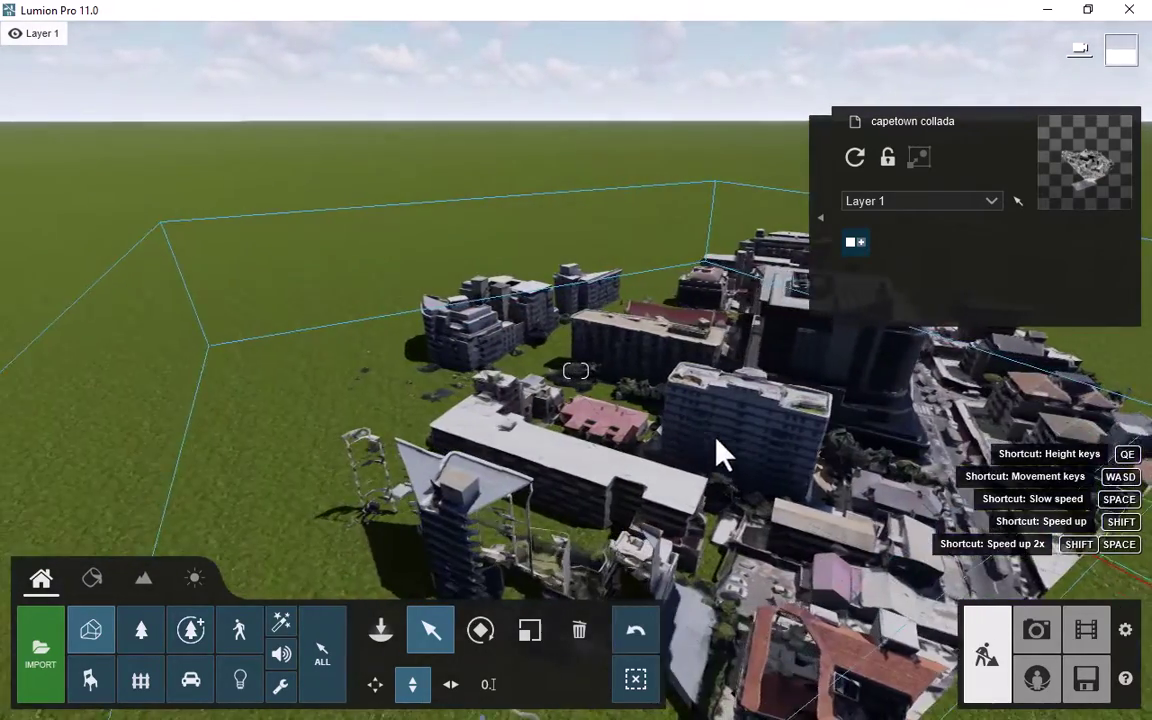
key(w)
right_drag(722, 455, 625, 386)
key(w)
key(shift+s)
key(w)
key(s)
ctrl+click(770, 347)
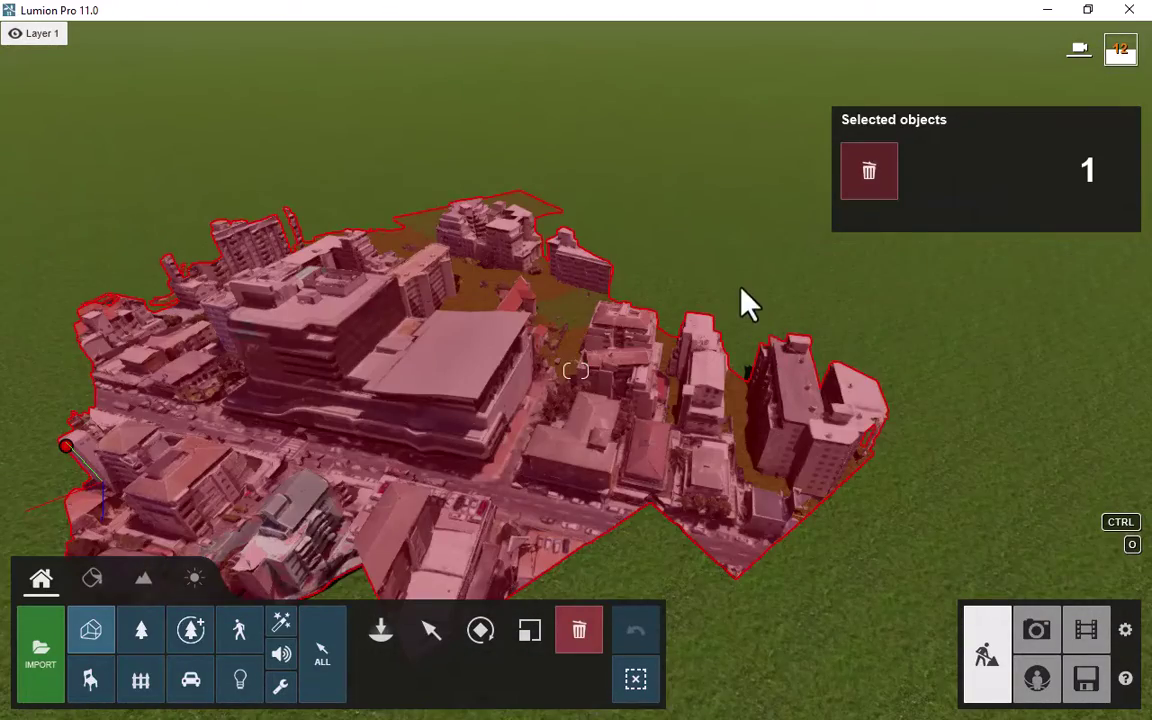
right_drag(741, 292, 566, 378)
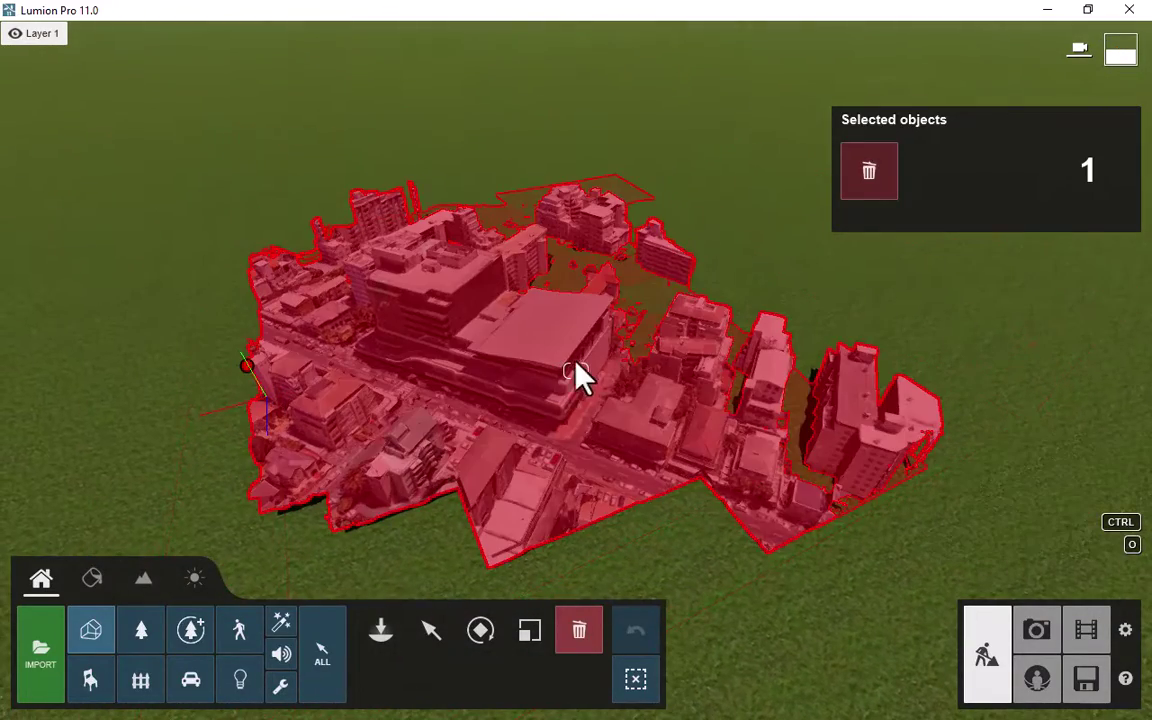
scroll(608, 398, up, 10)
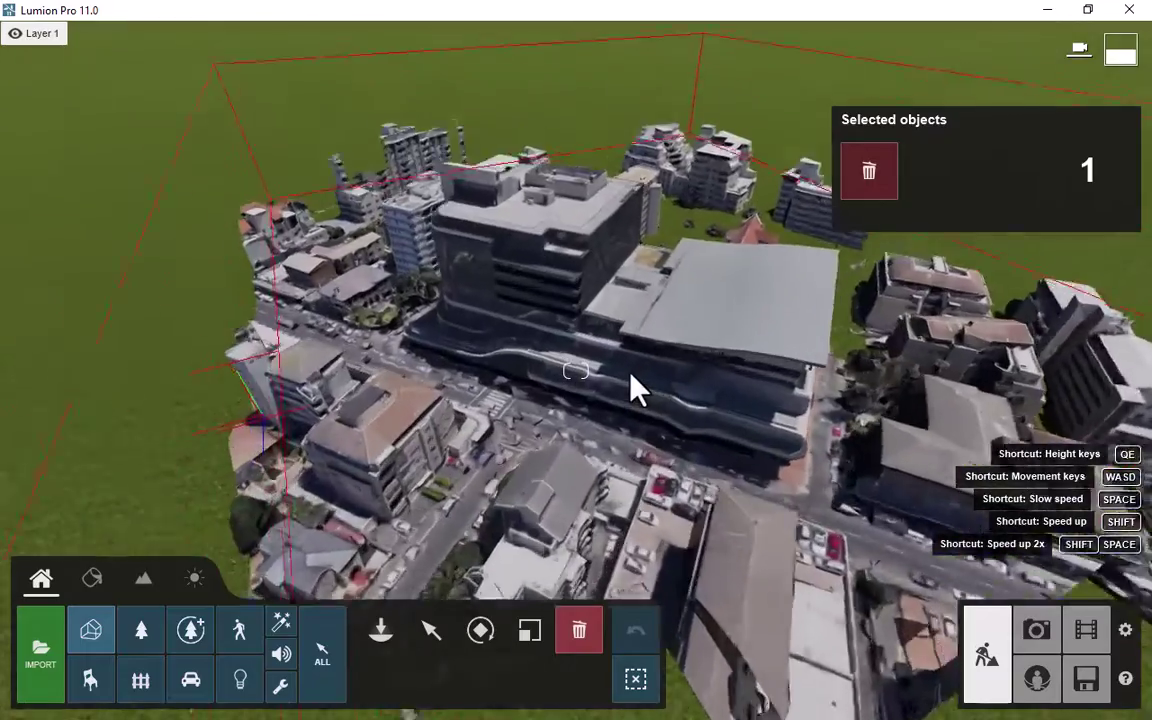
scroll(616, 388, down, 10)
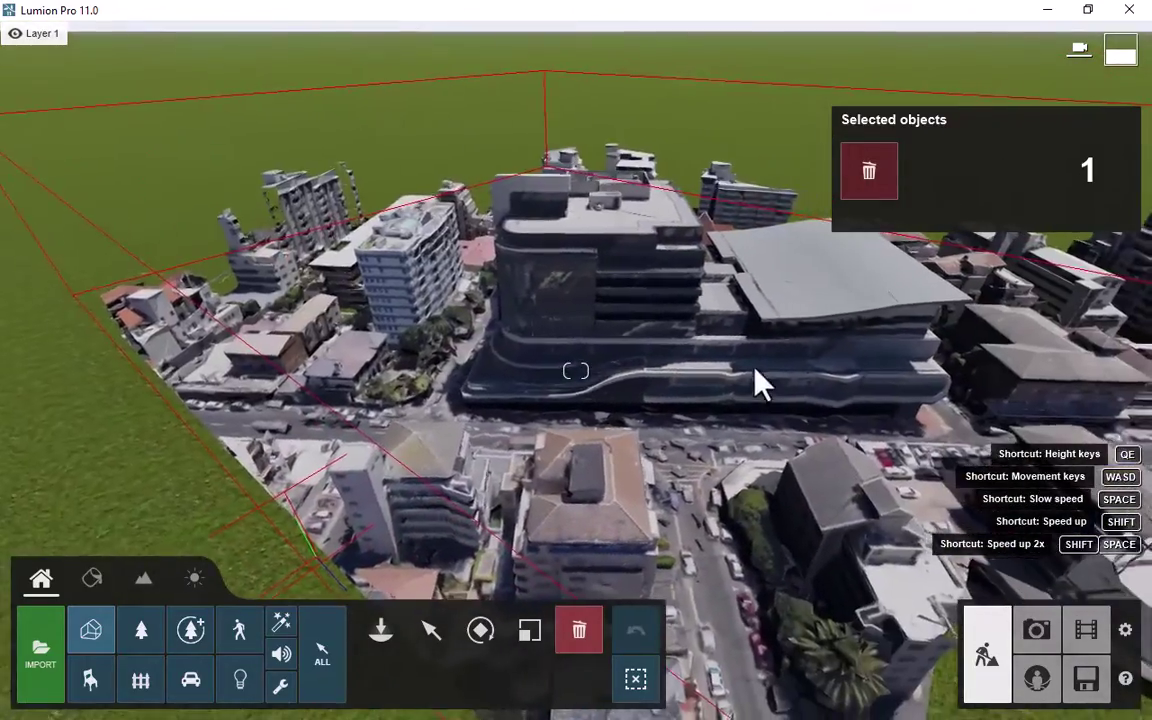
scroll(694, 373, up, 5)
scroll(694, 373, down, 5)
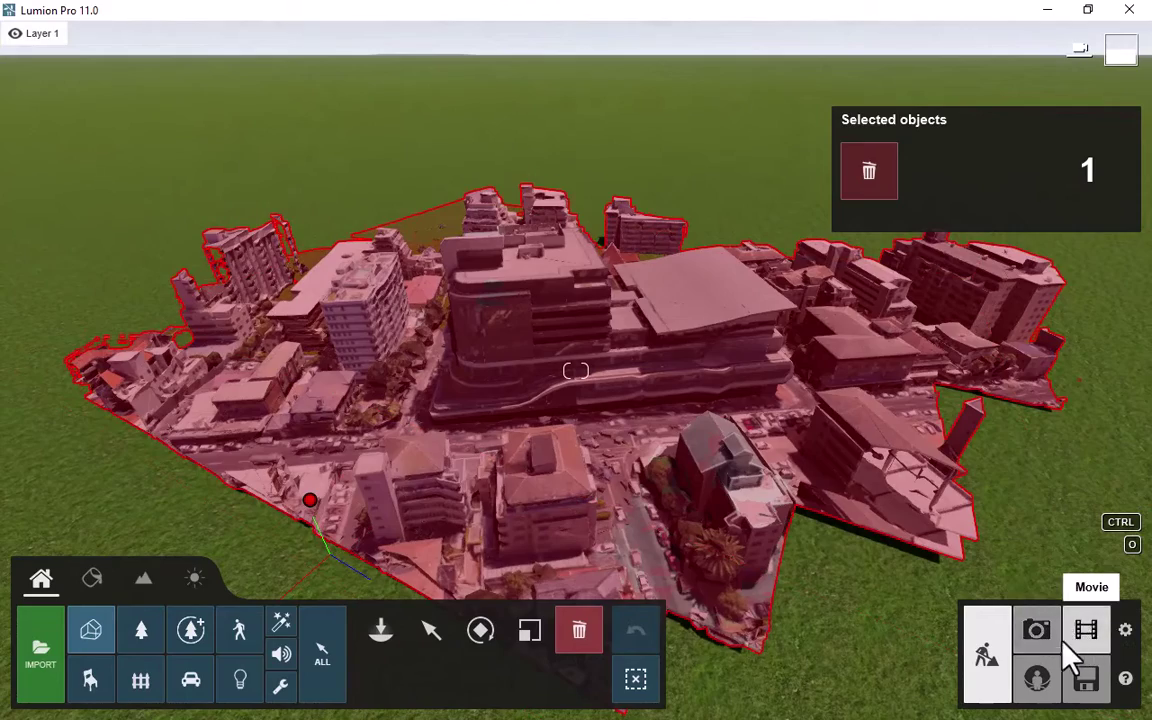
scroll(792, 501, up, 10)
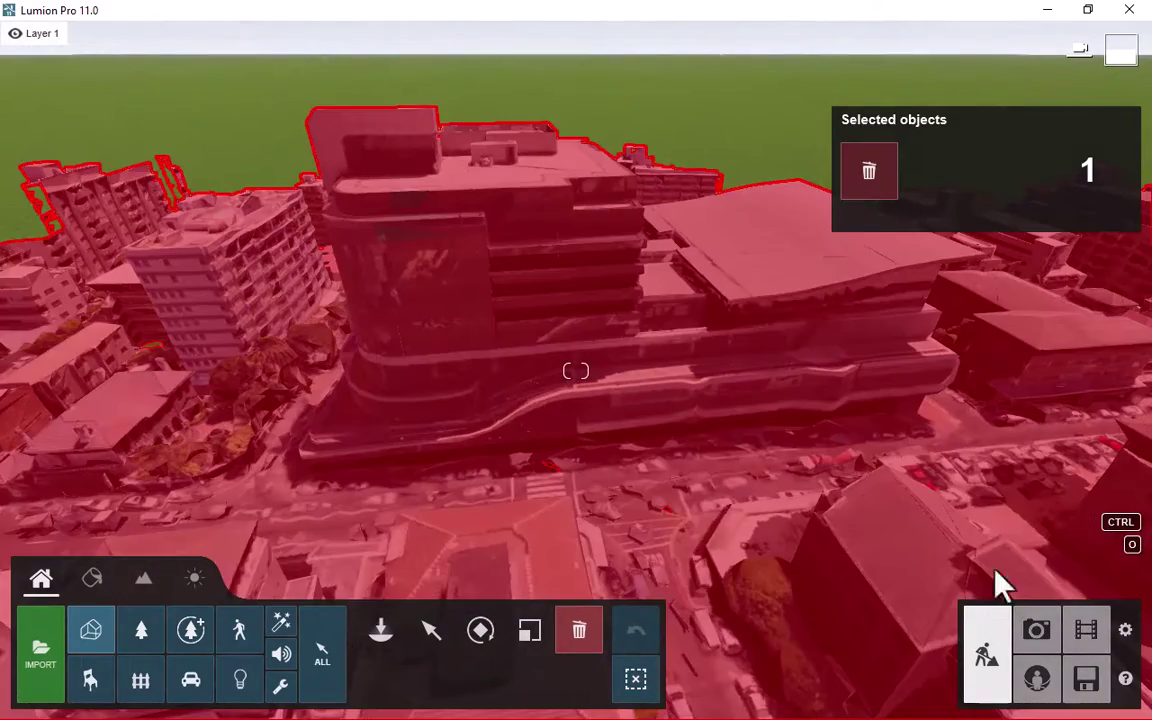
right_drag(728, 442, 978, 548)
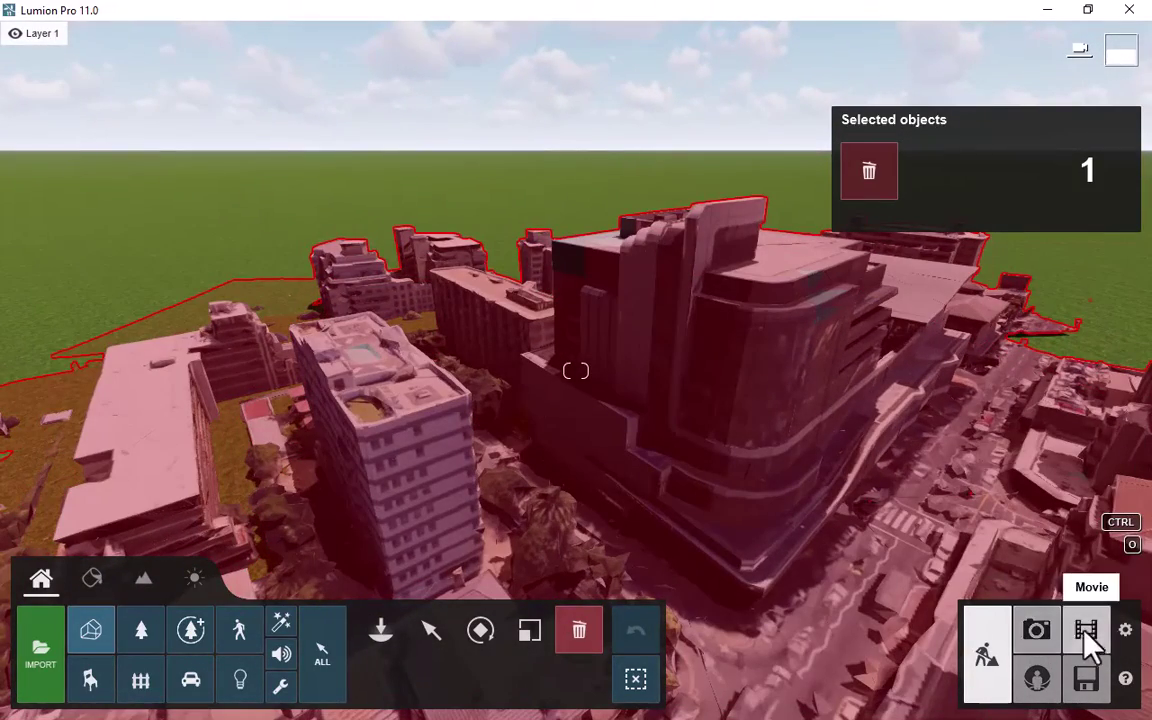
Step: Start recording a camera clip in the first movie slot and capture an opening shot of the dark corner building and its street
click(1088, 640)
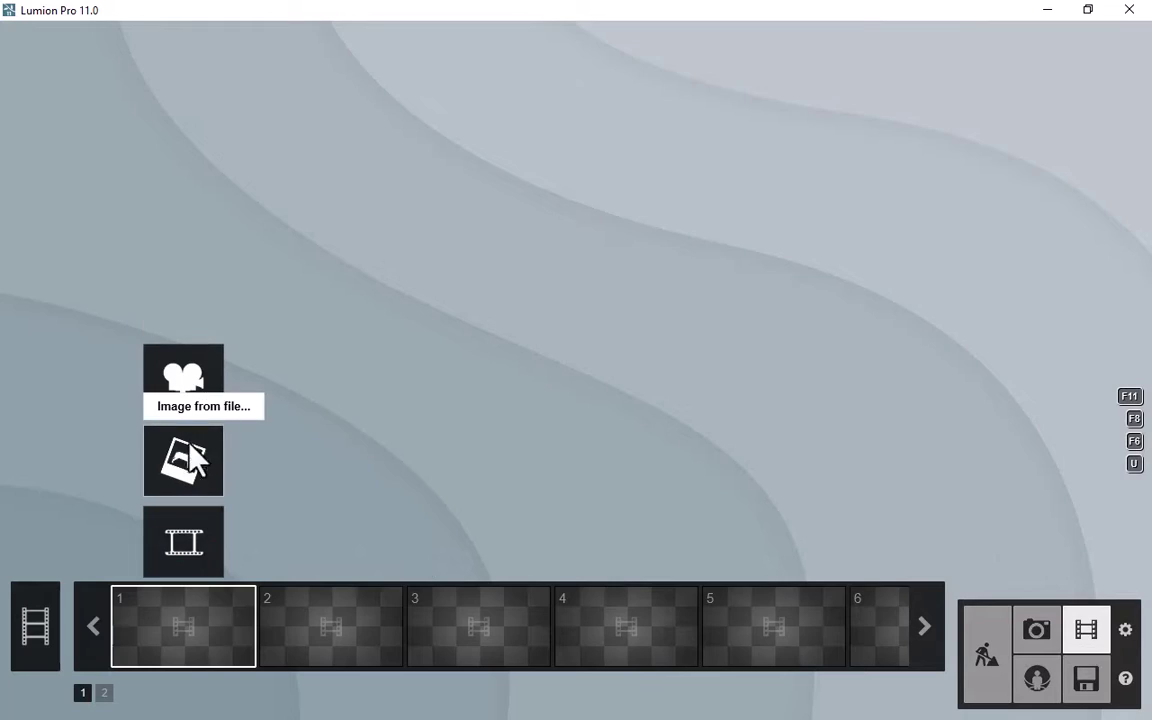
click(222, 382)
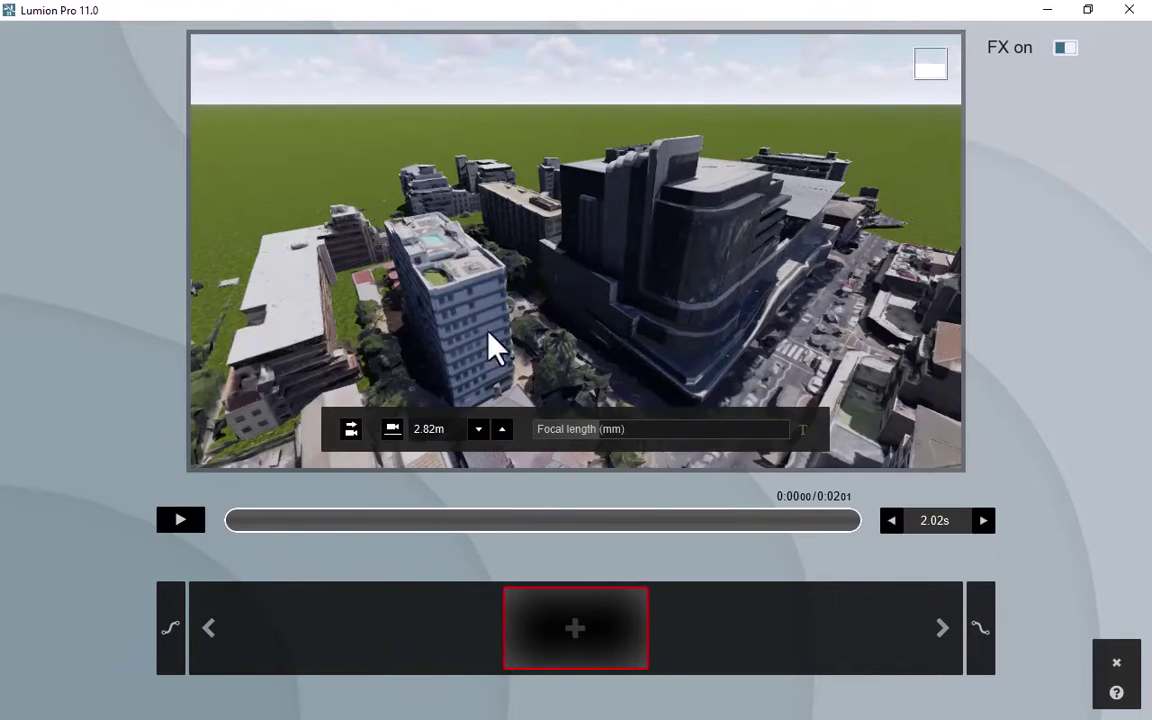
key(w)
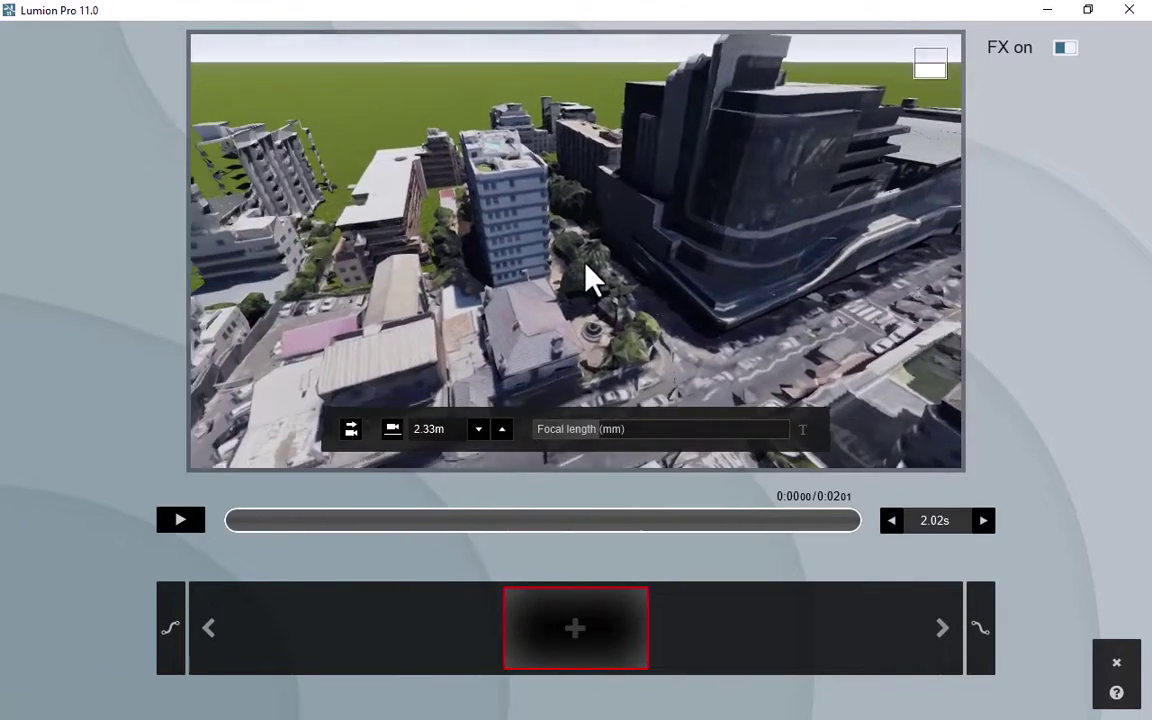
key(w)
click(585, 625)
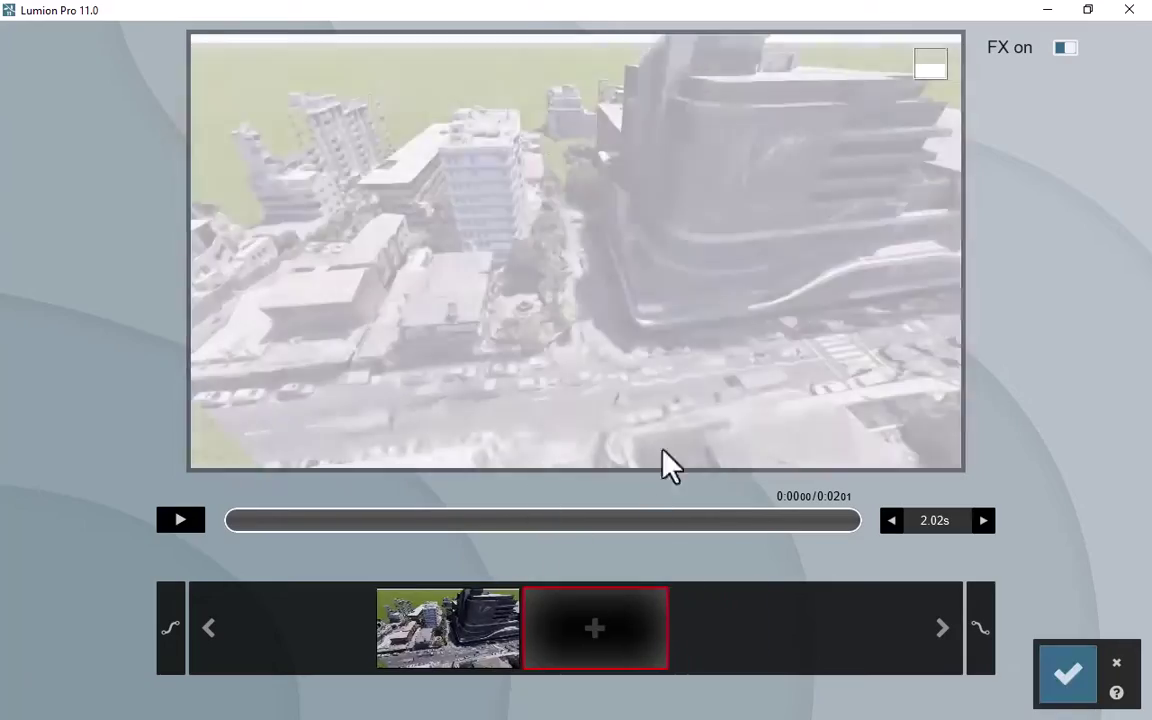
Step: Add three more camera keyframes circling the large building: its street front, its far end with the sloping roof, and its rear corner
key(w)
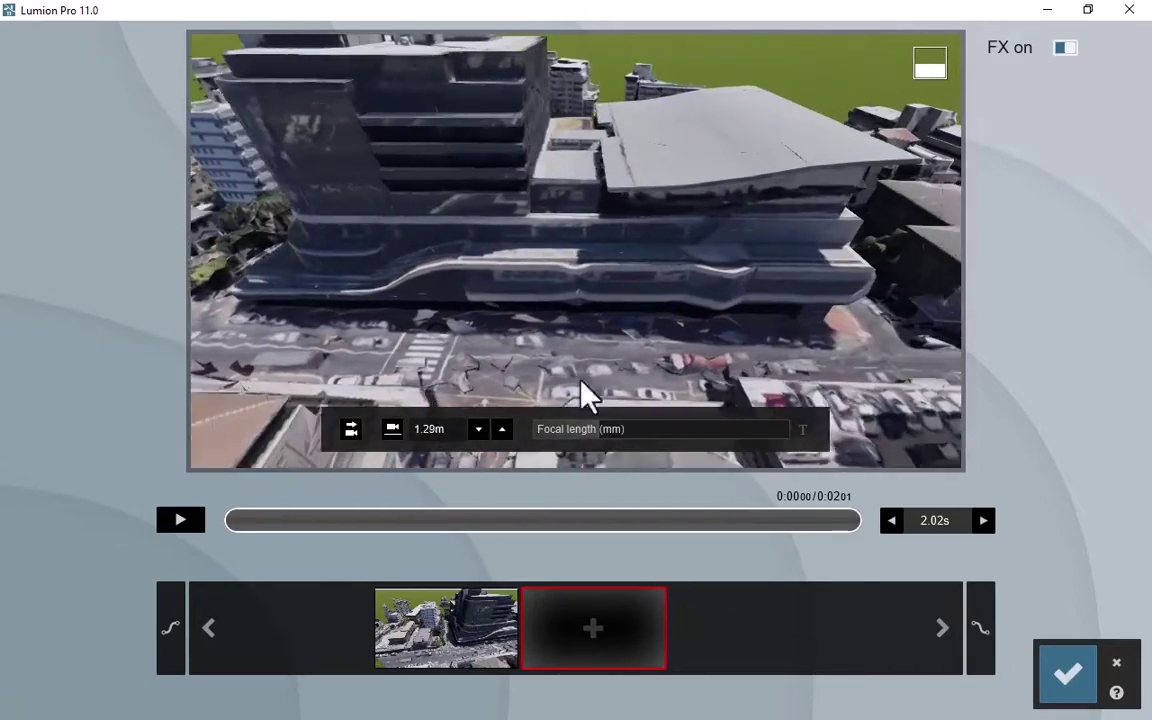
click(602, 662)
right_drag(679, 290, 690, 300)
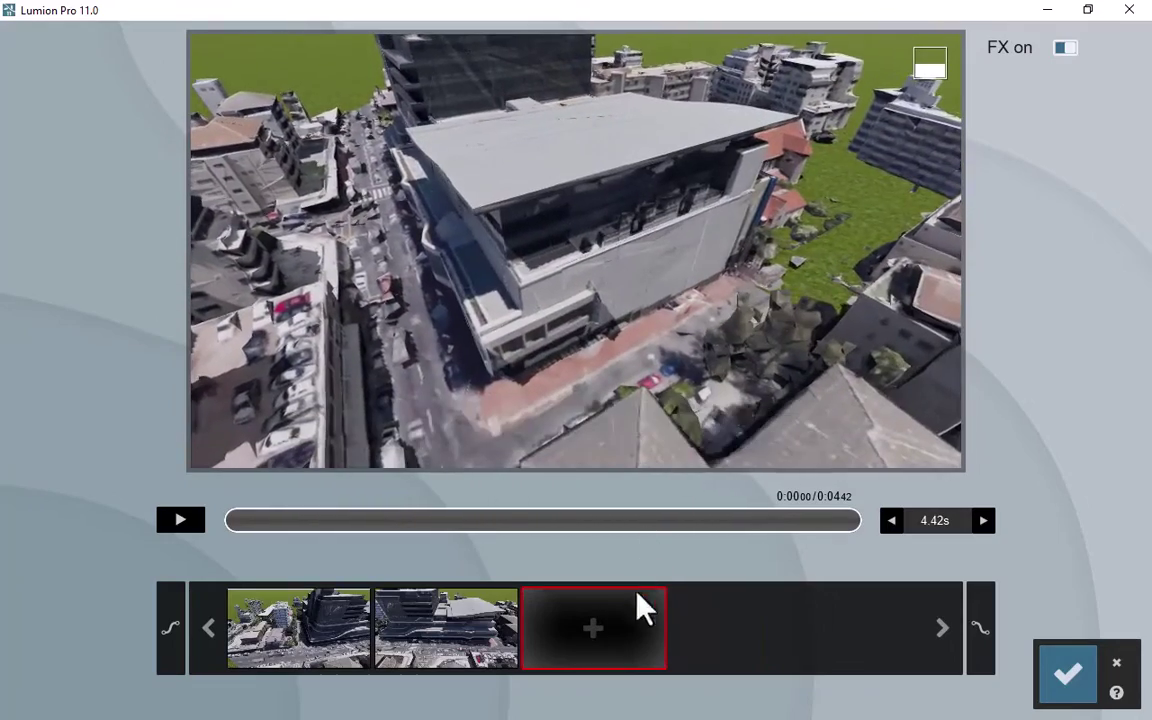
click(643, 607)
key(w)
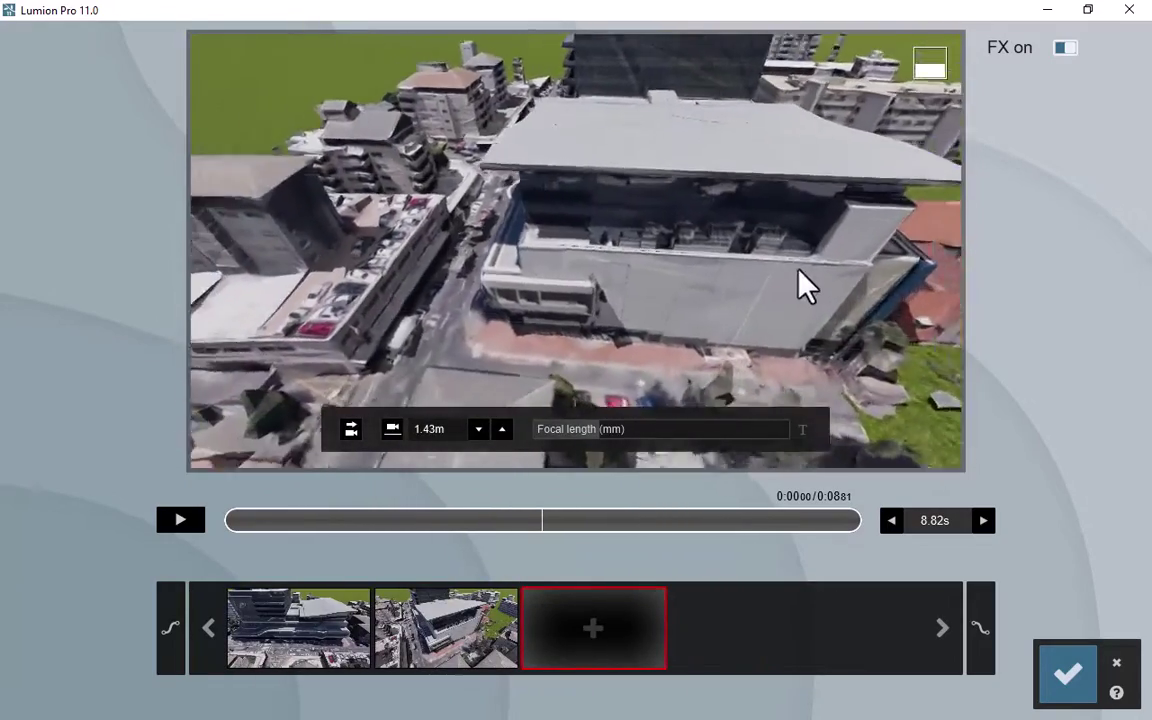
right_drag(807, 287, 681, 419)
click(597, 628)
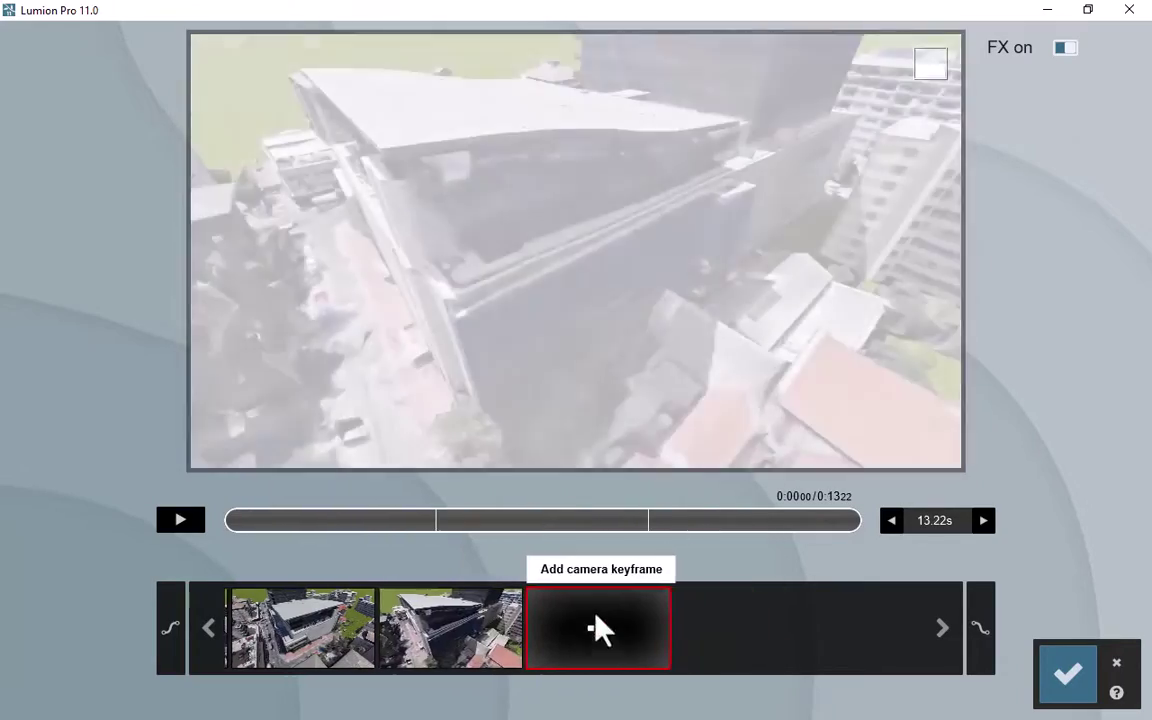
Step: Play back the recorded camera path around the building and save it as the first movie clip
click(179, 524)
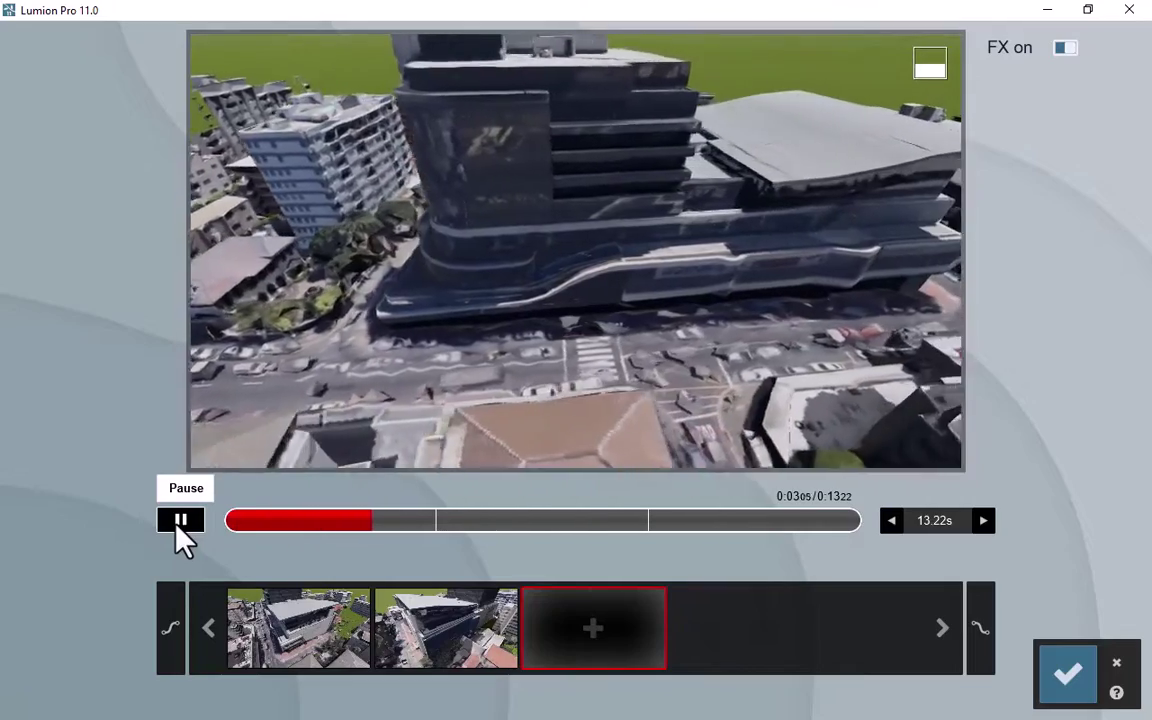
mouse_move(300, 460)
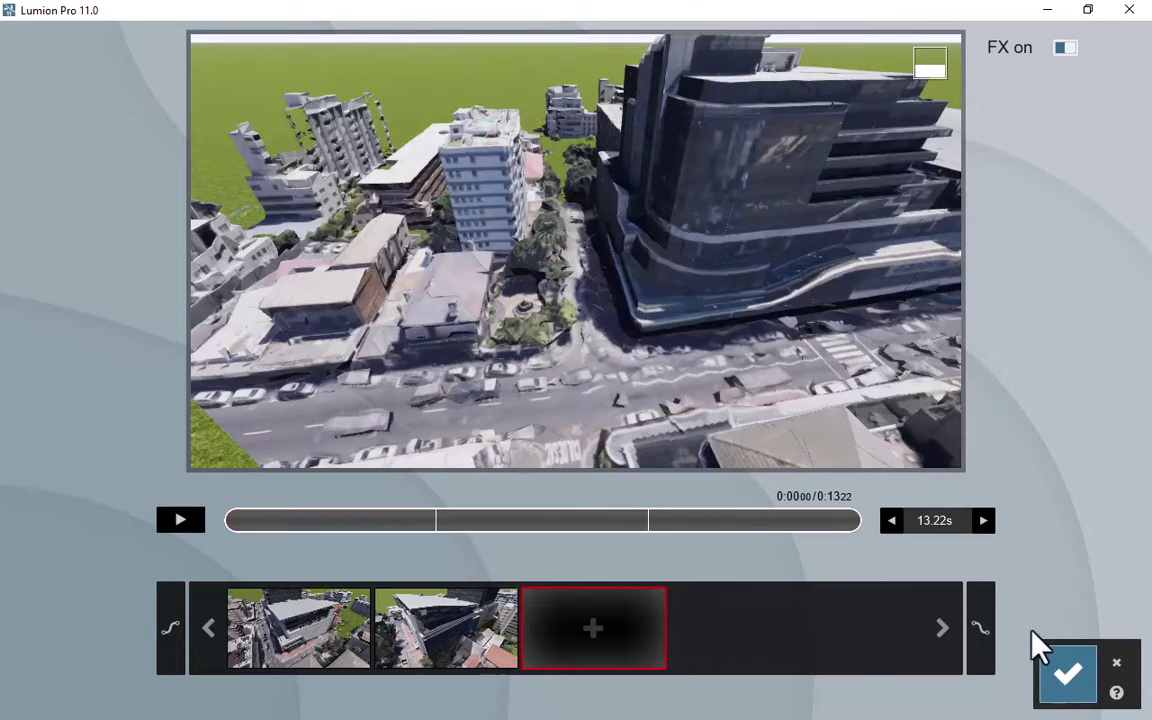
click(1066, 676)
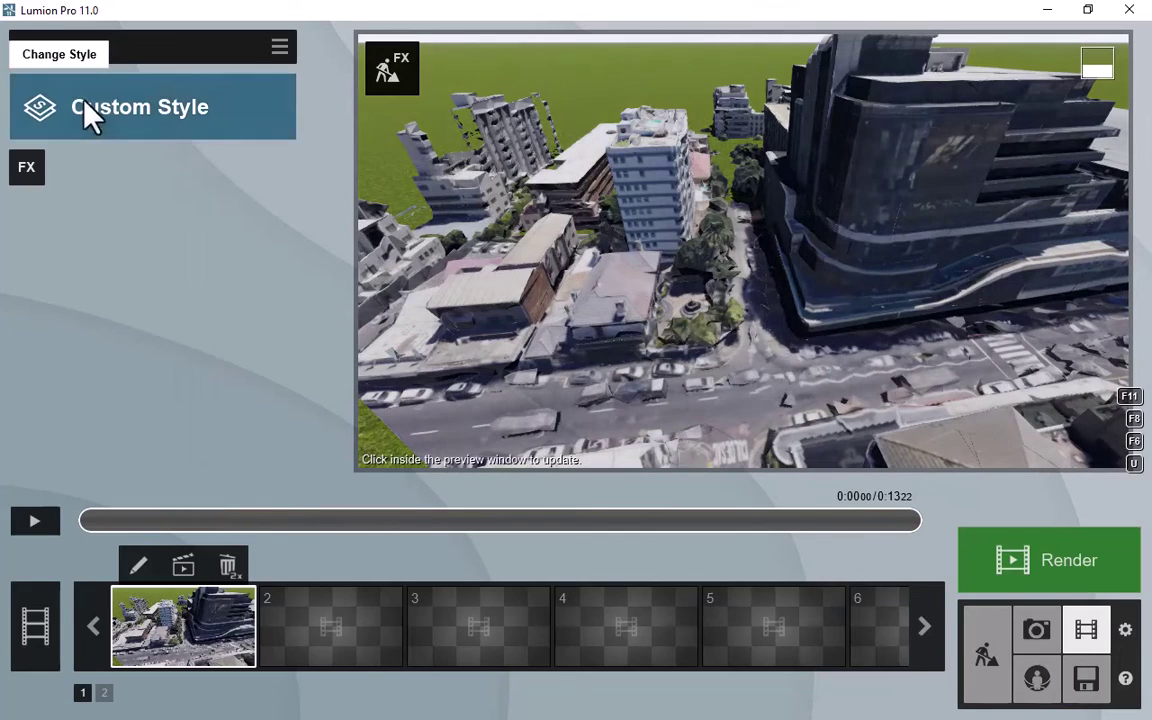
Step: Try the Realistic style on the first clip, briefly play it and refresh its preview
click(58, 116)
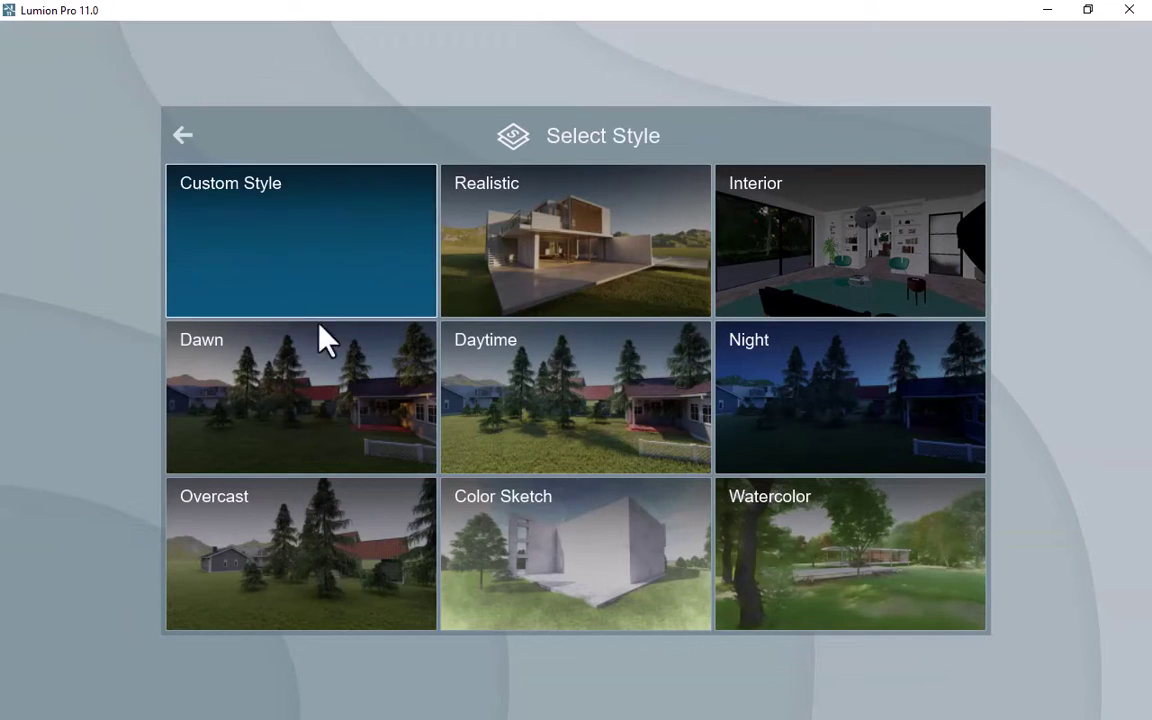
click(582, 278)
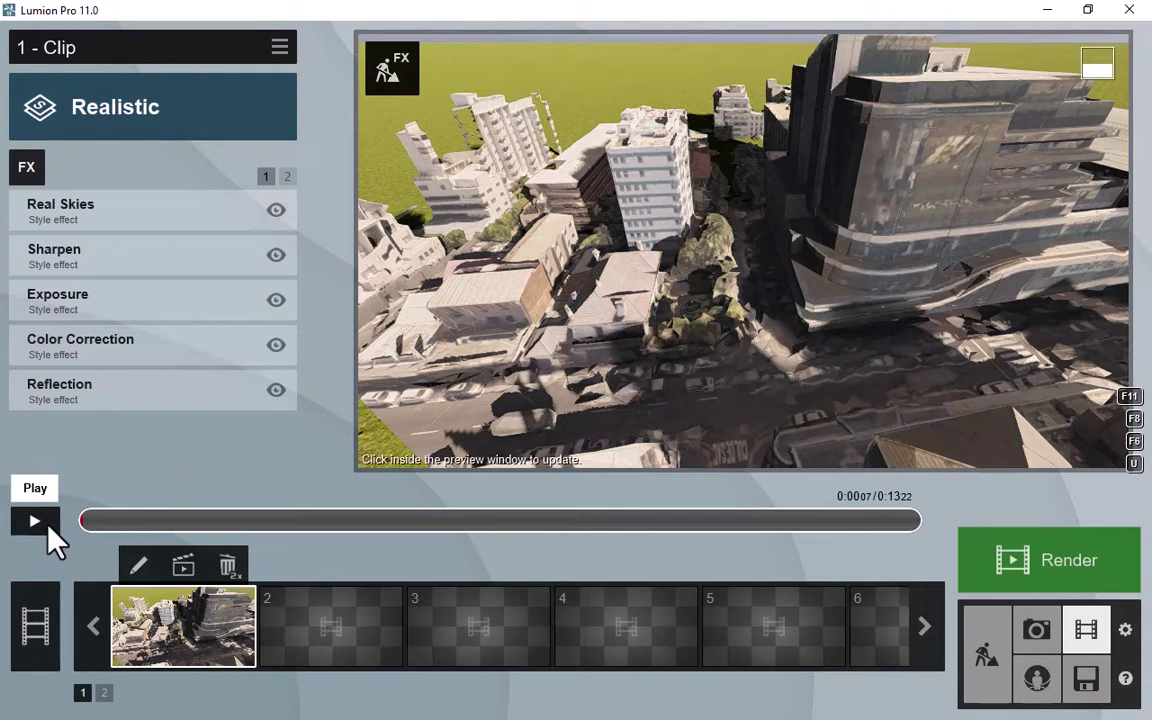
click(45, 525)
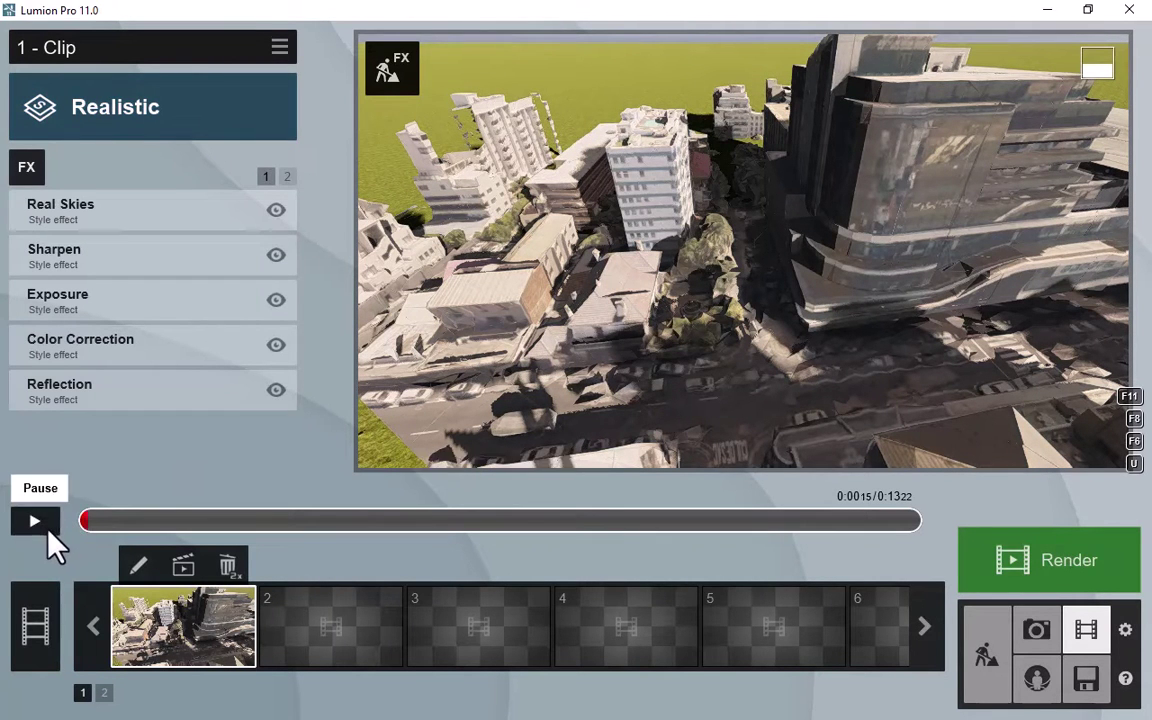
click(45, 526)
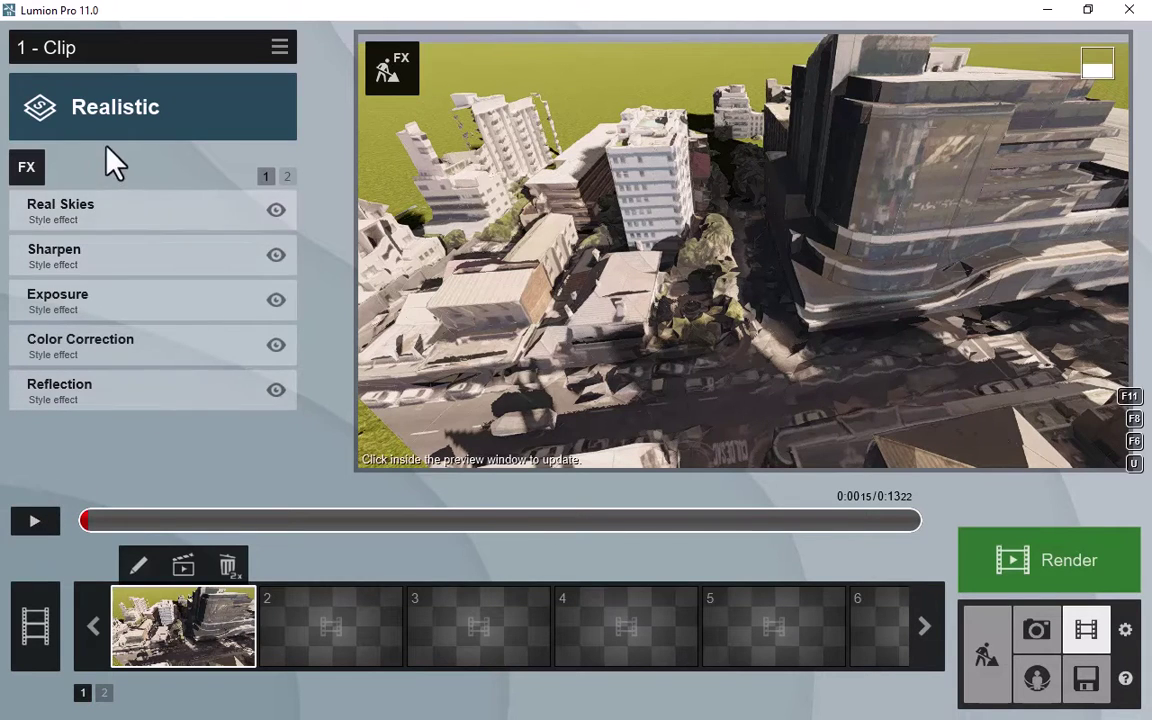
click(465, 338)
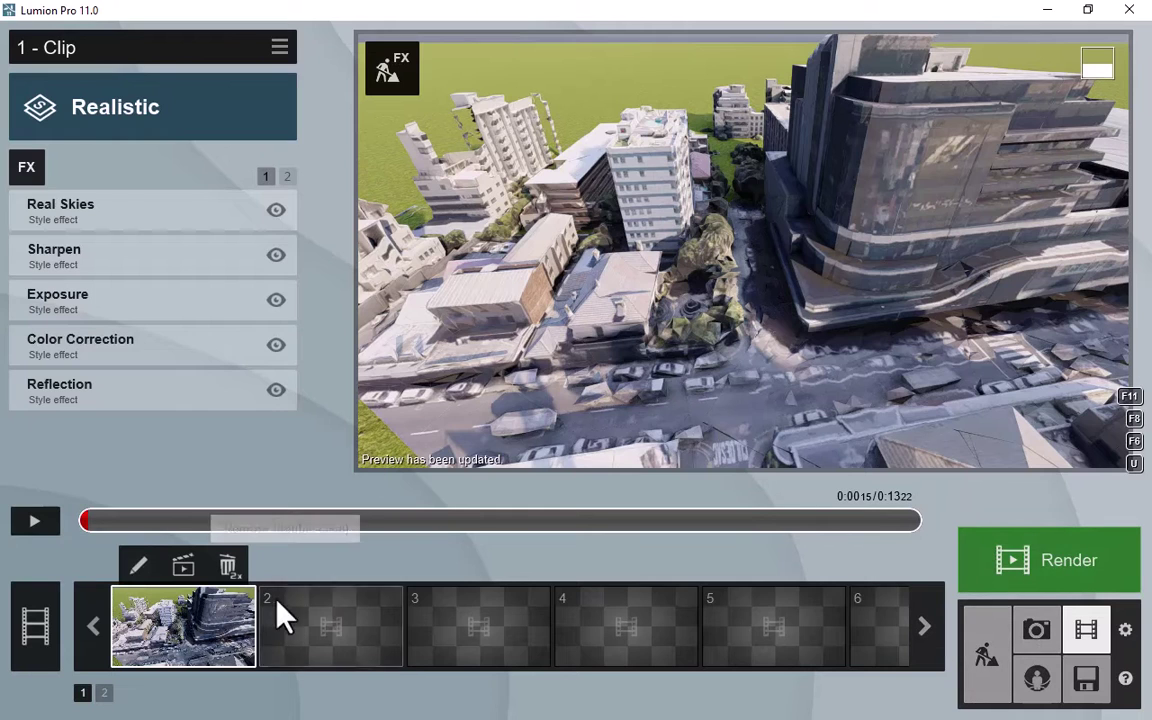
Step: Change the first clip's style to Night
click(129, 112)
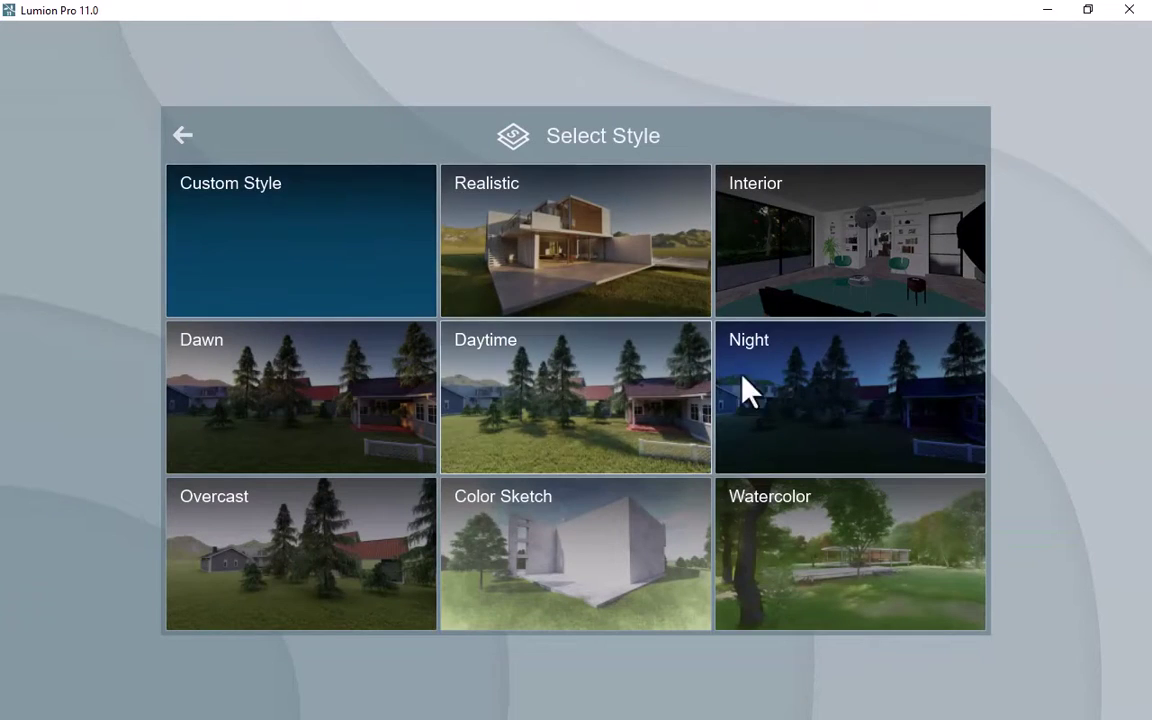
click(828, 419)
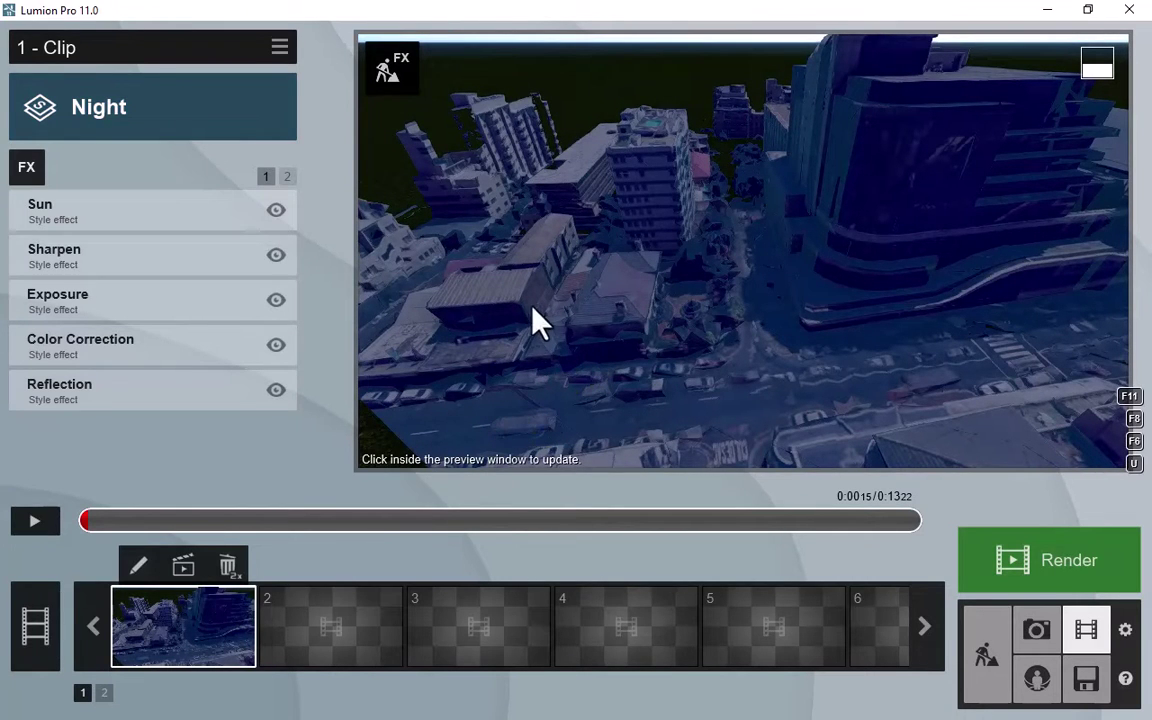
Step: Return to the build view and load the saved project "VID TO RENDER.ls11"
click(966, 630)
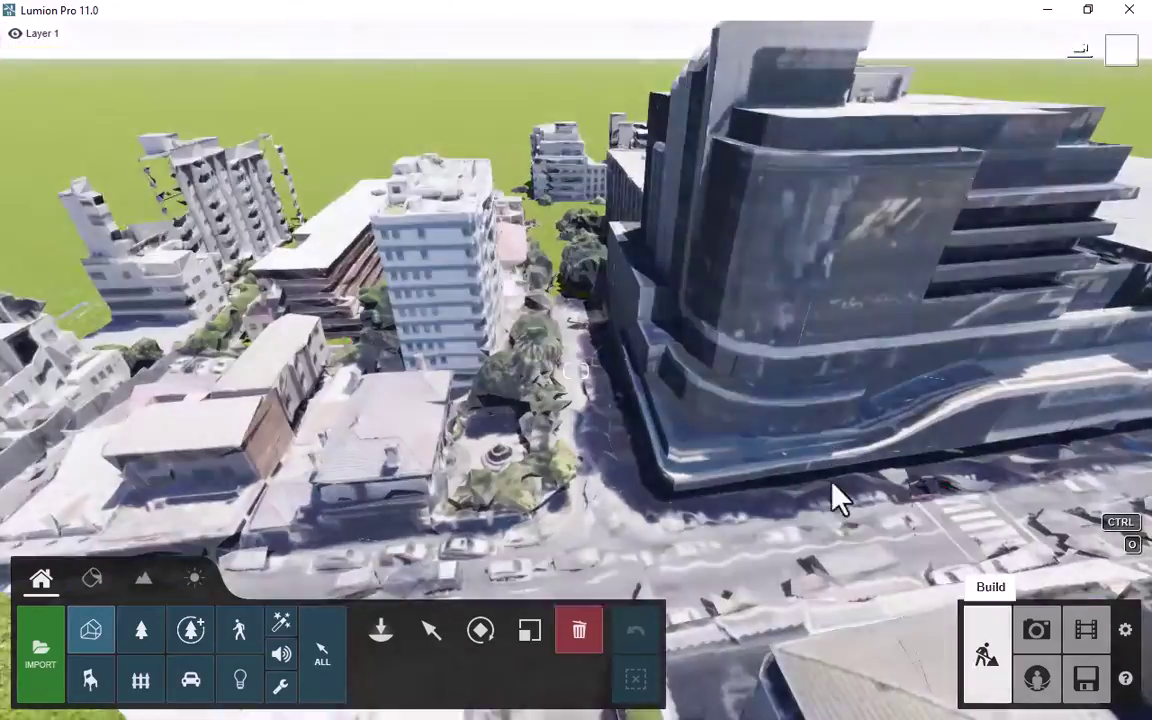
scroll(760, 410, up, 3)
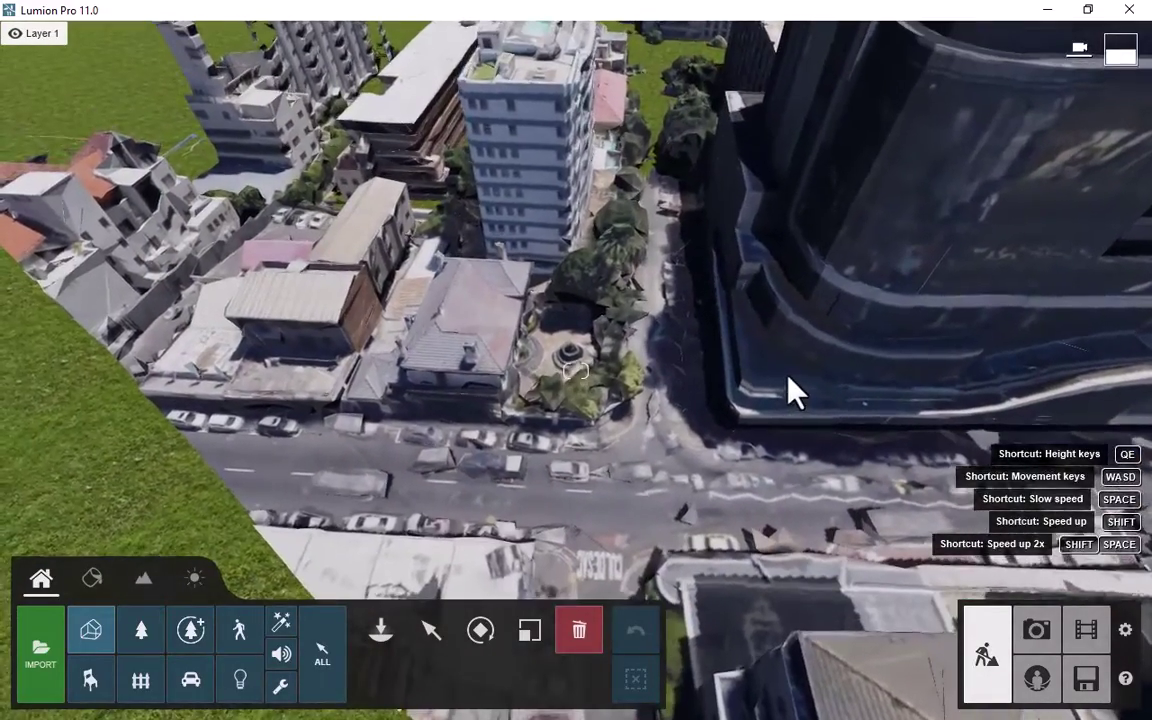
right_drag(792, 391, 1100, 470)
right_drag(1080, 585, 723, 427)
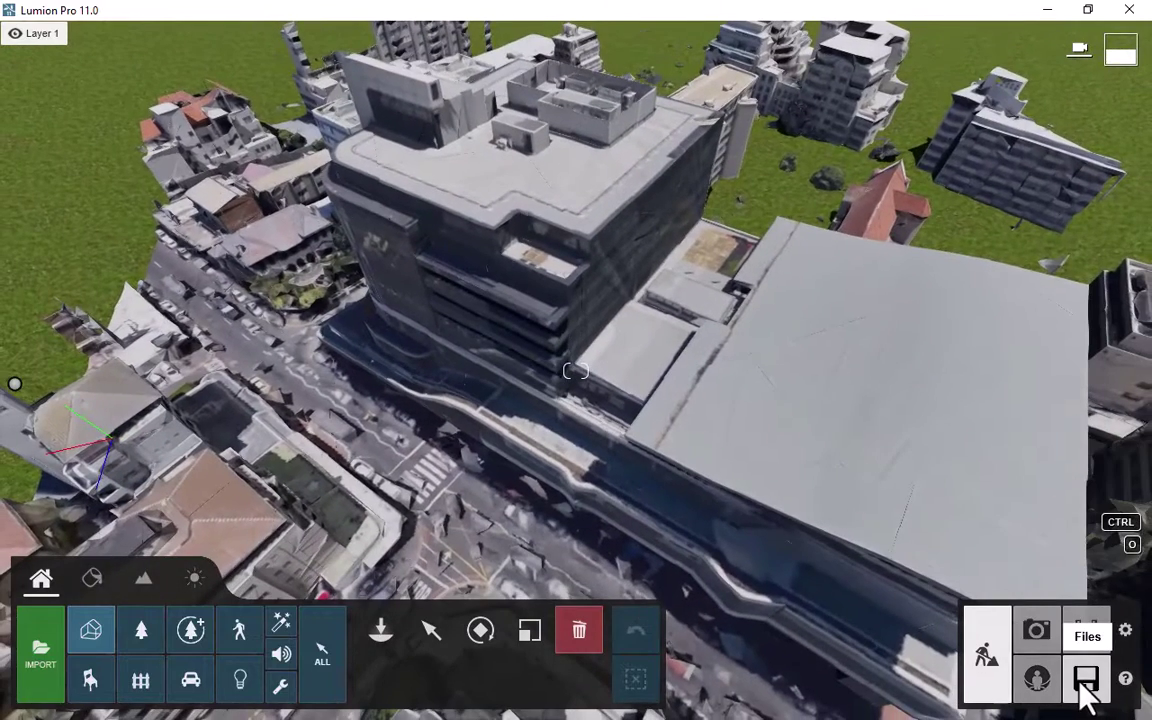
click(1085, 688)
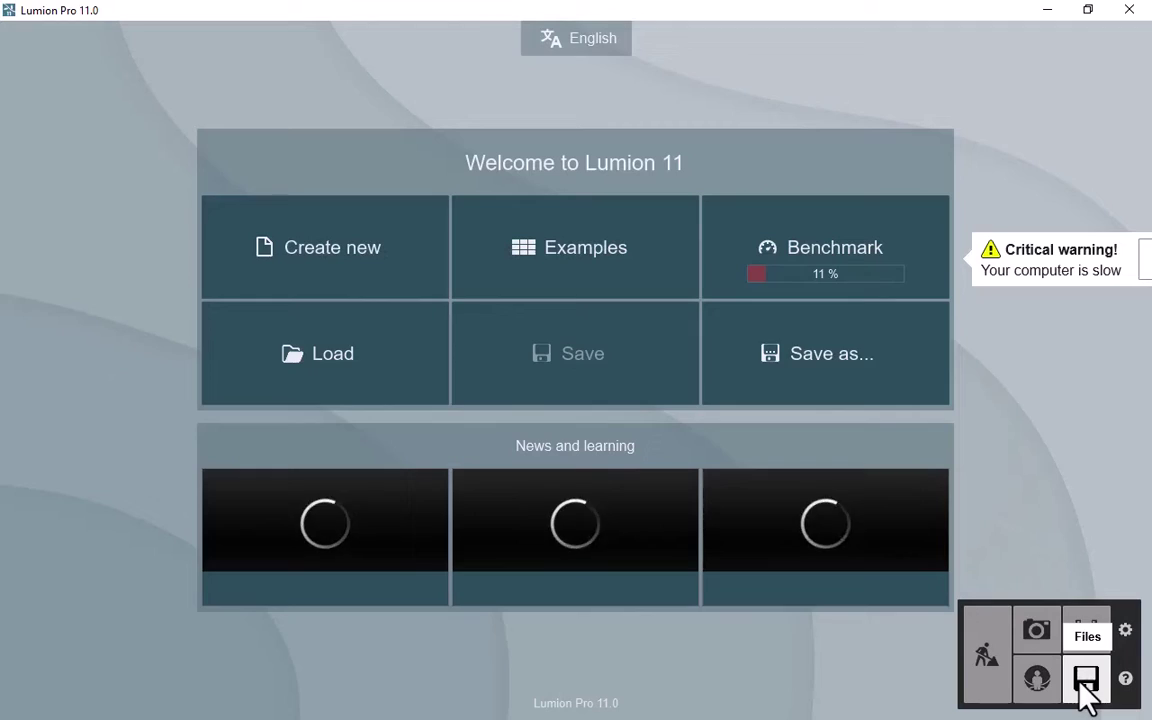
click(337, 353)
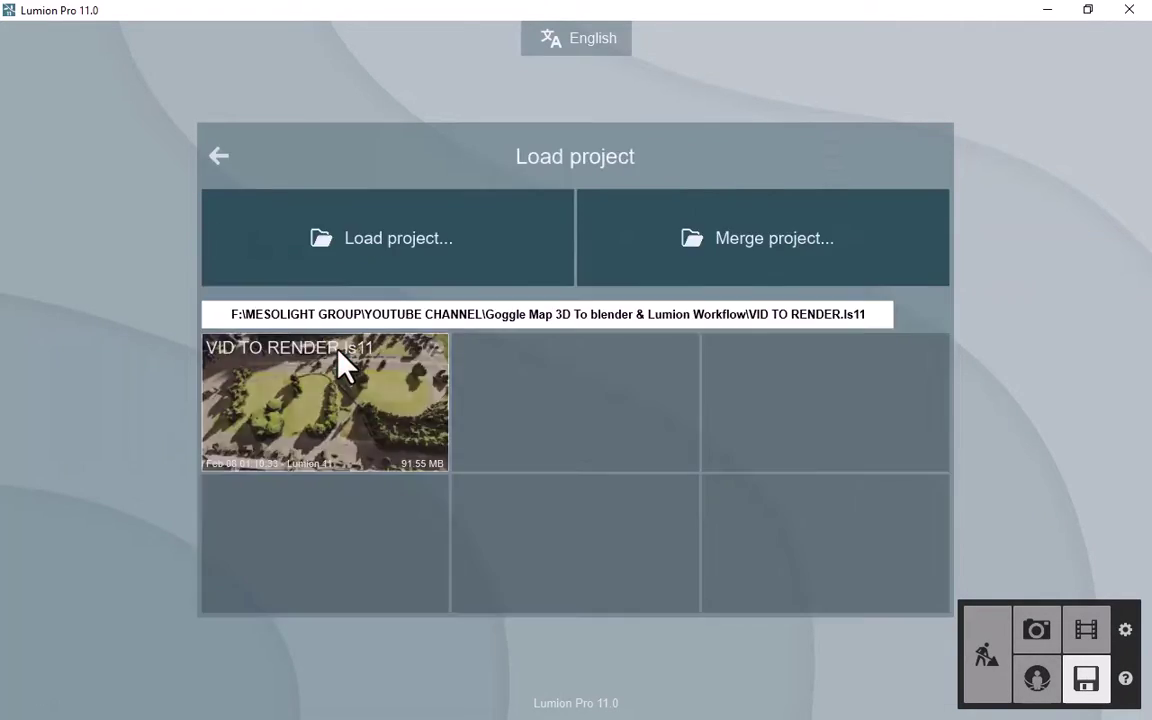
click(340, 428)
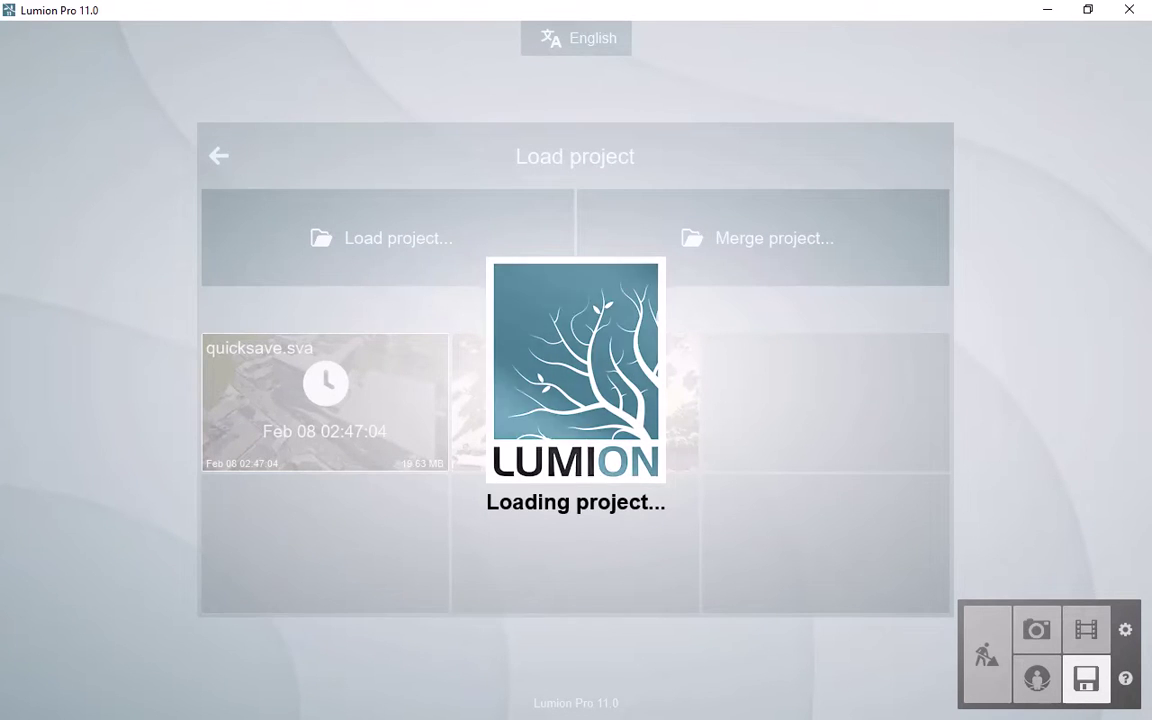
Step: Look over the loaded city model around its park and play its first movie clip
scroll(675, 290, down, 5)
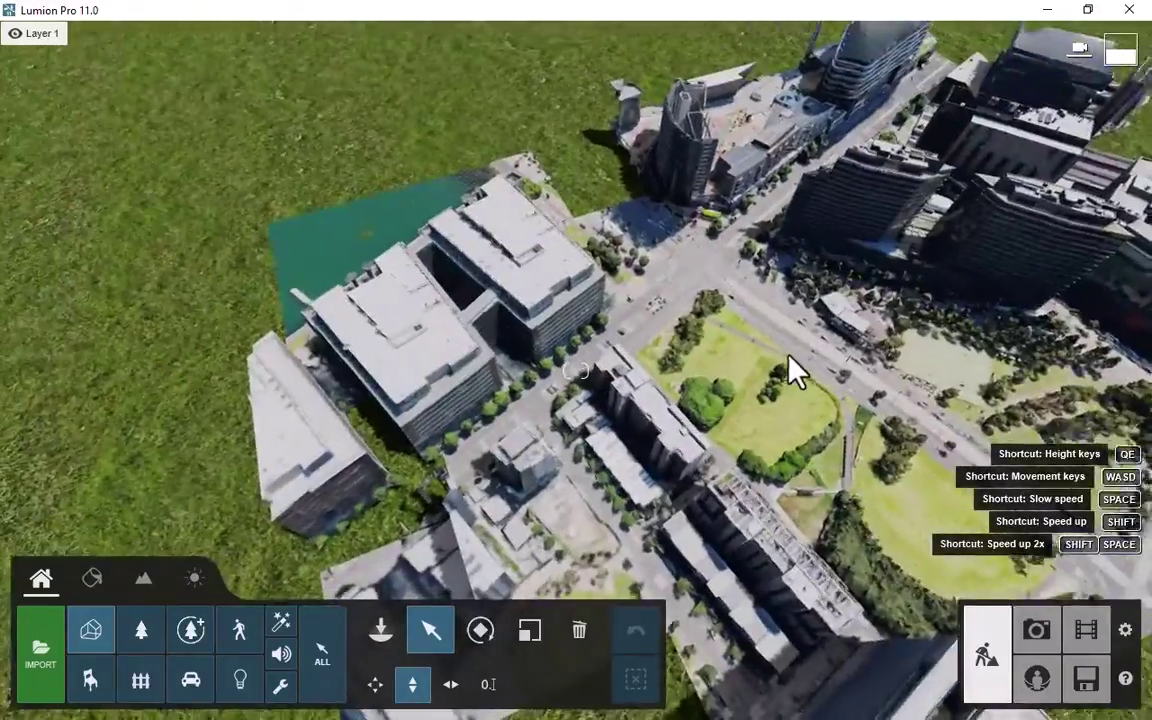
right_drag(795, 372, 874, 373)
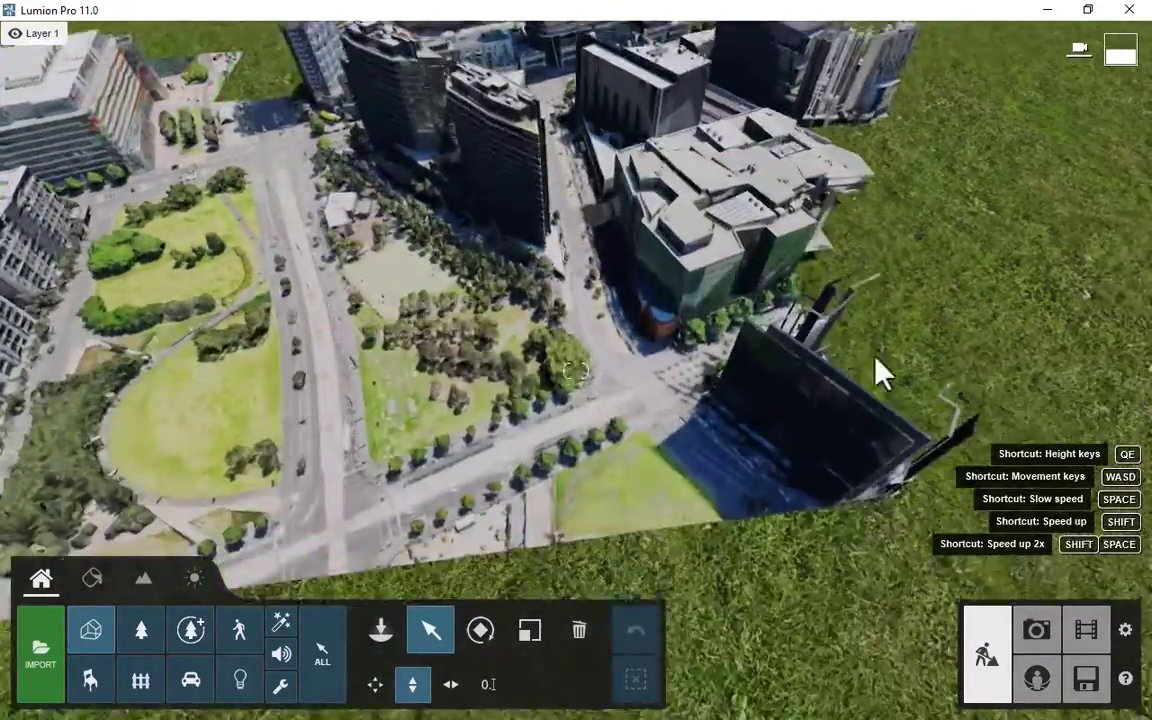
click(1083, 629)
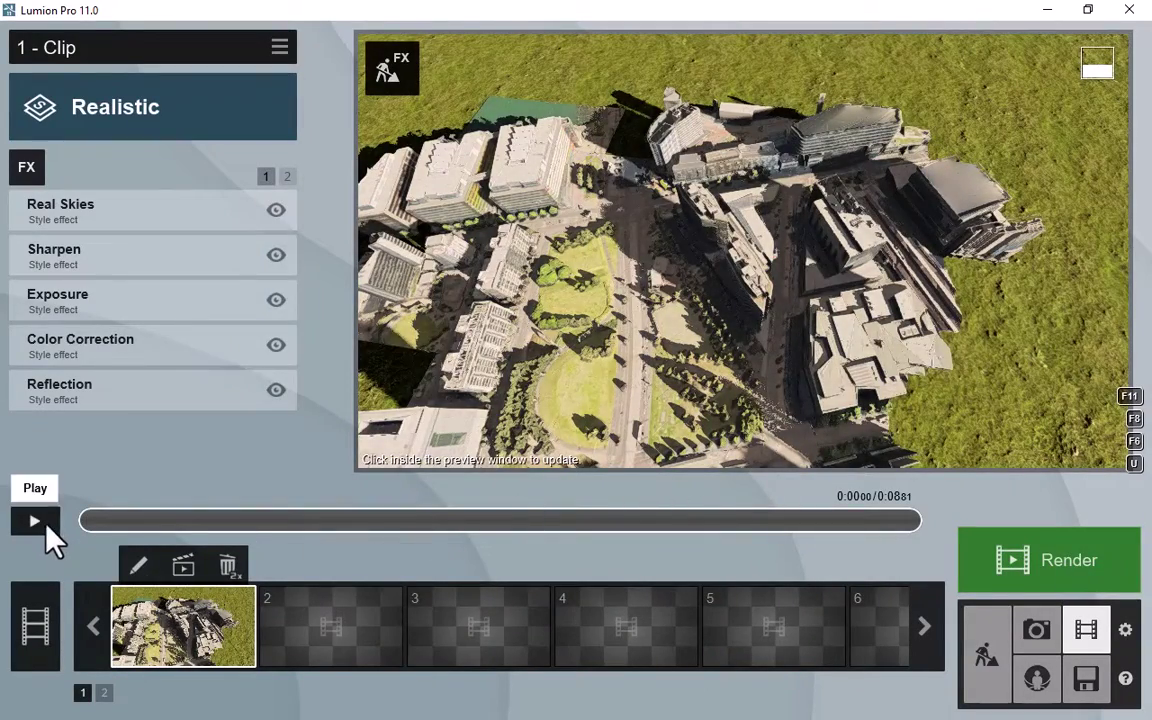
click(44, 526)
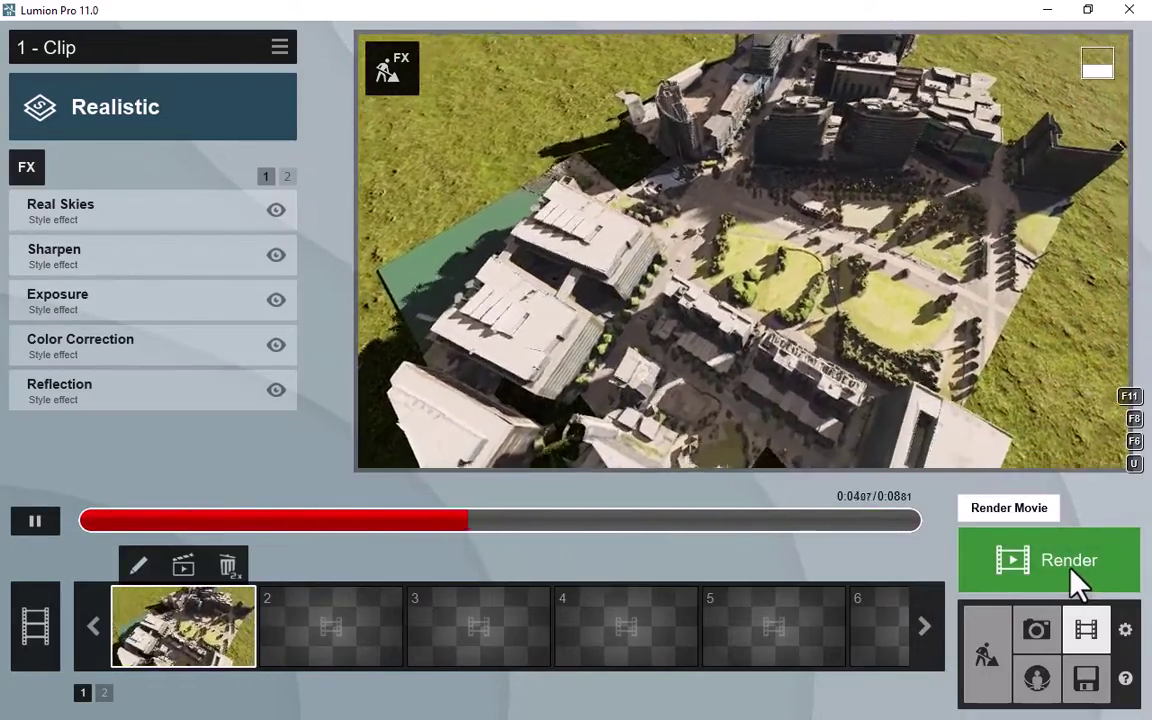
Step: Render the entire movie as an HD 1280x720 MP4 named "AAA" in the Saved models folder
click(1070, 572)
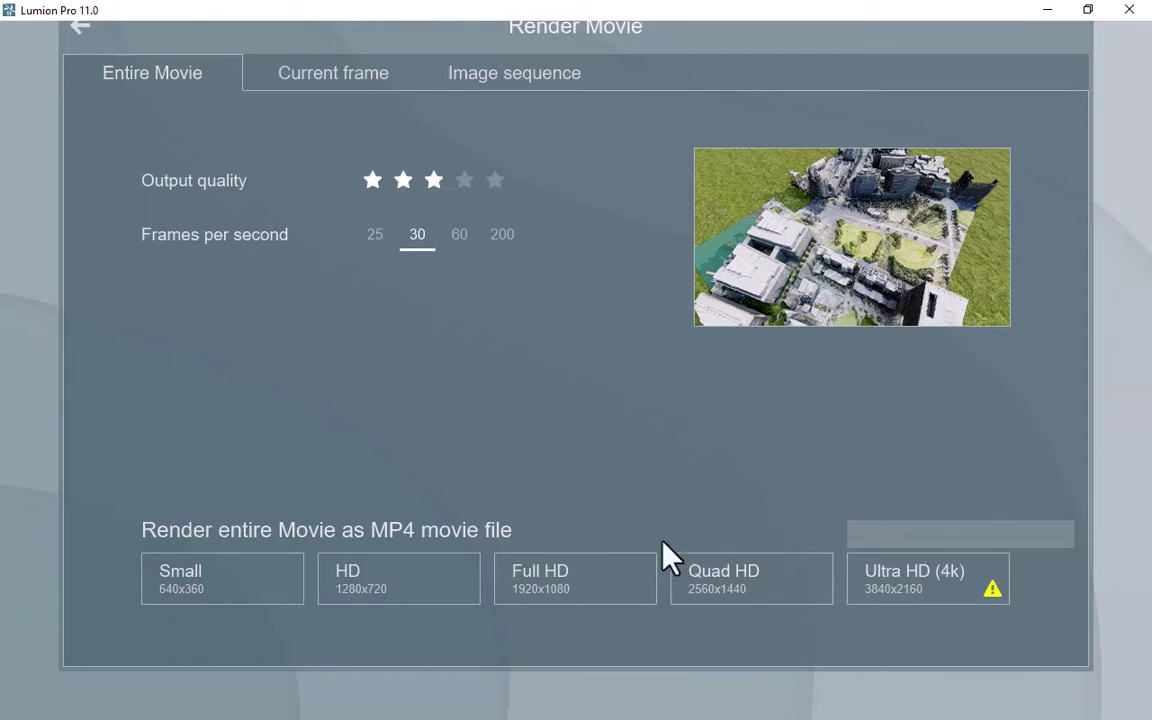
click(418, 600)
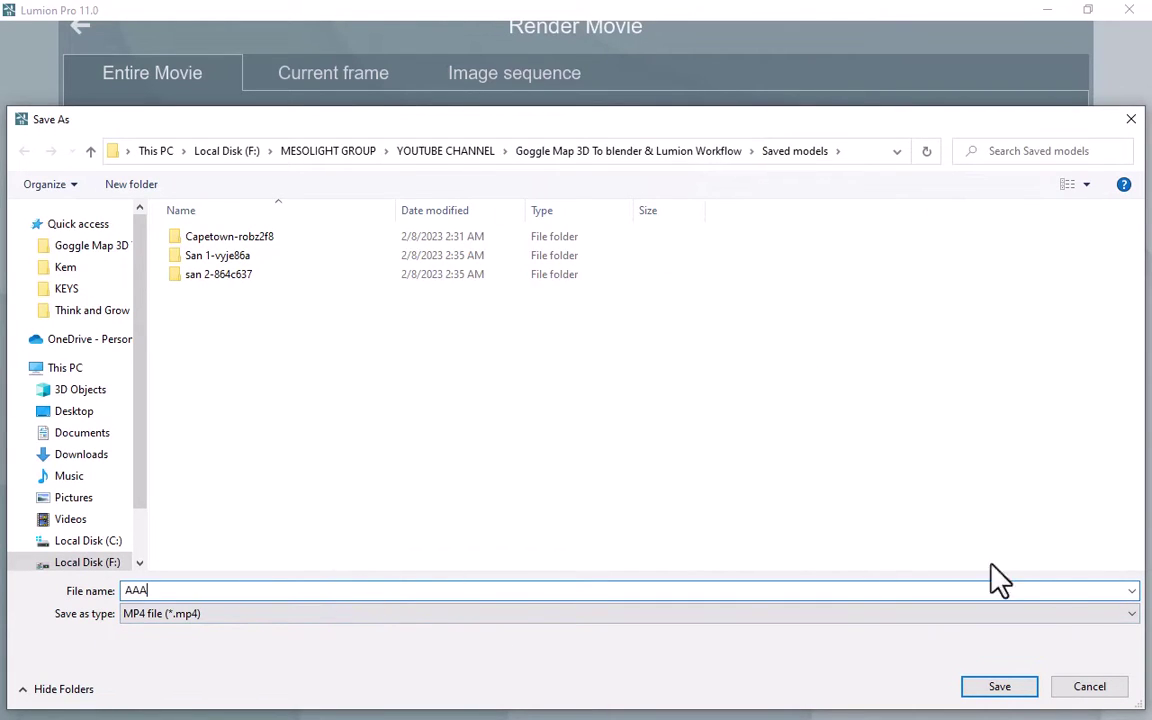
click(1012, 688)
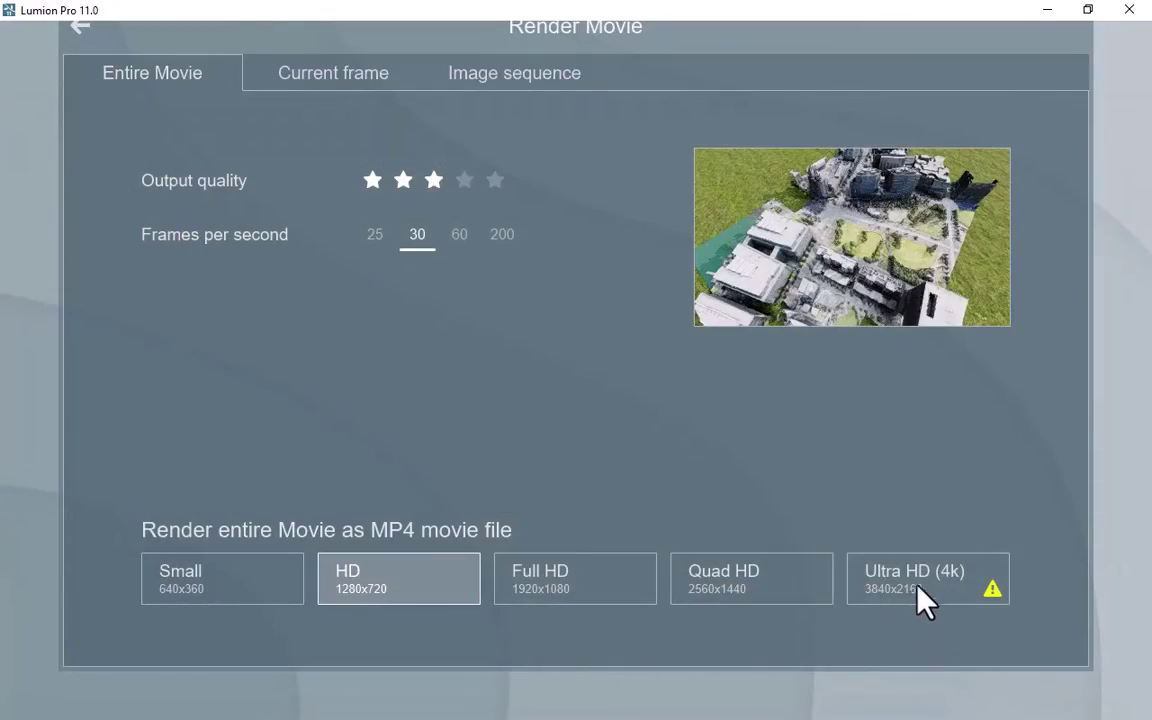